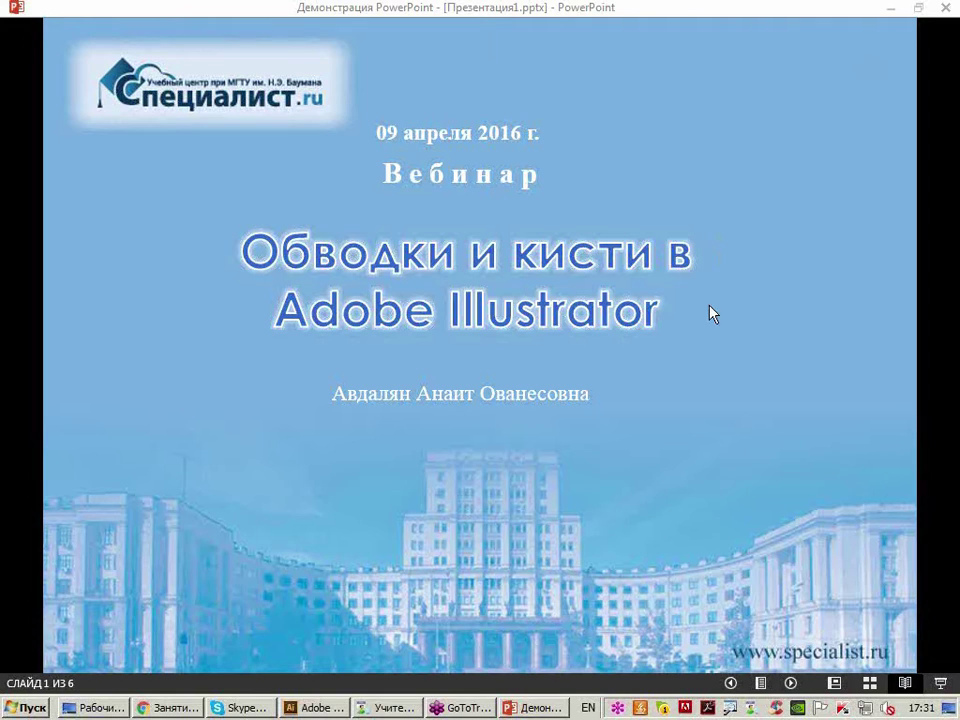
Advance the webinar slideshow to slide 3 with both panels, then minimise PowerPoint.
{"action": "left_click", "coordinate": [792, 684]}
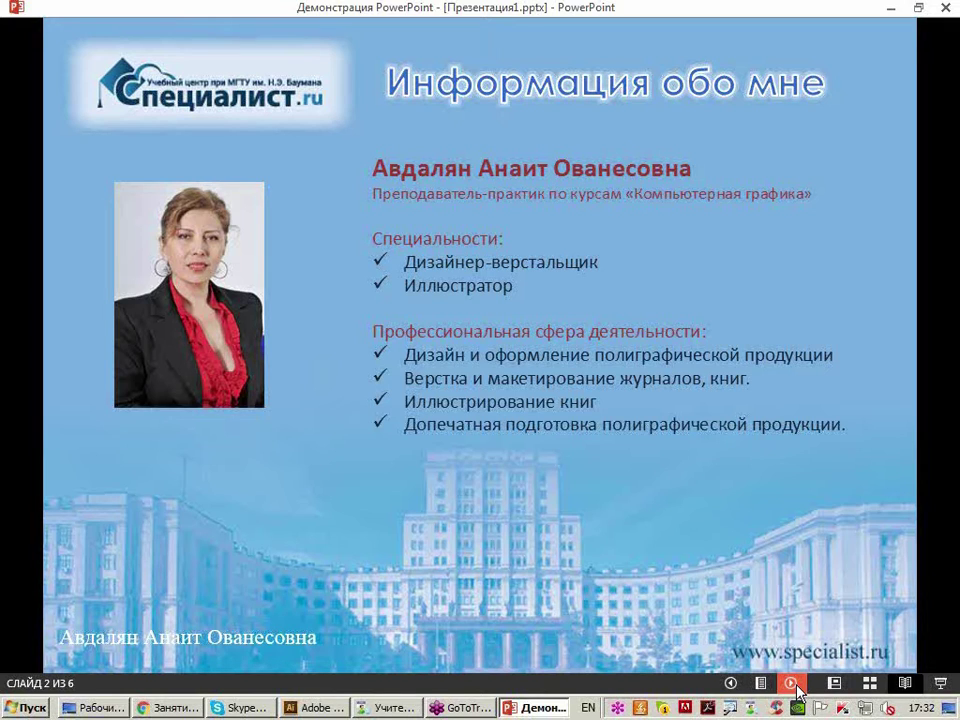
{"action": "left_click", "coordinate": [796, 686]}
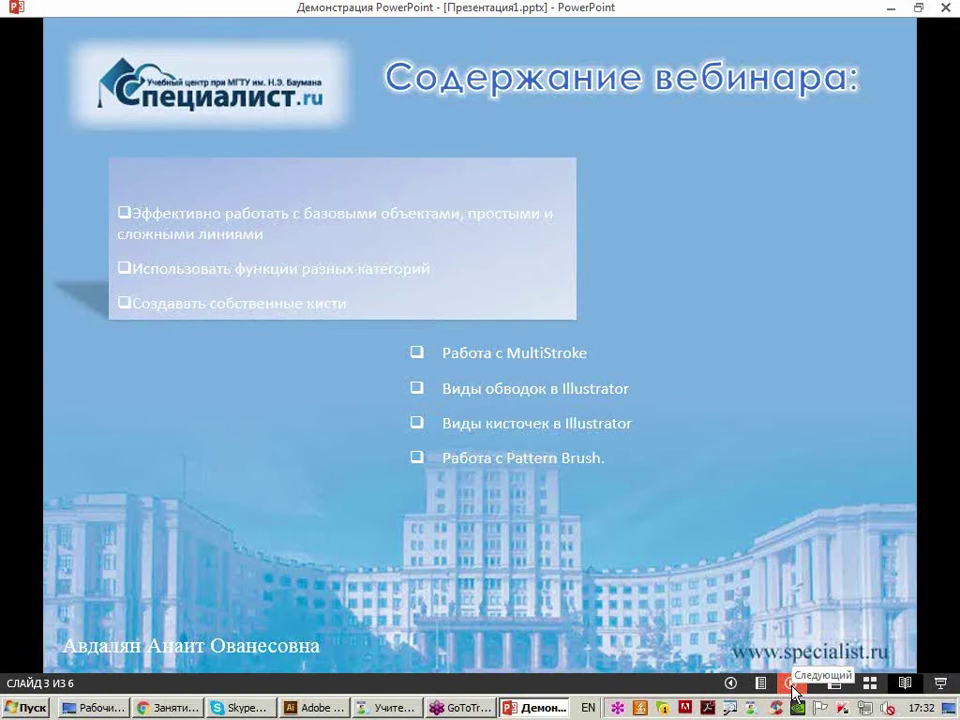
{"action": "left_click", "coordinate": [793, 684]}
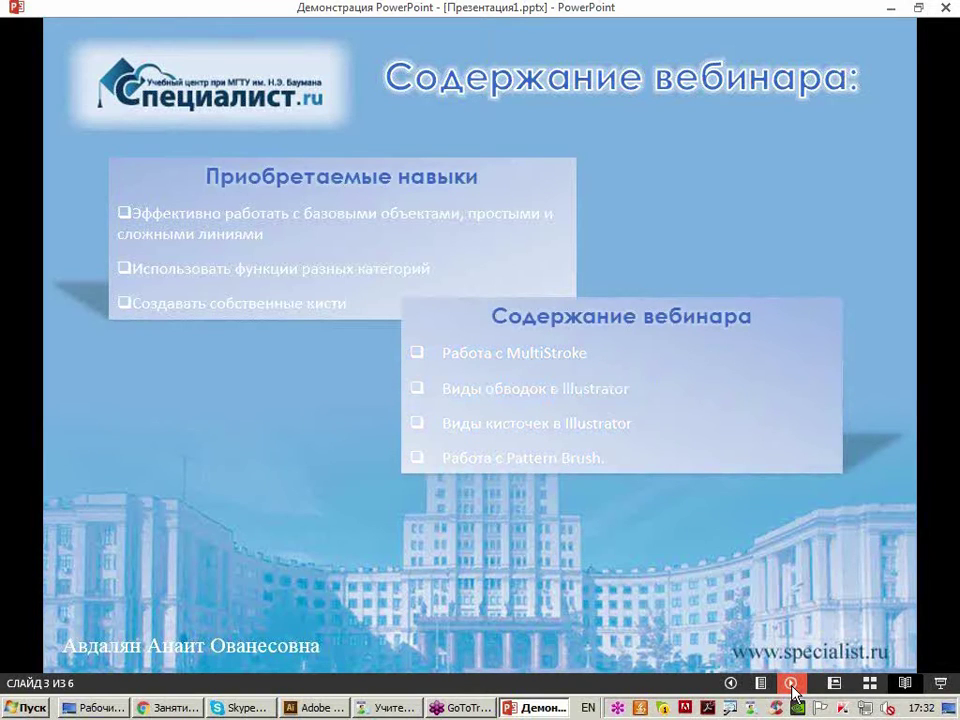
{"action": "left_click", "coordinate": [889, 8]}
Create a new document named '1' at A4 size.
{"action": "type", "text": "1"}
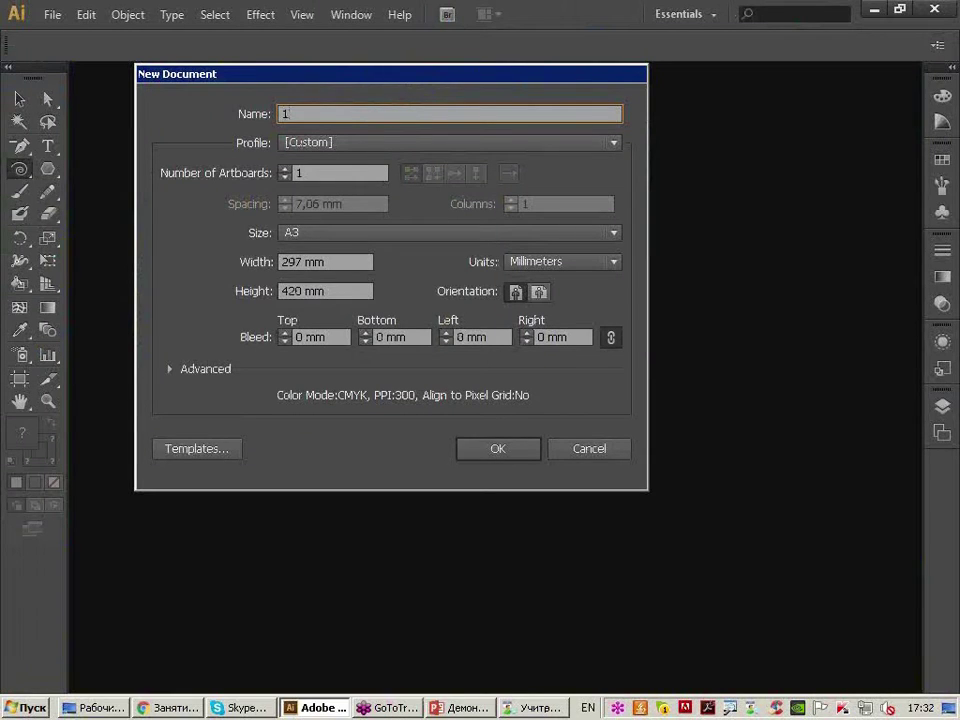
{"action": "left_click", "coordinate": [328, 234]}
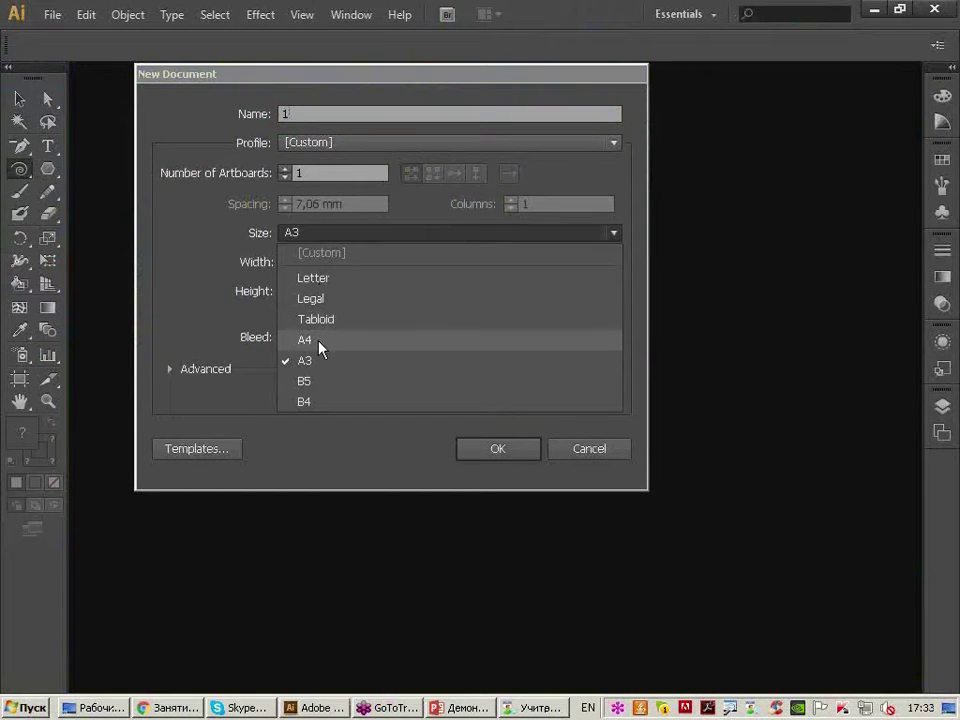
{"action": "left_click", "coordinate": [320, 341]}
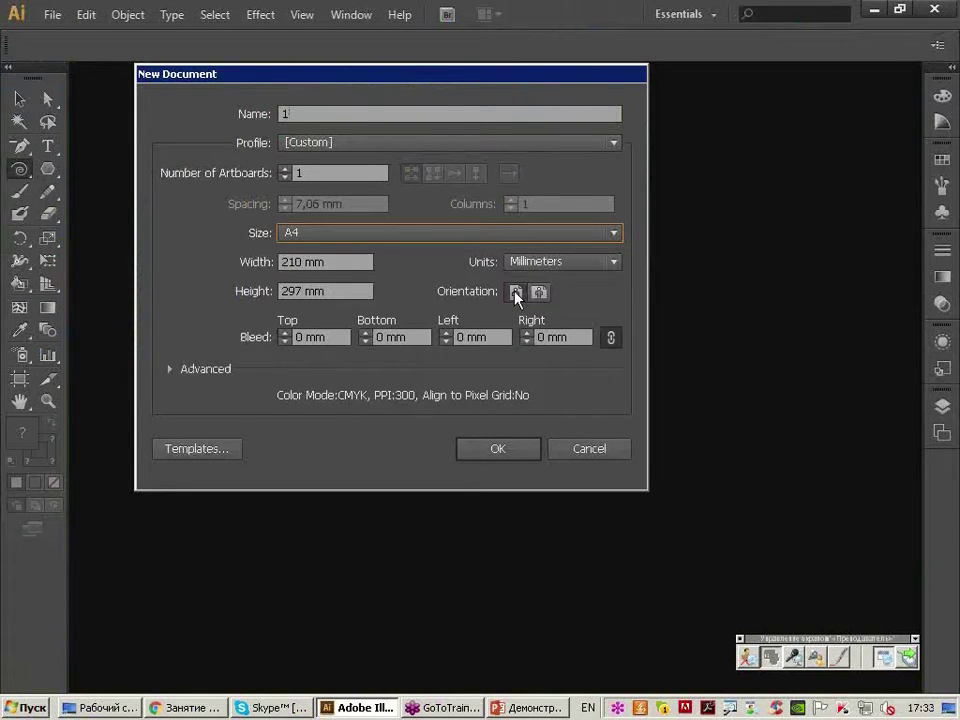
{"action": "left_click", "coordinate": [497, 450]}
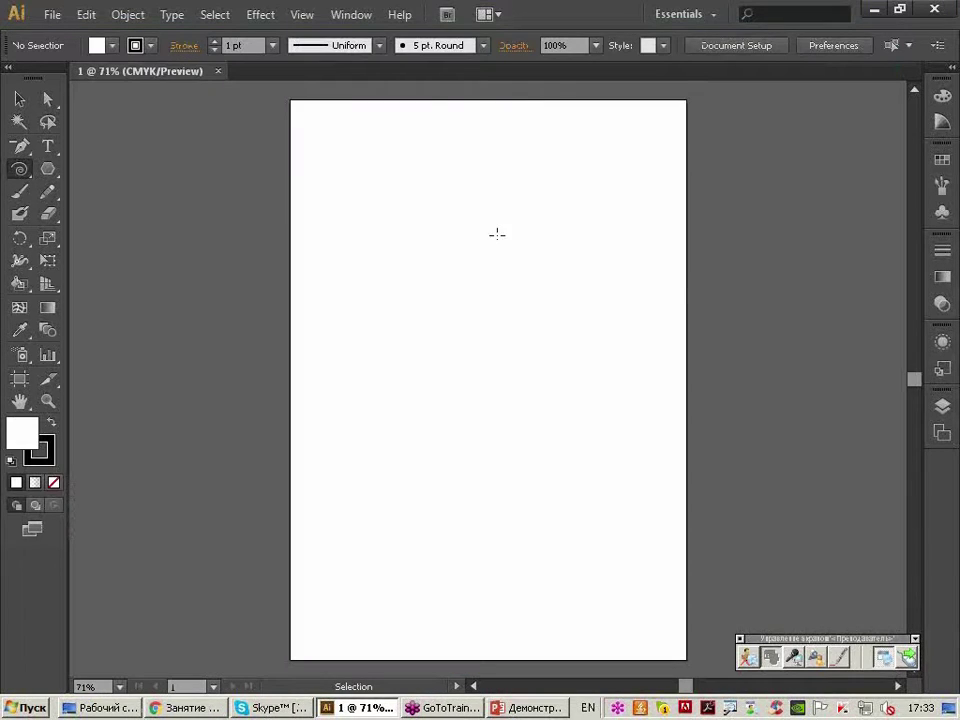
Float the Stroke panel and close the Gradient and Transparency panel group.
{"action": "left_click", "coordinate": [342, 19]}
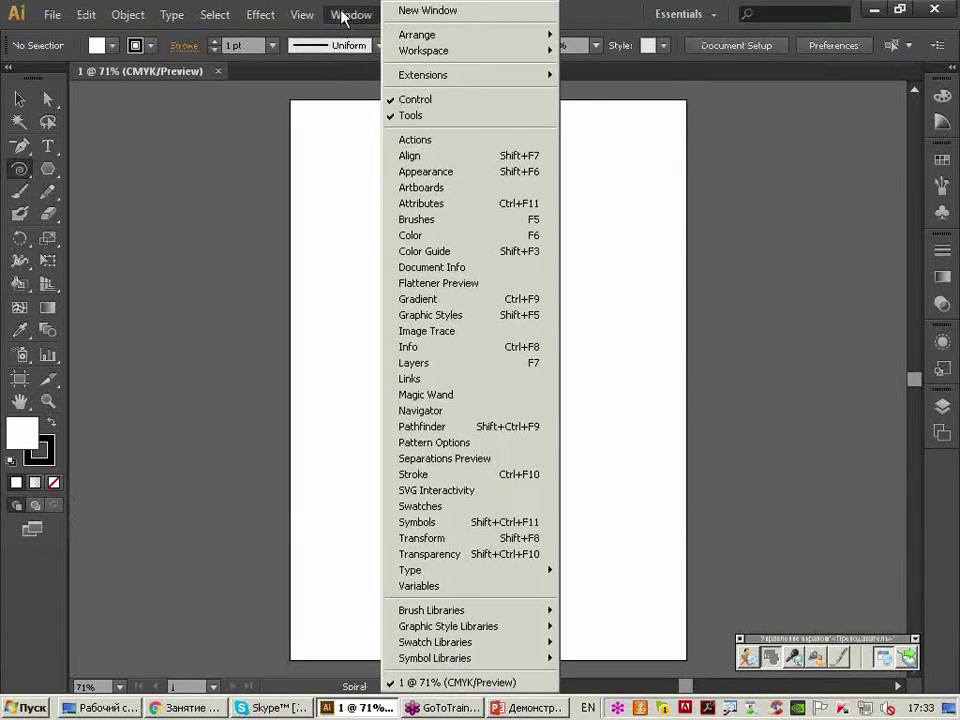
{"action": "left_click", "coordinate": [452, 476]}
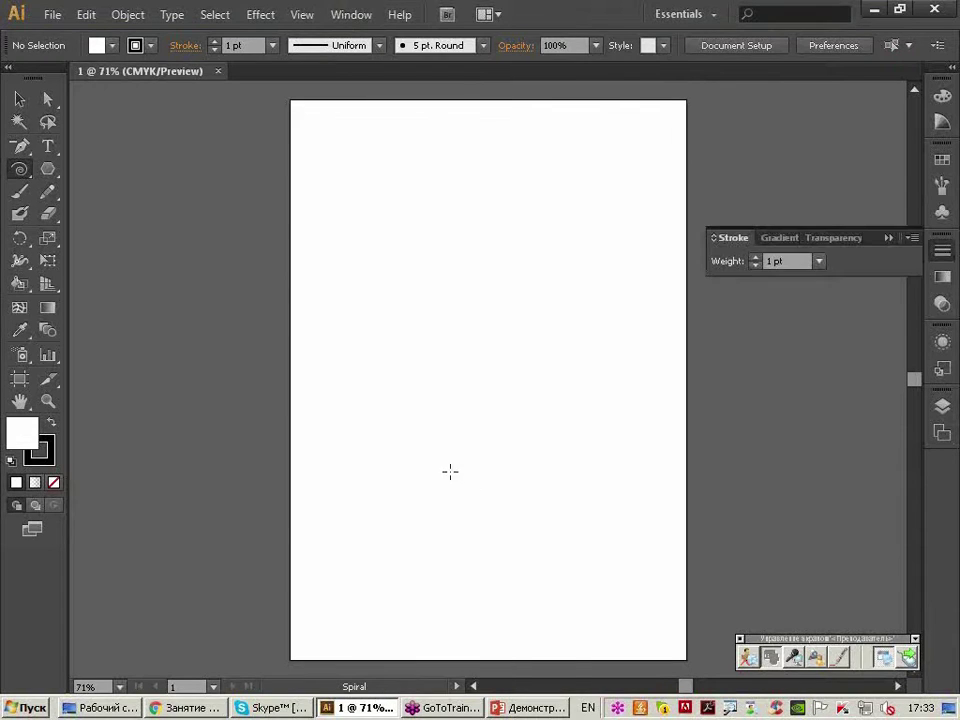
{"action": "left_click_drag", "start_coordinate": [733, 237], "coordinate": [492, 135]}
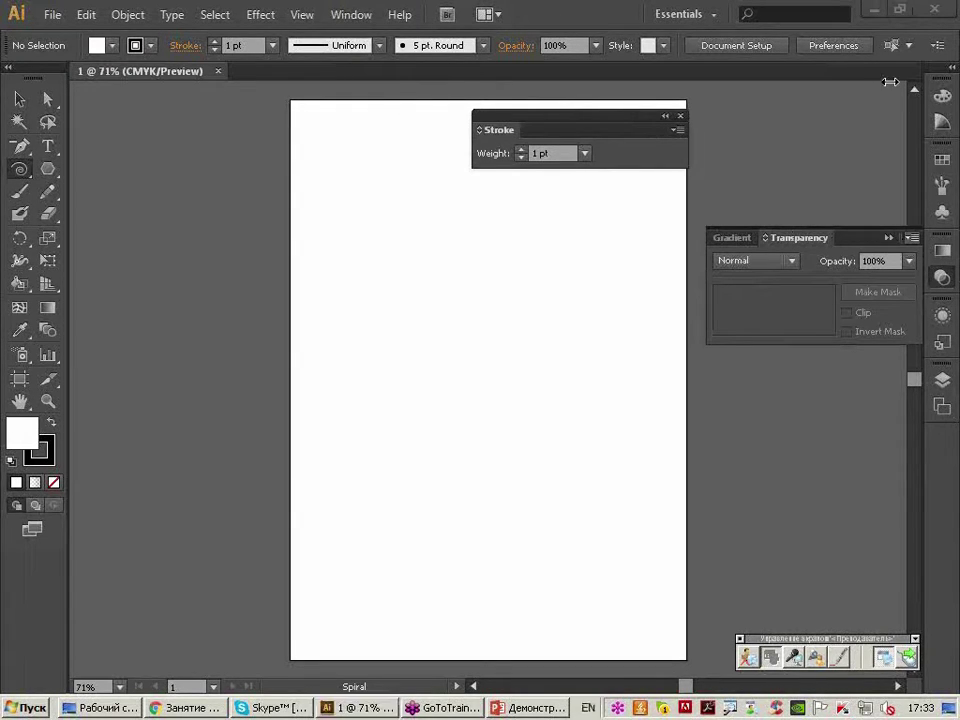
{"action": "left_click", "coordinate": [895, 238]}
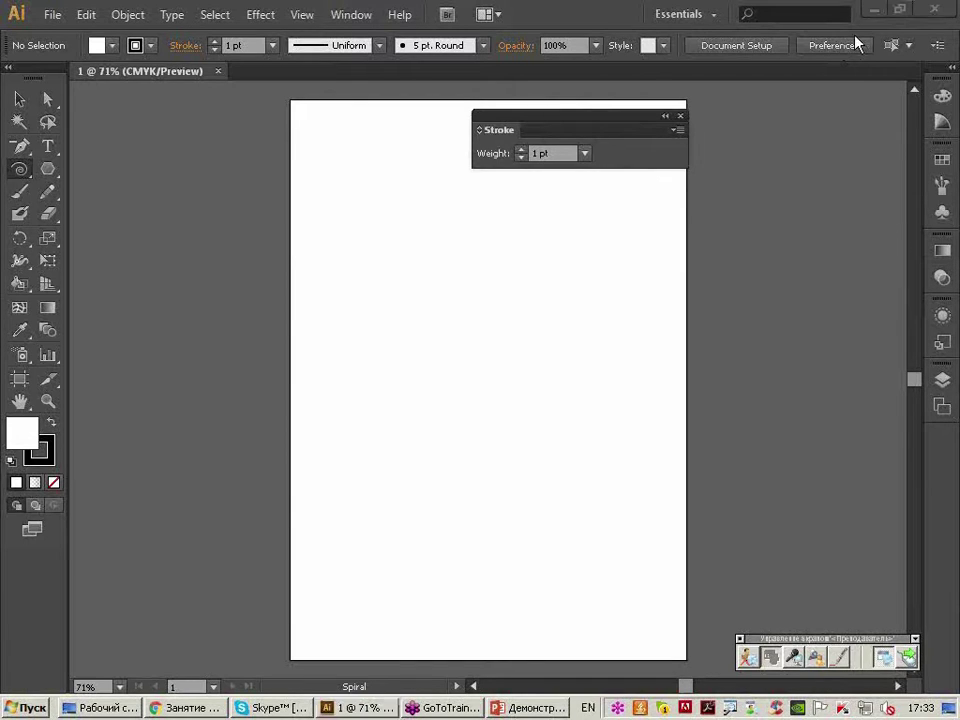
Expand and reposition the Stroke panel, then draw a 12-point star near the page top.
{"action": "left_click", "coordinate": [480, 131]}
{"action": "left_click", "coordinate": [480, 131]}
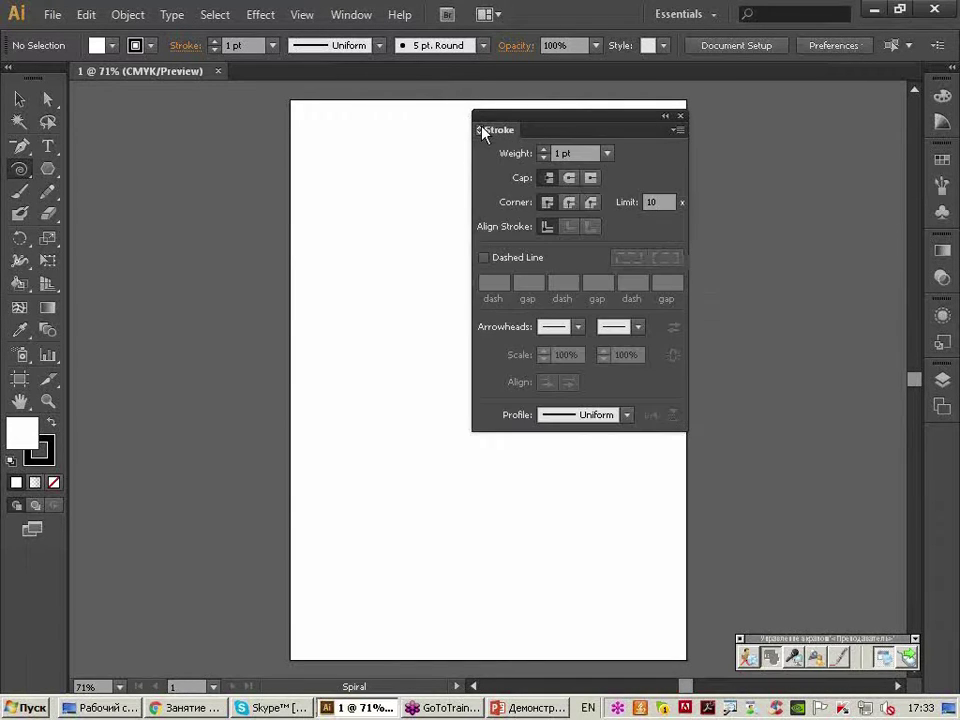
{"action": "left_click_drag", "start_coordinate": [500, 125], "coordinate": [596, 116]}
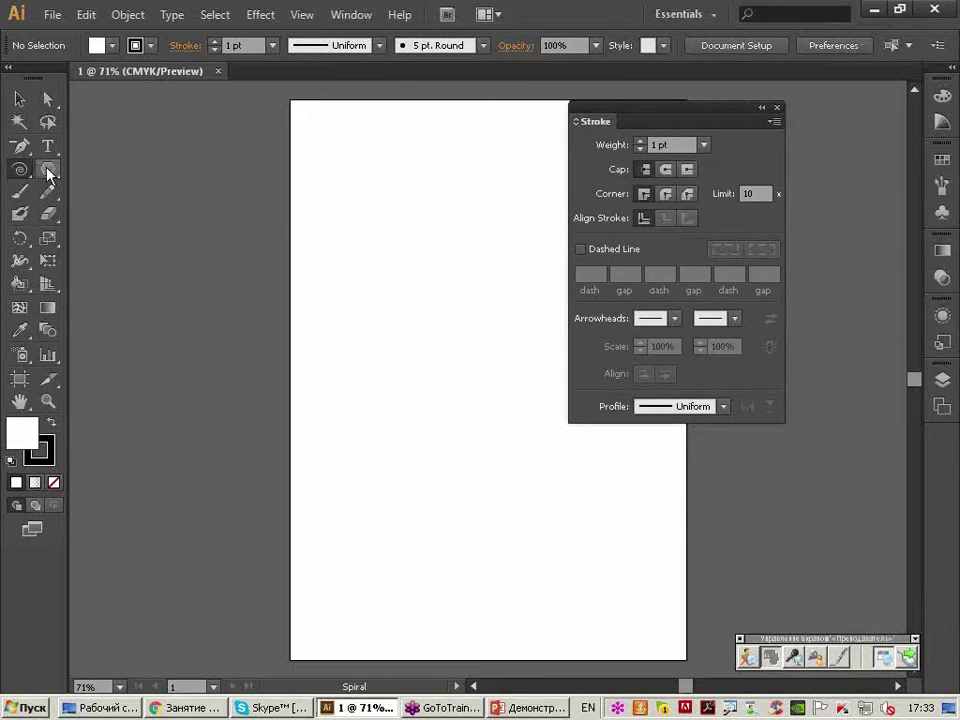
{"action": "left_click_drag", "start_coordinate": [48, 172], "coordinate": [142, 262]}
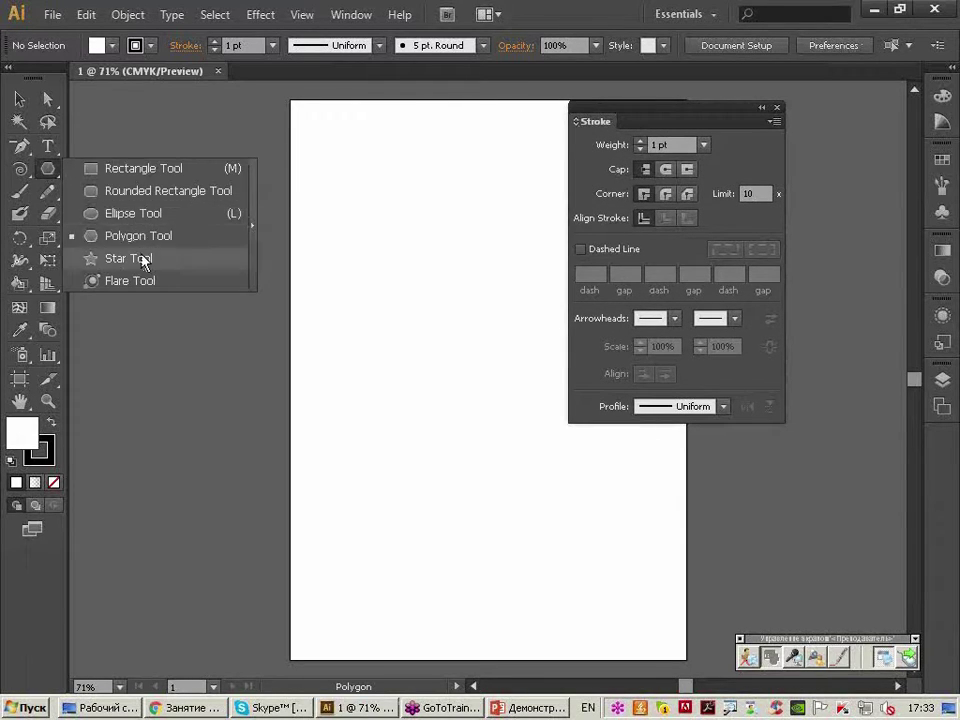
{"action": "left_click_drag", "start_coordinate": [369, 187], "coordinate": [416, 240]}
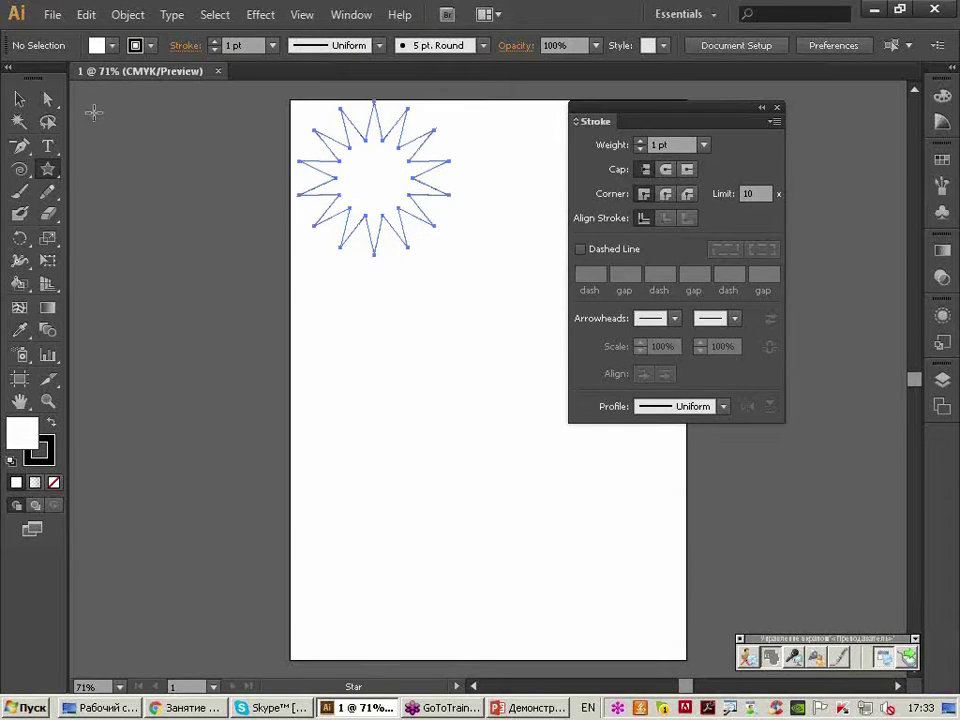
Nudge the star right and fill it with the brown swirl pattern and dark brown.
{"action": "left_click", "coordinate": [19, 99]}
{"action": "left_click_drag", "start_coordinate": [371, 171], "coordinate": [396, 197]}
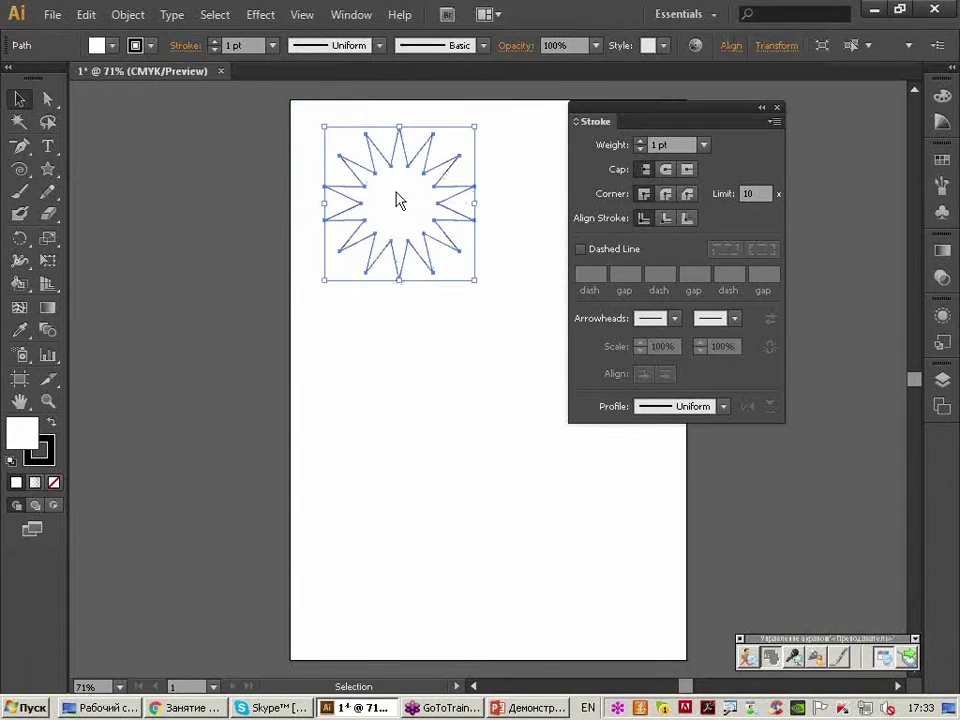
{"action": "left_click", "coordinate": [112, 45]}
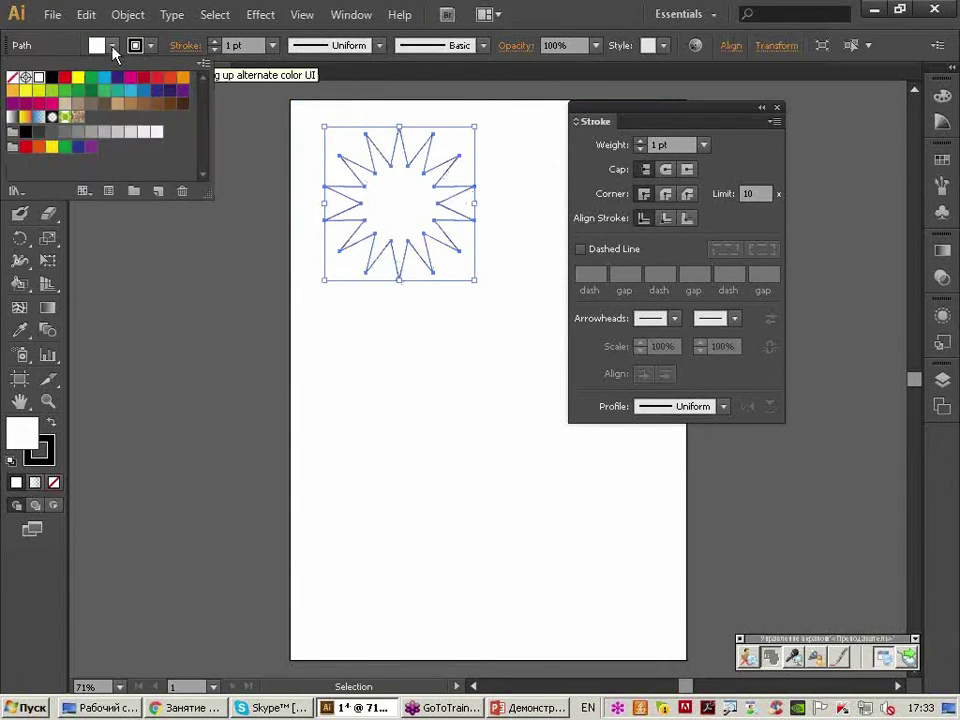
{"action": "left_click", "coordinate": [78, 116]}
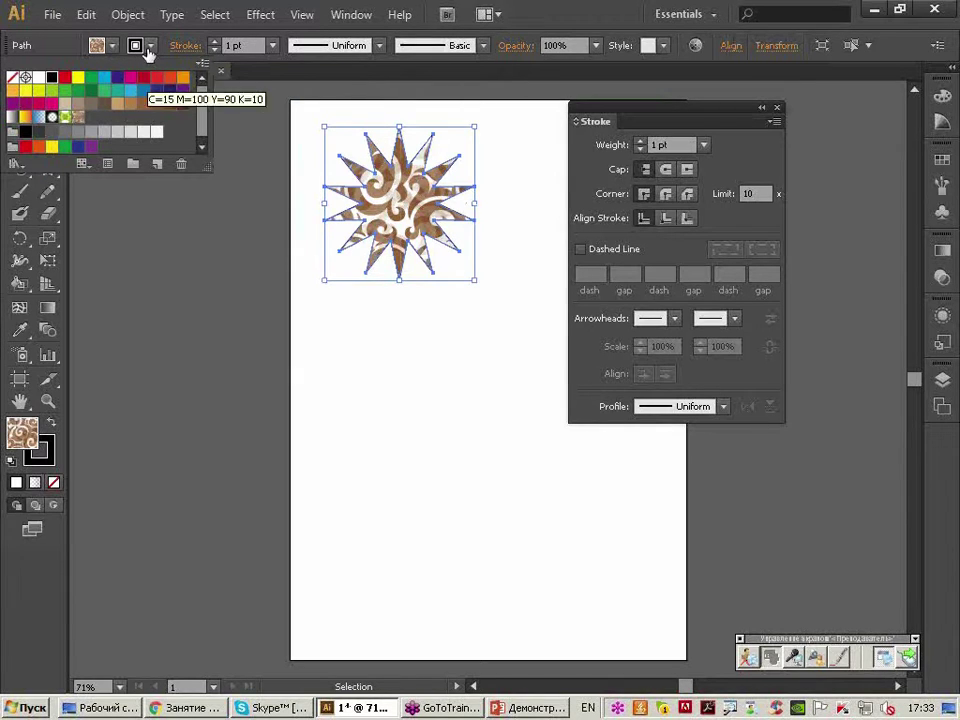
{"action": "left_click", "coordinate": [183, 103]}
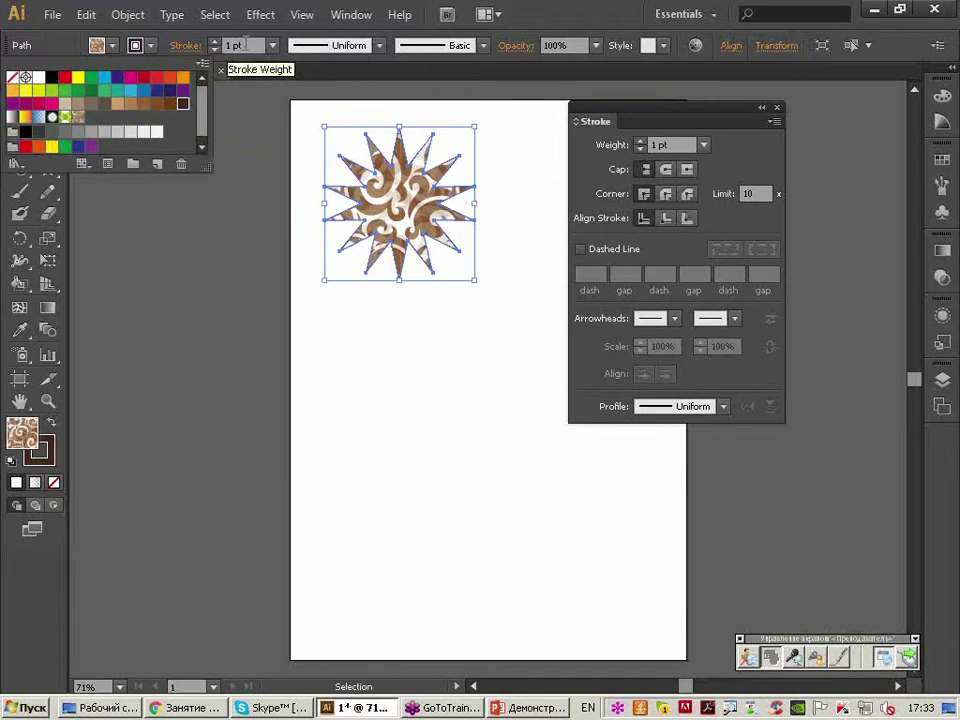
{"action": "left_click", "coordinate": [245, 45]}
Set the star's stroke weight to 10 pt and reposition the Stroke panel.
{"action": "left_click", "coordinate": [245, 45]}
{"action": "type", "text": "10"}
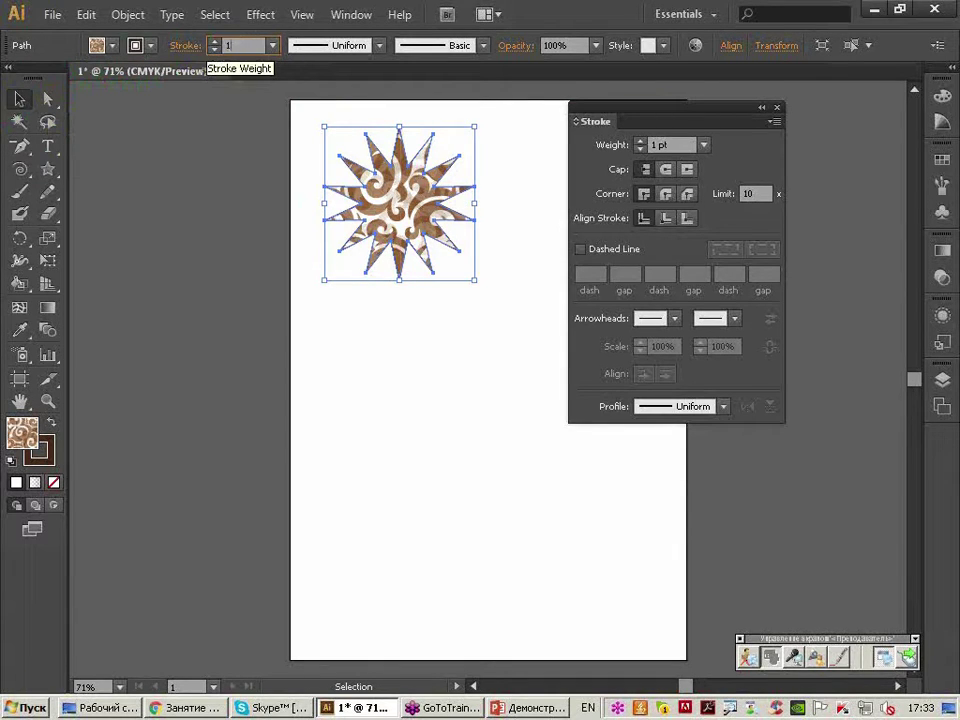
{"action": "key", "text": "Return"}
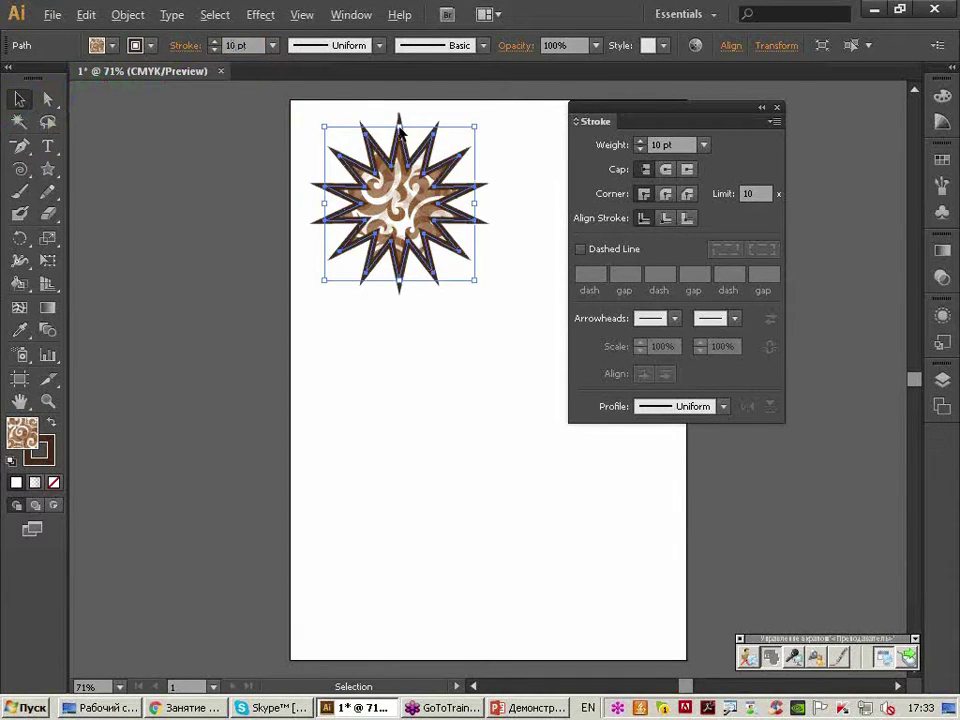
{"action": "scroll", "coordinate": [399, 128], "scroll_direction": "up", "scroll_amount": 1}
{"action": "scroll", "coordinate": [399, 128], "scroll_direction": "up", "scroll_amount": 1}
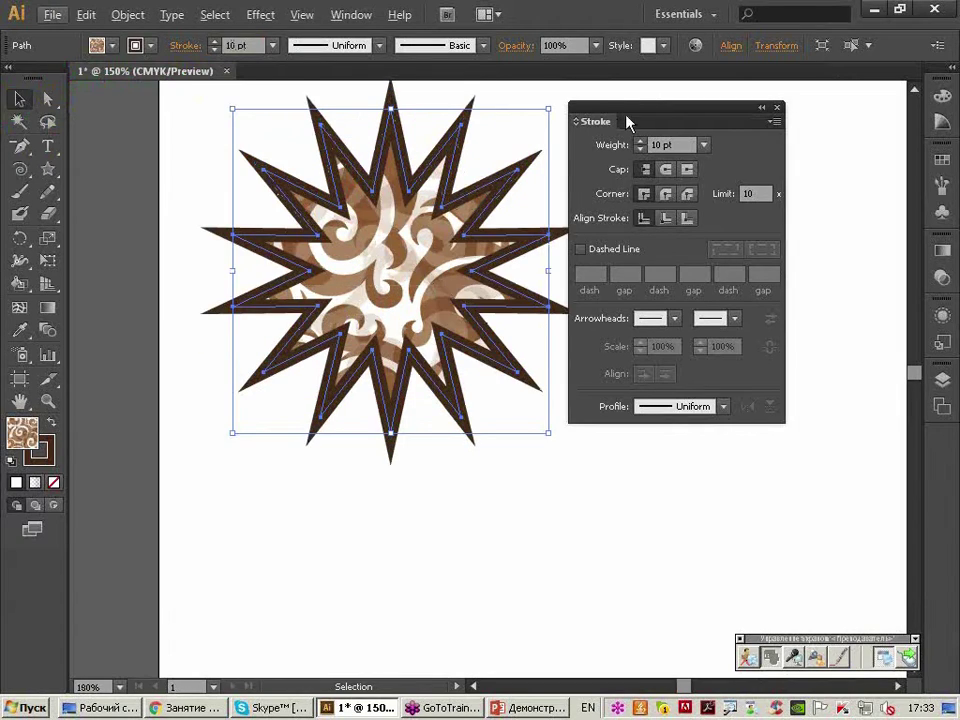
{"action": "left_click_drag", "start_coordinate": [628, 120], "coordinate": [634, 107]}
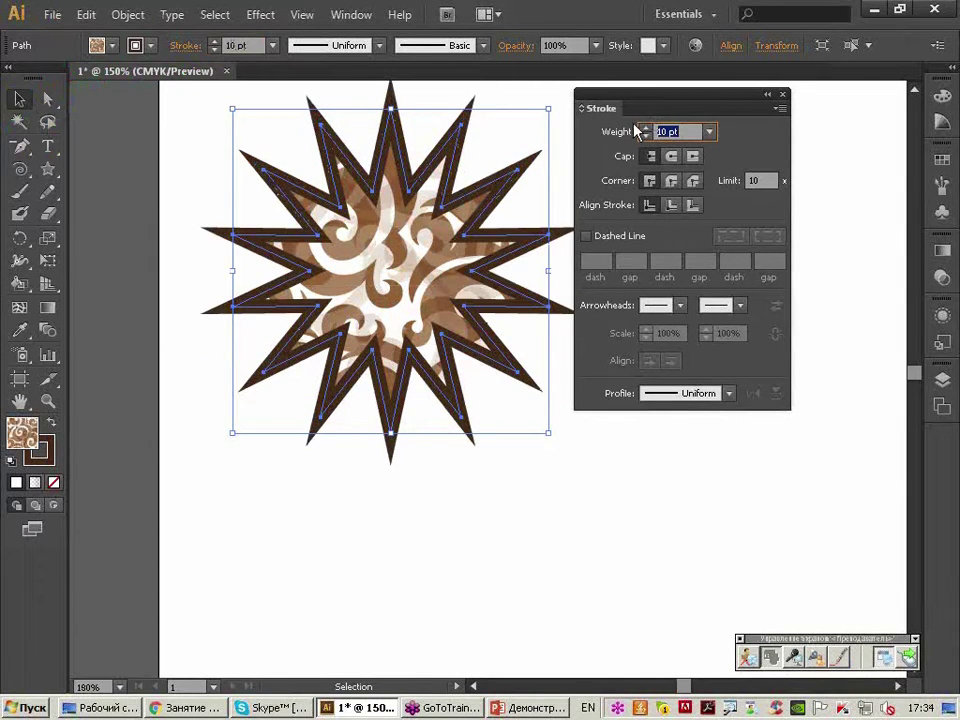
{"action": "left_click_drag", "start_coordinate": [606, 110], "coordinate": [615, 105]}
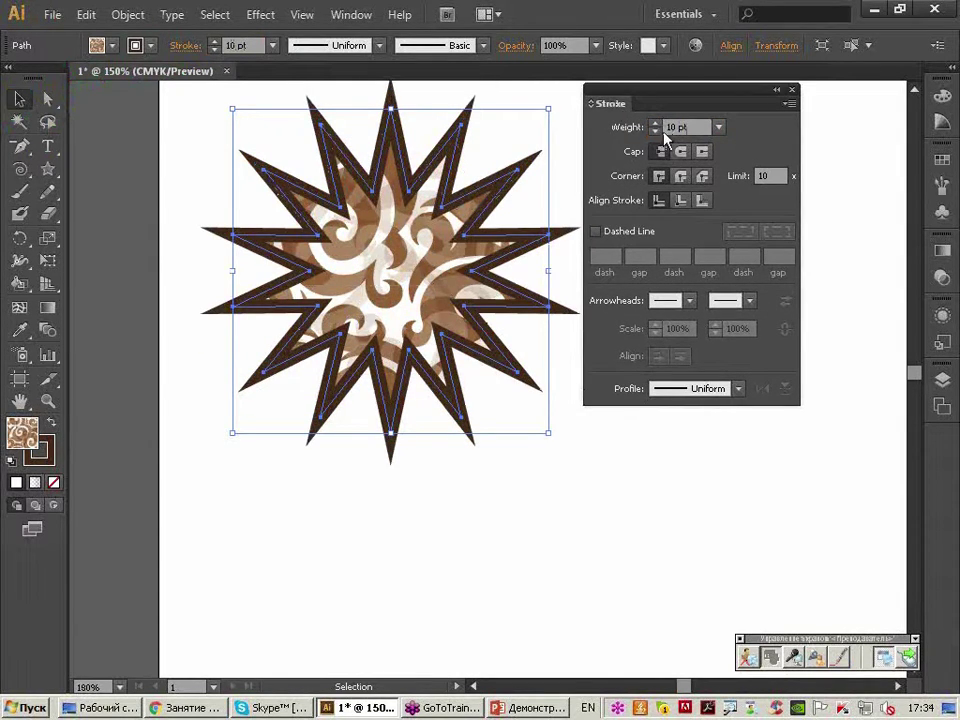
{"action": "left_click_drag", "start_coordinate": [661, 101], "coordinate": [672, 96]}
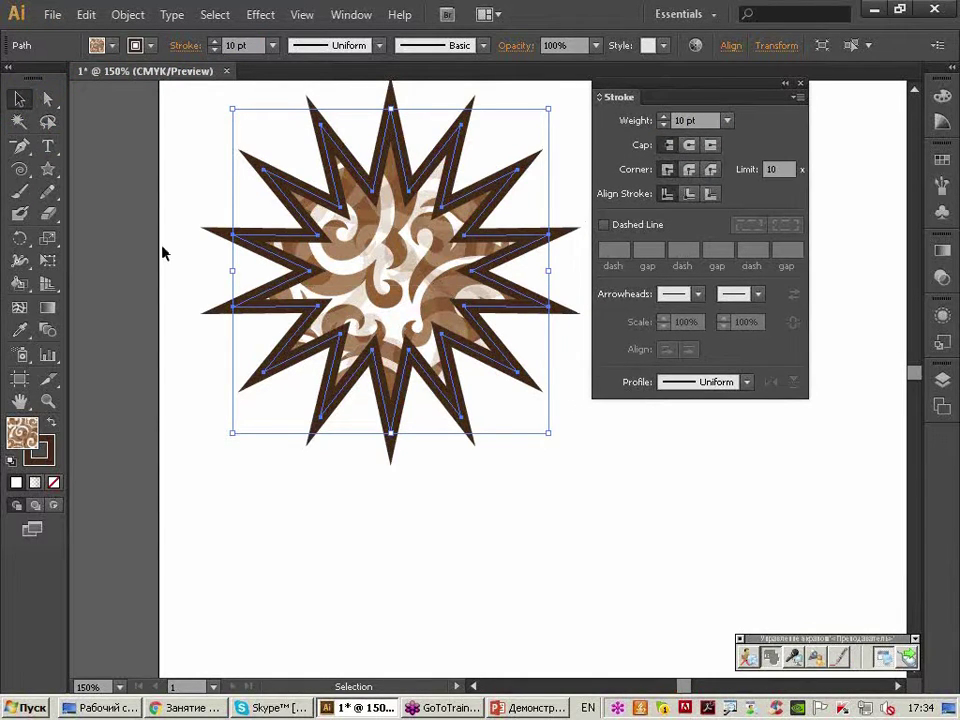
Draw a wavy pencil line below the star and select it.
{"action": "left_click", "coordinate": [160, 248]}
{"action": "left_click", "coordinate": [47, 192]}
{"action": "left_click_drag", "start_coordinate": [334, 590], "coordinate": [248, 468]}
{"action": "left_click_drag", "start_coordinate": [590, 478], "coordinate": [750, 425]}
{"action": "left_click", "coordinate": [19, 99]}
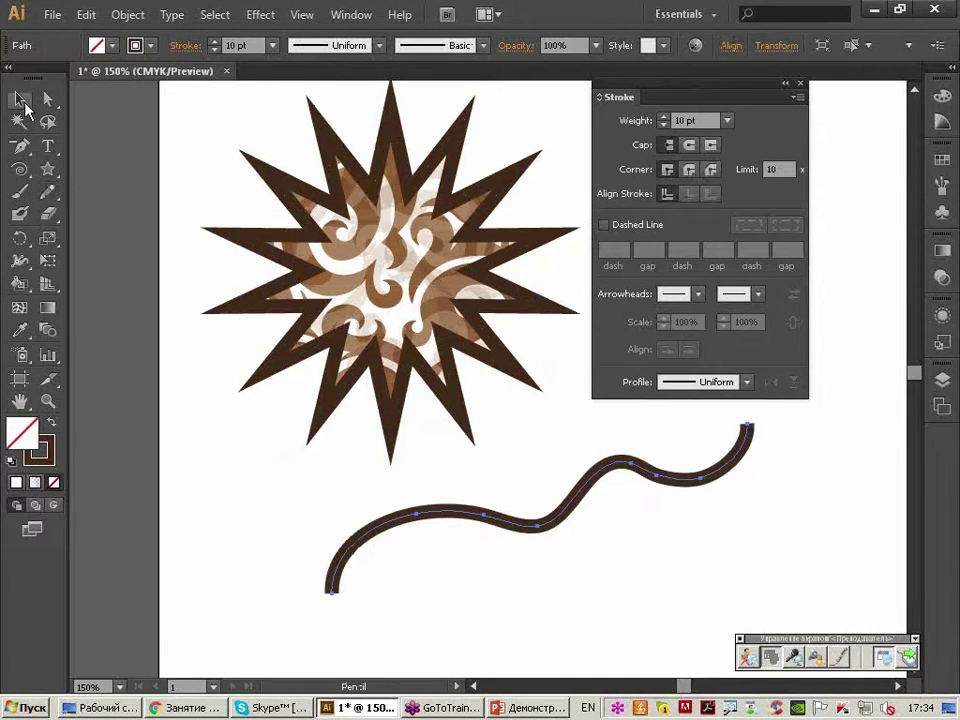
{"action": "left_click_drag", "start_coordinate": [650, 96], "coordinate": [667, 86]}
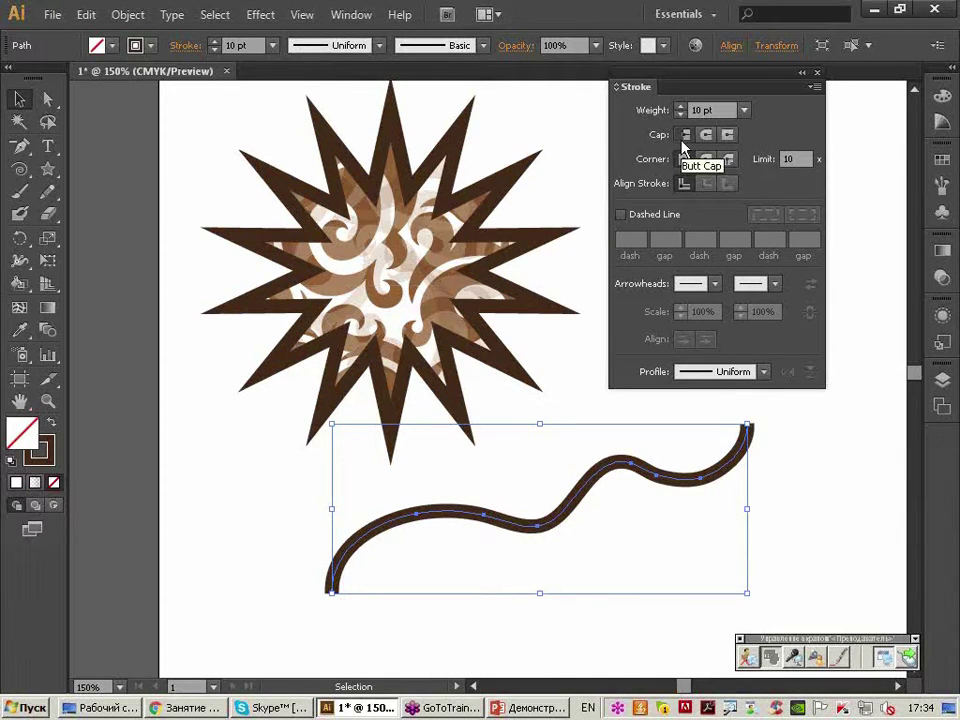
Try round, projecting and butt caps, keep flat butt ends, then shift the star left.
{"action": "left_click", "coordinate": [705, 136]}
{"action": "left_click", "coordinate": [729, 146]}
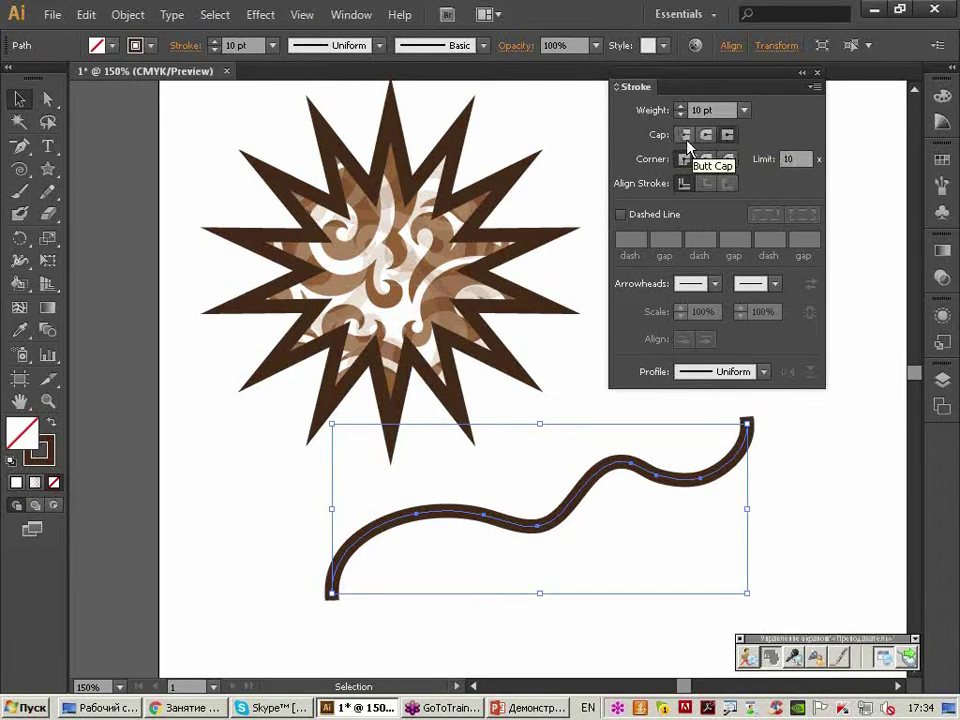
{"action": "left_click", "coordinate": [687, 146]}
{"action": "left_click", "coordinate": [706, 141]}
{"action": "left_click", "coordinate": [727, 141]}
{"action": "left_click", "coordinate": [686, 141]}
{"action": "left_click_drag", "start_coordinate": [410, 239], "coordinate": [366, 230]}
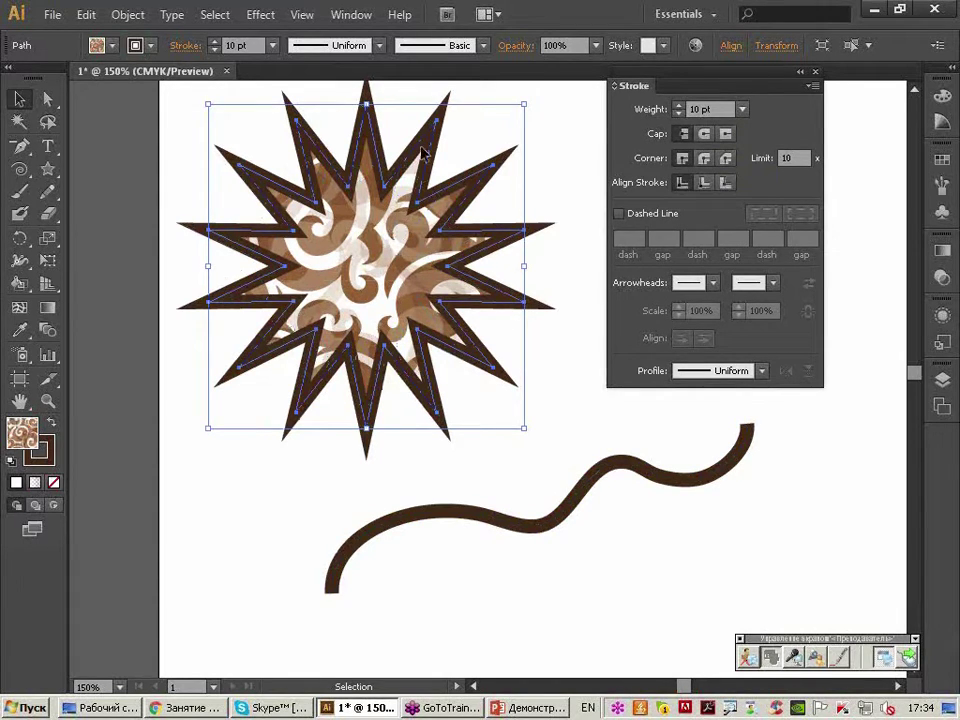
Compare round and bevel corners on the star's outline, then return to miter joins.
{"action": "left_click", "coordinate": [705, 160]}
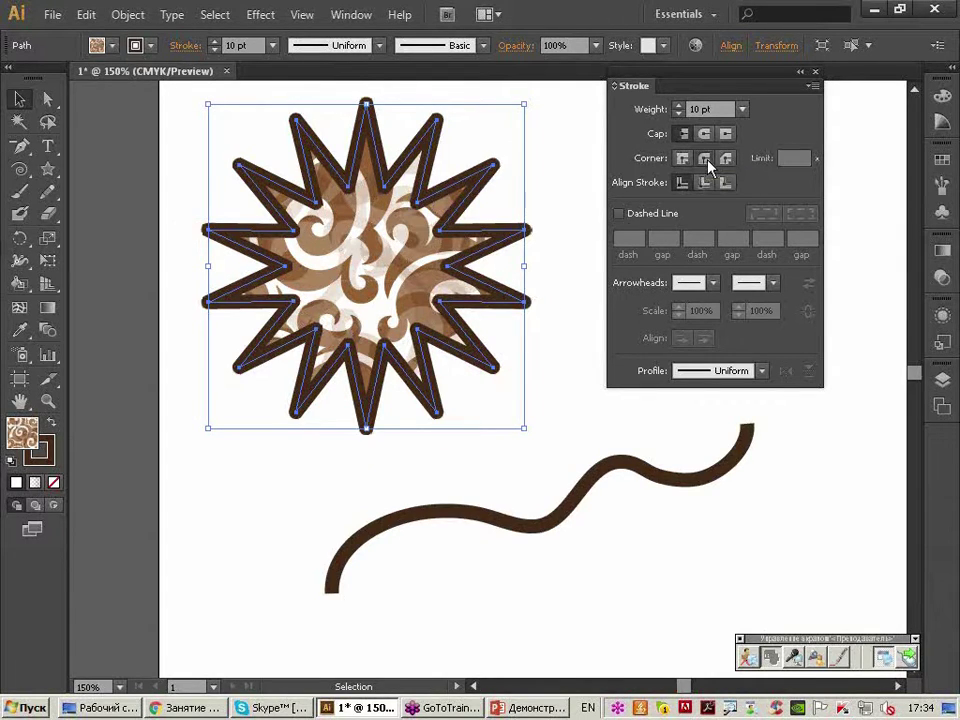
{"action": "left_click", "coordinate": [725, 162]}
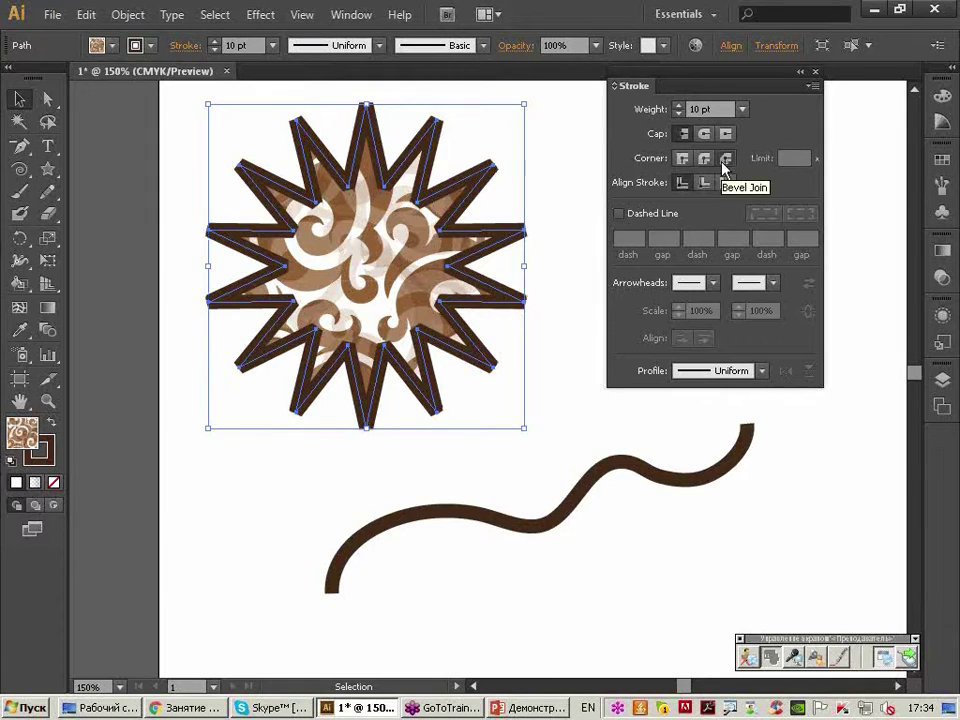
{"action": "left_click_drag", "start_coordinate": [746, 88], "coordinate": [710, 95]}
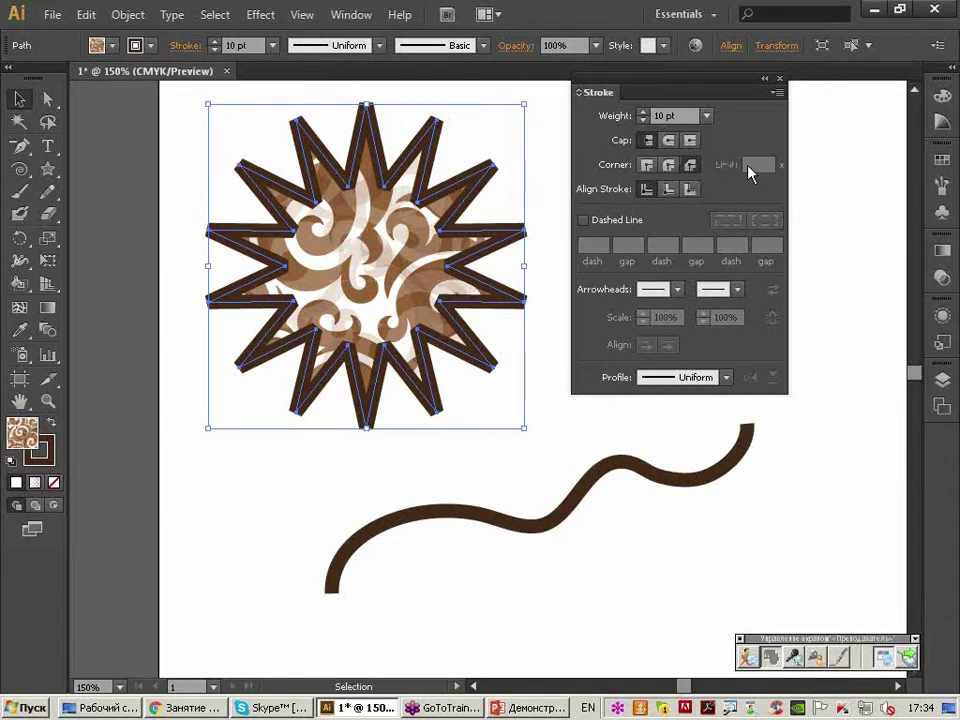
{"action": "left_click", "coordinate": [648, 165]}
{"action": "left_click", "coordinate": [648, 165]}
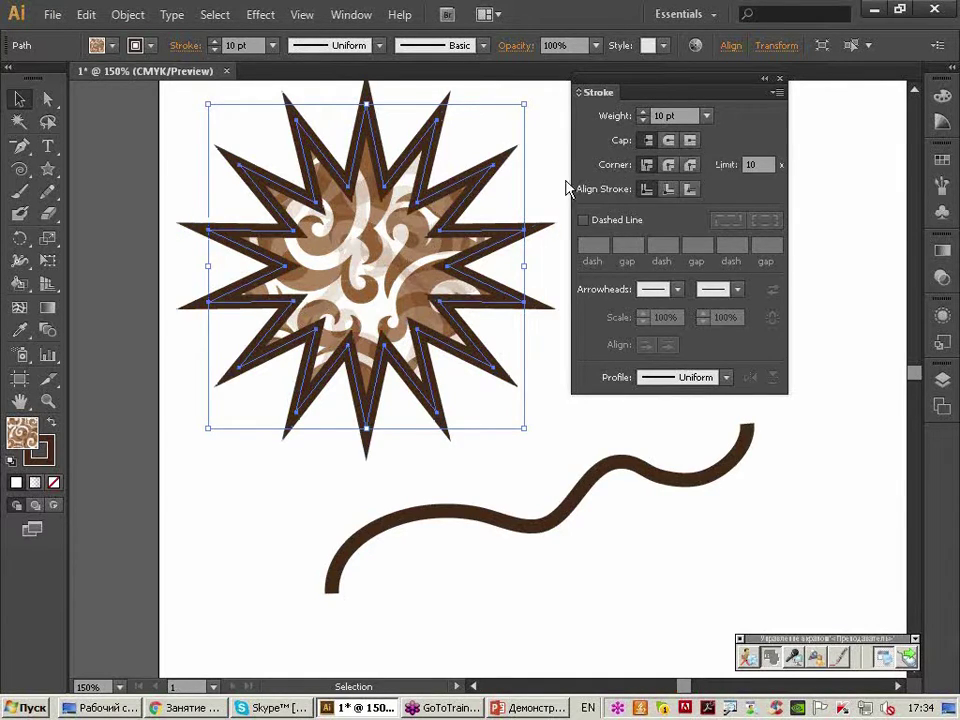
Settle the star on sharp miter joins with limit 10 and deselect it.
{"action": "left_click", "coordinate": [757, 165]}
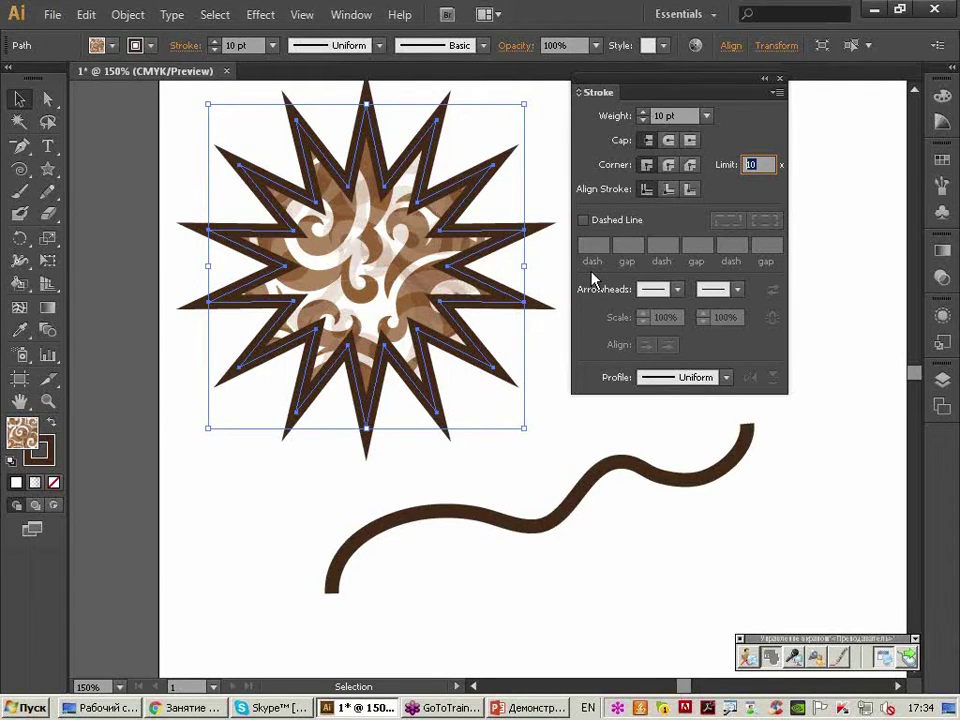
{"action": "left_click", "coordinate": [669, 166]}
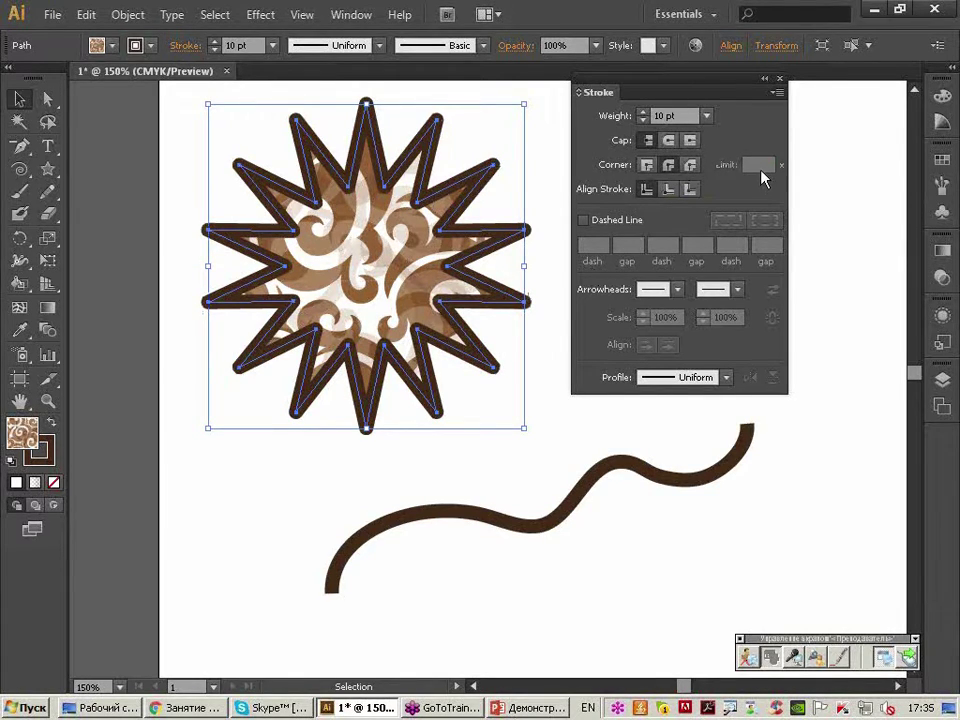
{"action": "left_click", "coordinate": [648, 166]}
{"action": "left_click_drag", "start_coordinate": [645, 93], "coordinate": [717, 91]}
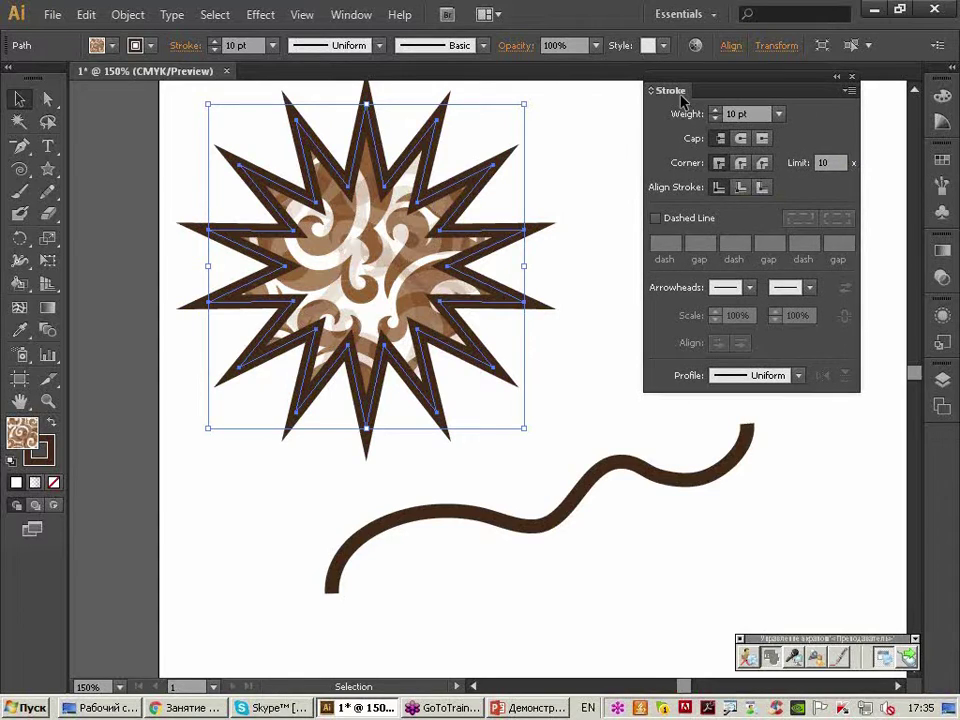
{"action": "left_click", "coordinate": [125, 137]}
{"action": "left_click", "coordinate": [47, 145]}
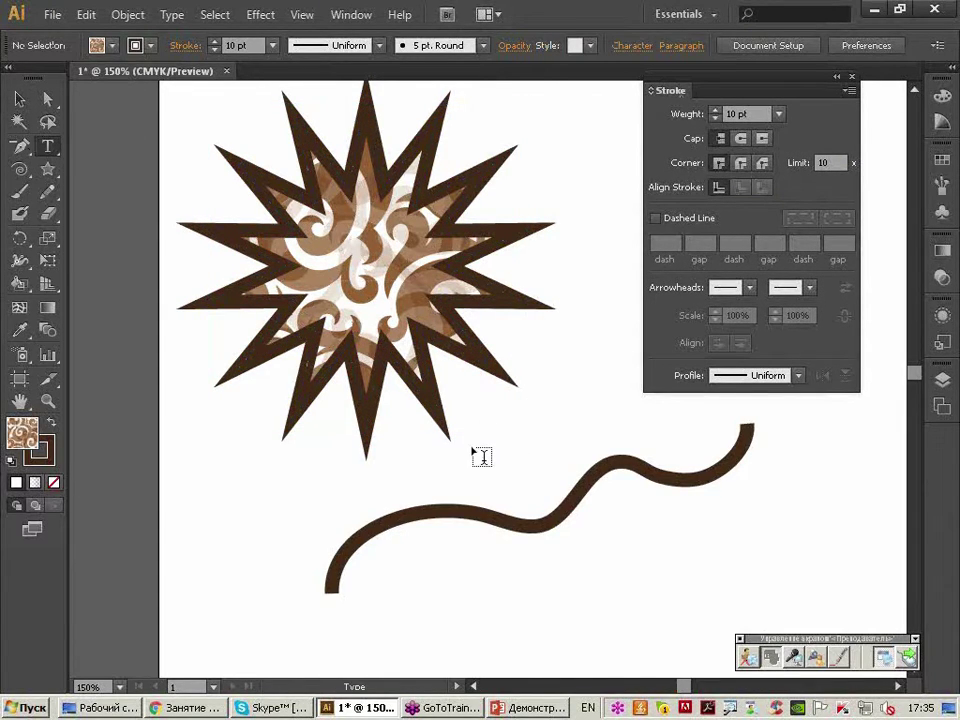
Type 'qwerty' below the star and enlarge it.
{"action": "left_click", "coordinate": [503, 458]}
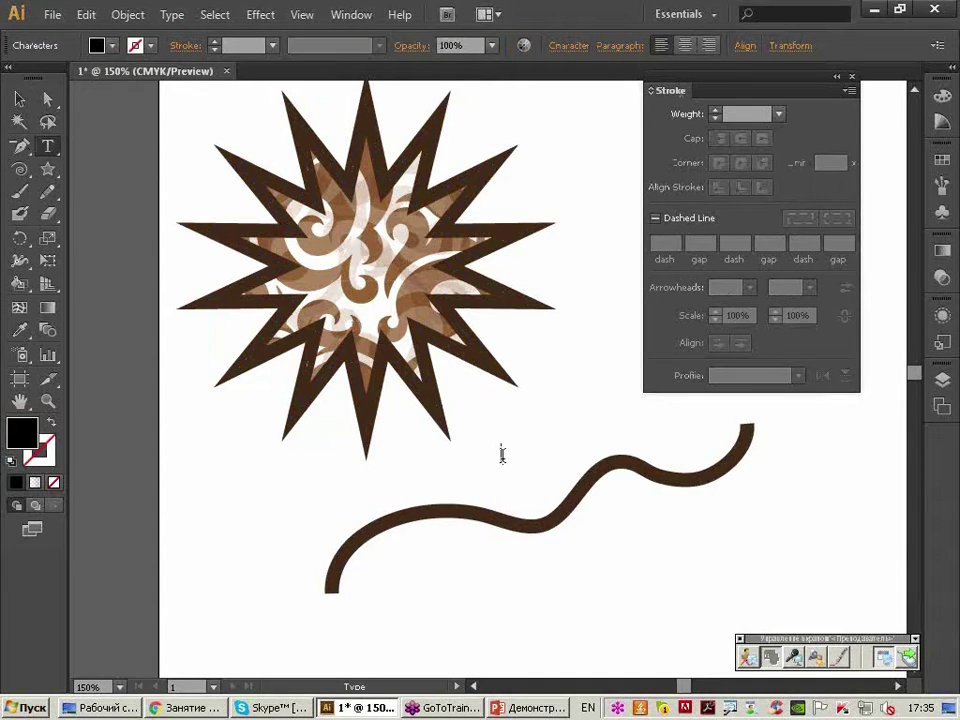
{"action": "type", "text": "qwerty"}
{"action": "left_click", "coordinate": [19, 99]}
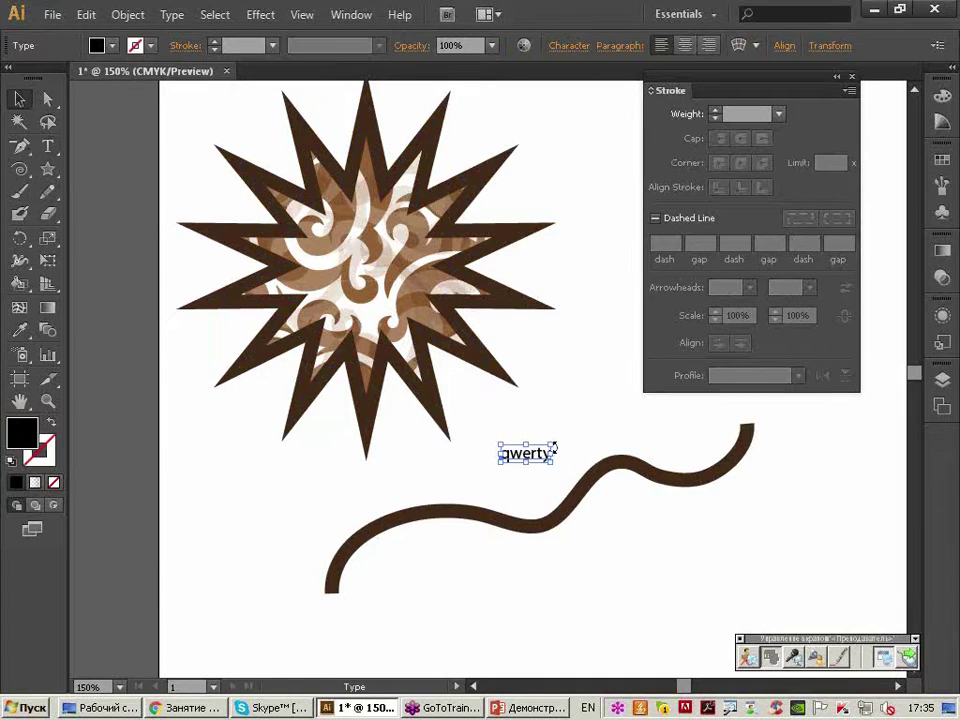
{"action": "left_click_drag", "start_coordinate": [555, 444], "coordinate": [636, 411]}
{"action": "left_click_drag", "start_coordinate": [571, 440], "coordinate": [550, 440]}
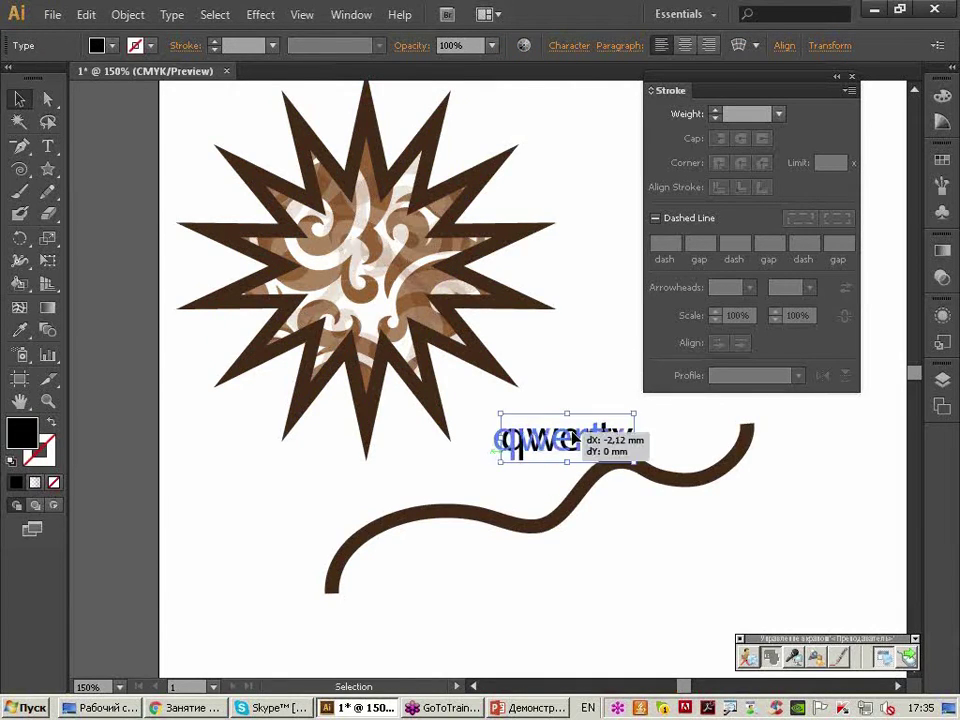
Give the qwerty text a yellow fill and a 1 pt orange outline.
{"action": "left_click", "coordinate": [112, 45]}
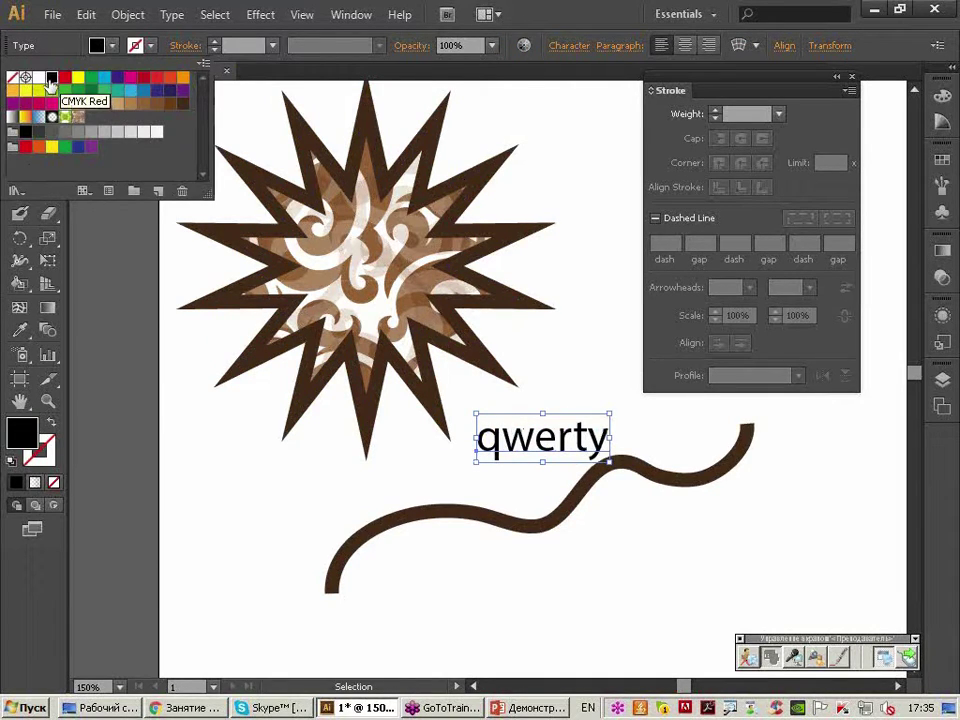
{"action": "left_click", "coordinate": [78, 77]}
{"action": "left_click", "coordinate": [138, 47]}
{"action": "left_click", "coordinate": [138, 47]}
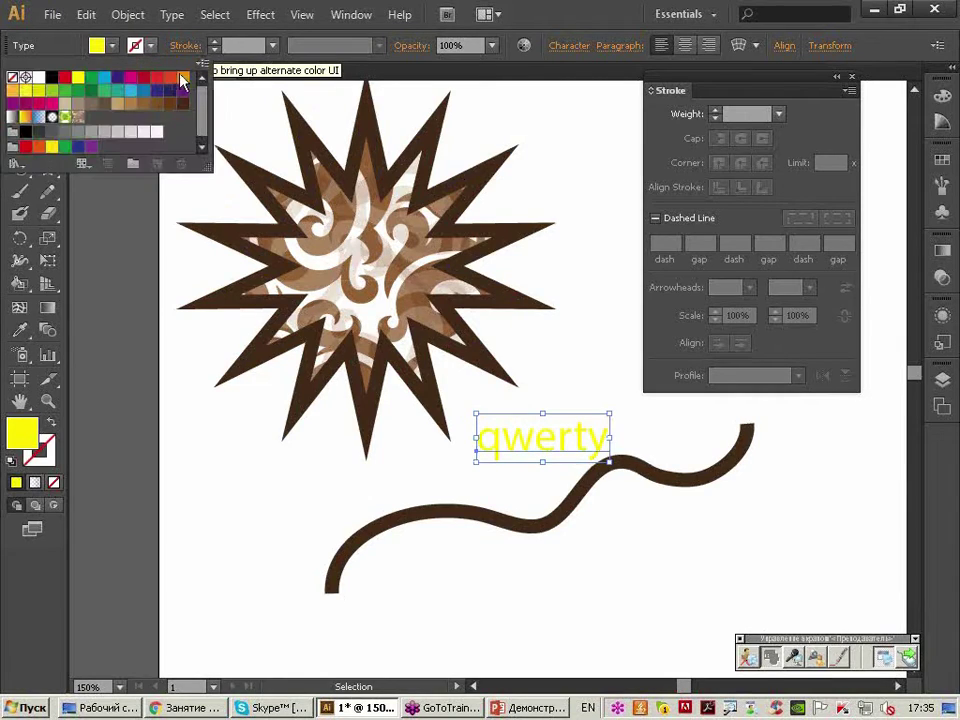
{"action": "left_click", "coordinate": [183, 78]}
{"action": "left_click", "coordinate": [183, 78]}
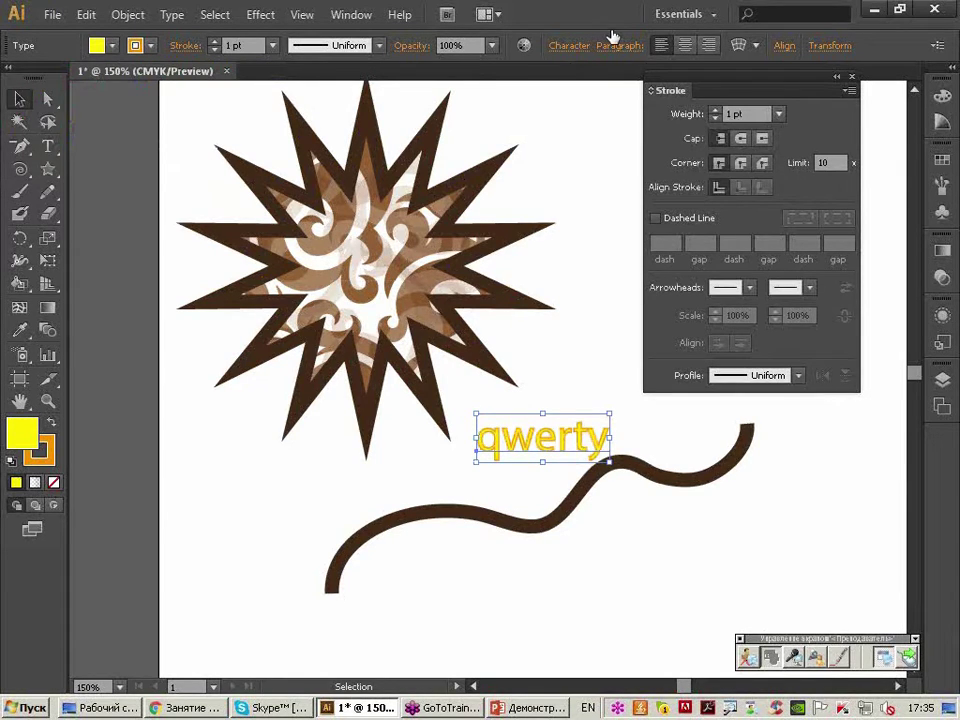
{"action": "key", "text": "ctrl+t"}
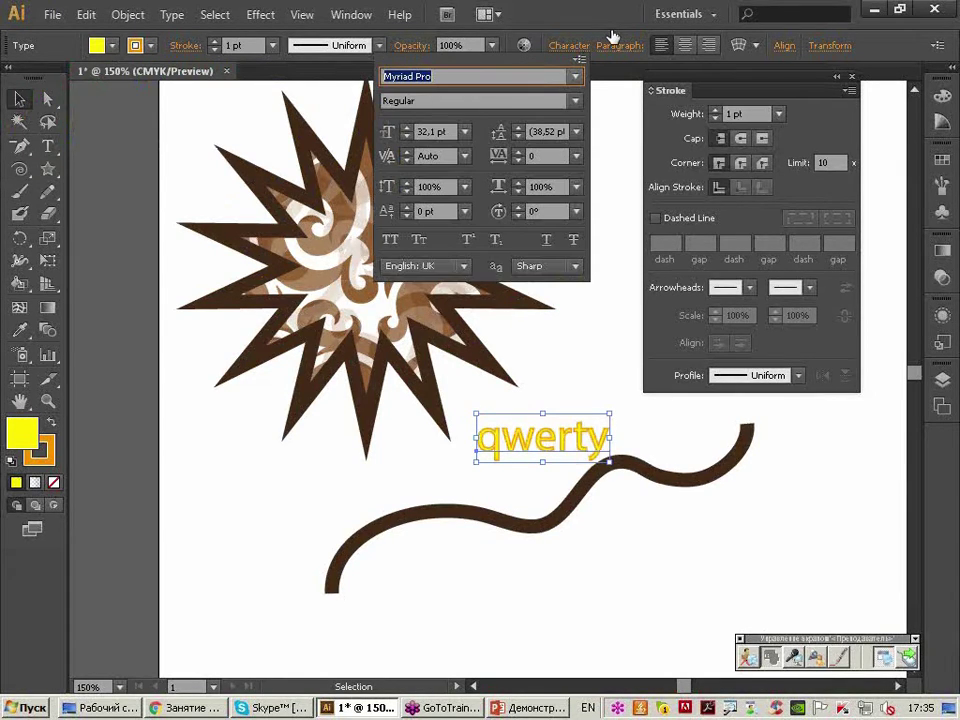
Set the qwerty font to Arial and raise its outline weight to 5 pt.
{"action": "type", "text": "Arial"}
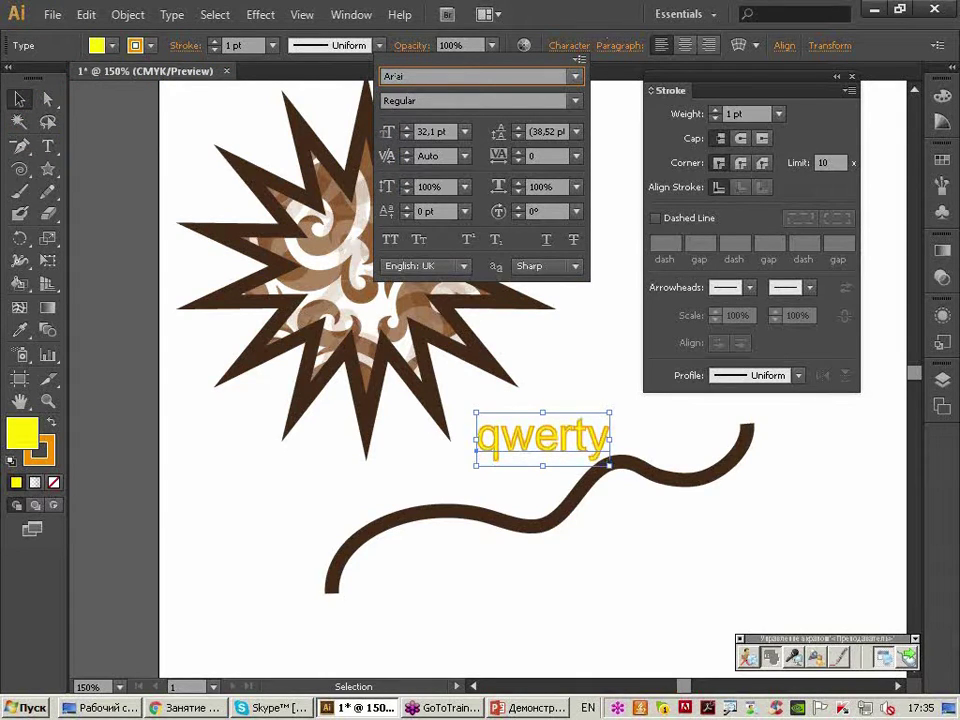
{"action": "key", "text": "Tab"}
{"action": "key", "text": "Return"}
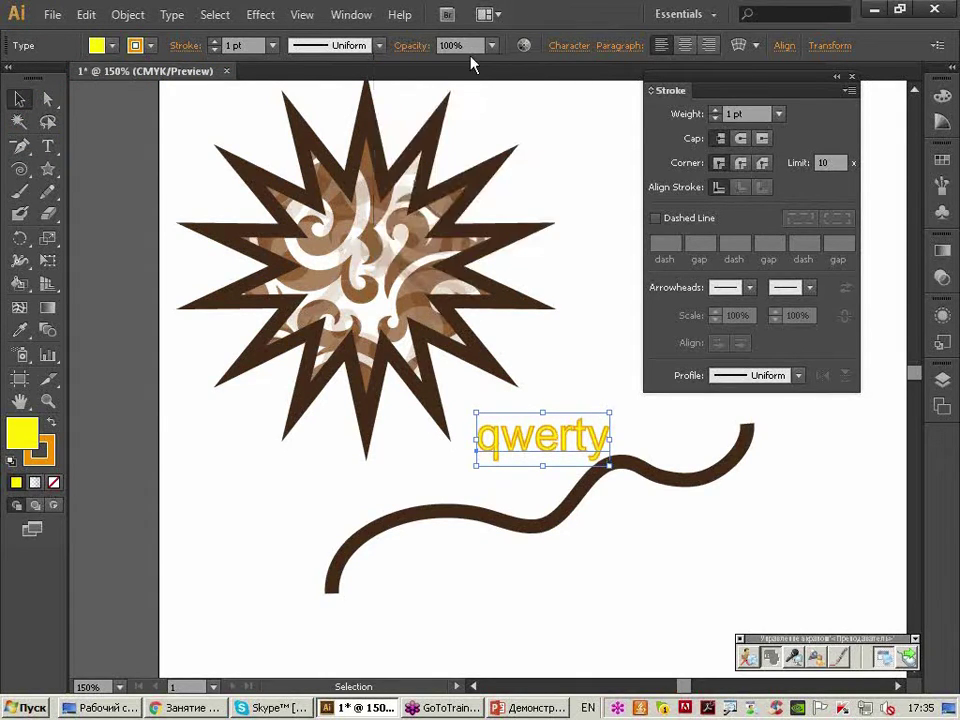
{"action": "left_click", "coordinate": [713, 110]}
{"action": "left_click", "coordinate": [713, 110]}
{"action": "left_click", "coordinate": [713, 110]}
{"action": "left_click", "coordinate": [713, 110]}
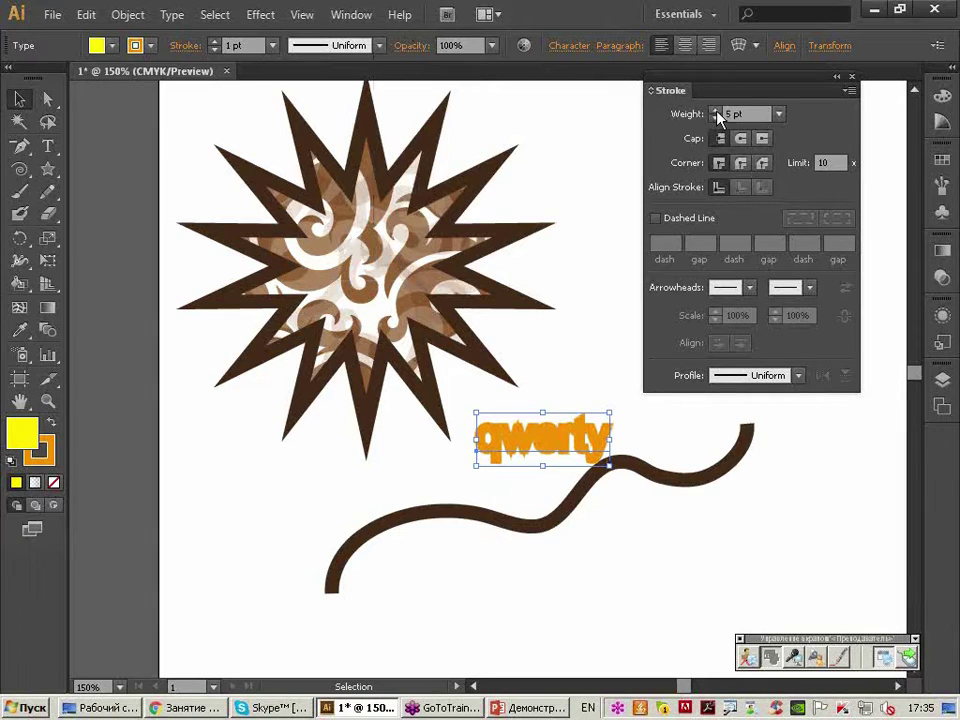
Zoom in and move the qwerty text up and left.
{"action": "scroll", "coordinate": [583, 428], "scroll_direction": "up", "scroll_amount": 3}
{"action": "scroll", "coordinate": [583, 428], "scroll_direction": "up", "scroll_amount": 2}
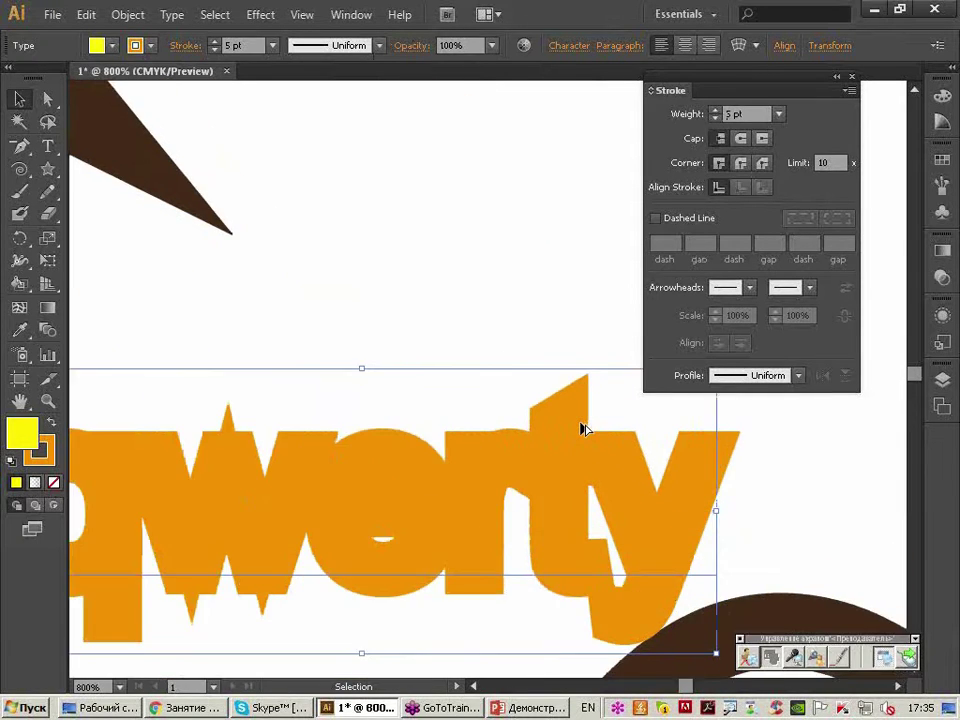
{"action": "scroll", "coordinate": [567, 433], "scroll_direction": "down", "scroll_amount": 1}
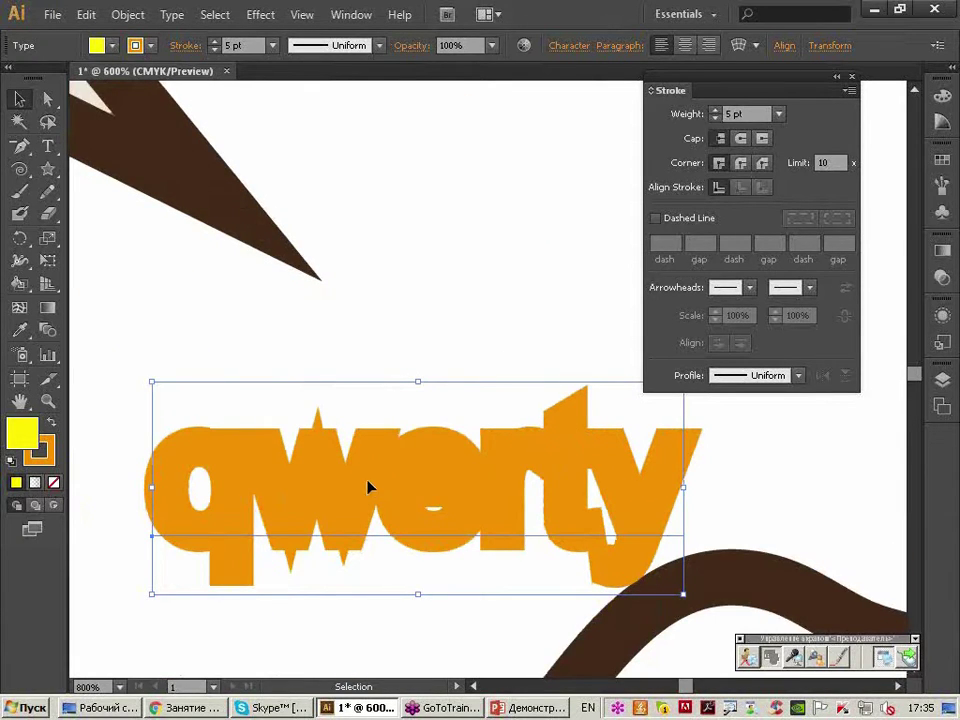
{"action": "left_click_drag", "start_coordinate": [410, 485], "coordinate": [390, 405]}
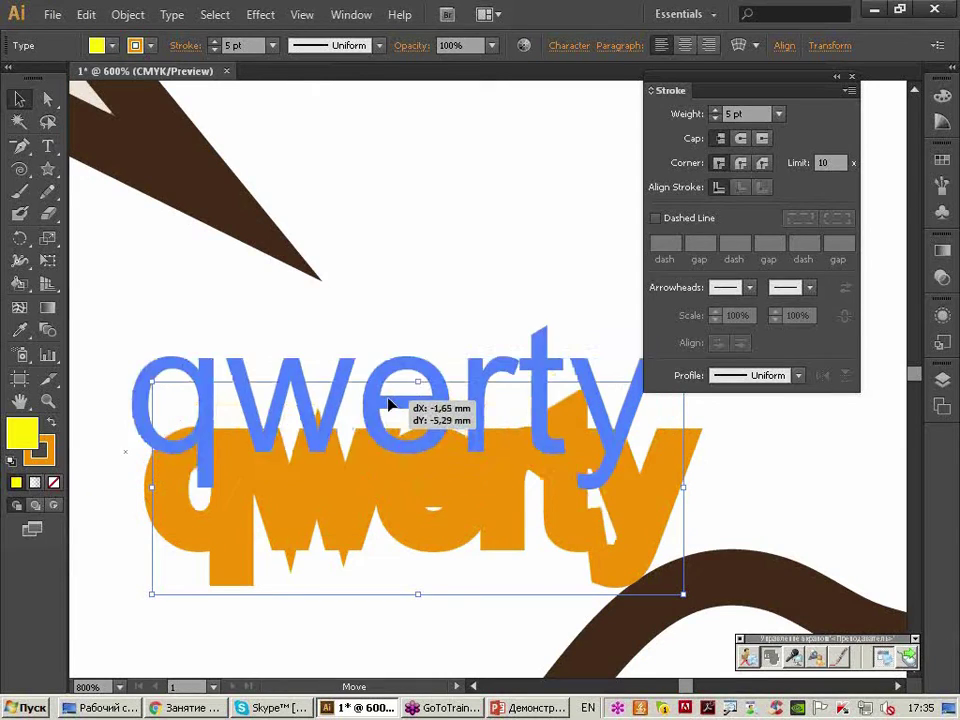
{"action": "left_click_drag", "start_coordinate": [703, 90], "coordinate": [666, 75]}
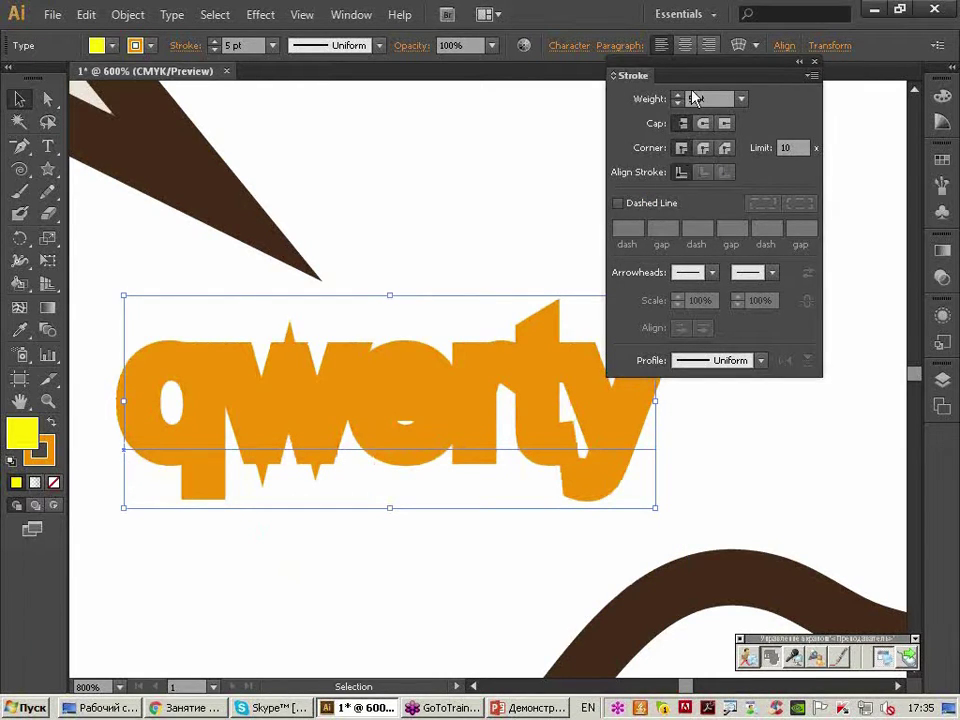
Compare round and bevel corners on the qwerty outline, returning to miter joins.
{"action": "left_click_drag", "start_coordinate": [680, 76], "coordinate": [645, 73]}
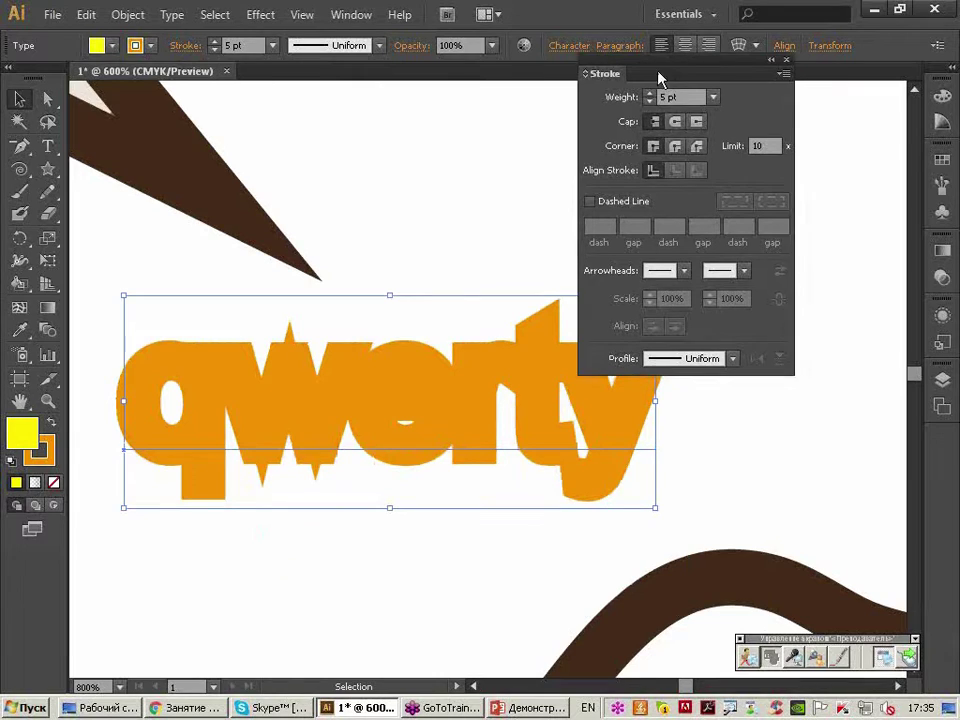
{"action": "left_click", "coordinate": [668, 146]}
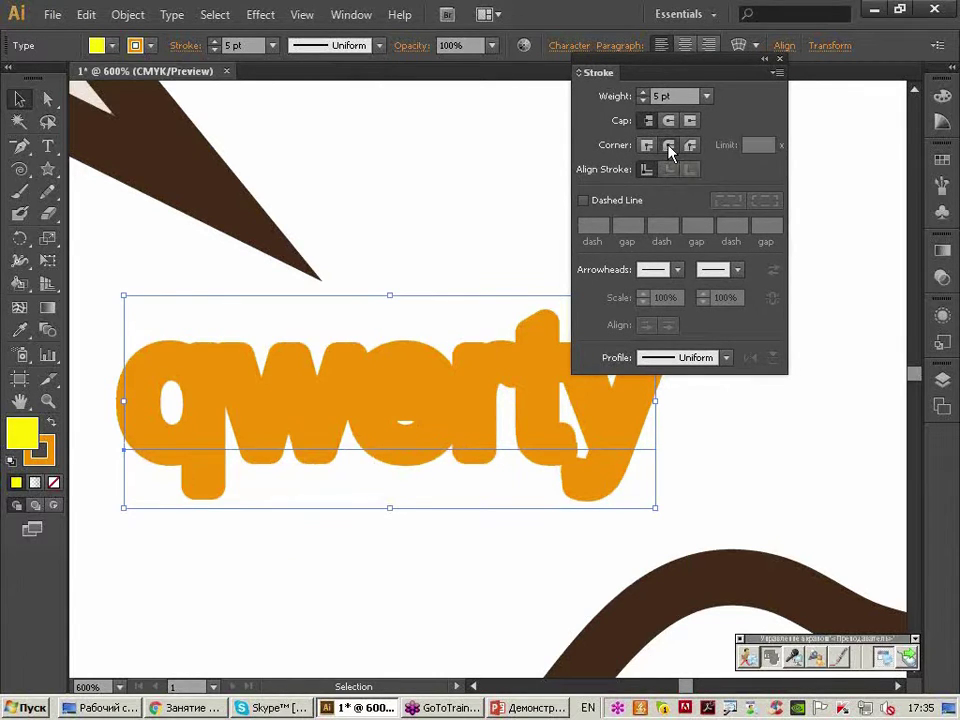
{"action": "left_click", "coordinate": [691, 146]}
{"action": "left_click_drag", "start_coordinate": [674, 73], "coordinate": [715, 50]}
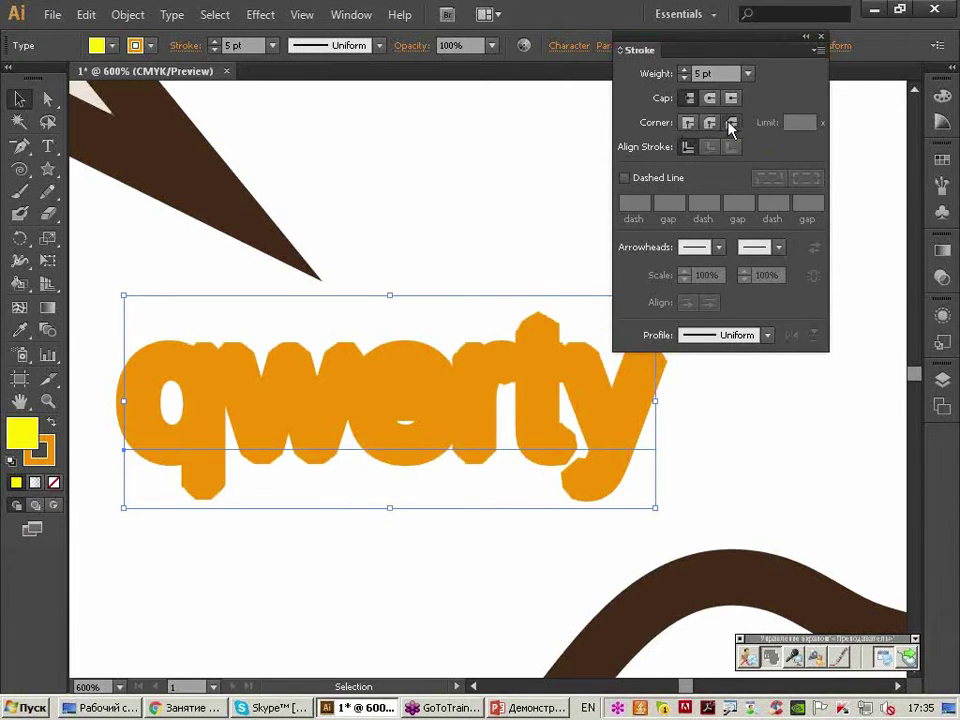
{"action": "left_click", "coordinate": [688, 124]}
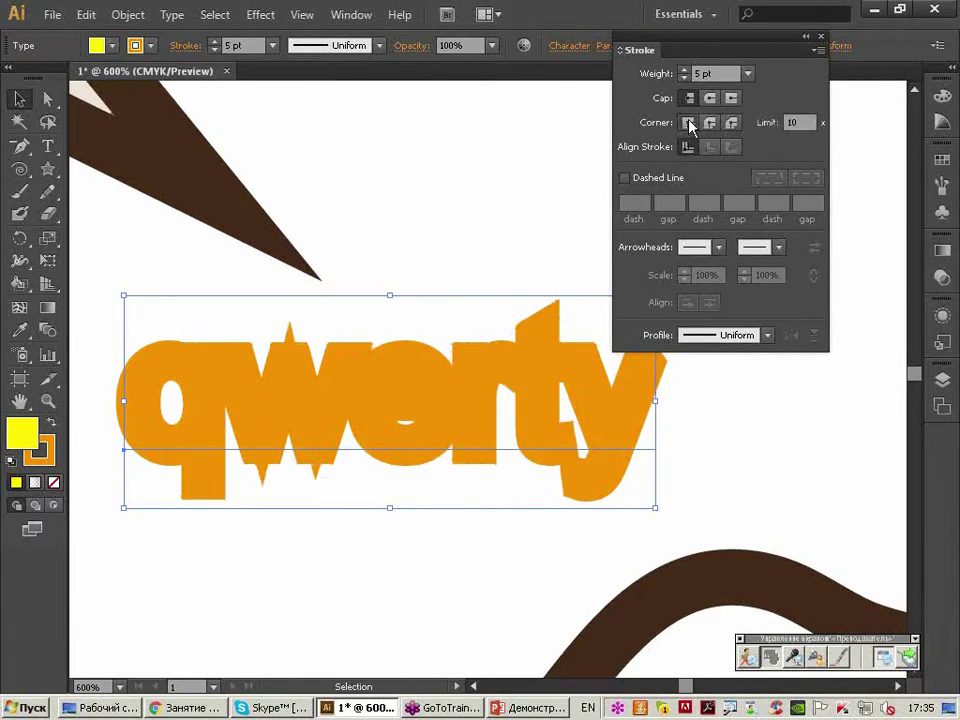
Set the qwerty outline's miter limit to 3 to trim the spiky corners.
{"action": "left_click_drag", "start_coordinate": [688, 52], "coordinate": [665, 52]}
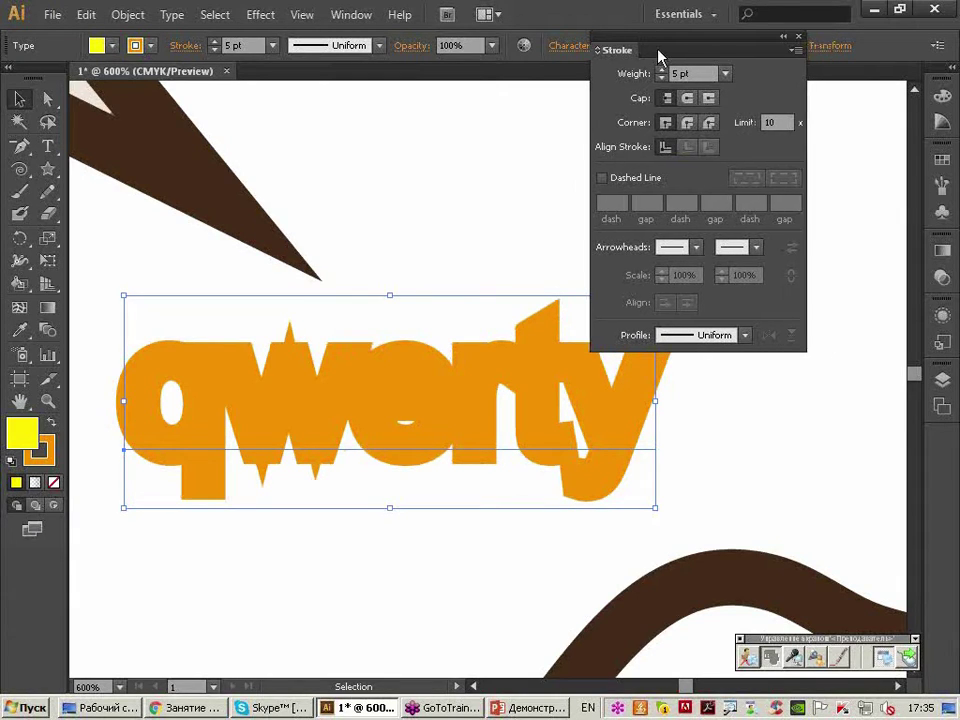
{"action": "left_click", "coordinate": [775, 122]}
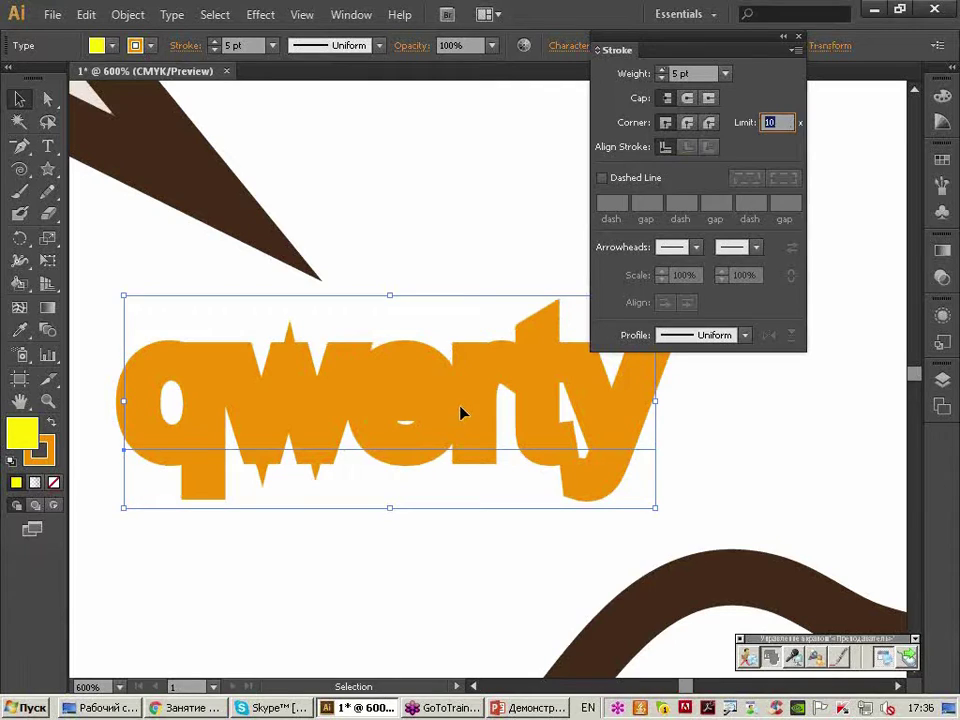
{"action": "type", "text": "3"}
{"action": "key", "text": "Return"}
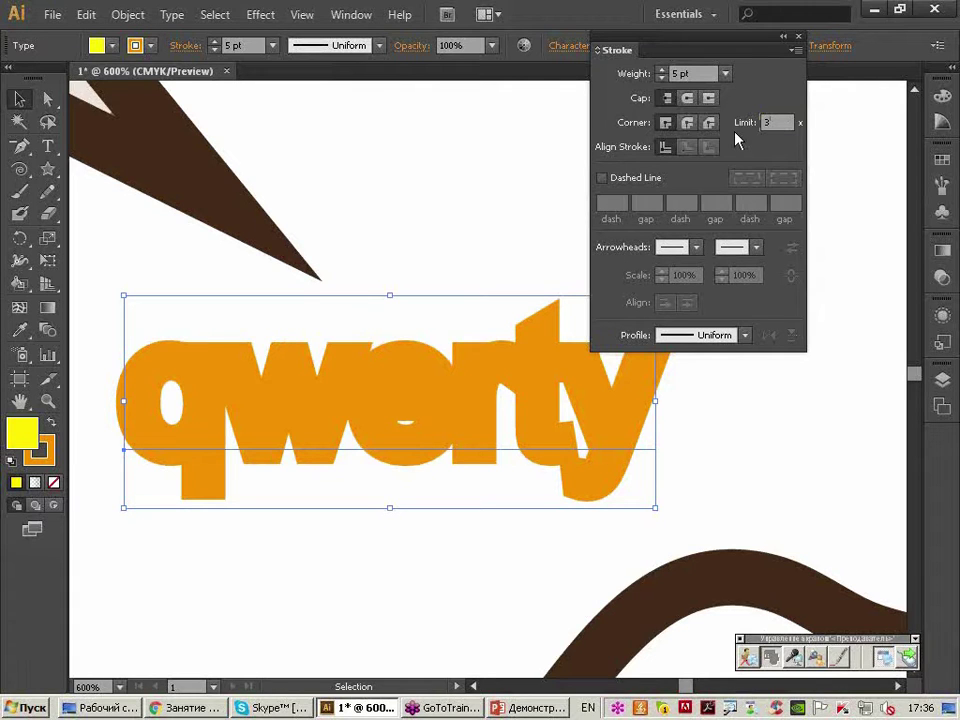
{"action": "scroll", "coordinate": [411, 375], "scroll_direction": "down", "scroll_amount": 1}
{"action": "scroll", "coordinate": [411, 375], "scroll_direction": "down", "scroll_amount": 1}
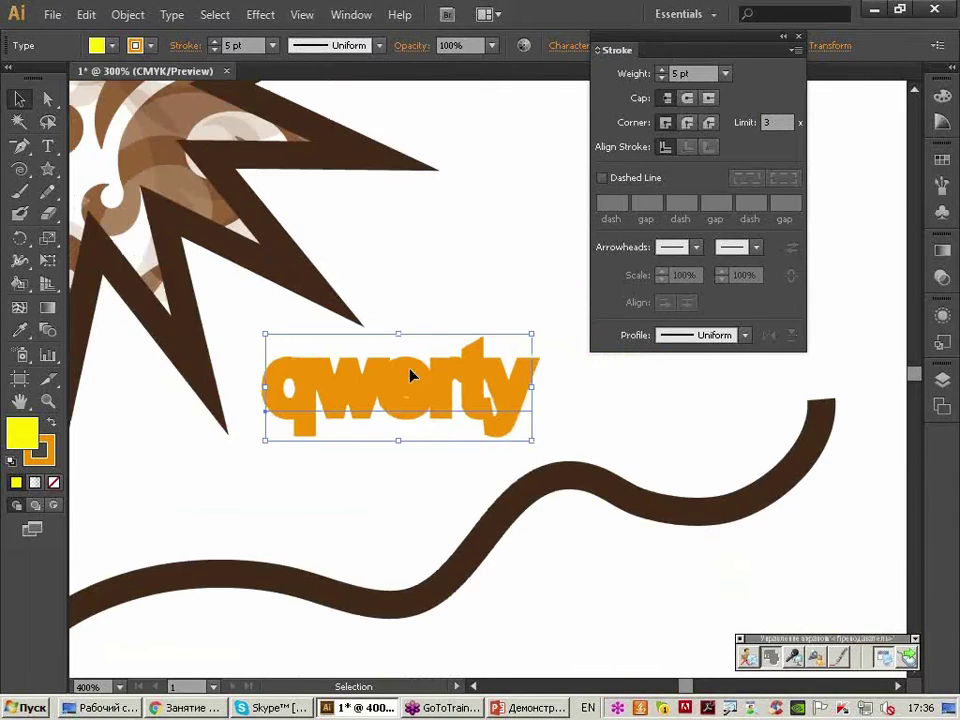
Pan to the artwork, select the star and shift it slightly left.
{"action": "scroll", "coordinate": [411, 375], "scroll_direction": "down", "scroll_amount": 1}
{"action": "left_click_drag", "start_coordinate": [411, 375], "coordinate": [628, 525]}
{"action": "left_click_drag", "start_coordinate": [429, 317], "coordinate": [399, 317]}
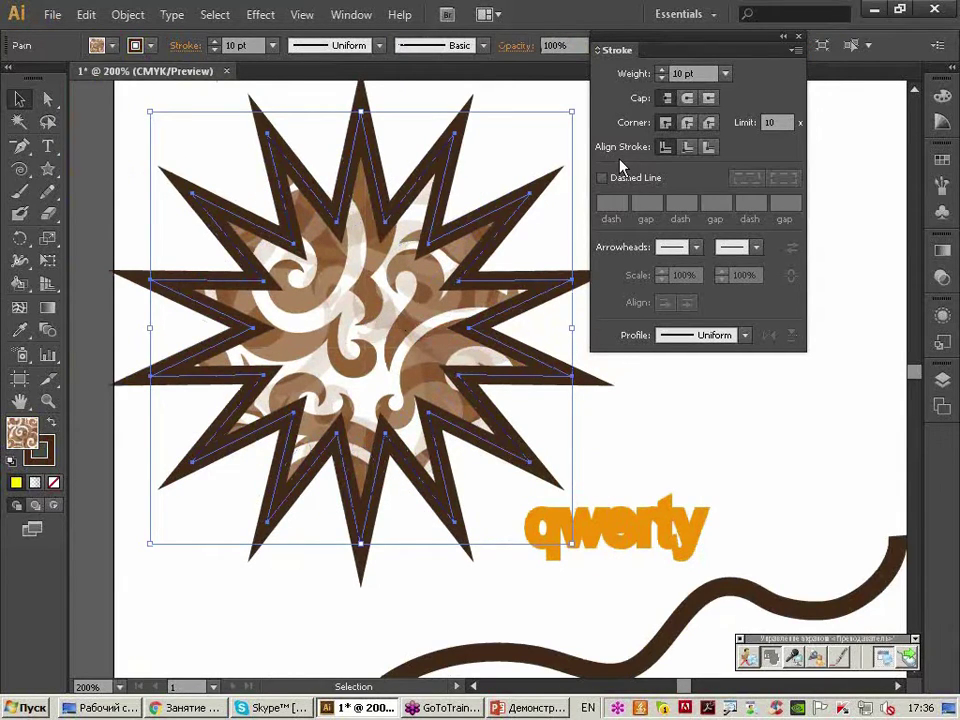
{"action": "left_click_drag", "start_coordinate": [650, 58], "coordinate": [652, 73]}
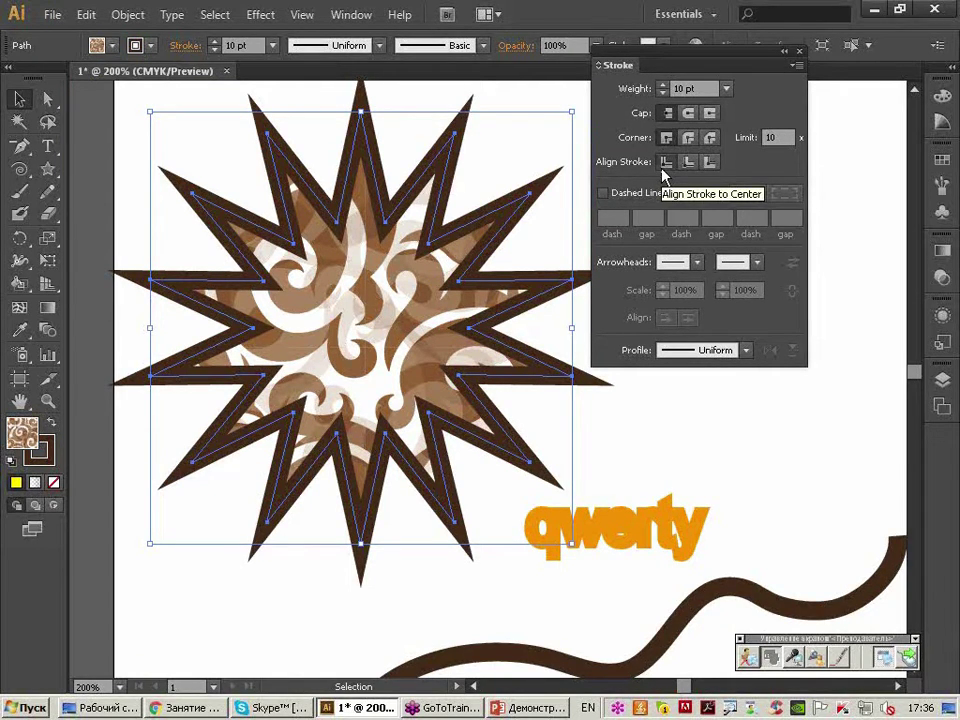
{"action": "left_click", "coordinate": [688, 88]}
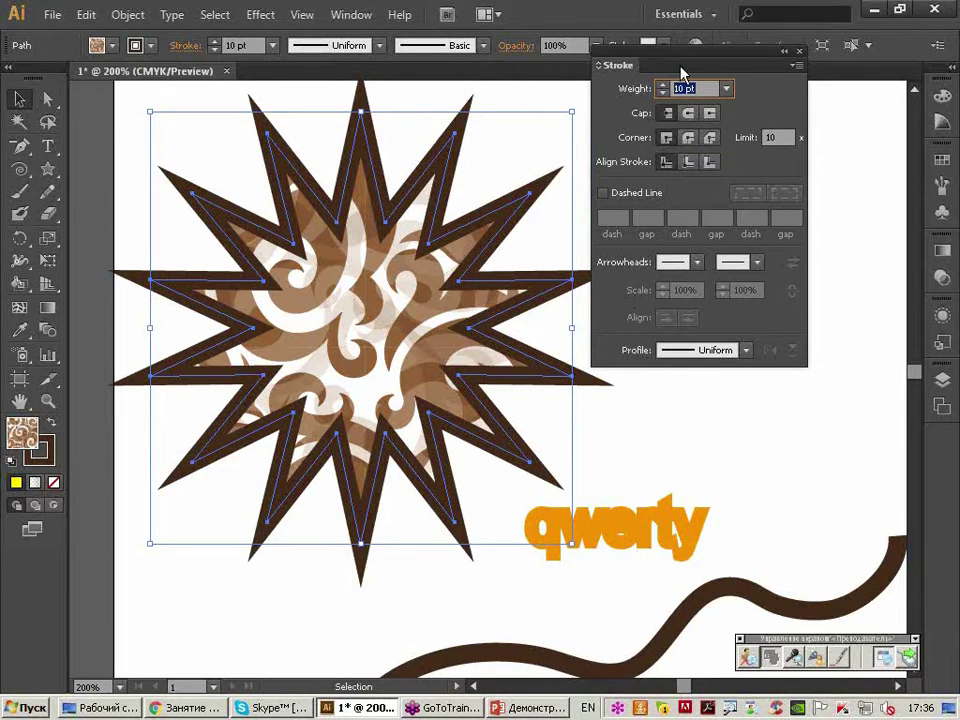
{"action": "left_click_drag", "start_coordinate": [688, 67], "coordinate": [697, 79]}
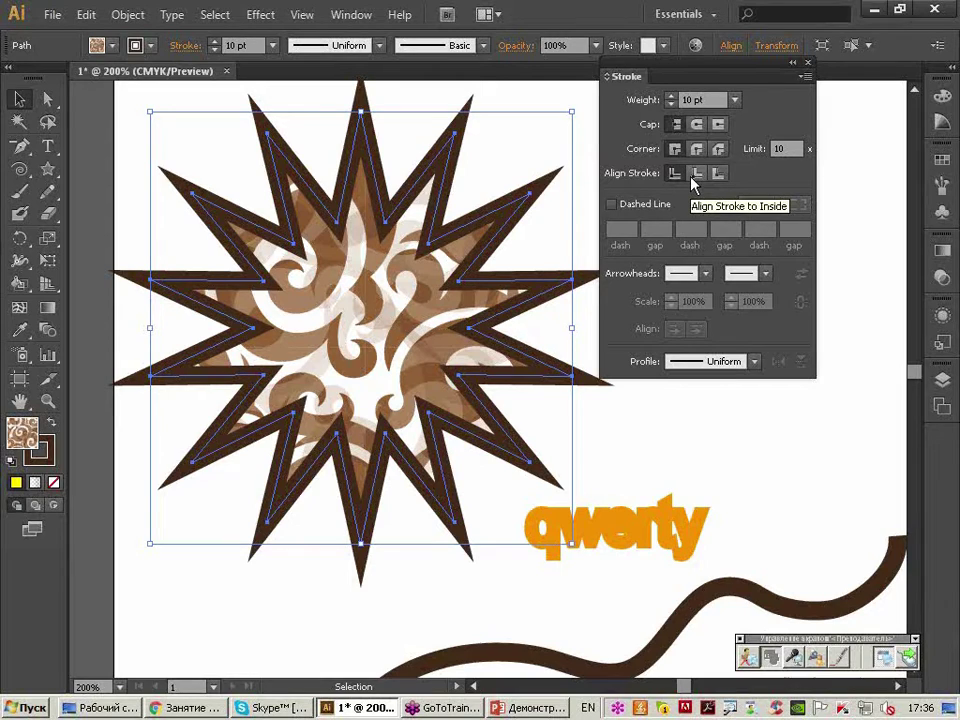
Align the star's stroke inside, then outside, and move the star up and left.
{"action": "left_click", "coordinate": [697, 174]}
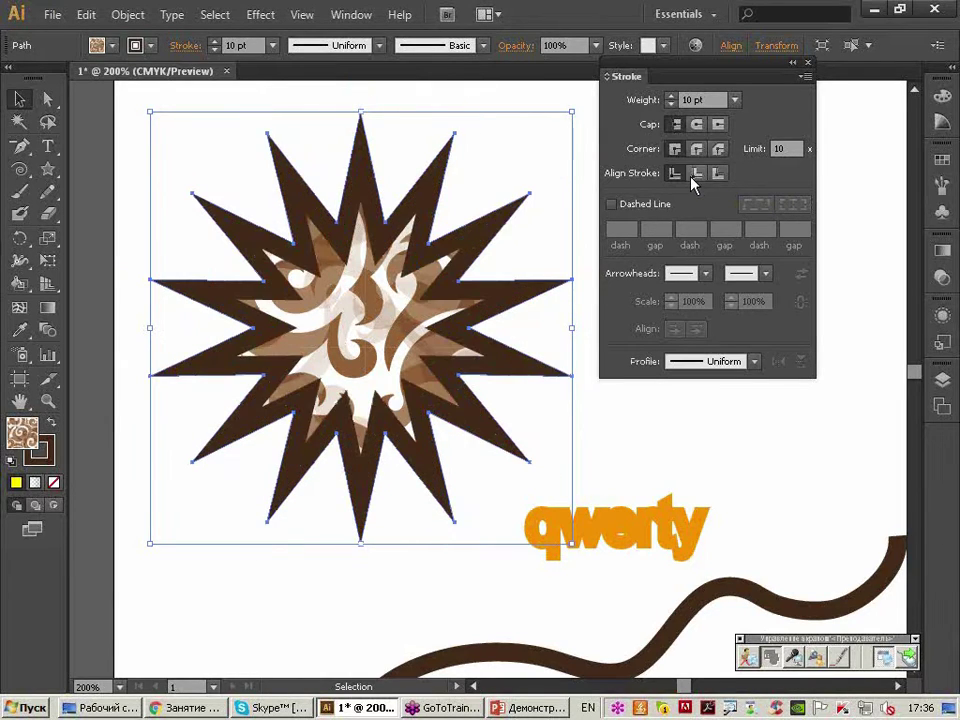
{"action": "left_click", "coordinate": [700, 100]}
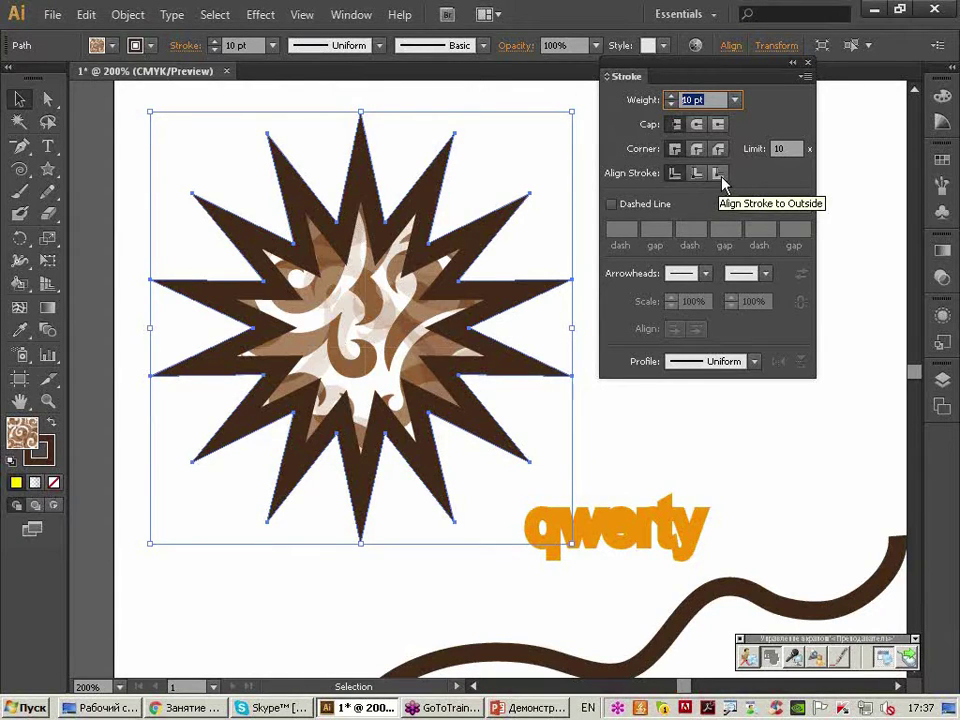
{"action": "left_click", "coordinate": [720, 176]}
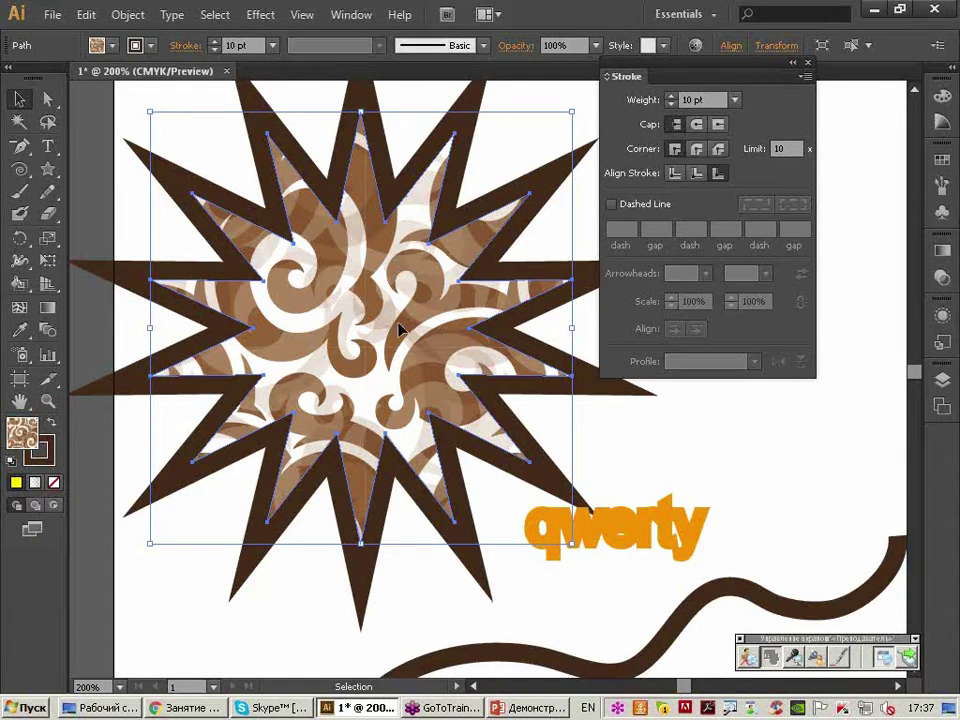
{"action": "left_click_drag", "start_coordinate": [398, 329], "coordinate": [386, 315]}
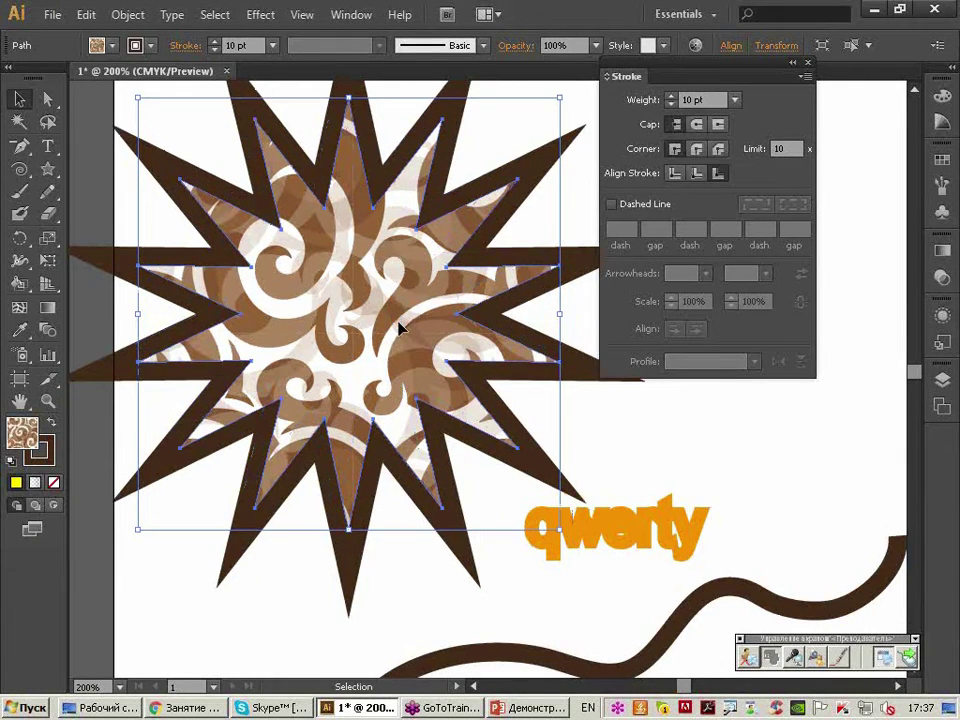
{"action": "scroll", "coordinate": [398, 329], "scroll_direction": "down", "scroll_amount": 1}
{"action": "left_click_drag", "start_coordinate": [379, 288], "coordinate": [352, 266]}
Move the wavy line slightly right and give it an orange stroke.
{"action": "left_click_drag", "start_coordinate": [710, 523], "coordinate": [736, 541]}
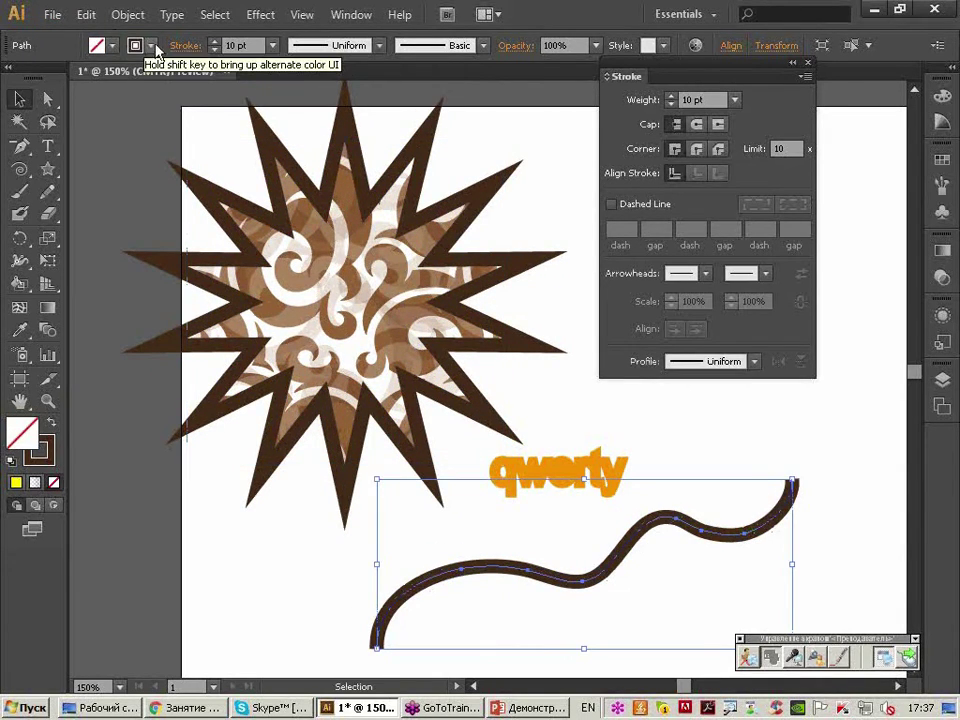
{"action": "left_click", "coordinate": [136, 45]}
{"action": "left_click", "coordinate": [170, 78]}
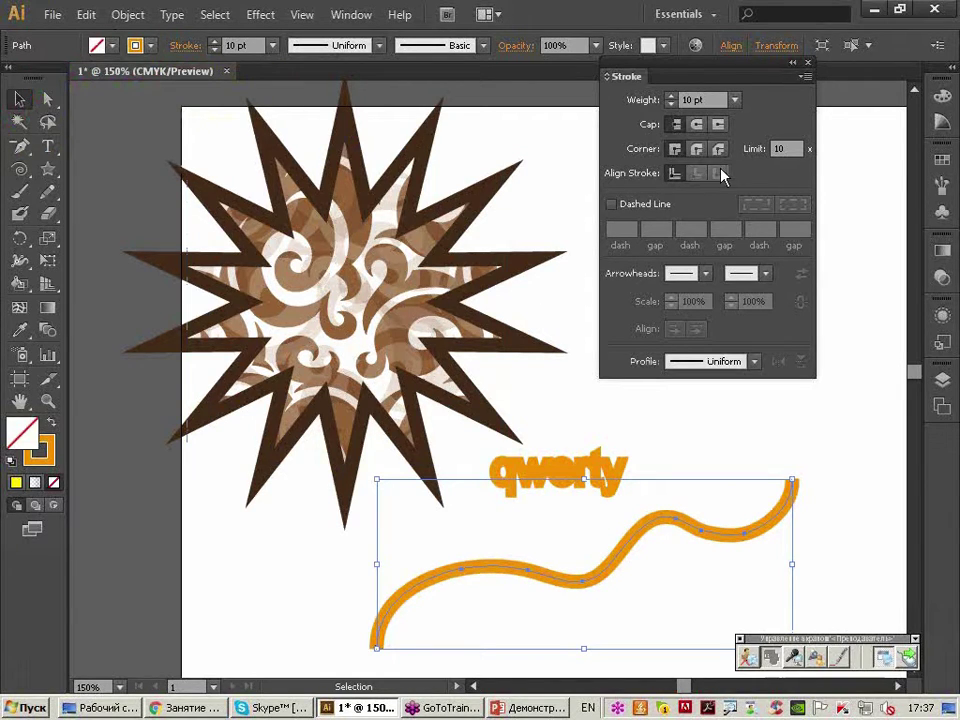
Enlarge the qwerty text and shift it up and left.
{"action": "left_click", "coordinate": [602, 449]}
{"action": "left_click_drag", "start_coordinate": [624, 448], "coordinate": [752, 397]}
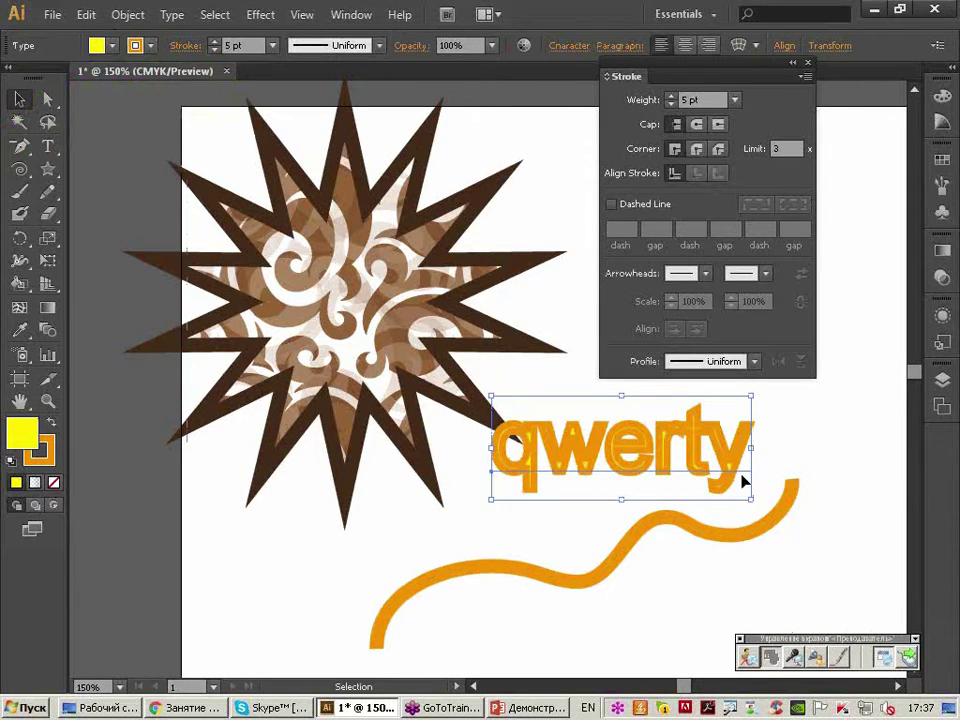
{"action": "left_click_drag", "start_coordinate": [751, 498], "coordinate": [775, 508]}
{"action": "left_click_drag", "start_coordinate": [706, 466], "coordinate": [681, 456]}
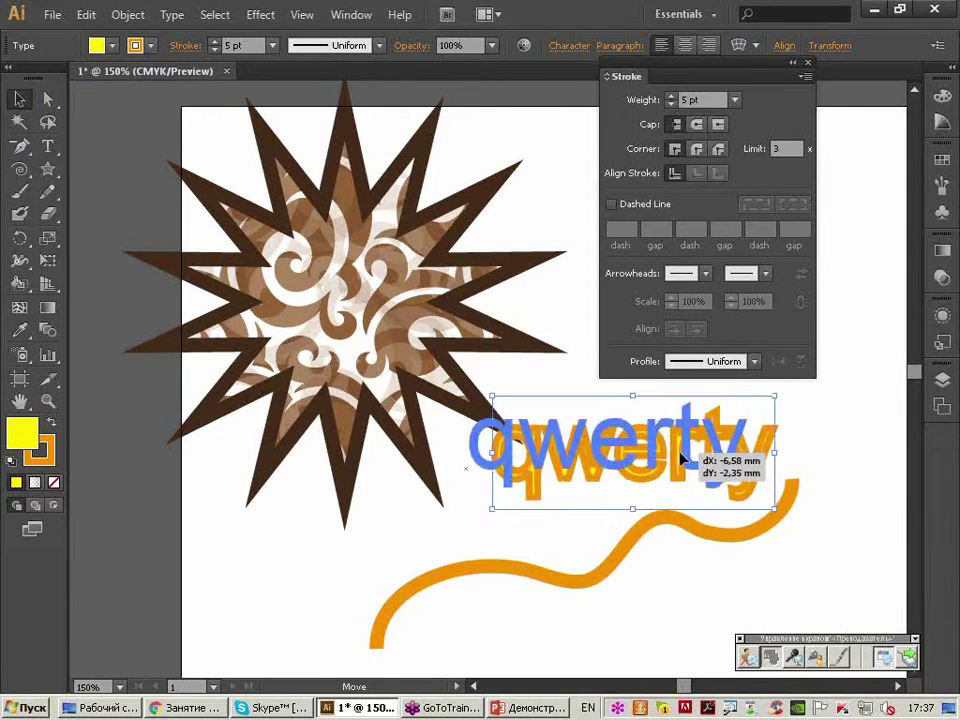
Give qwerty a red fill and a 3 pt outline, then move it right.
{"action": "left_click", "coordinate": [113, 46]}
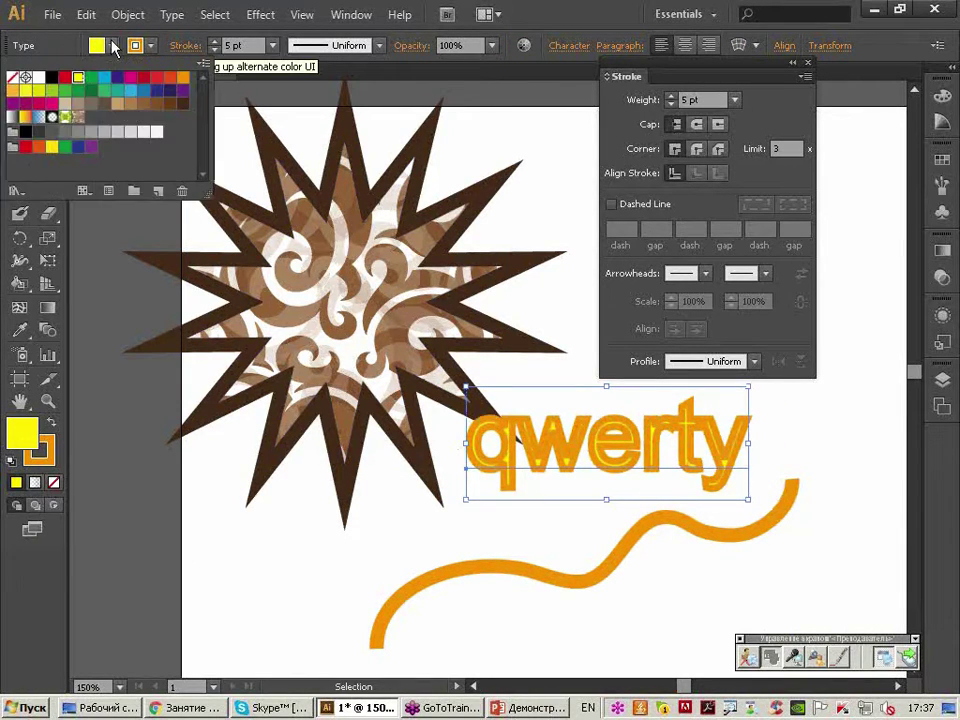
{"action": "left_click", "coordinate": [64, 77]}
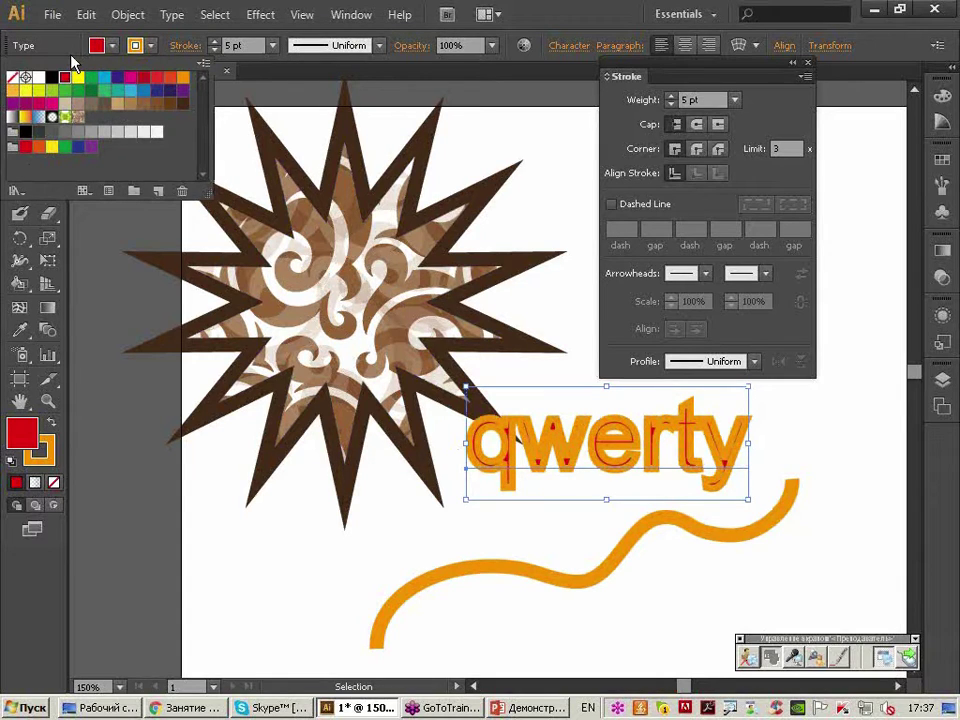
{"action": "left_click", "coordinate": [213, 50]}
{"action": "left_click", "coordinate": [213, 50]}
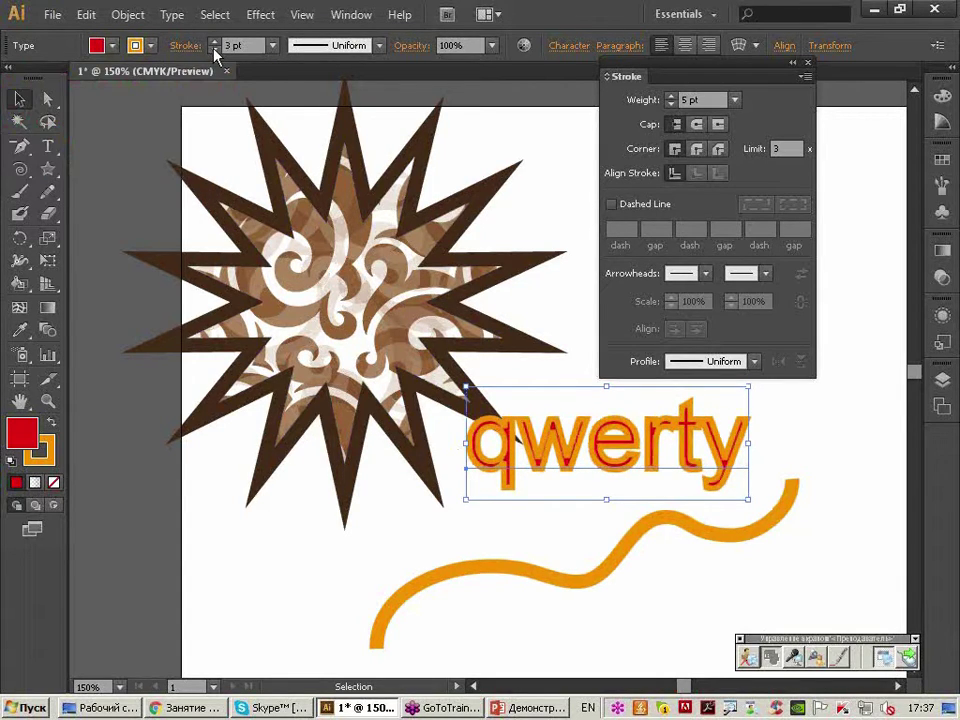
{"action": "left_click_drag", "start_coordinate": [553, 422], "coordinate": [576, 428]}
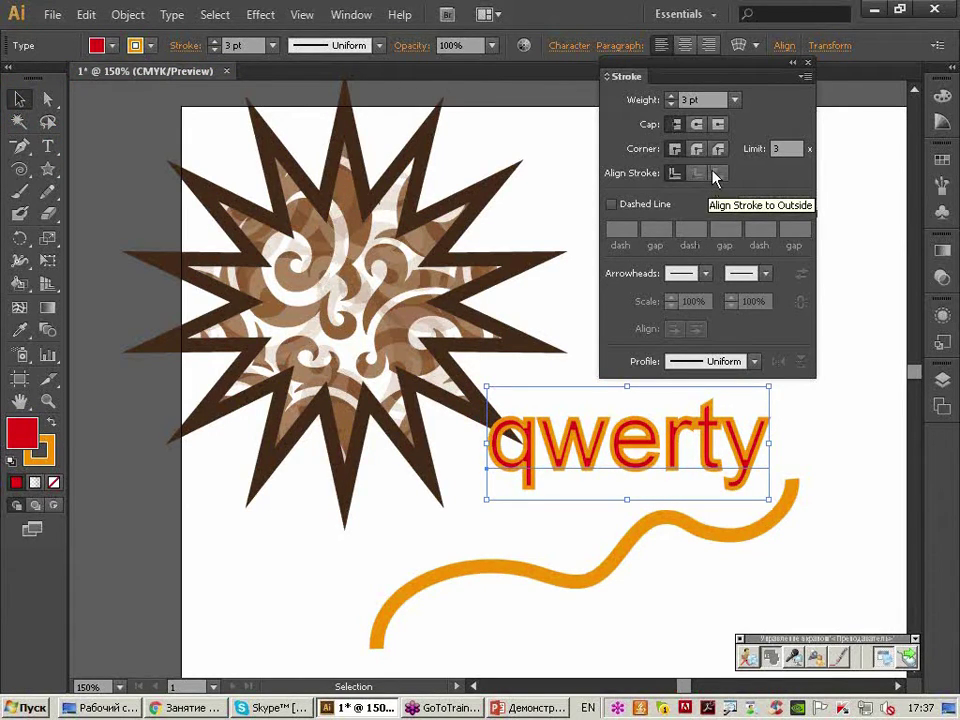
{"action": "left_click_drag", "start_coordinate": [697, 82], "coordinate": [735, 76]}
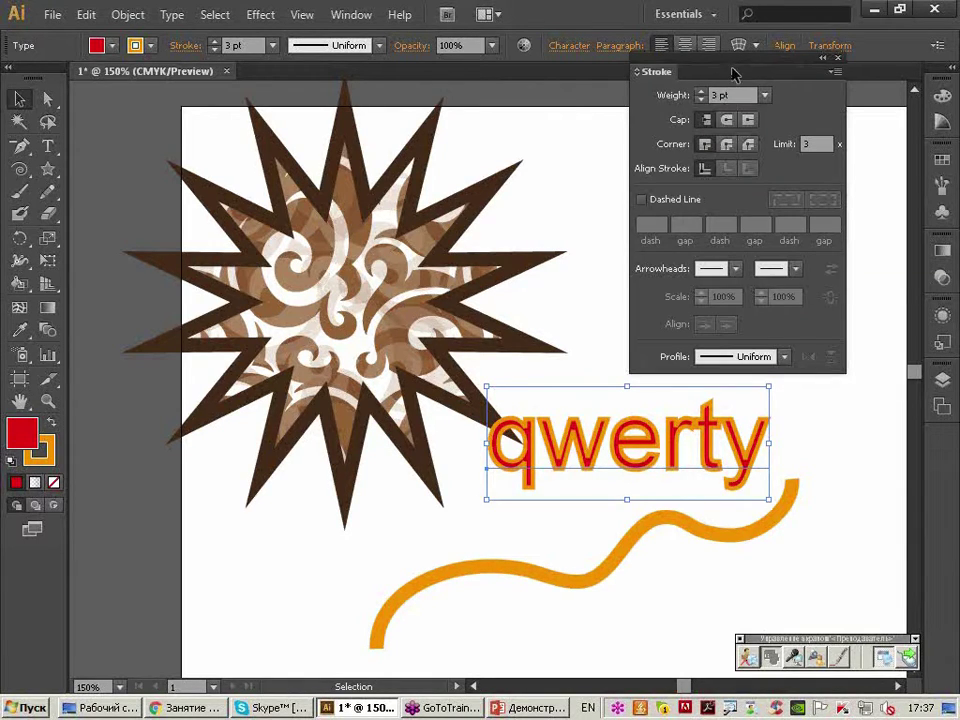
Convert qwerty to outlines and align its stroke to the outside.
{"action": "left_click", "coordinate": [21, 98]}
{"action": "left_click", "coordinate": [175, 17]}
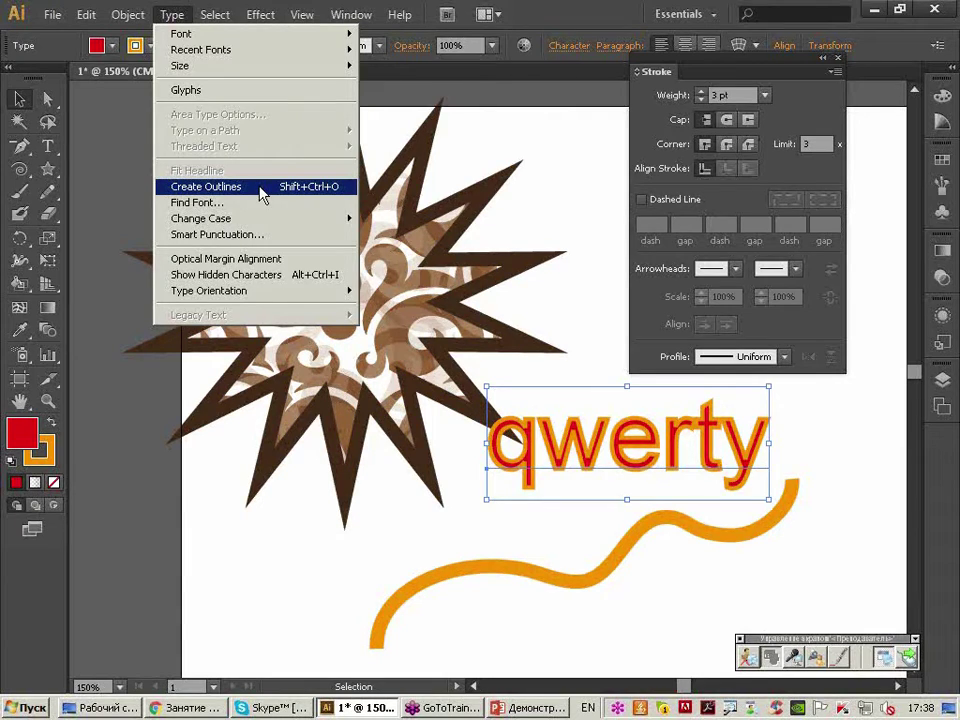
{"action": "left_click", "coordinate": [262, 187]}
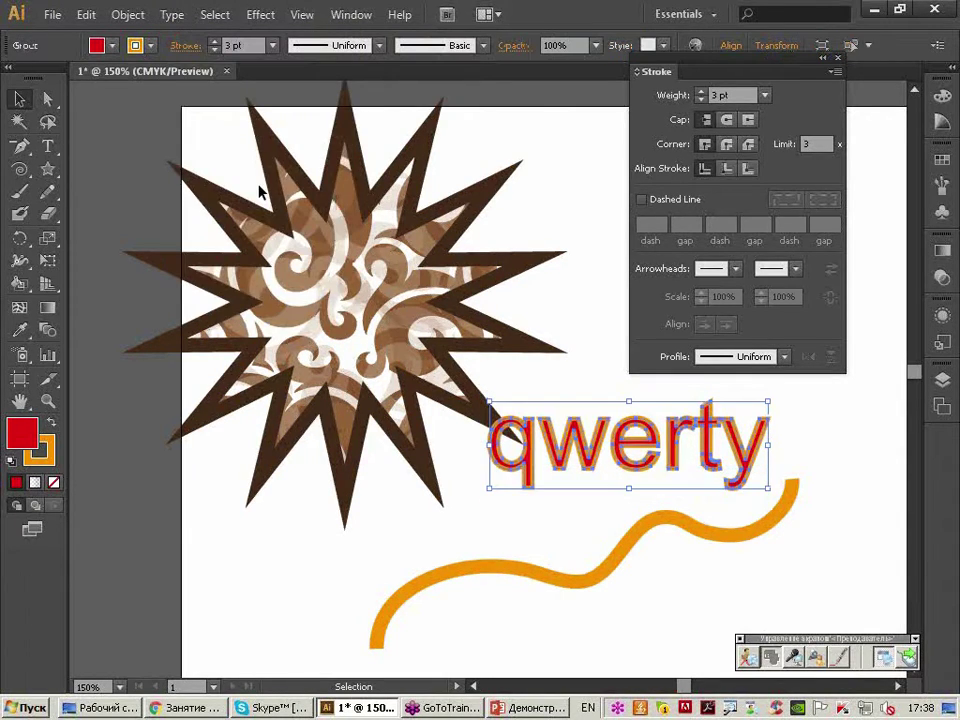
{"action": "left_click", "coordinate": [749, 169]}
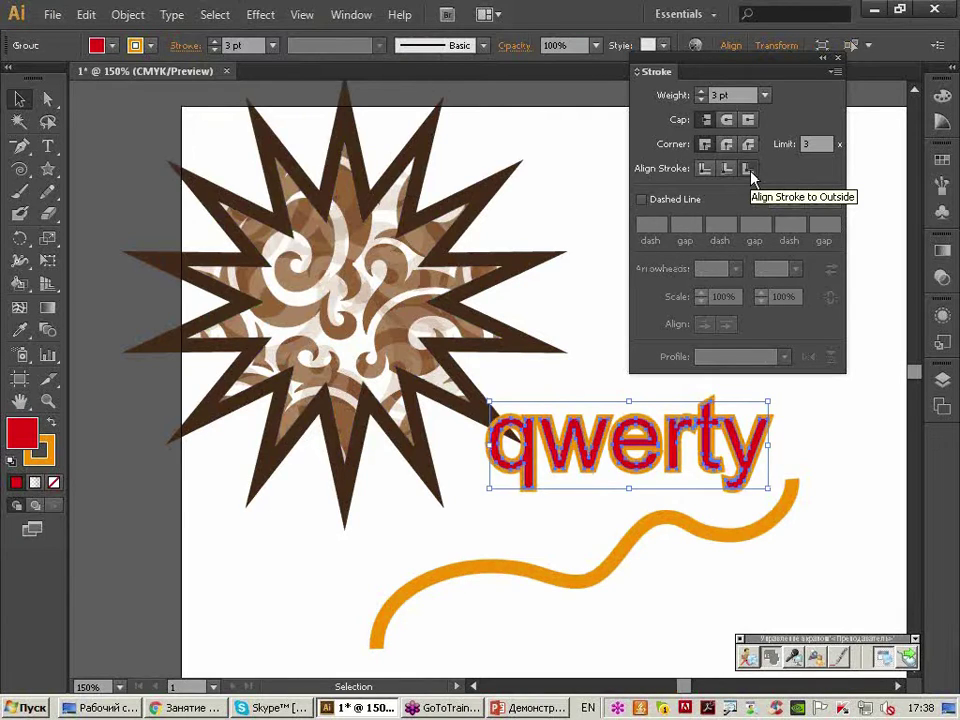
Move the outlined qwerty up-right and the wavy line down-left.
{"action": "left_click", "coordinate": [813, 447]}
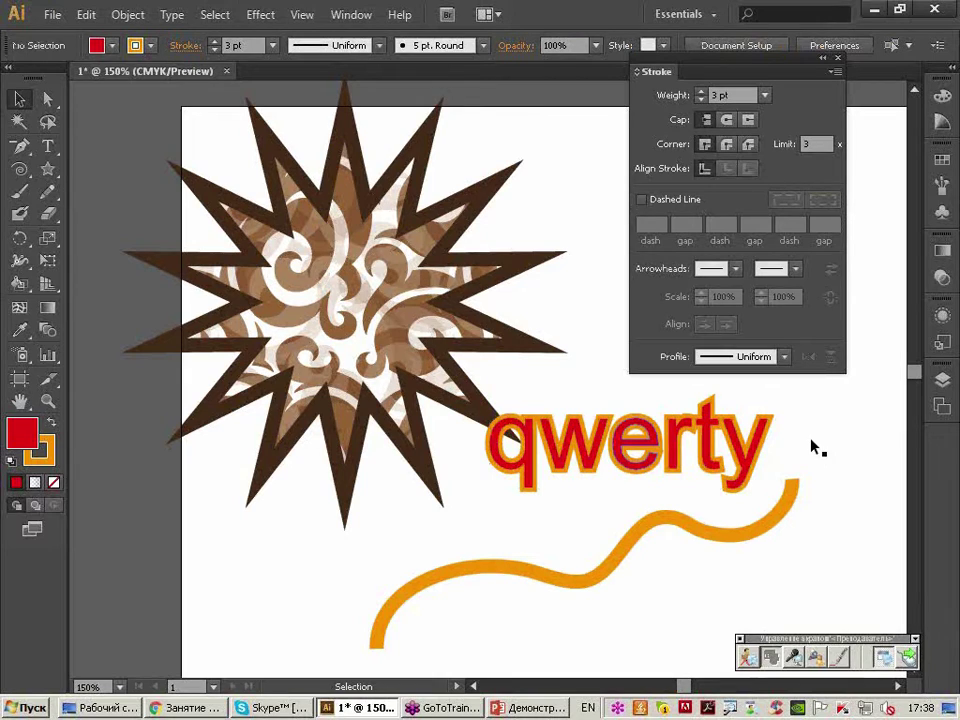
{"action": "left_click_drag", "start_coordinate": [669, 465], "coordinate": [724, 455]}
{"action": "left_click", "coordinate": [616, 500]}
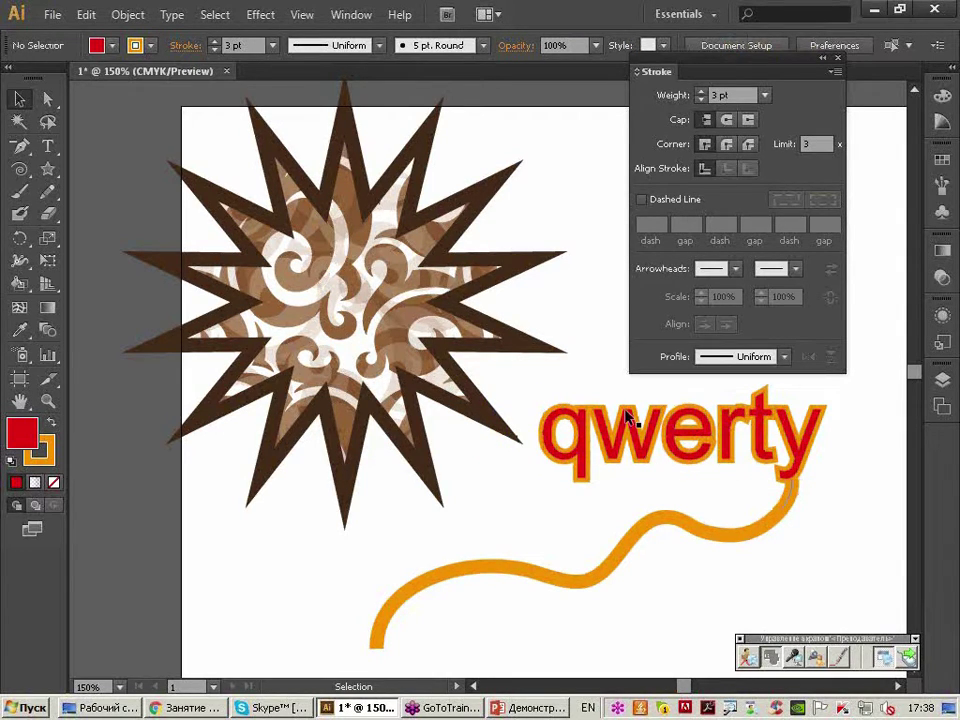
{"action": "left_click_drag", "start_coordinate": [680, 525], "coordinate": [546, 574]}
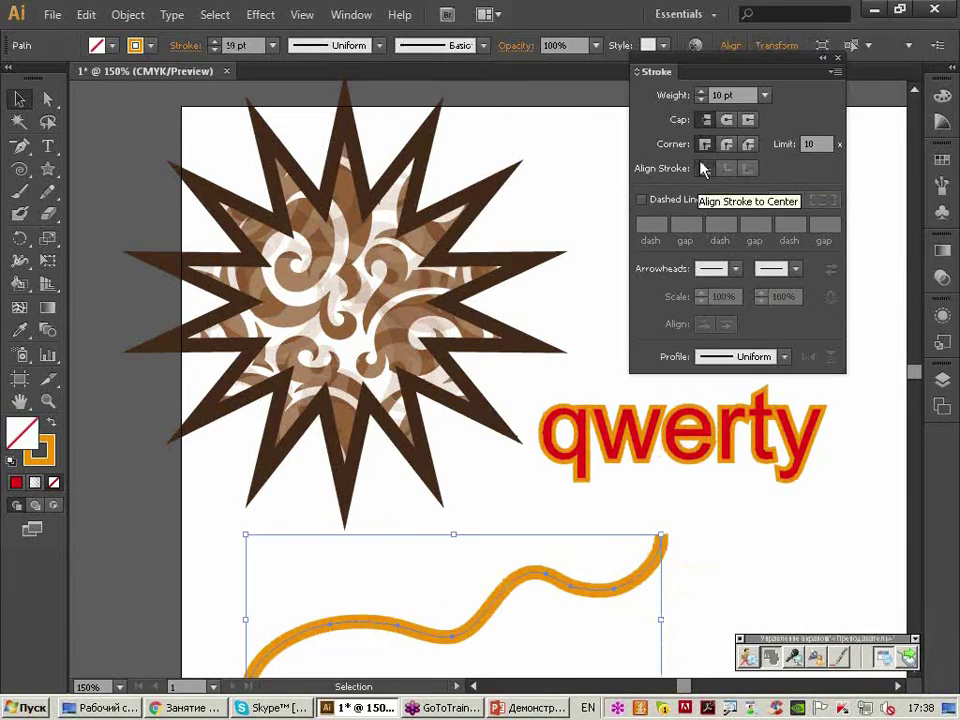
Give the wavy line a dashed stroke with 35 pt dashes and 0 pt gaps.
{"action": "left_click_drag", "start_coordinate": [724, 72], "coordinate": [724, 62]}
{"action": "left_click_drag", "start_coordinate": [522, 578], "coordinate": [583, 540]}
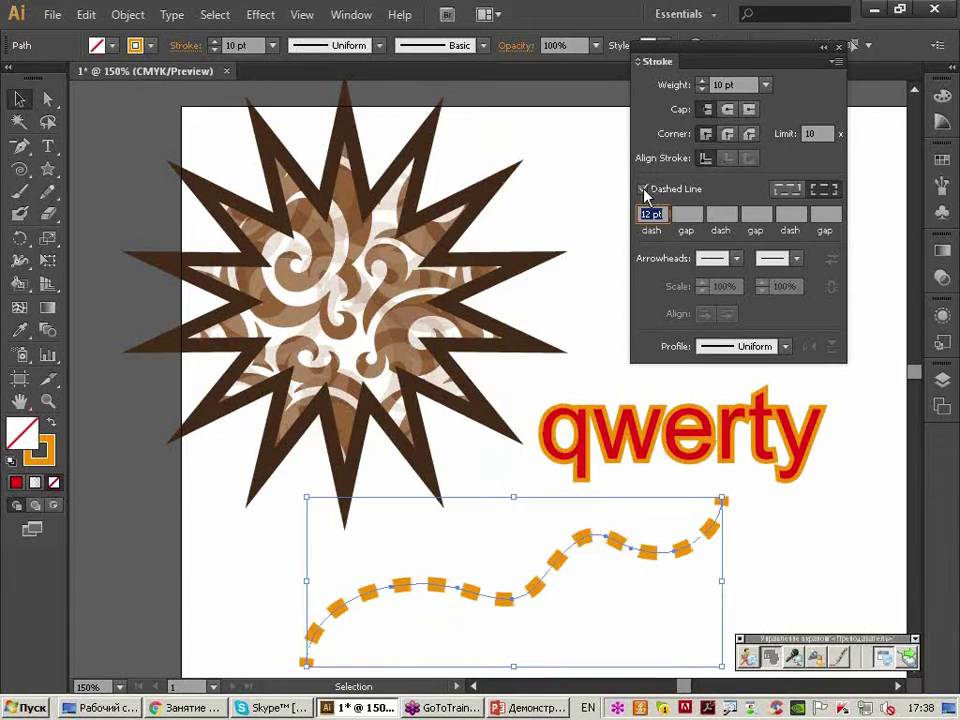
{"action": "left_click_drag", "start_coordinate": [681, 47], "coordinate": [657, 55]}
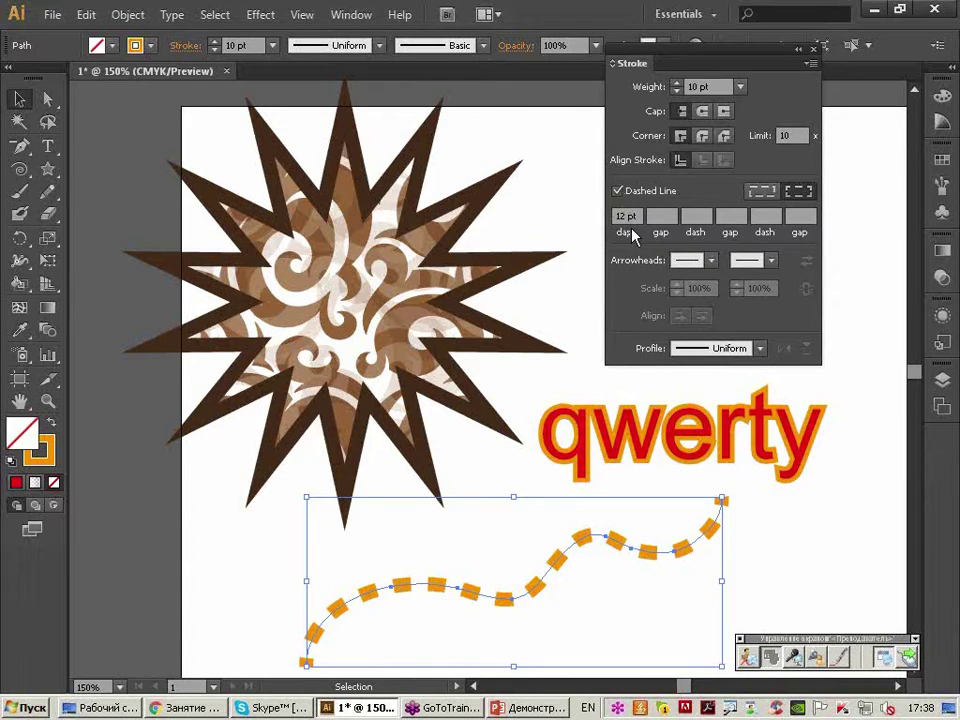
{"action": "left_click", "coordinate": [626, 217]}
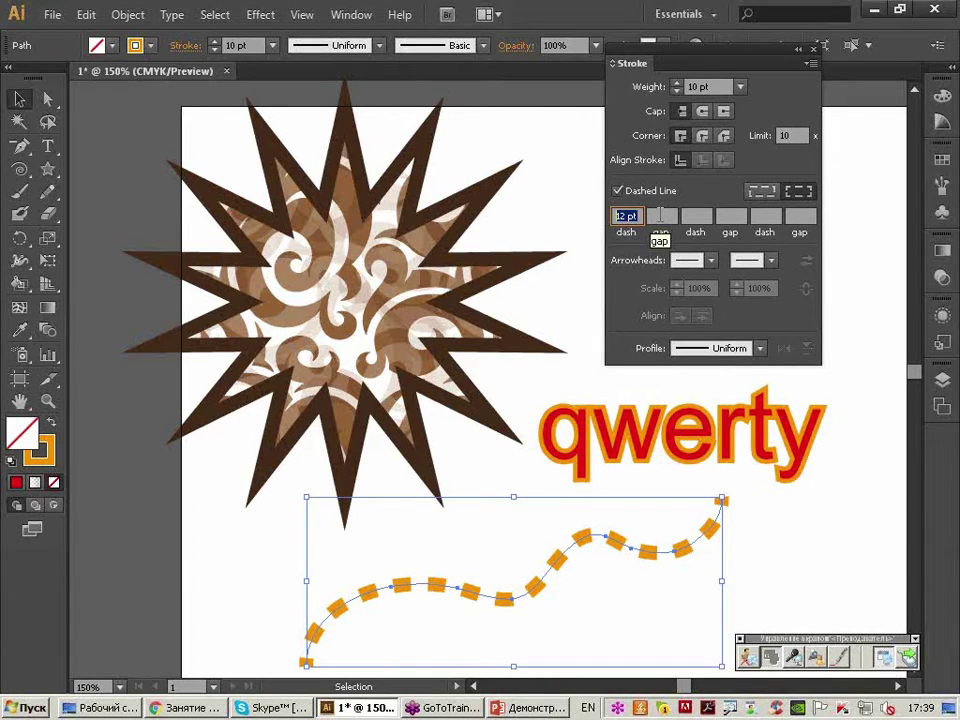
{"action": "left_click", "coordinate": [660, 216]}
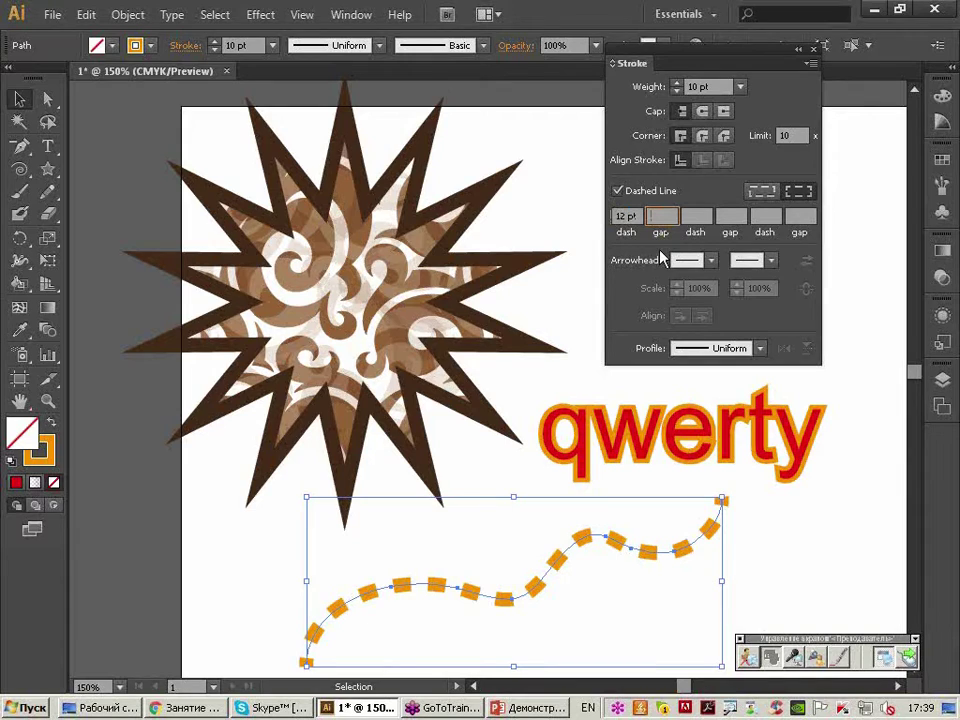
{"action": "key", "text": "shift+Tab"}
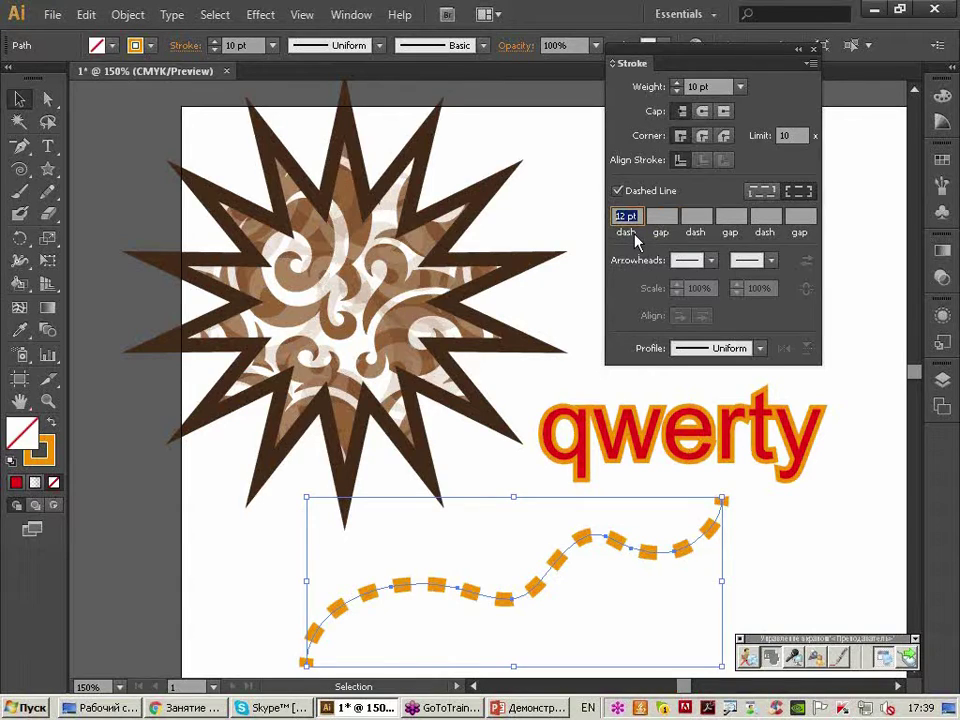
{"action": "type", "text": "35"}
{"action": "key", "text": "Tab"}
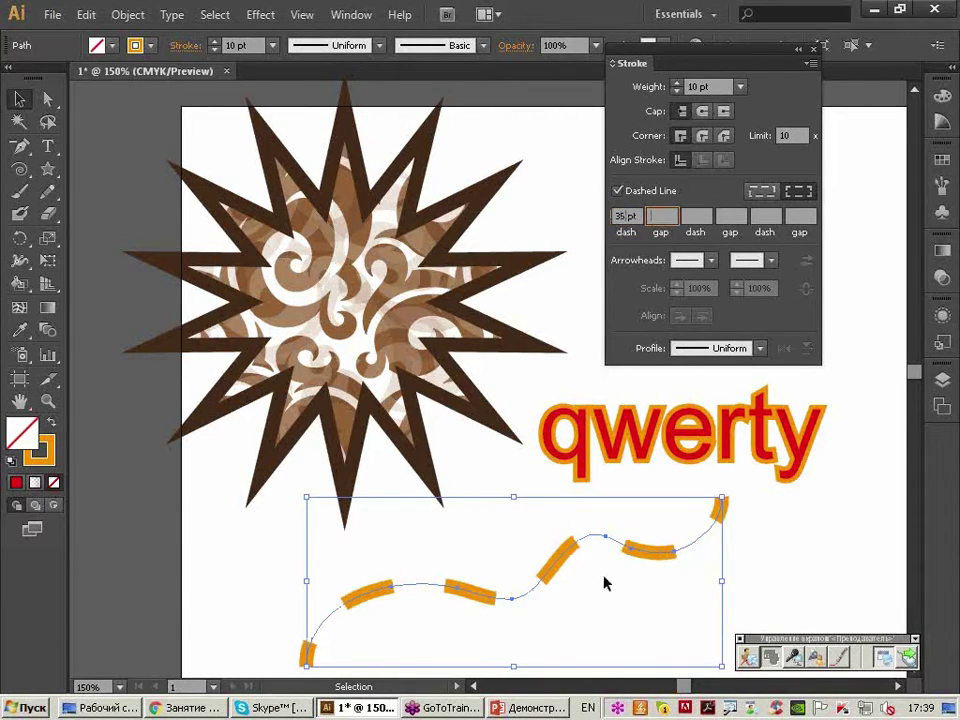
{"action": "type", "text": "0"}
{"action": "key", "text": "Return"}
Clear the zero gap and set the first gap to 45 pt.
{"action": "mouse_move", "coordinate": [601, 605]}
{"action": "left_mouse_down"}
{"action": "mouse_move", "coordinate": [565, 514]}
{"action": "mouse_move", "coordinate": [556, 449]}
{"action": "left_mouse_up"}
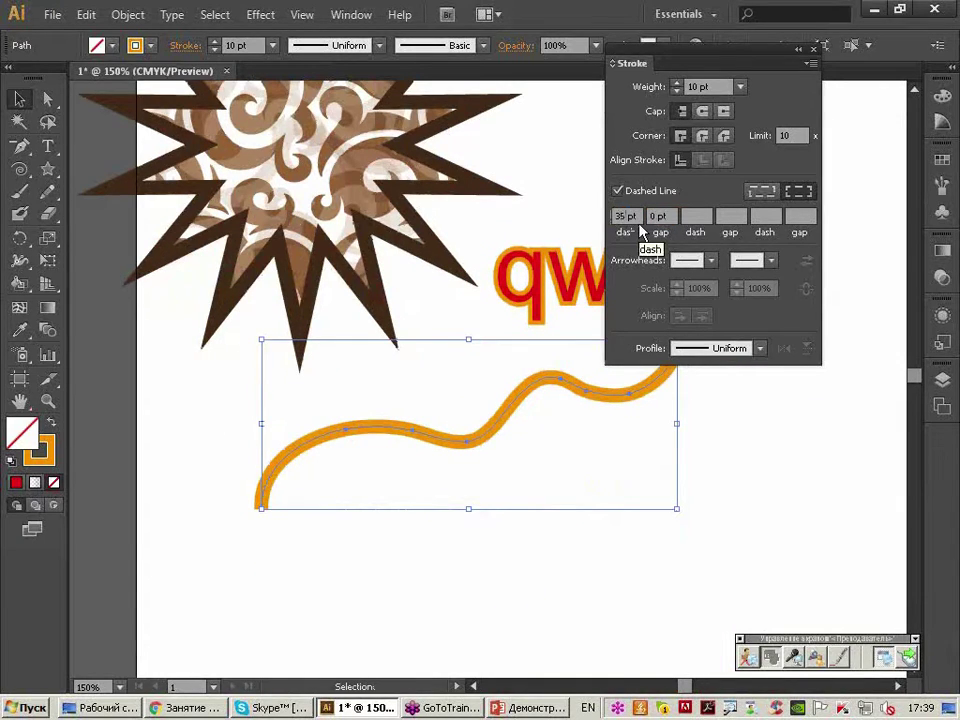
{"action": "key", "text": "BackSpace"}
{"action": "key", "text": "Return"}
{"action": "left_click_drag", "start_coordinate": [712, 63], "coordinate": [771, 31]}
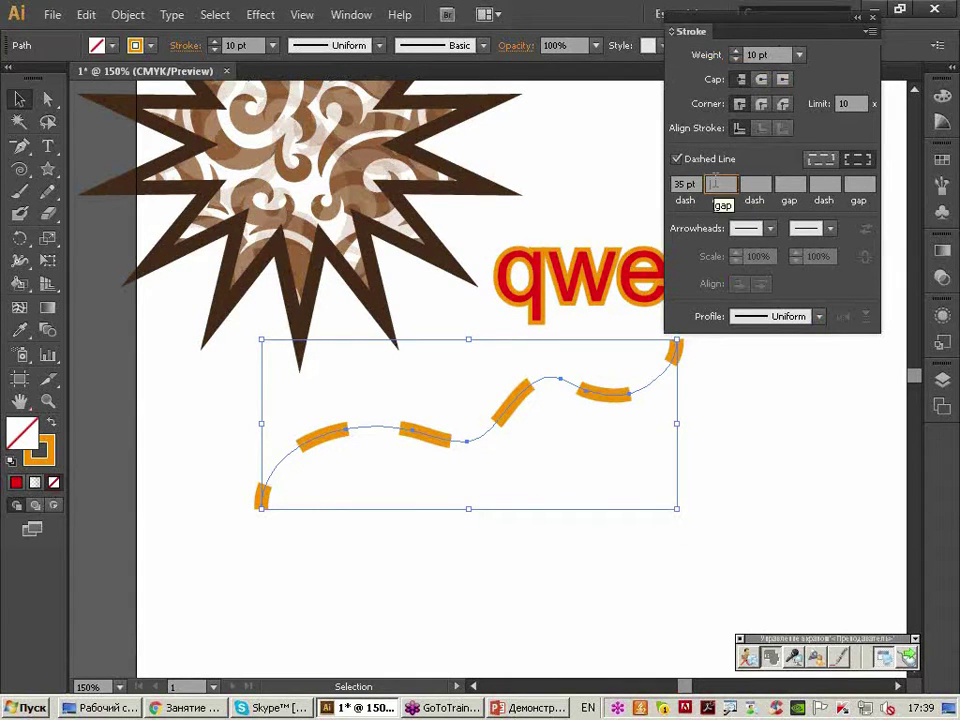
{"action": "type", "text": "45"}
{"action": "key", "text": "Tab"}
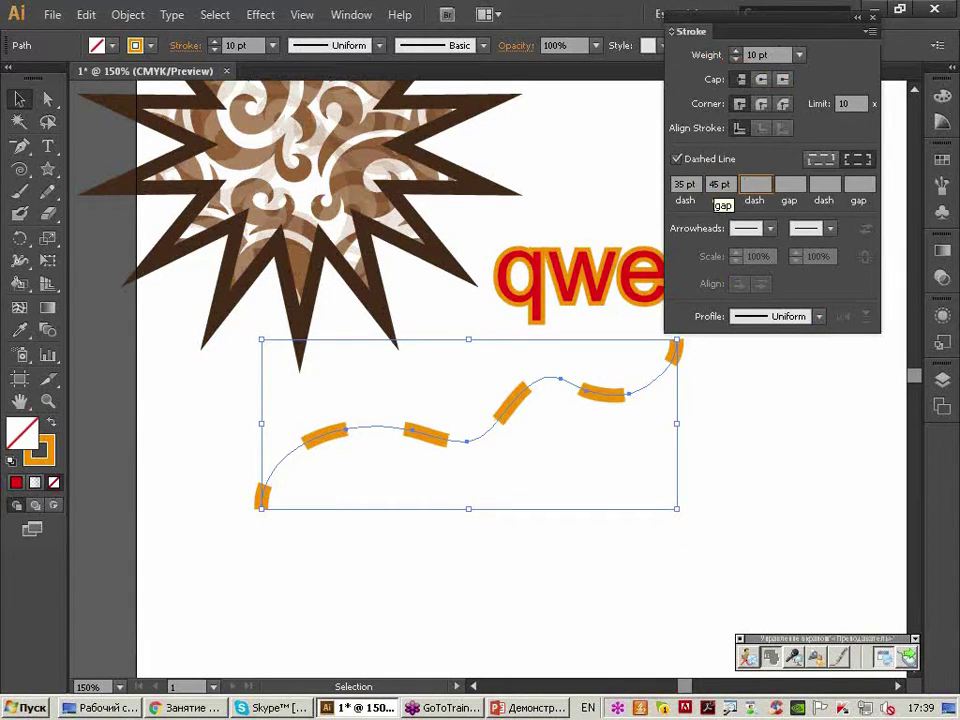
{"action": "left_click_drag", "start_coordinate": [724, 28], "coordinate": [667, 34]}
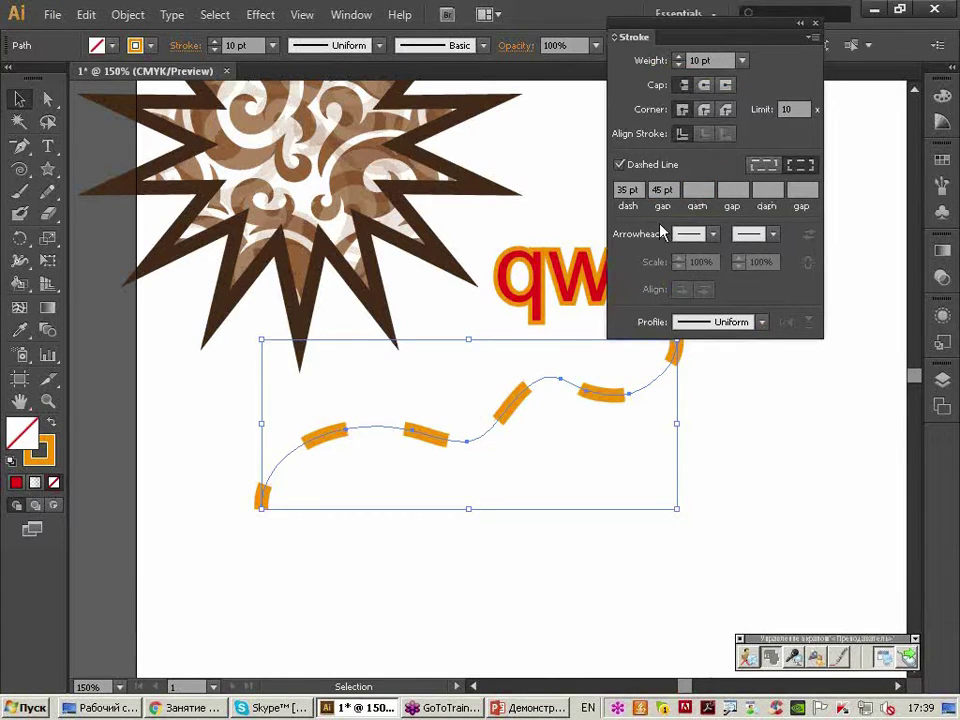
Add a second dash/gap of 15/10 pt and a third of 2/5 pt.
{"action": "left_click", "coordinate": [694, 190]}
{"action": "type", "text": "15"}
{"action": "key", "text": "Tab"}
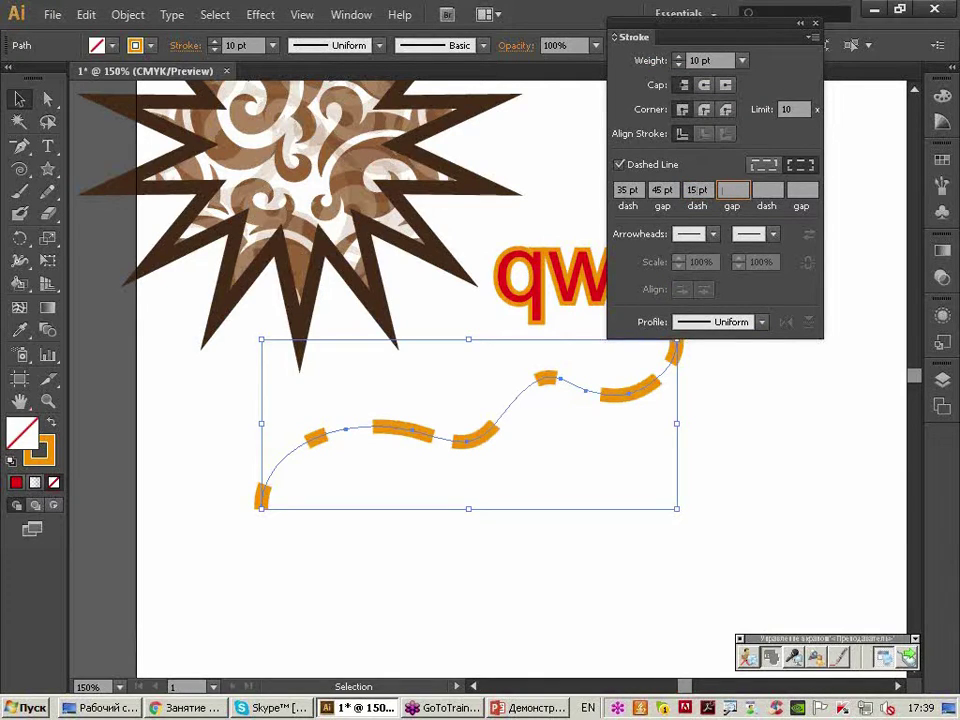
{"action": "type", "text": "10"}
{"action": "key", "text": "Tab"}
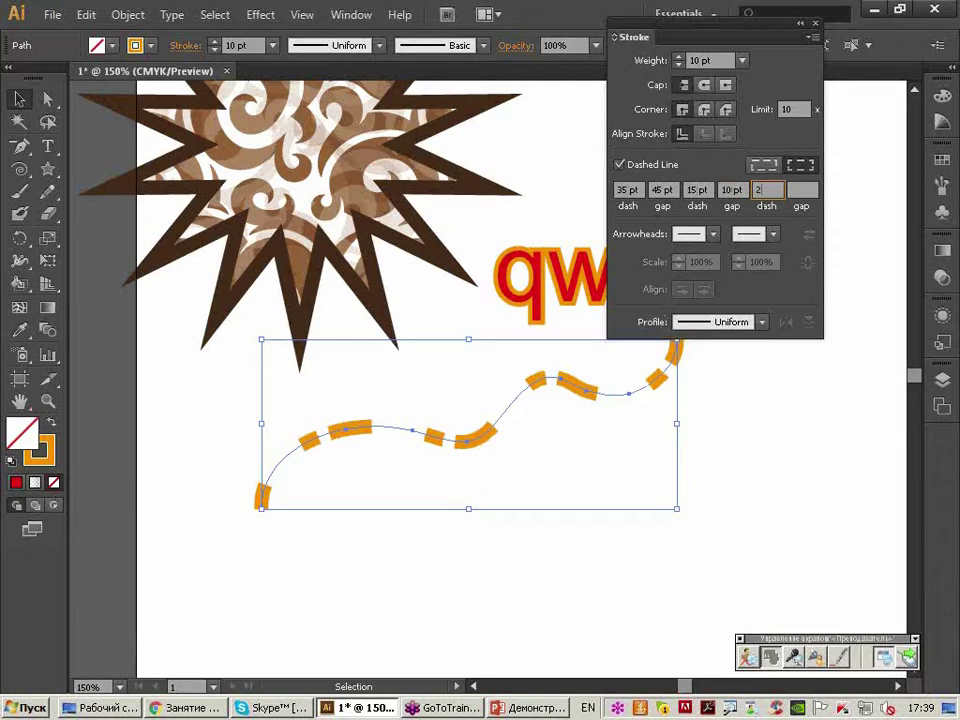
{"action": "type", "text": "2"}
{"action": "key", "text": "Tab"}
{"action": "type", "text": "5"}
{"action": "key", "text": "Tab"}
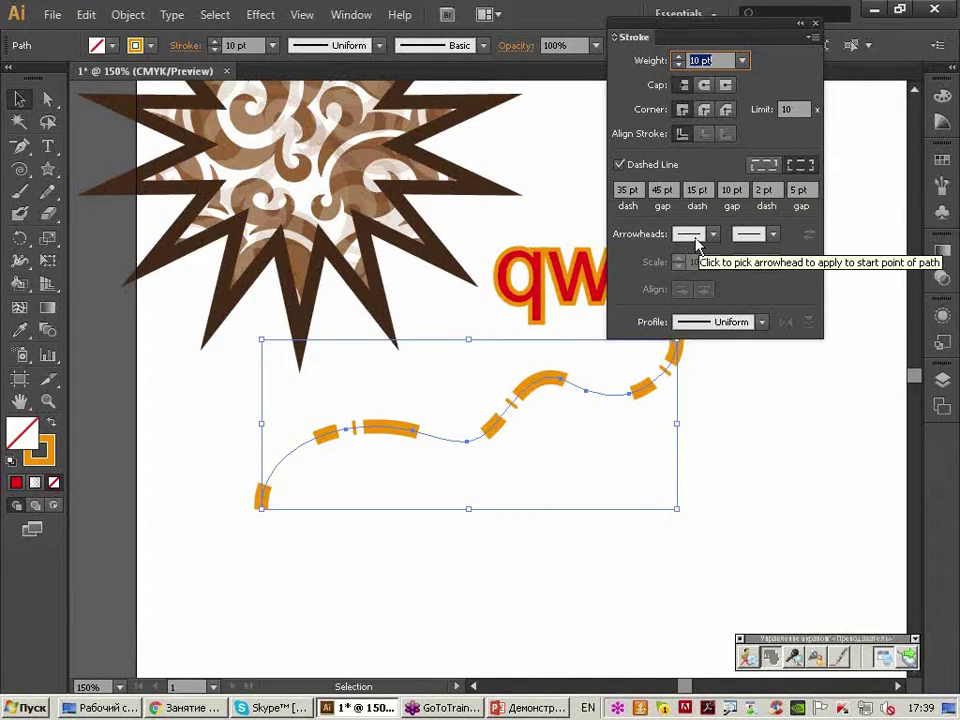
Remove the extra dashes and set the first gap to 15 pt.
{"action": "left_click", "coordinate": [697, 190]}
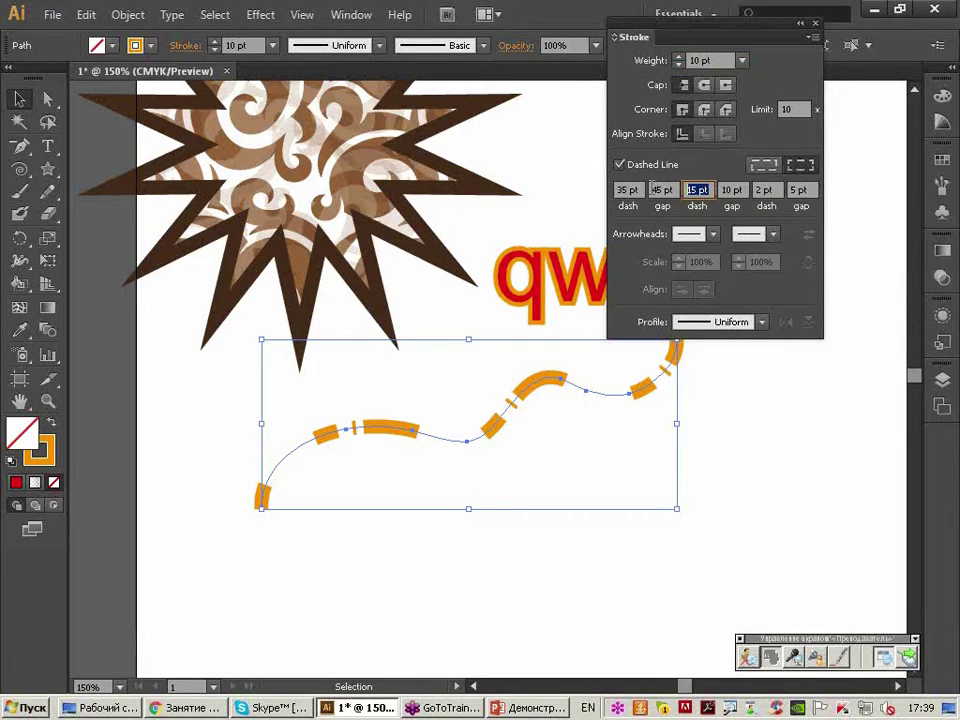
{"action": "key", "text": "BackSpace"}
{"action": "key", "text": "Tab"}
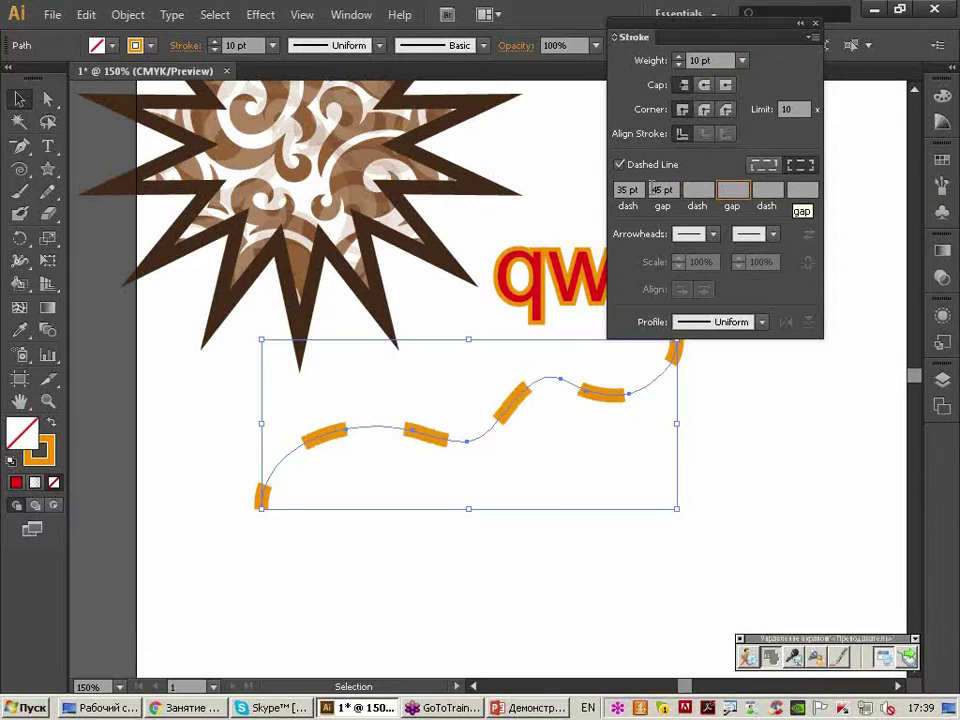
{"action": "left_click", "coordinate": [653, 189]}
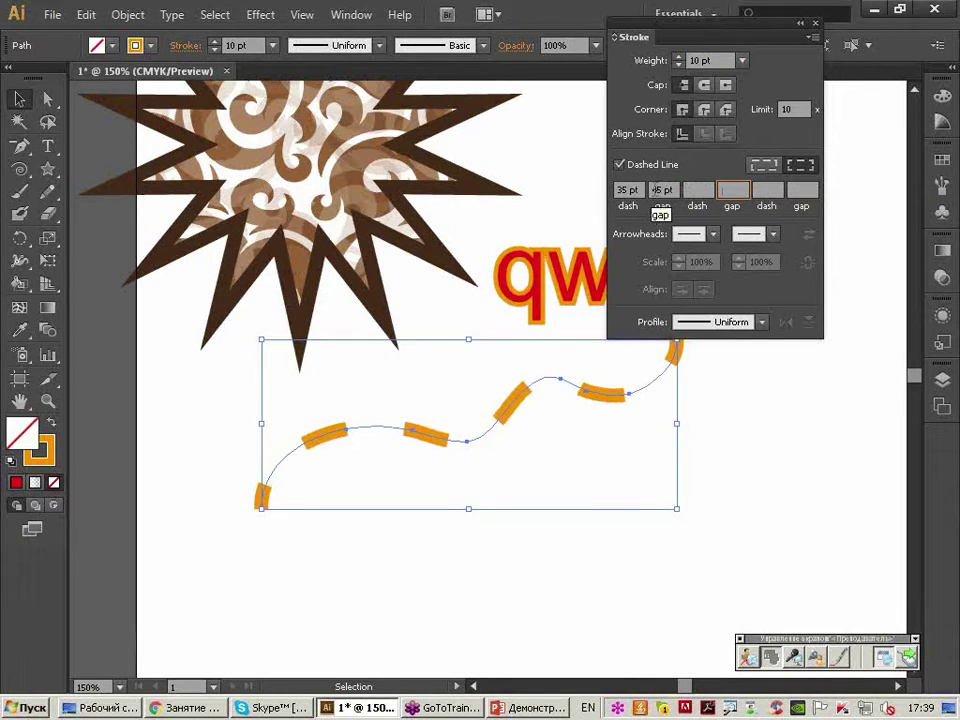
{"action": "type", "text": "35"}
{"action": "key", "text": "Tab"}
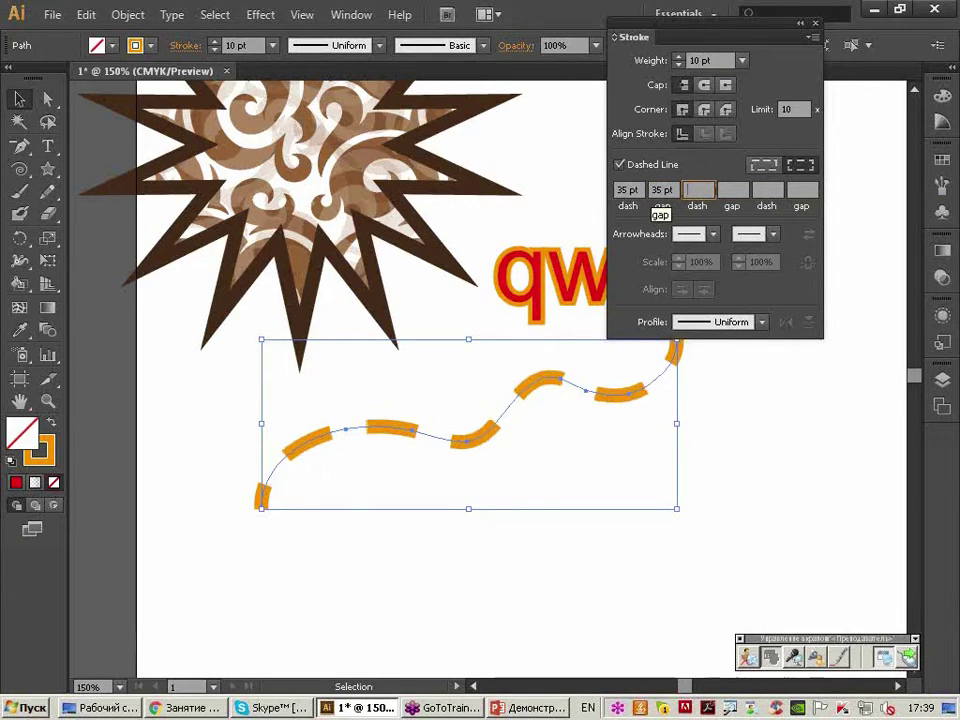
{"action": "left_click", "coordinate": [660, 189]}
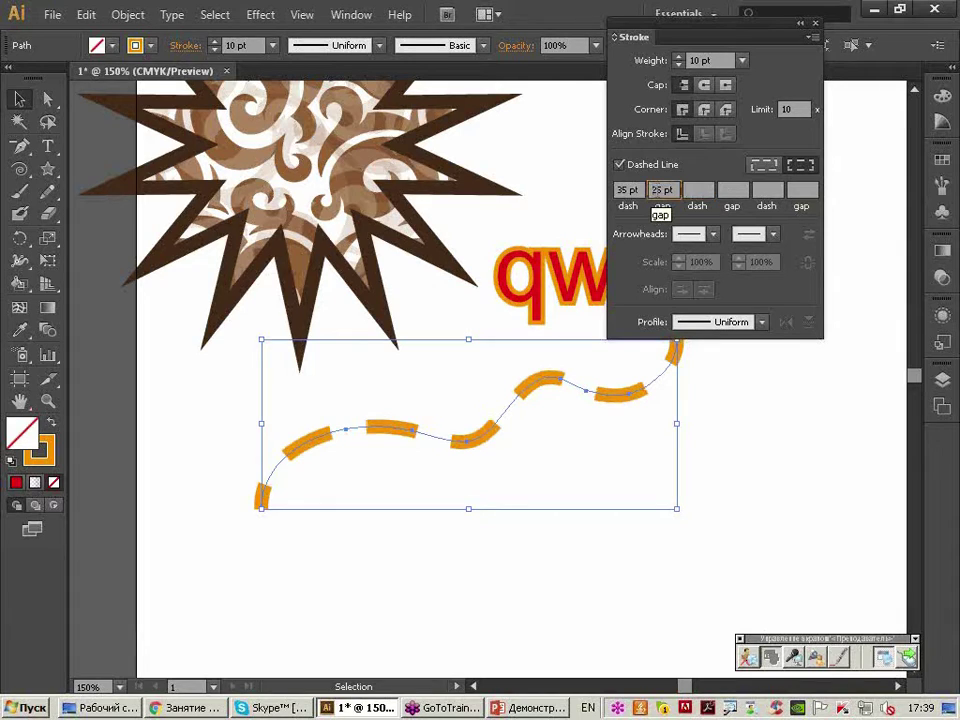
{"action": "type", "text": "15"}
{"action": "key", "text": "Tab"}
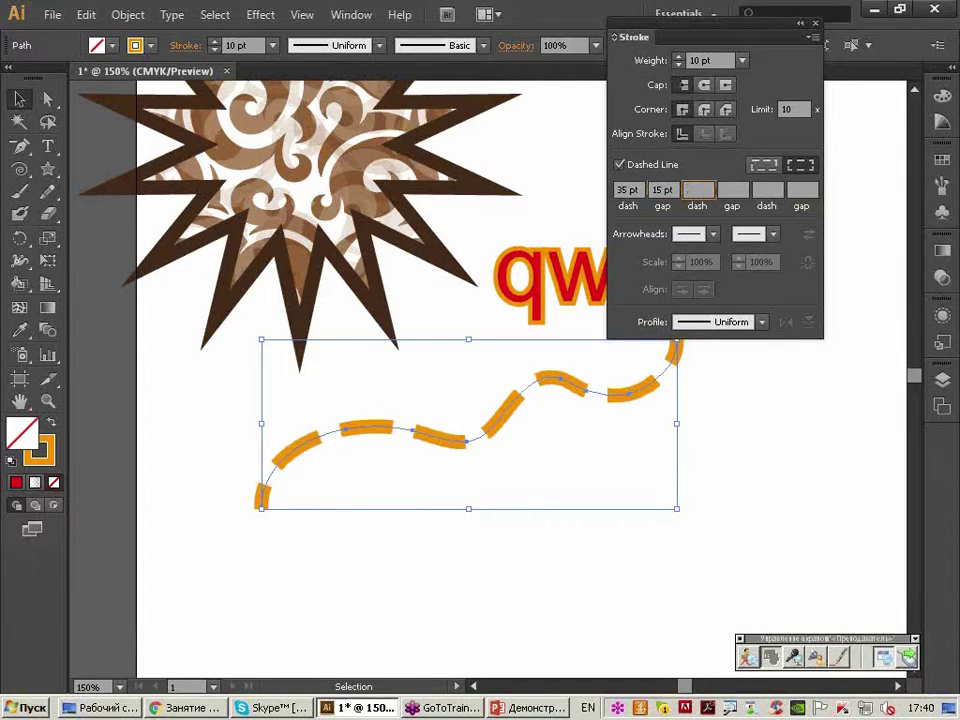
{"action": "left_click_drag", "start_coordinate": [674, 37], "coordinate": [684, 35]}
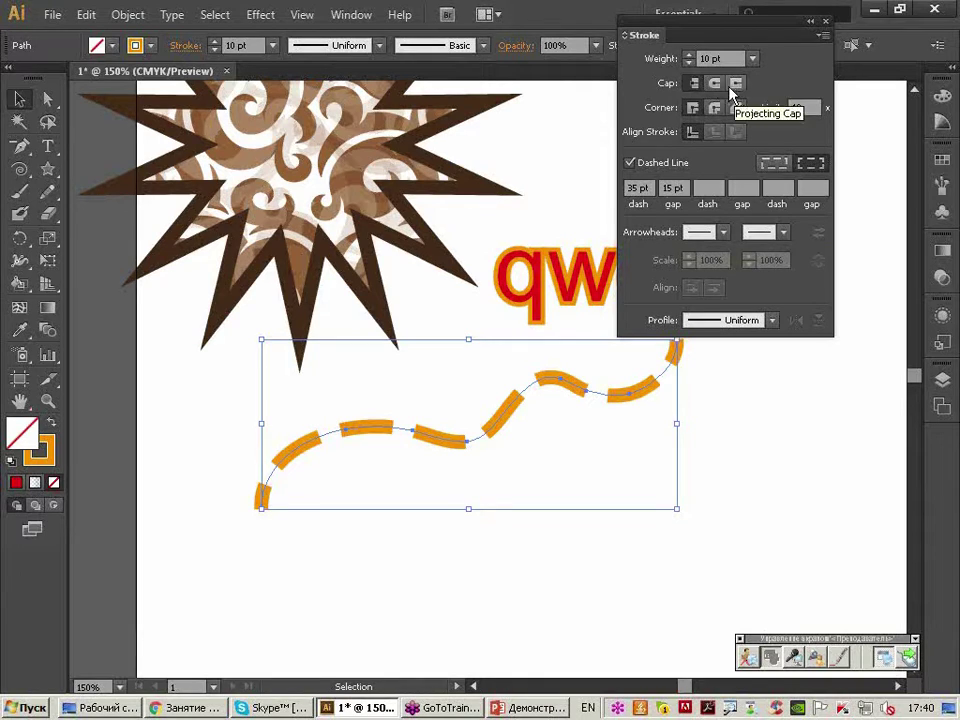
Give the dashes round caps and a 9 pt gap.
{"action": "left_click", "coordinate": [713, 83]}
{"action": "left_click", "coordinate": [665, 188]}
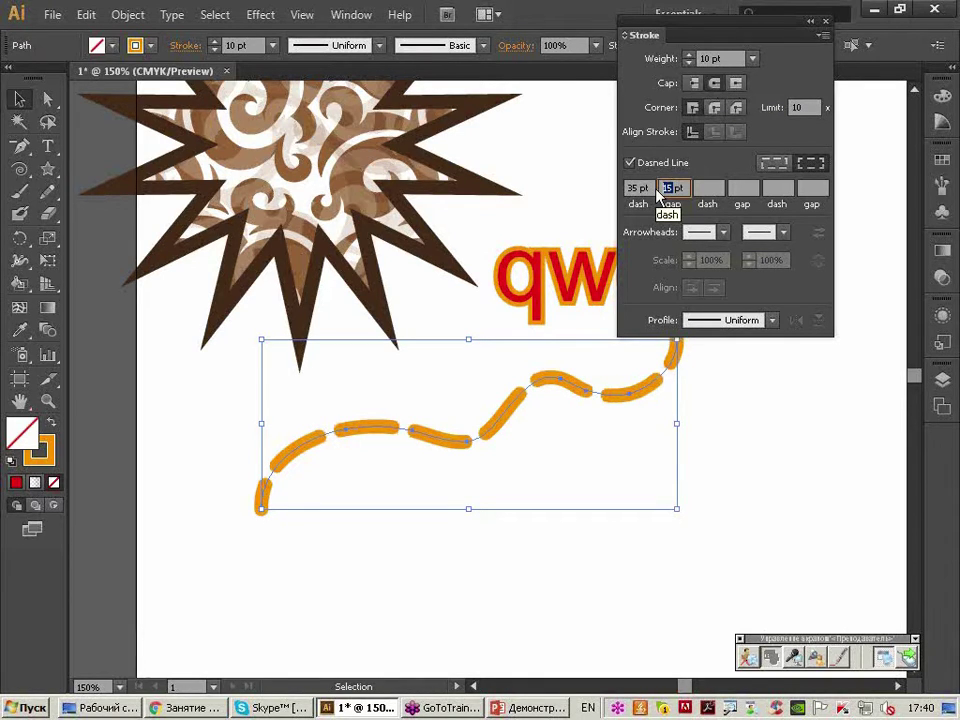
{"action": "type", "text": "8"}
{"action": "key", "text": "Tab"}
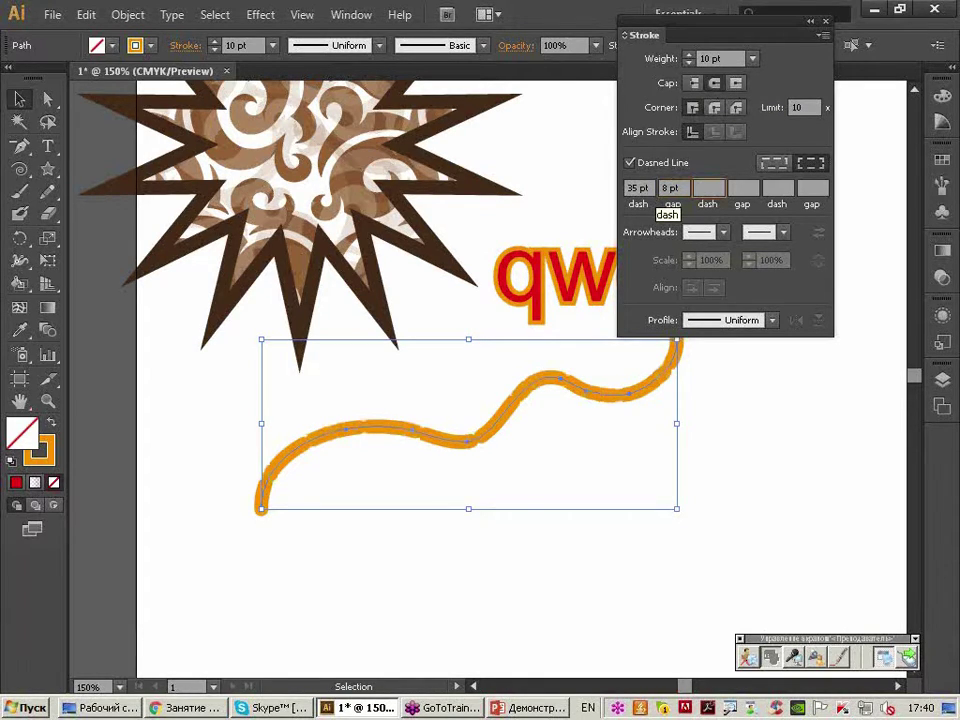
{"action": "left_click", "coordinate": [665, 188]}
{"action": "type", "text": "9"}
{"action": "key", "text": "Tab"}
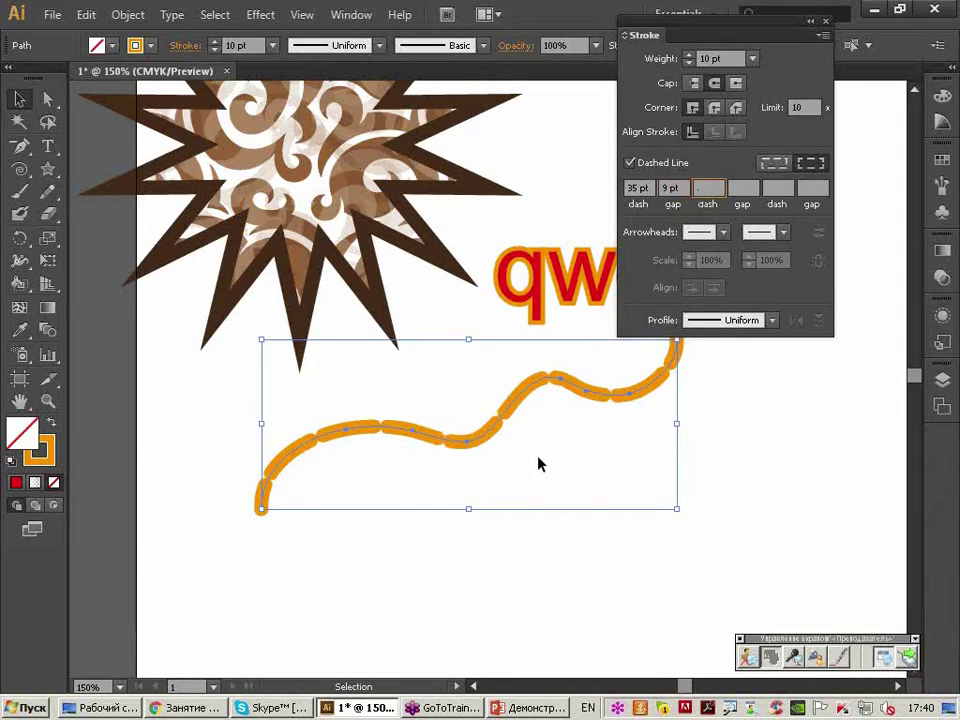
Nudge the dashed wavy path slightly up and left, then fit the page in view.
{"action": "left_click", "coordinate": [538, 463]}
{"action": "scroll", "coordinate": [538, 463], "scroll_direction": "up", "scroll_amount": 1}
{"action": "left_click_drag", "start_coordinate": [499, 396], "coordinate": [463, 387]}
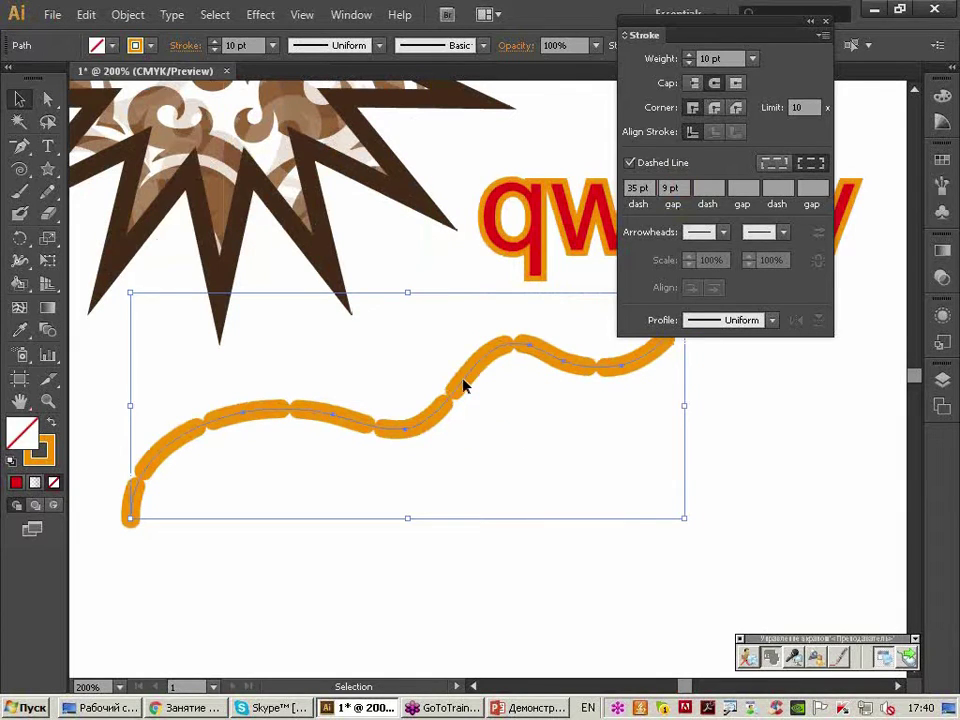
{"action": "key", "text": "ctrl+1"}
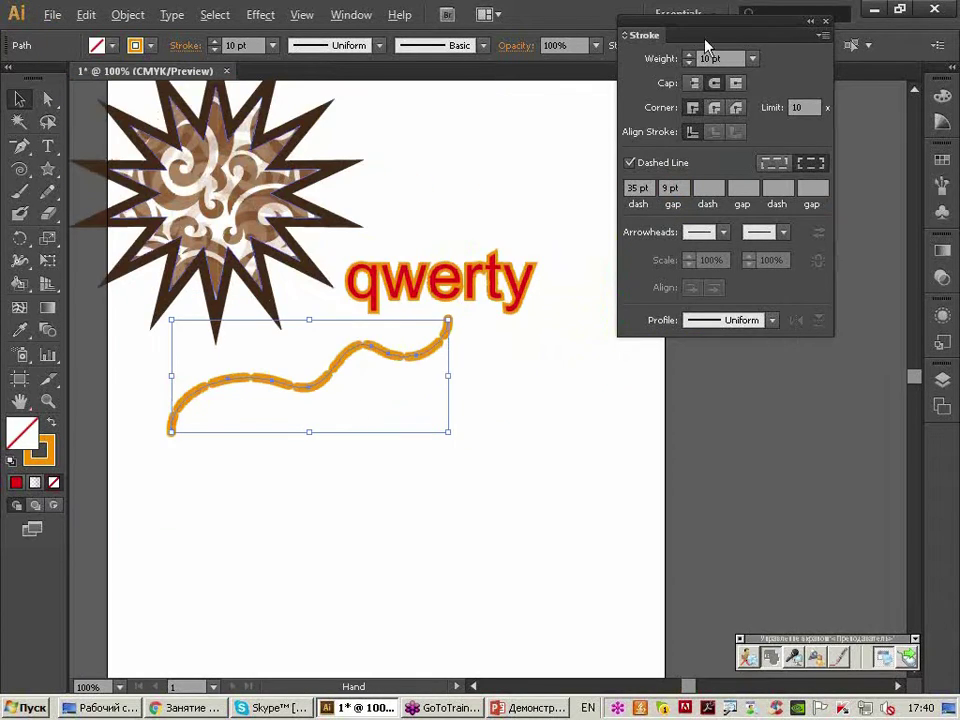
{"action": "left_click_drag", "start_coordinate": [707, 36], "coordinate": [650, 41]}
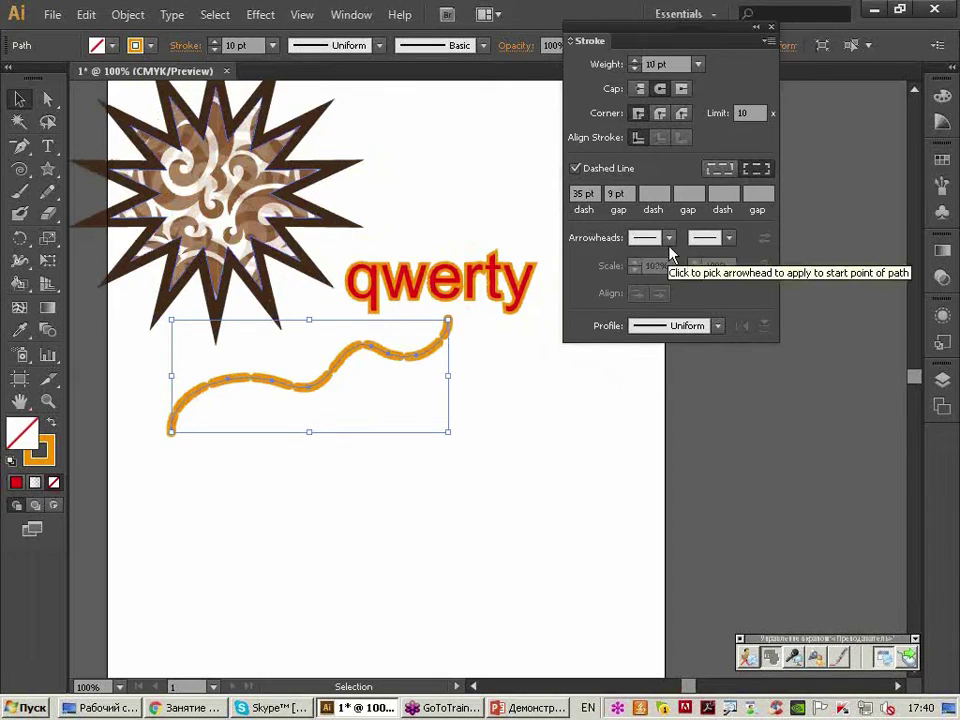
{"action": "left_click", "coordinate": [509, 397]}
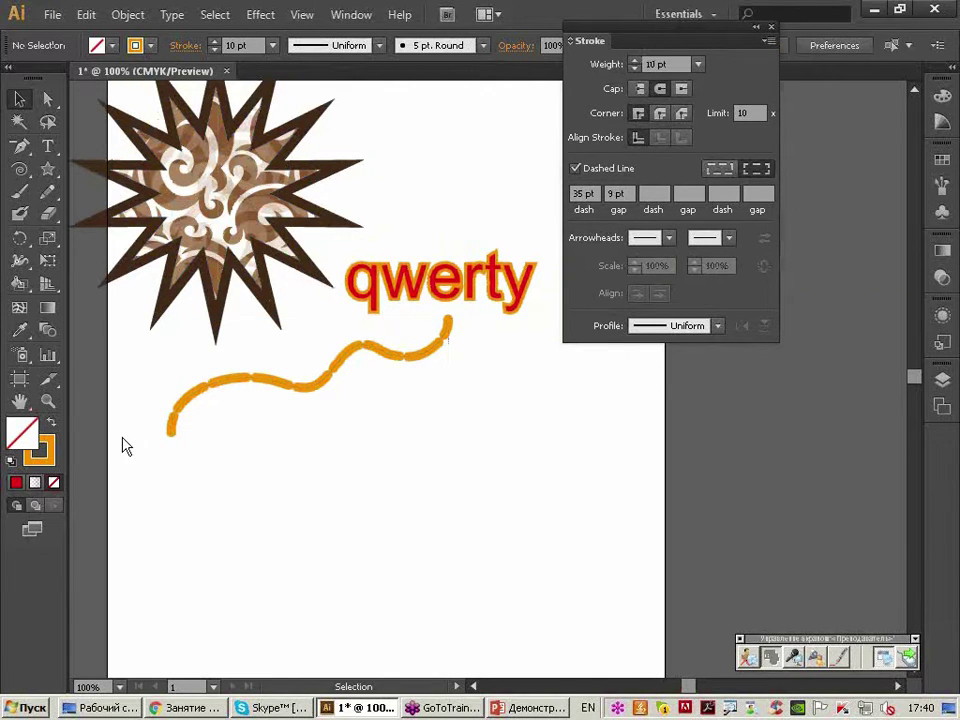
{"action": "left_click", "coordinate": [669, 240]}
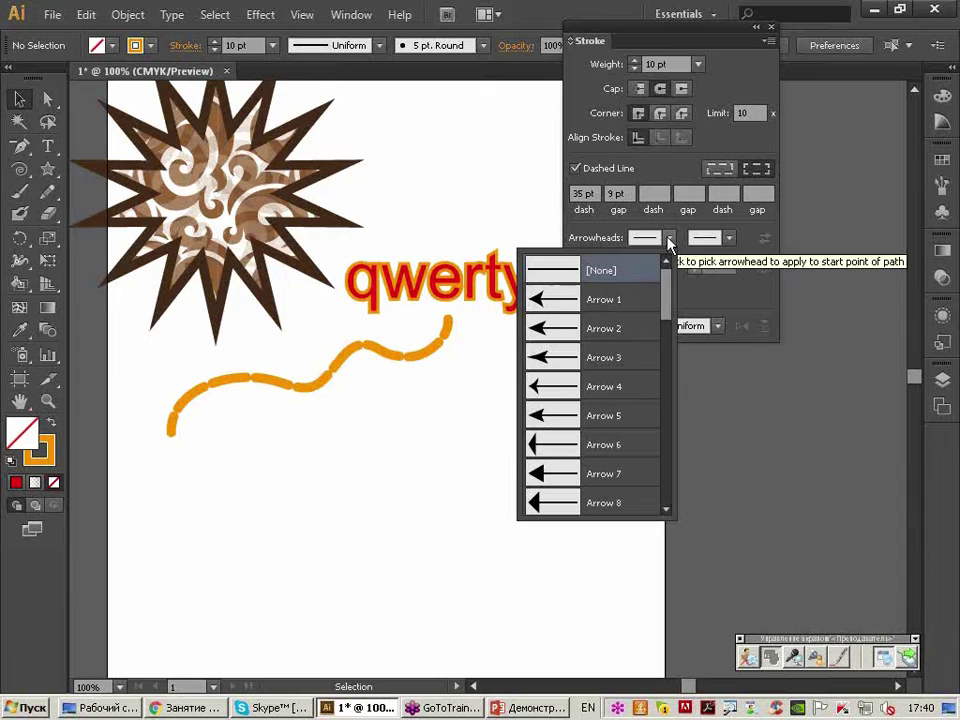
{"action": "left_click", "coordinate": [669, 243]}
{"action": "left_click_drag", "start_coordinate": [622, 40], "coordinate": [604, 88]}
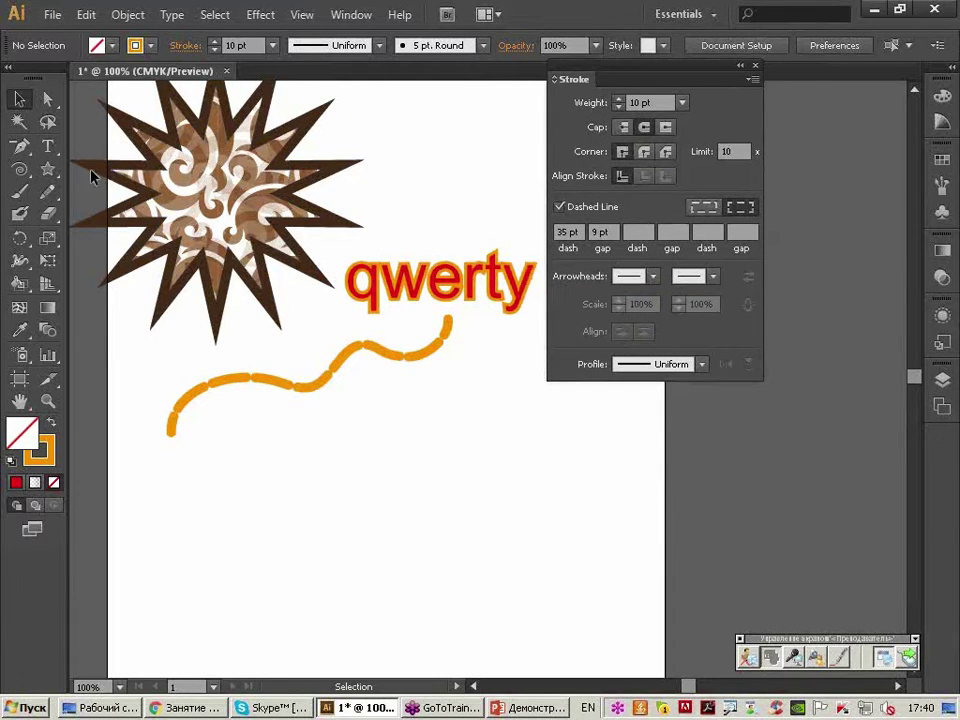
{"action": "left_click", "coordinate": [46, 196]}
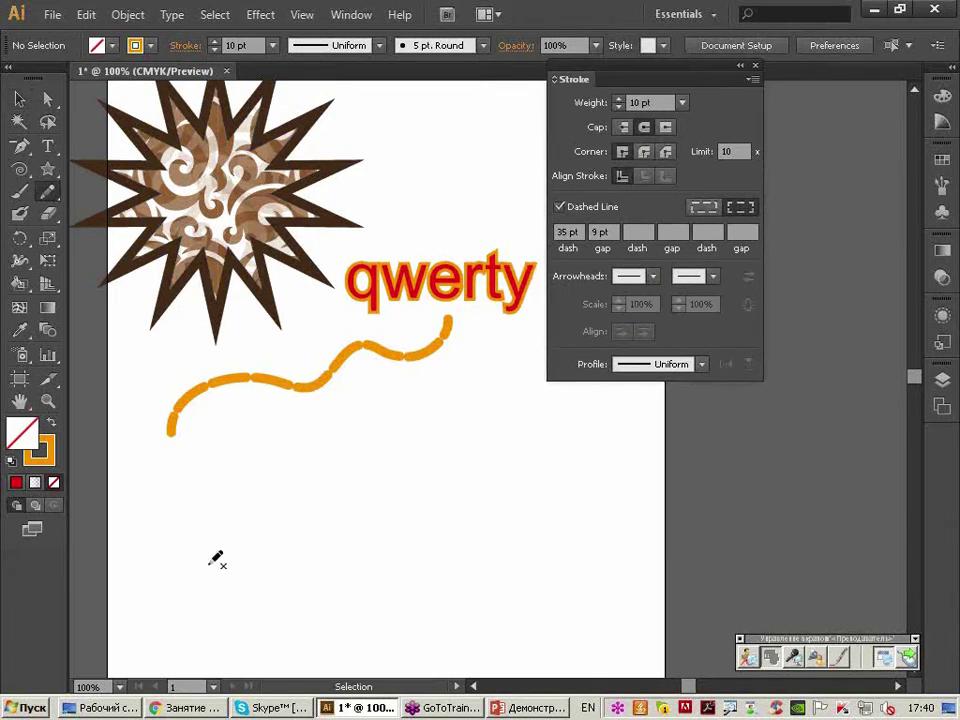
{"action": "left_click_drag", "start_coordinate": [183, 551], "coordinate": [476, 436]}
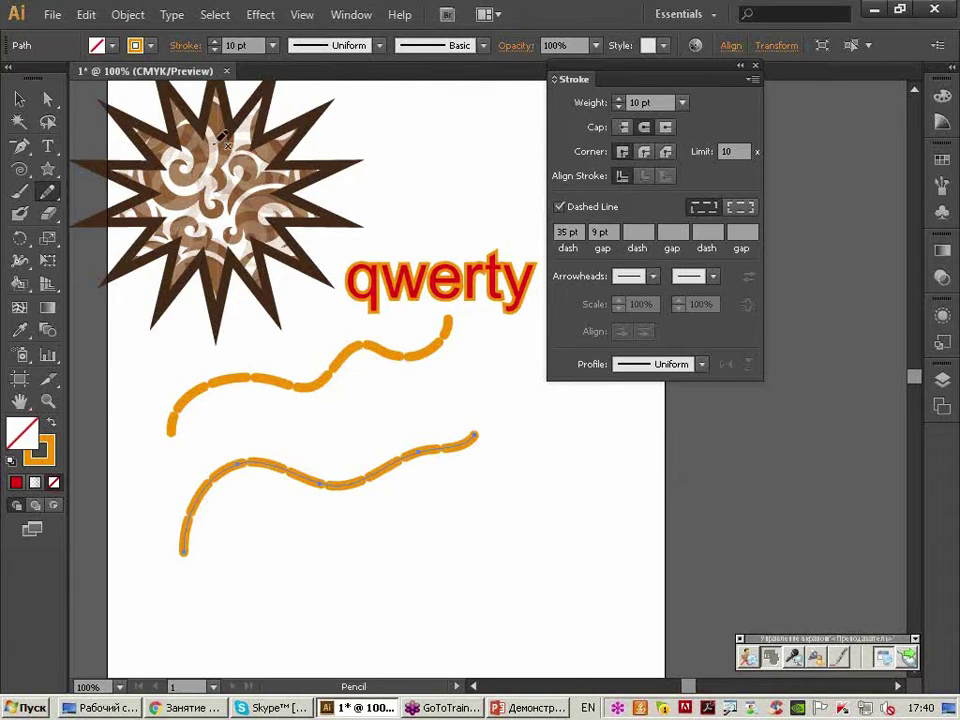
{"action": "left_click", "coordinate": [19, 100]}
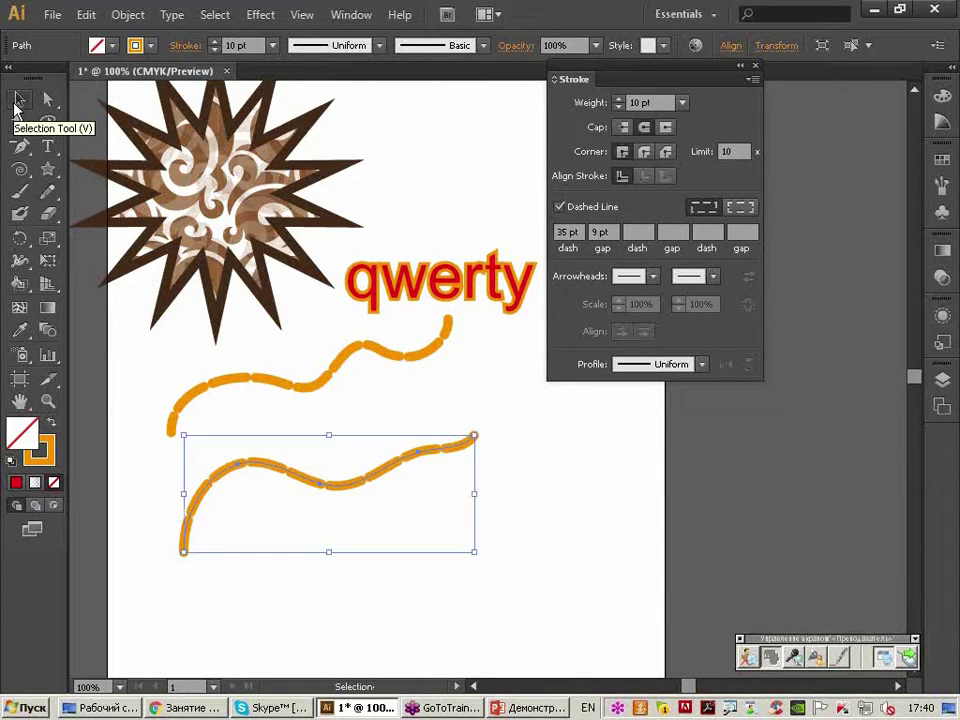
{"action": "key", "text": "Delete"}
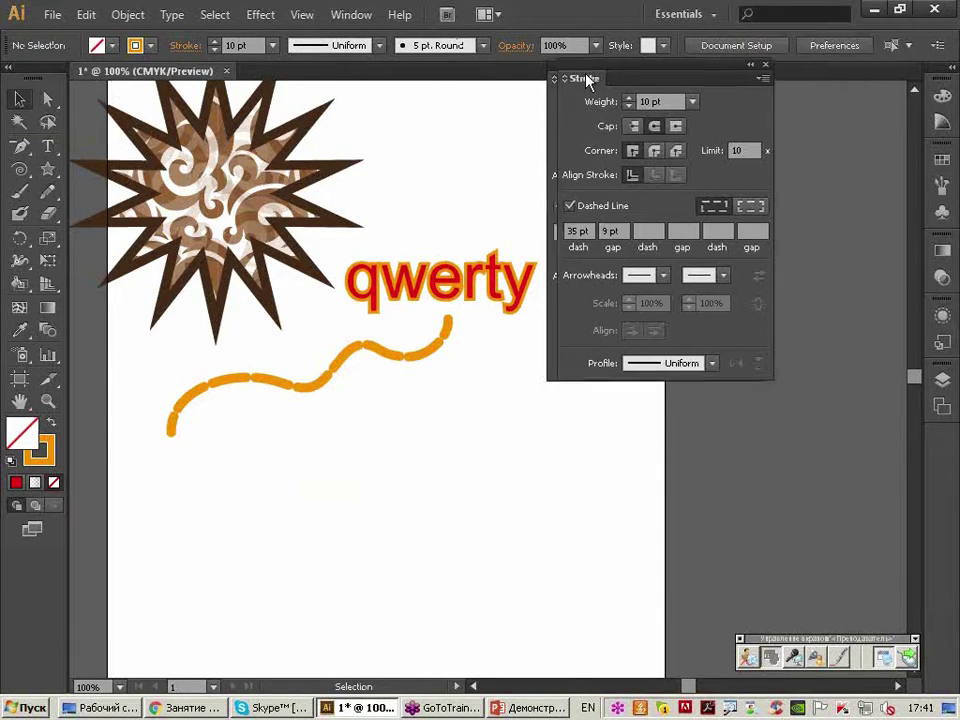
Reset to the default white fill and plain 1 pt black stroke.
{"action": "left_click_drag", "start_coordinate": [570, 76], "coordinate": [590, 75]}
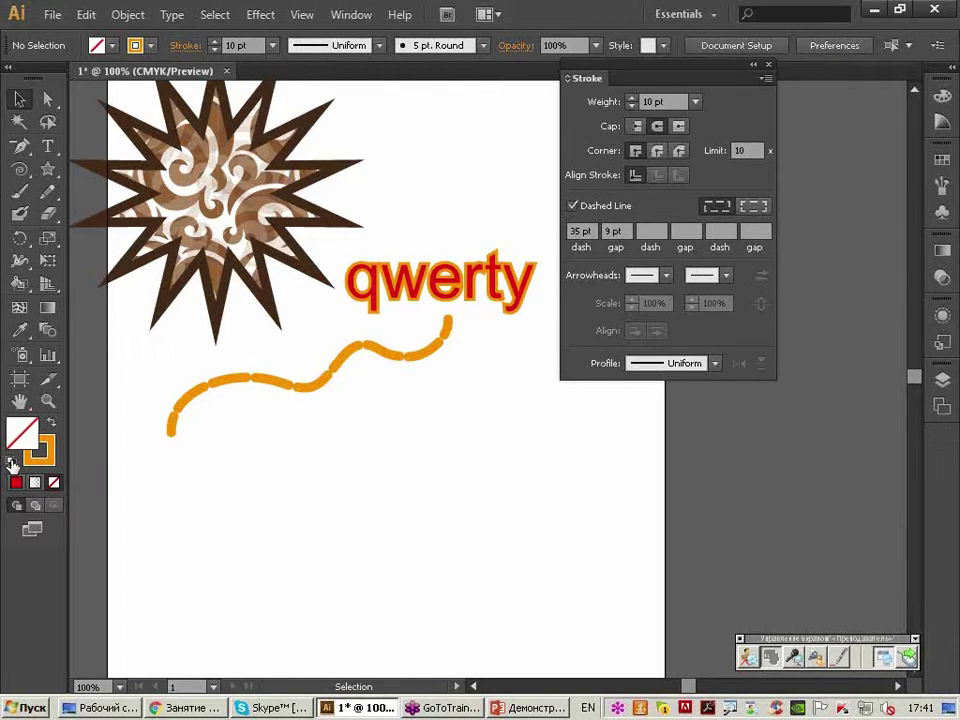
{"action": "left_click", "coordinate": [13, 465]}
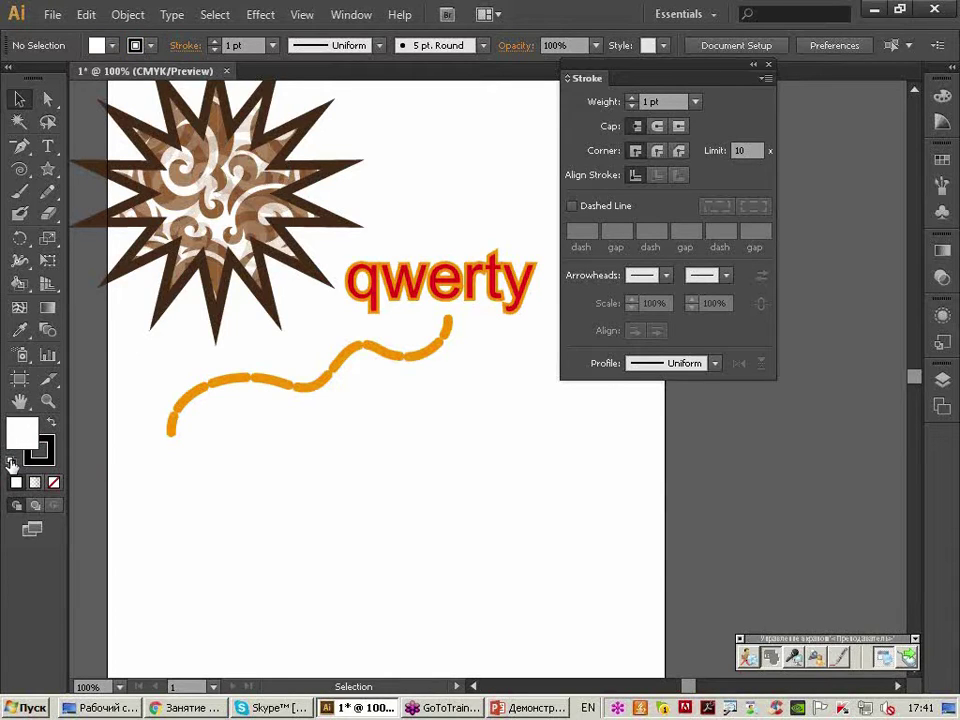
{"action": "left_click", "coordinate": [47, 192]}
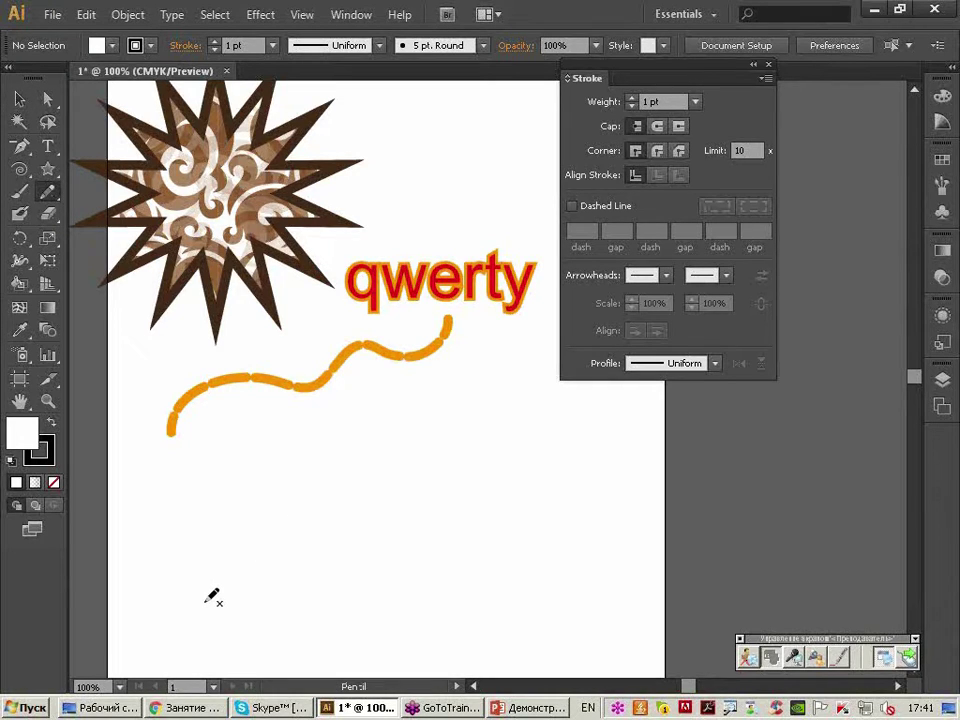
Draw a wavy pencil line below the orange path with an 8 pt stroke.
{"action": "left_click_drag", "start_coordinate": [205, 601], "coordinate": [362, 404]}
{"action": "left_click_drag", "start_coordinate": [362, 404], "coordinate": [358, 404]}
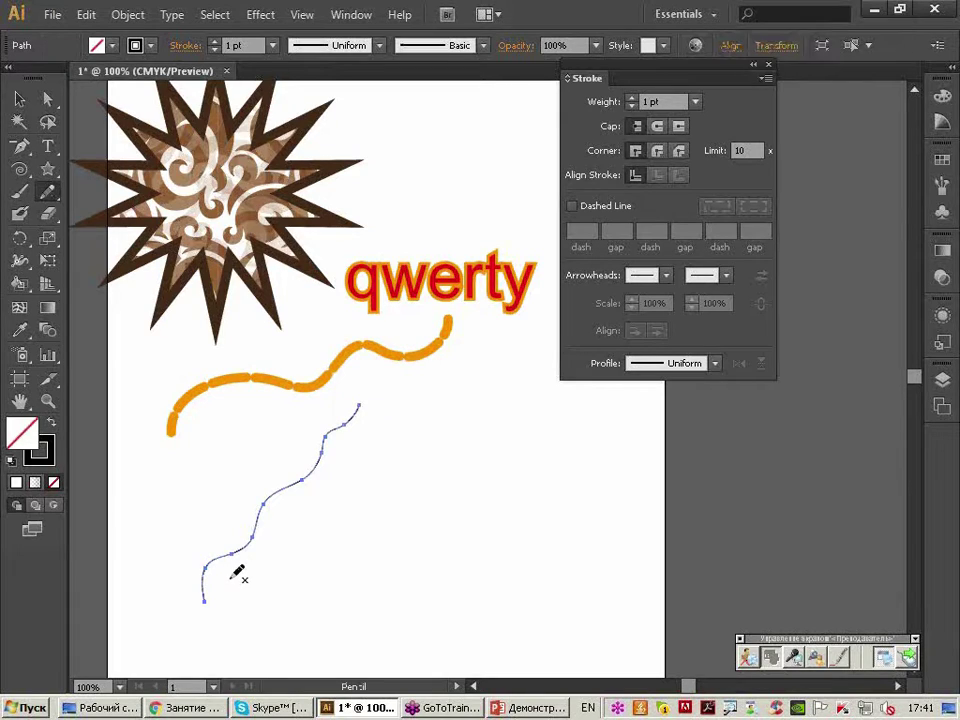
{"action": "left_click", "coordinate": [20, 98]}
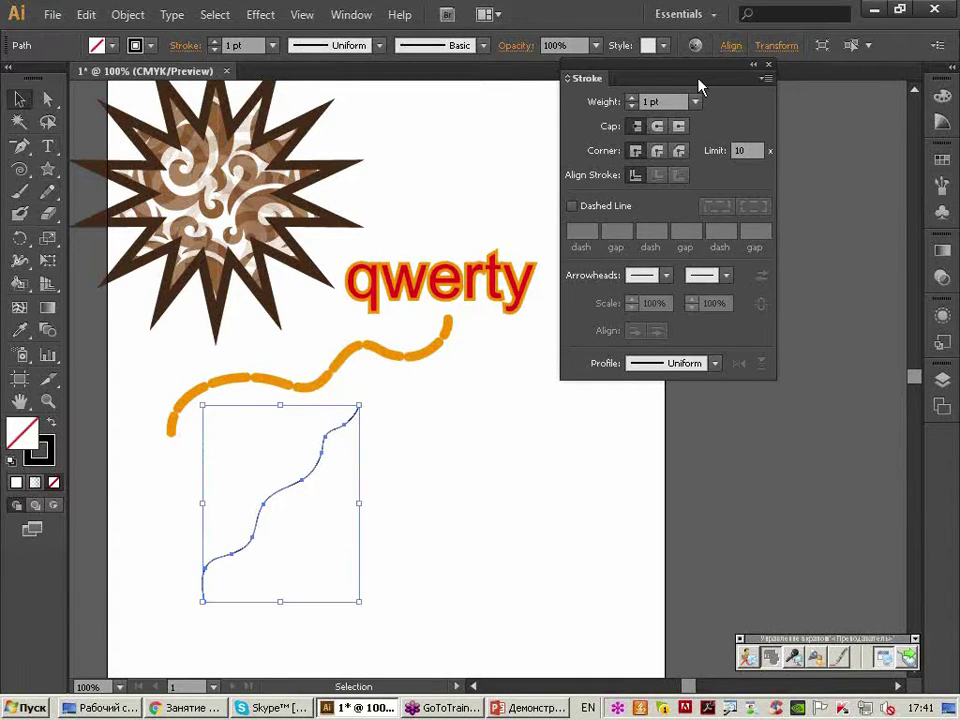
{"action": "type", "text": "3"}
{"action": "key", "text": "Up"}
{"action": "key", "text": "Up"}
{"action": "key", "text": "Up"}
{"action": "key", "text": "Up"}
{"action": "key", "text": "Up"}
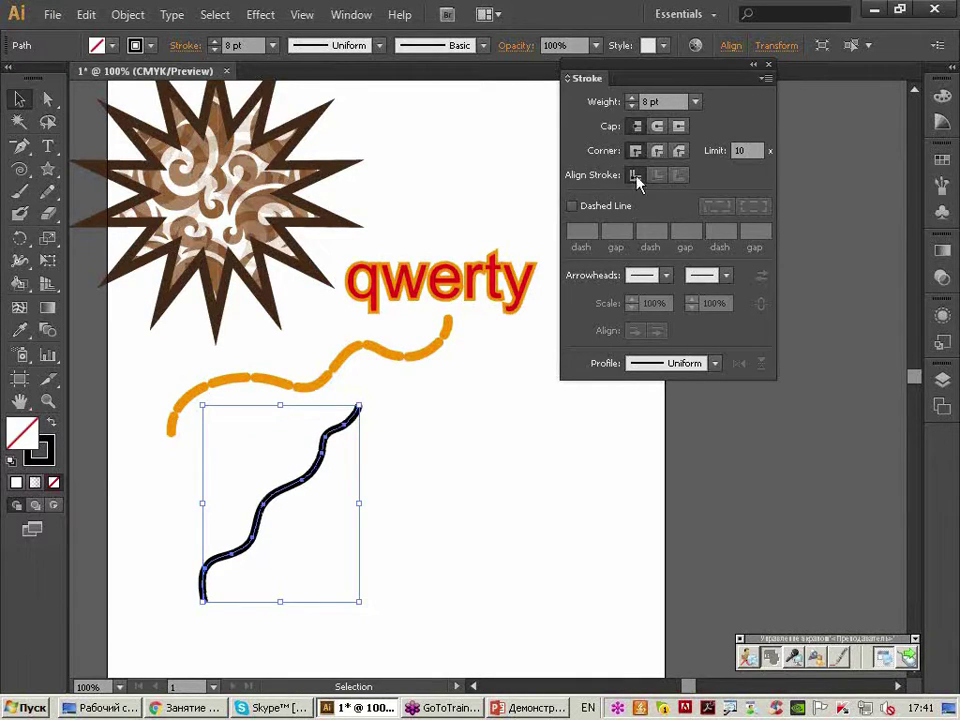
Add a pointing-hand Arrow 37 start arrowhead and raise the stroke to 9 pt.
{"action": "left_click", "coordinate": [666, 275]}
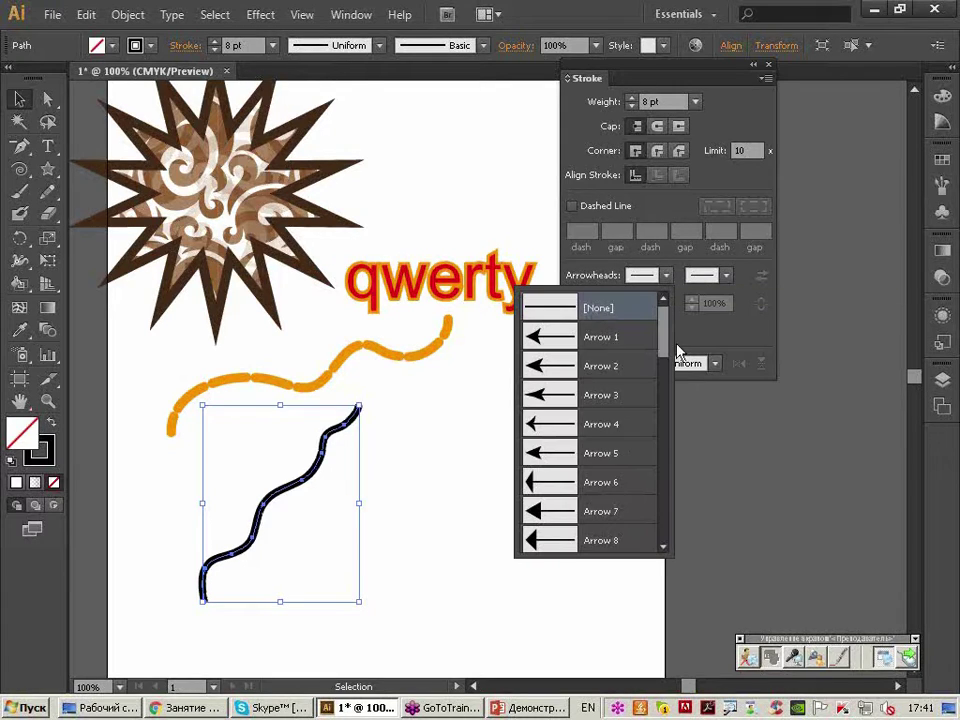
{"action": "left_click_drag", "start_coordinate": [664, 345], "coordinate": [664, 548]}
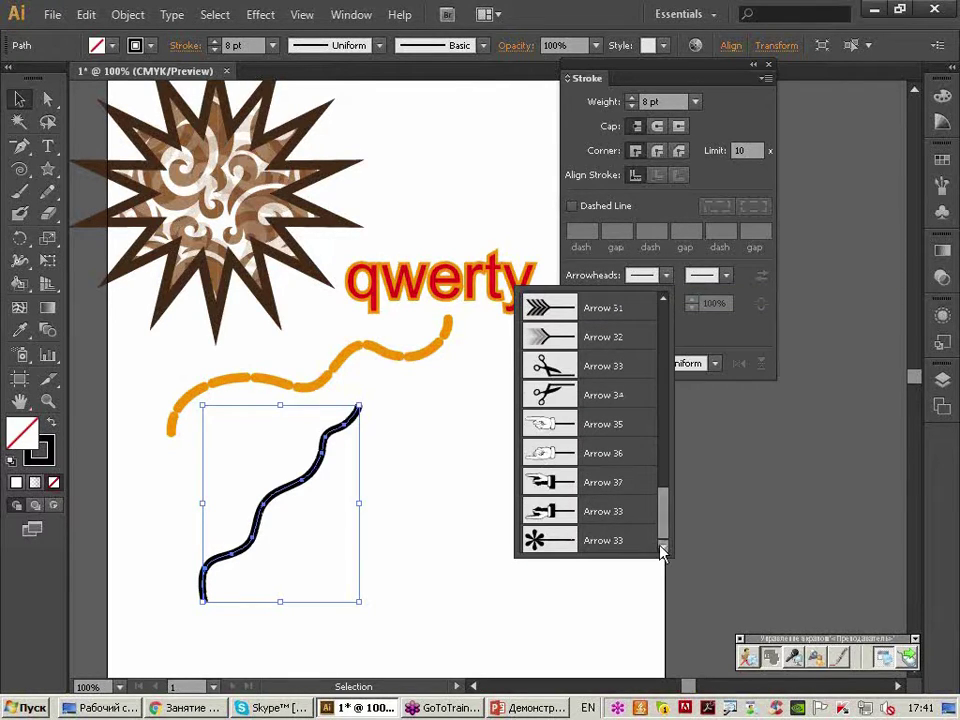
{"action": "left_click", "coordinate": [628, 490]}
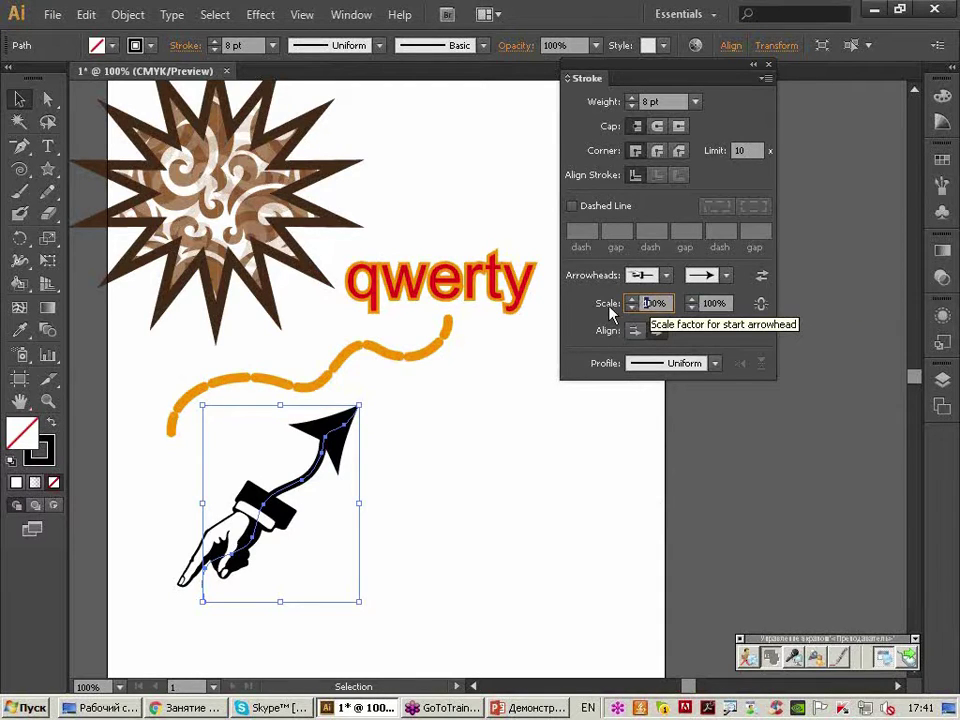
{"action": "left_click", "coordinate": [647, 303]}
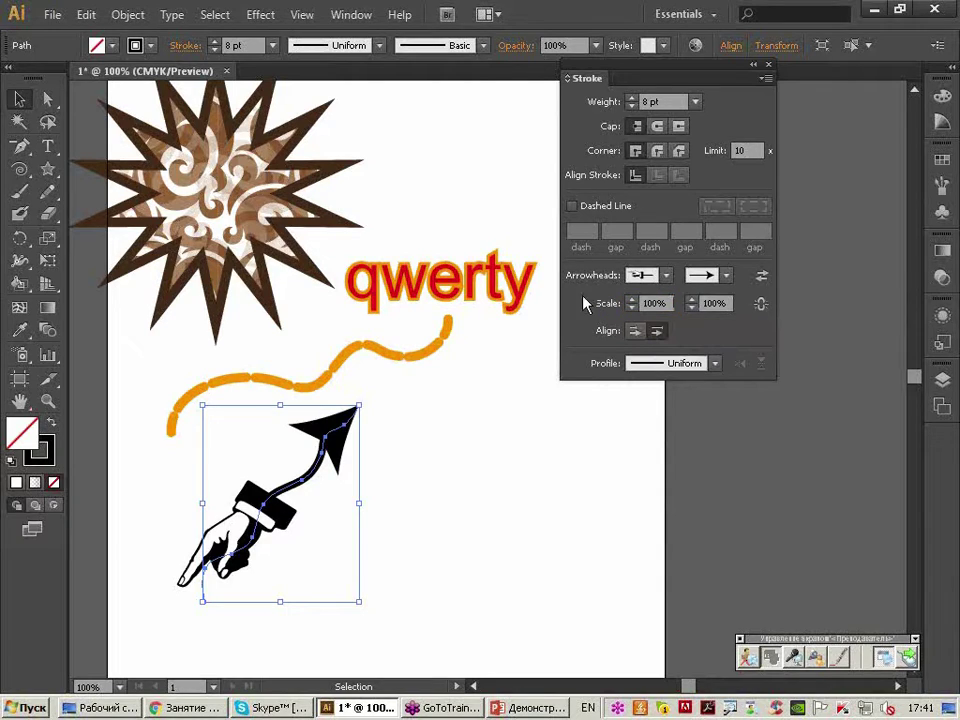
{"action": "left_click", "coordinate": [631, 98]}
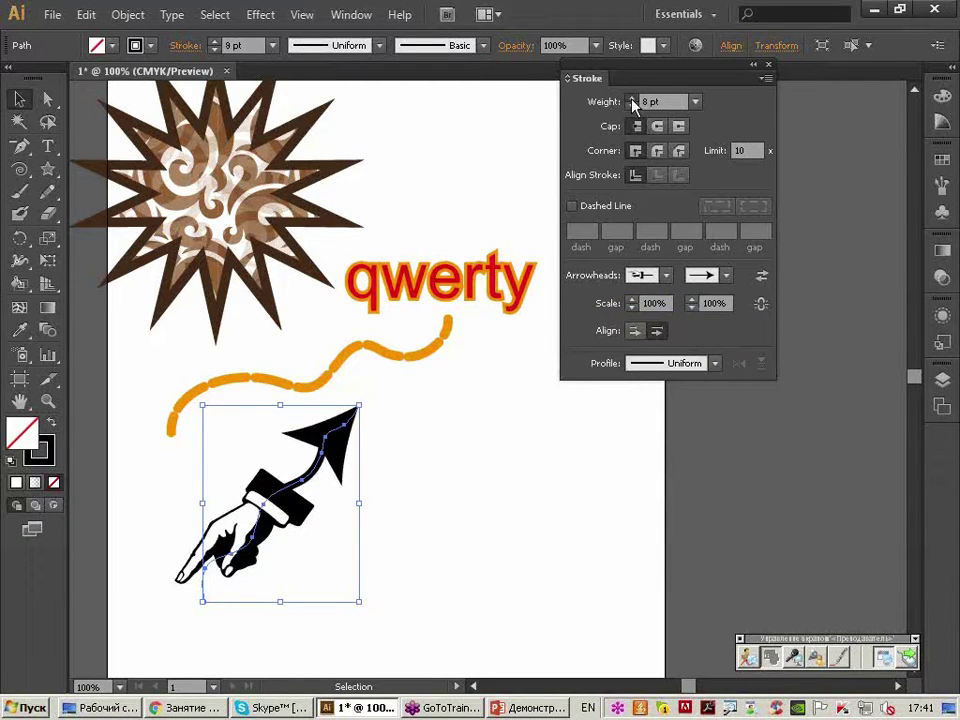
Set the arrow stroke to 10 pt, start arrowhead scale 30%, end arrowhead 70%.
{"action": "left_click", "coordinate": [631, 98]}
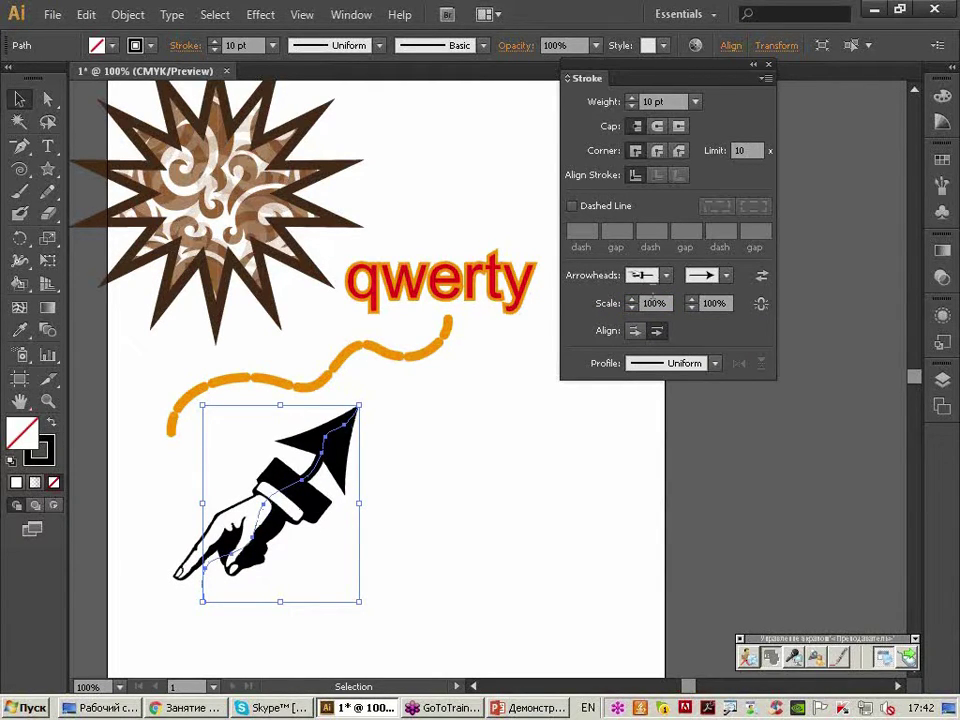
{"action": "left_click", "coordinate": [652, 304]}
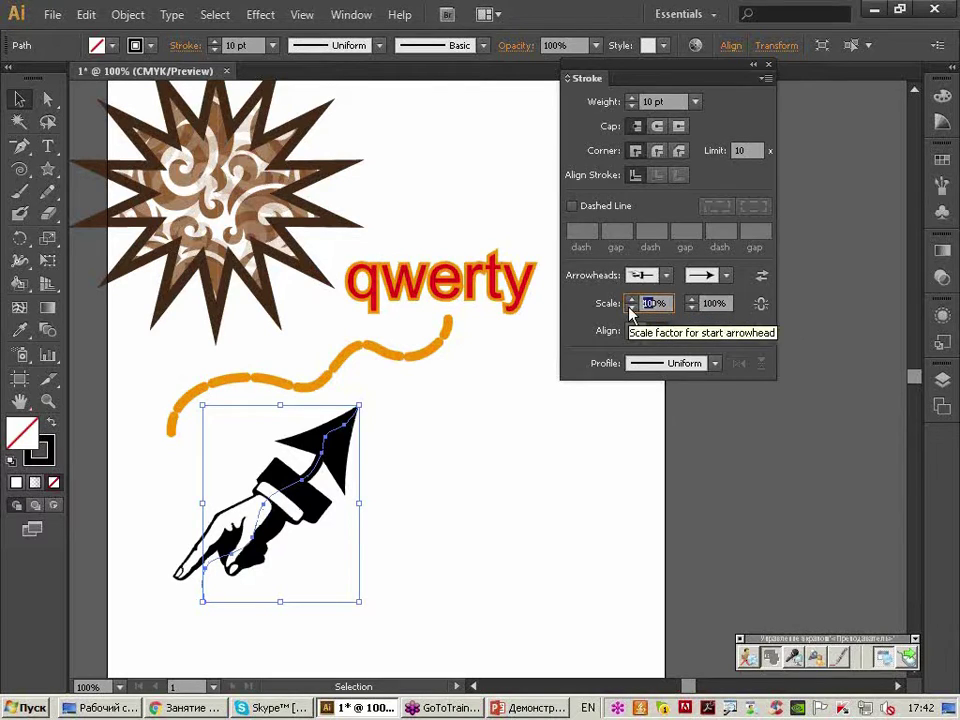
{"action": "type", "text": "30"}
{"action": "key", "text": "Tab"}
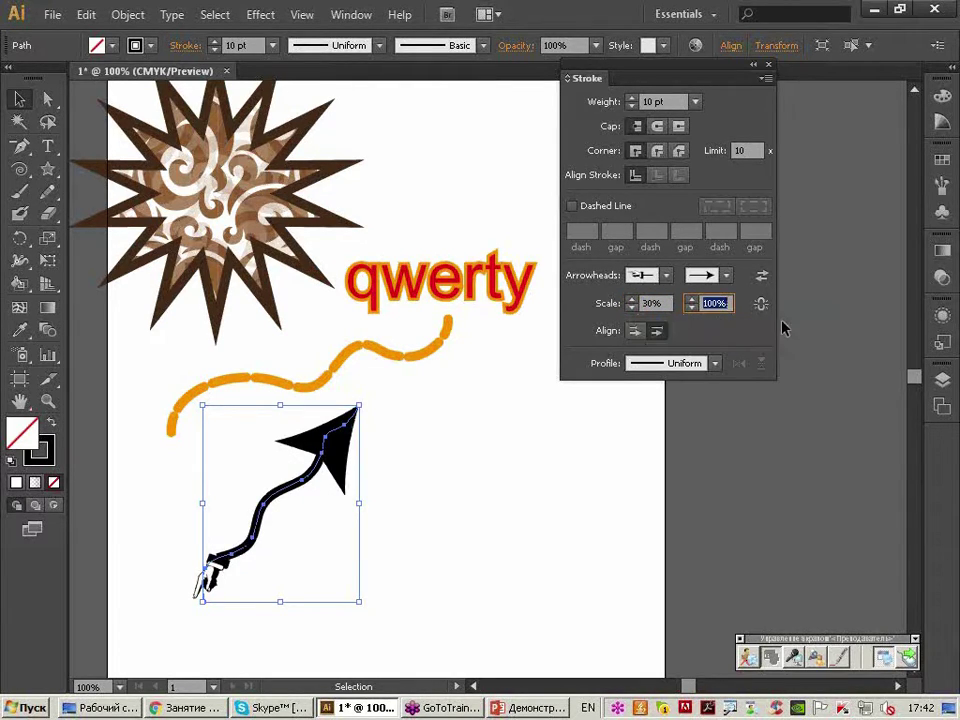
{"action": "type", "text": "70"}
{"action": "key", "text": "Tab"}
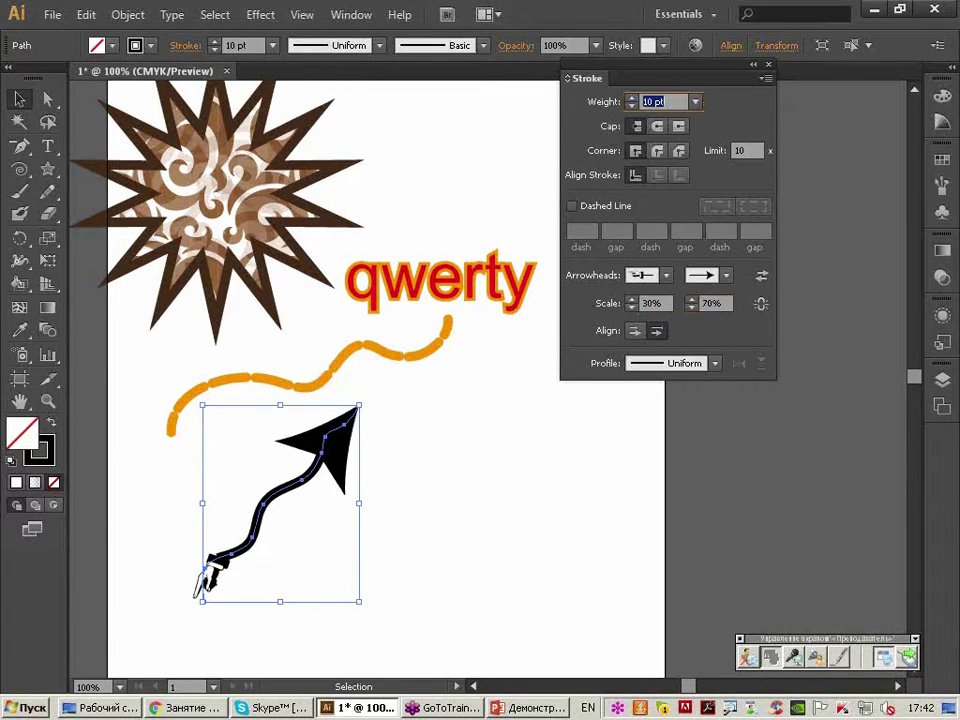
{"action": "key", "text": "ctrl+plus"}
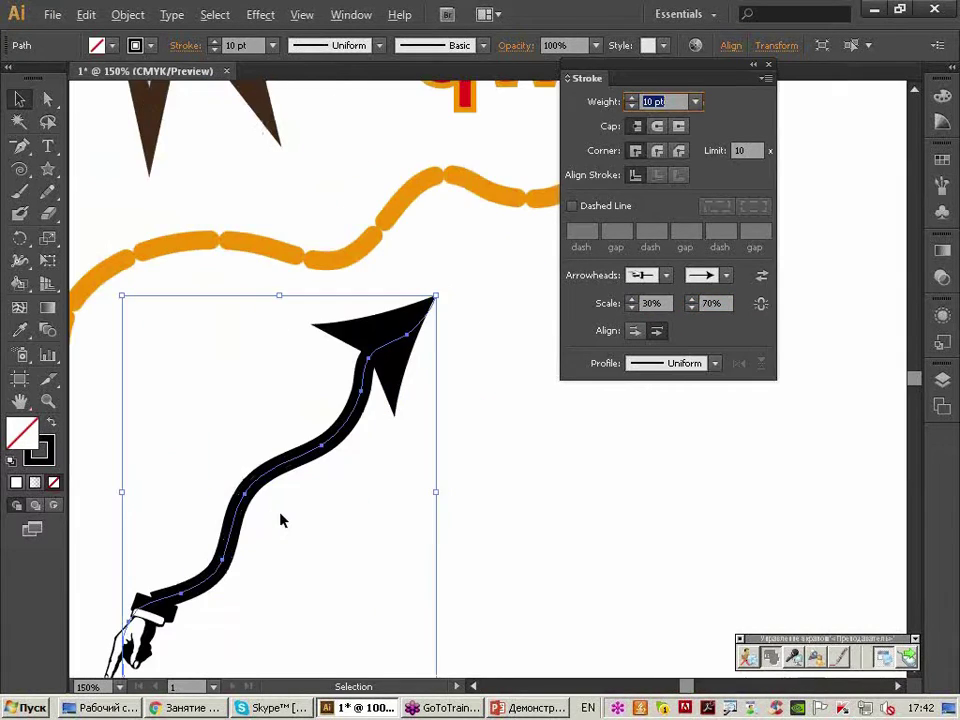
{"action": "key", "text": "ctrl+plus"}
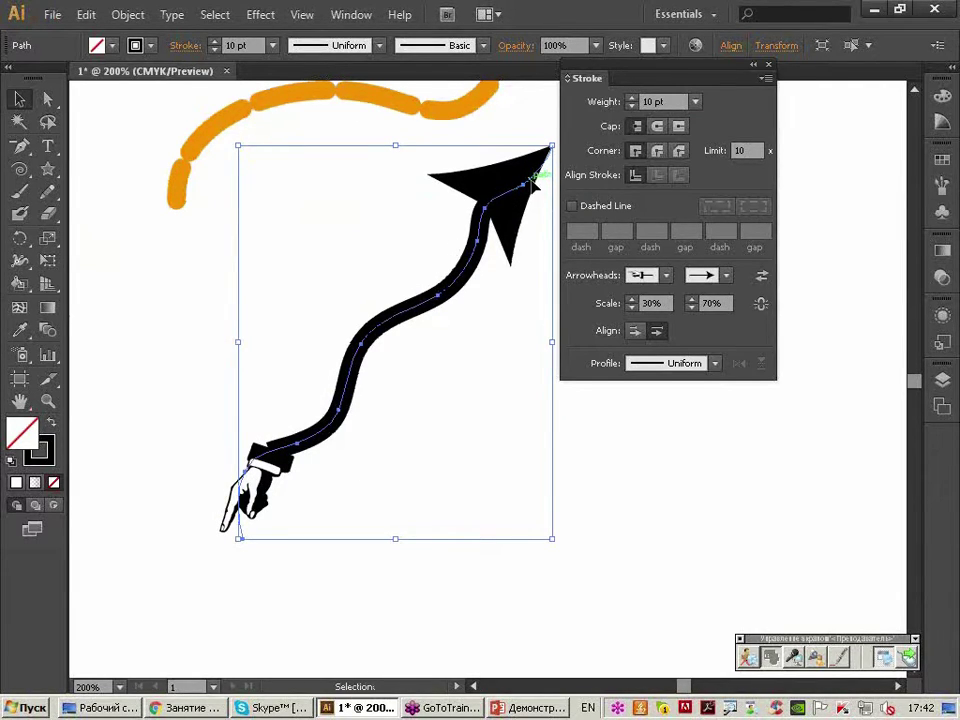
Set arrowhead alignment to extend the hand and tip beyond the path ends.
{"action": "left_click", "coordinate": [636, 333]}
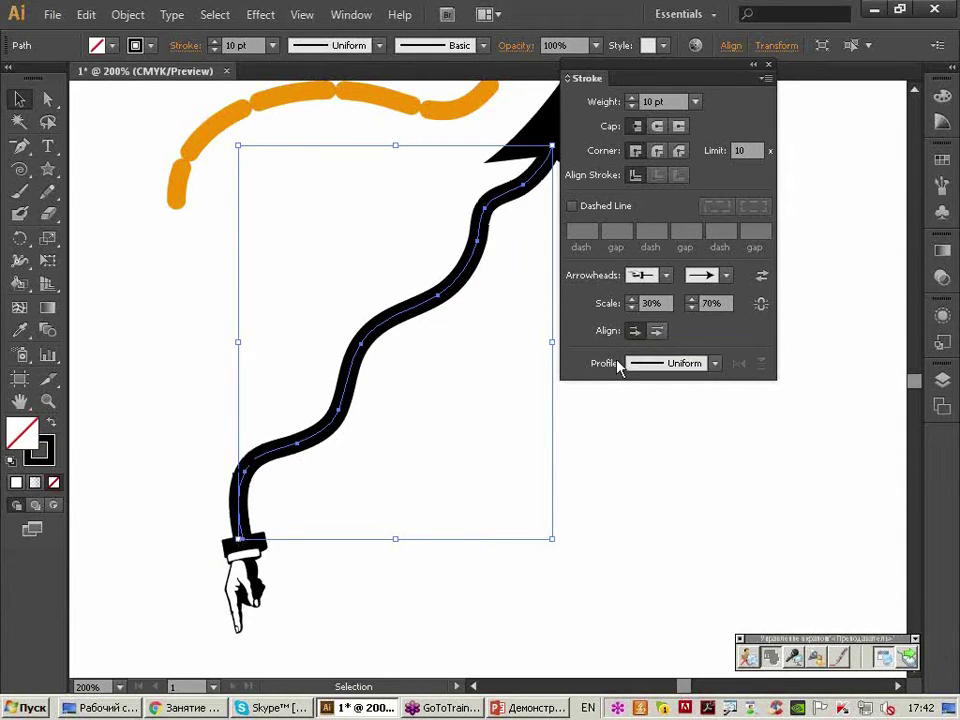
{"action": "left_click", "coordinate": [659, 332]}
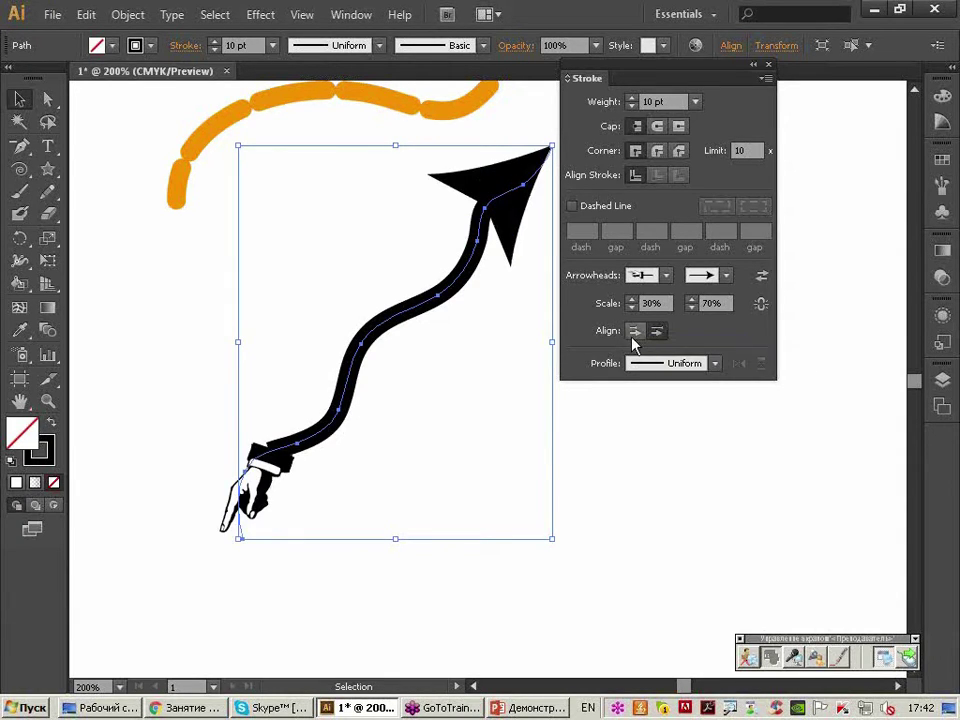
{"action": "left_click", "coordinate": [634, 333]}
{"action": "left_click_drag", "start_coordinate": [677, 80], "coordinate": [724, 72]}
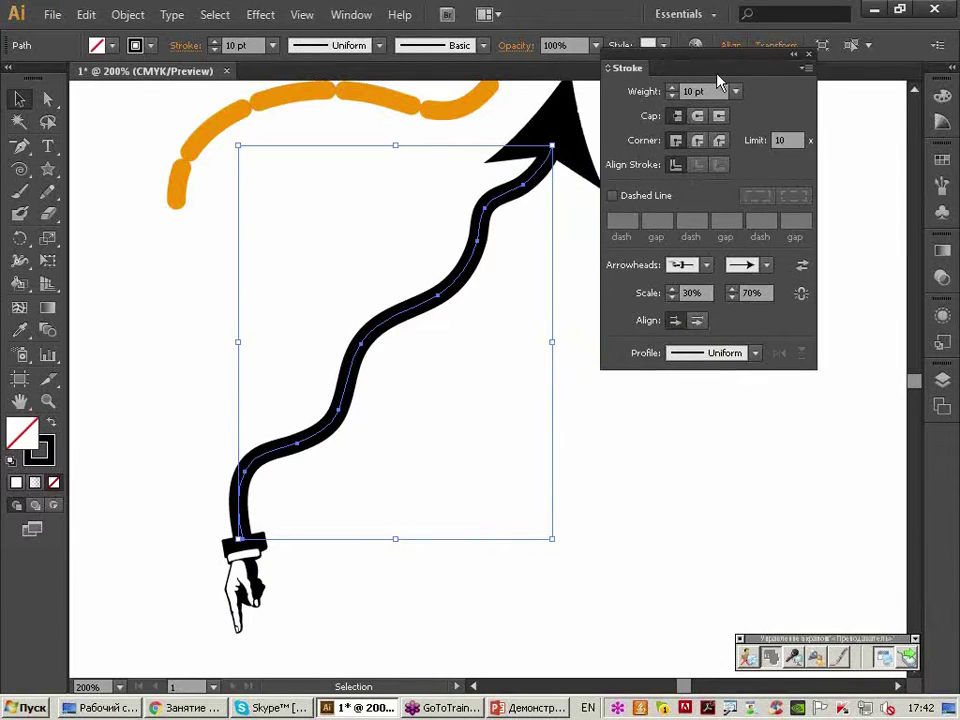
{"action": "scroll", "coordinate": [531, 238], "scroll_direction": "down", "scroll_amount": 1}
{"action": "left_click_drag", "start_coordinate": [531, 231], "coordinate": [393, 314]}
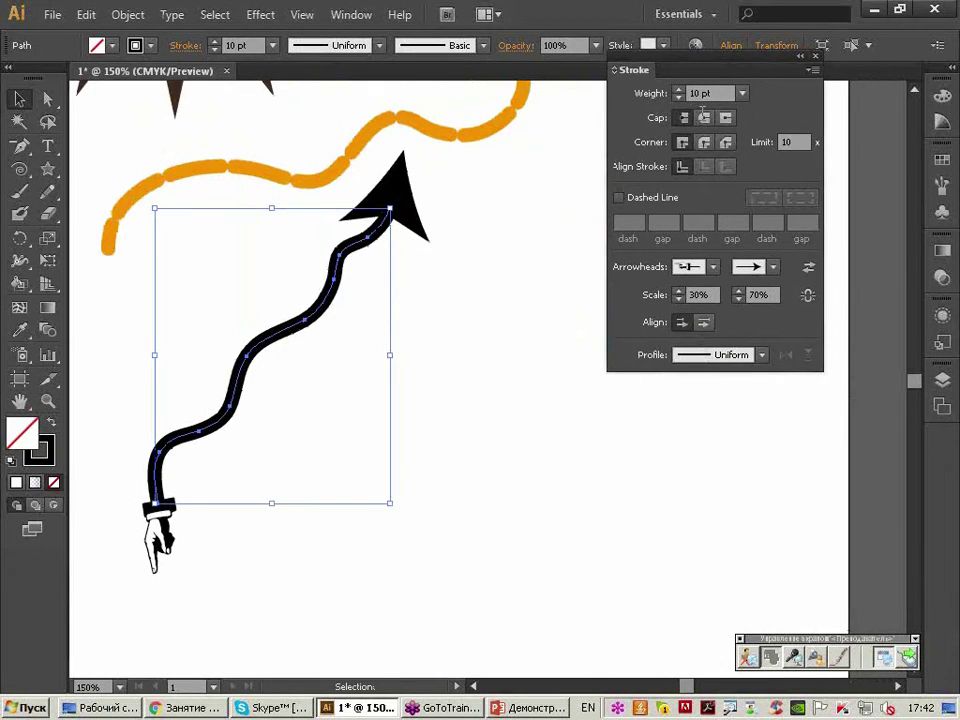
{"action": "left_click_drag", "start_coordinate": [663, 67], "coordinate": [639, 47]}
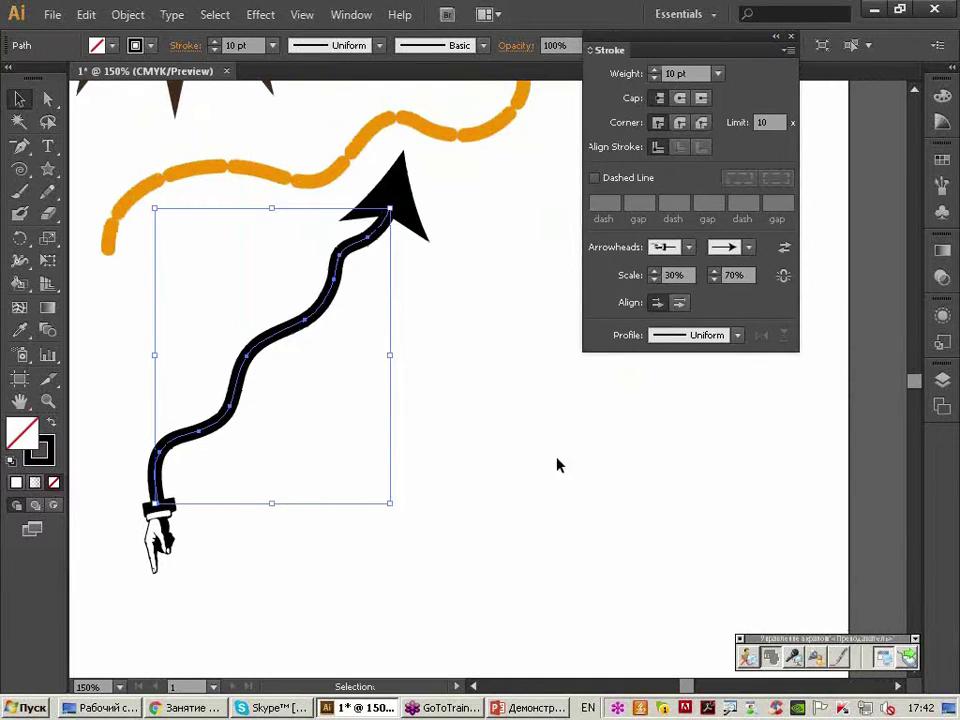
{"action": "left_click", "coordinate": [737, 336]}
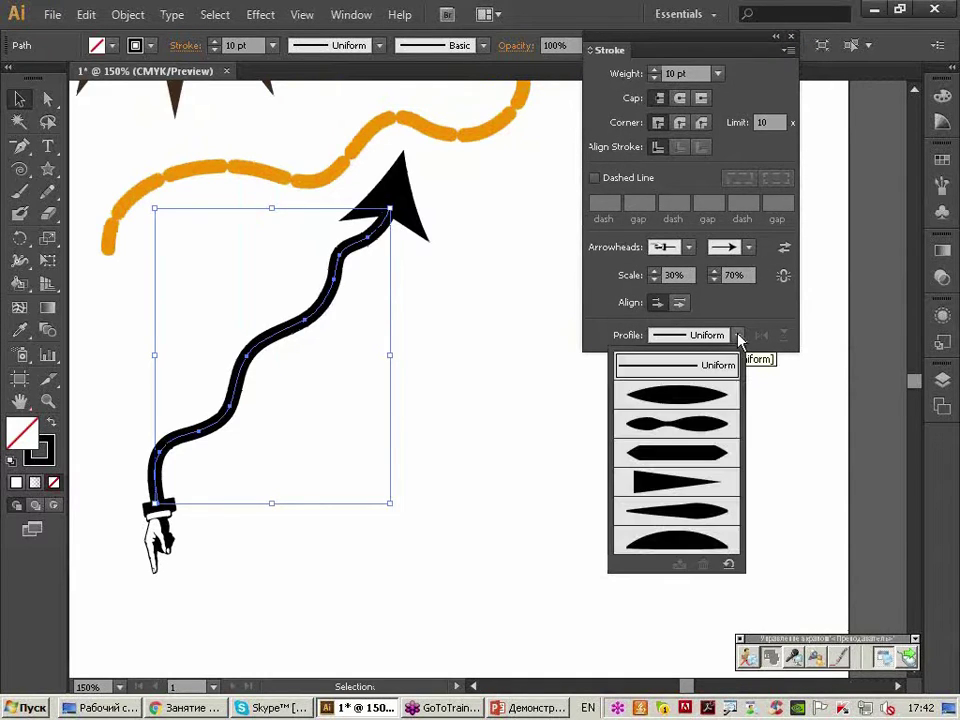
Try several width profiles and settle on Width Profile 4, tapering toward the hand.
{"action": "left_click", "coordinate": [711, 405]}
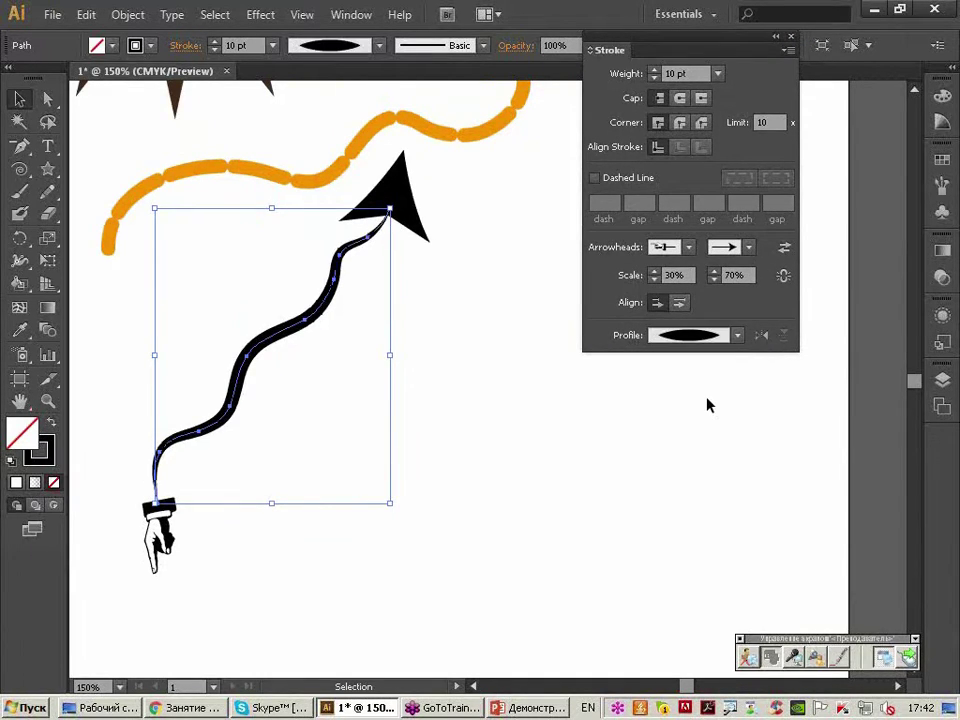
{"action": "left_click", "coordinate": [737, 337]}
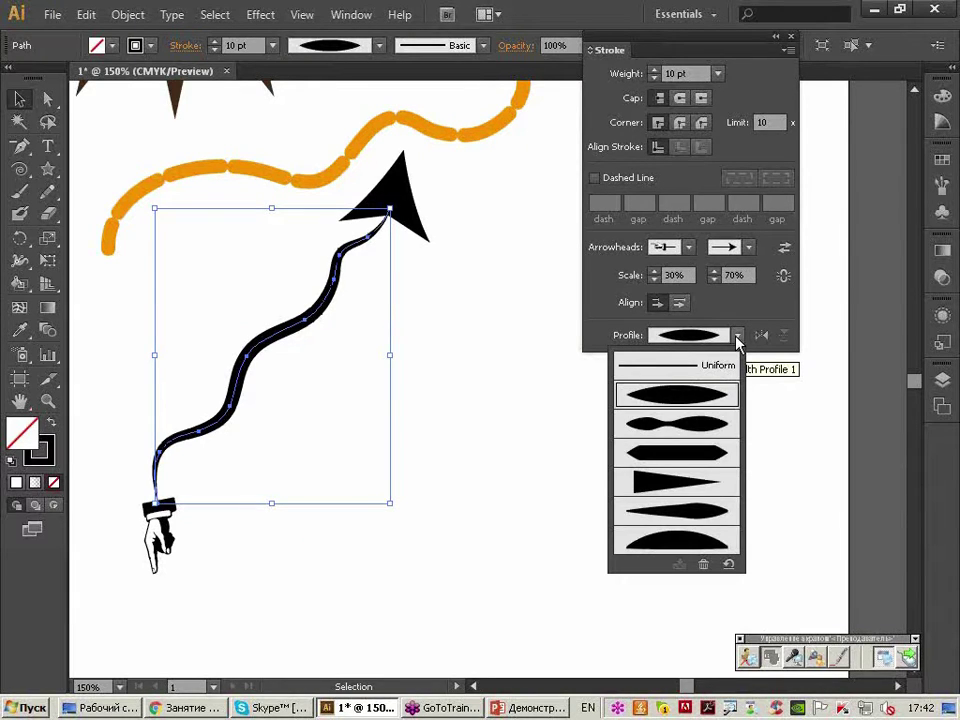
{"action": "left_click", "coordinate": [705, 423]}
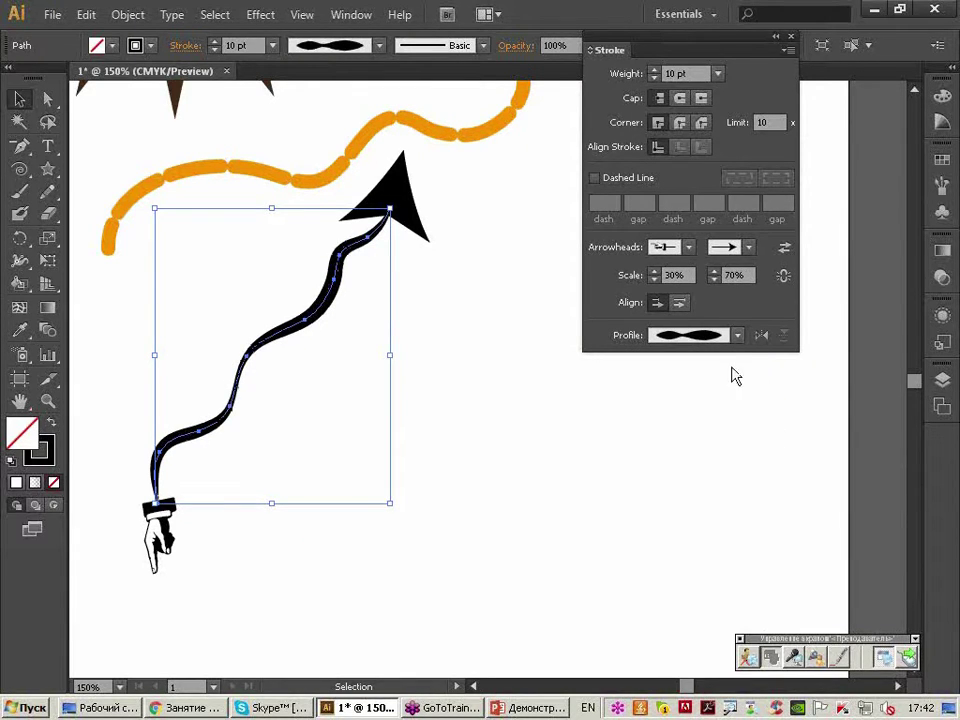
{"action": "left_click", "coordinate": [737, 335]}
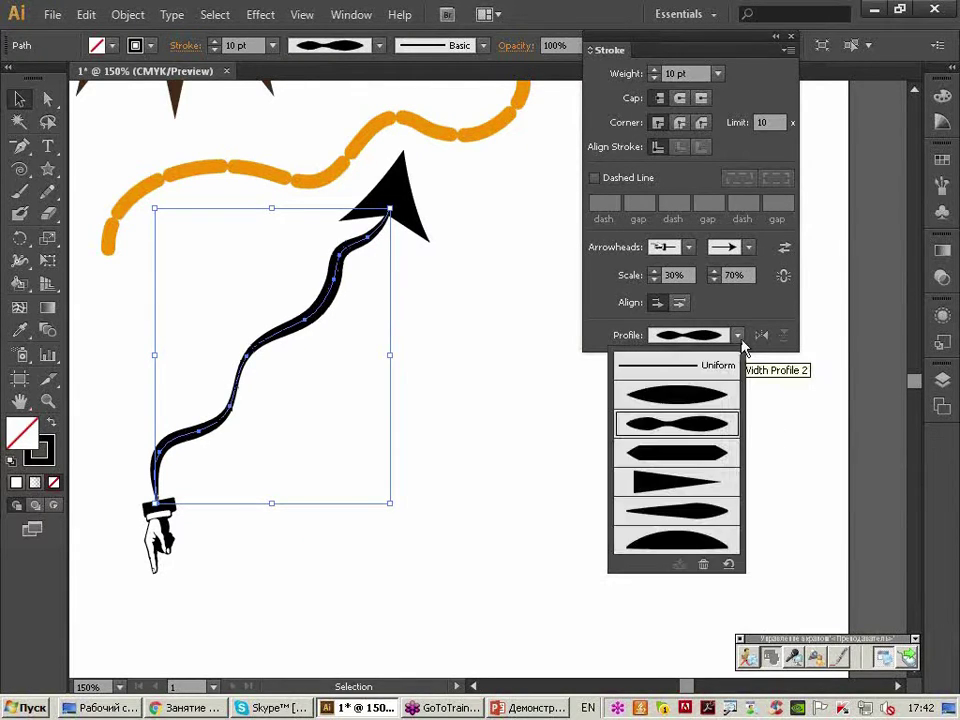
{"action": "left_click", "coordinate": [676, 512]}
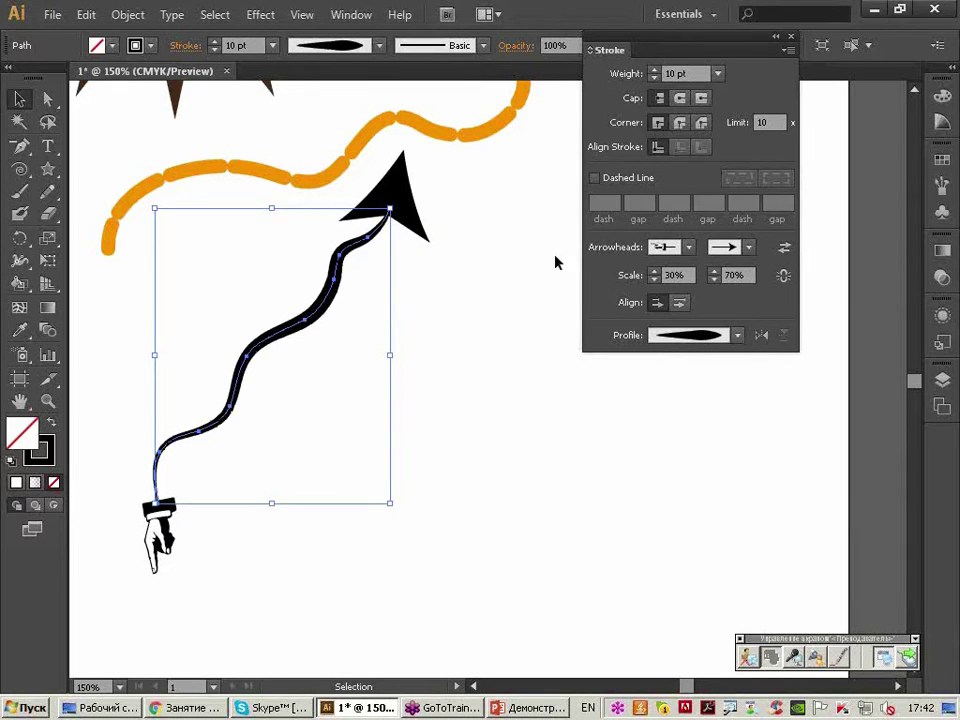
{"action": "left_click", "coordinate": [474, 325]}
{"action": "key", "text": "ctrl+minus"}
Reposition qwerty, the orange dashed line and the black arrow; park the Stroke panel right.
{"action": "mouse_move", "coordinate": [474, 325]}
{"action": "left_mouse_down"}
{"action": "mouse_move", "coordinate": [409, 413]}
{"action": "mouse_move", "coordinate": [424, 437]}
{"action": "left_mouse_up"}
{"action": "mouse_move", "coordinate": [456, 315]}
{"action": "left_mouse_down"}
{"action": "mouse_move", "coordinate": [512, 212]}
{"action": "mouse_move", "coordinate": [518, 177]}
{"action": "left_mouse_up"}
{"action": "left_click_drag", "start_coordinate": [430, 372], "coordinate": [490, 315]}
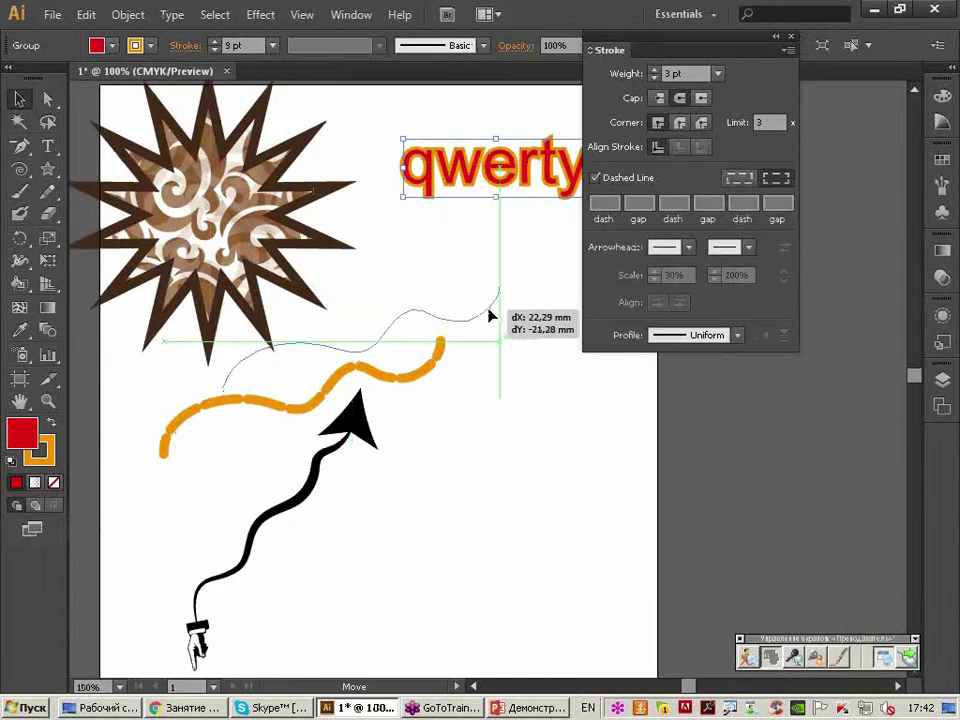
{"action": "left_click_drag", "start_coordinate": [325, 480], "coordinate": [367, 507]}
{"action": "left_click_drag", "start_coordinate": [413, 317], "coordinate": [445, 322]}
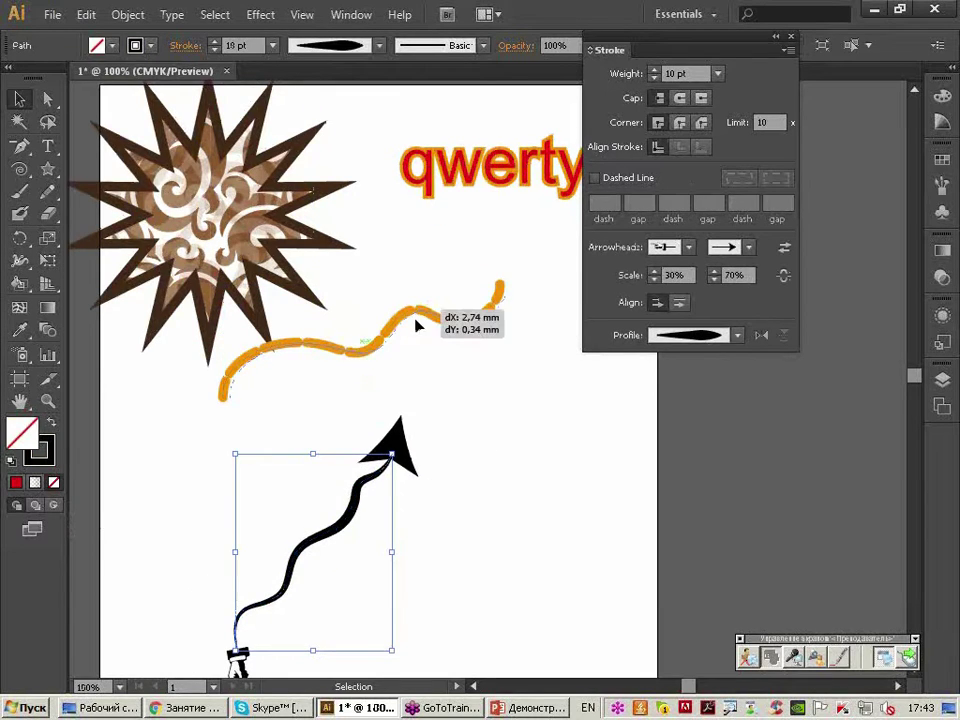
{"action": "left_click", "coordinate": [574, 349]}
{"action": "left_click_drag", "start_coordinate": [559, 407], "coordinate": [569, 425]}
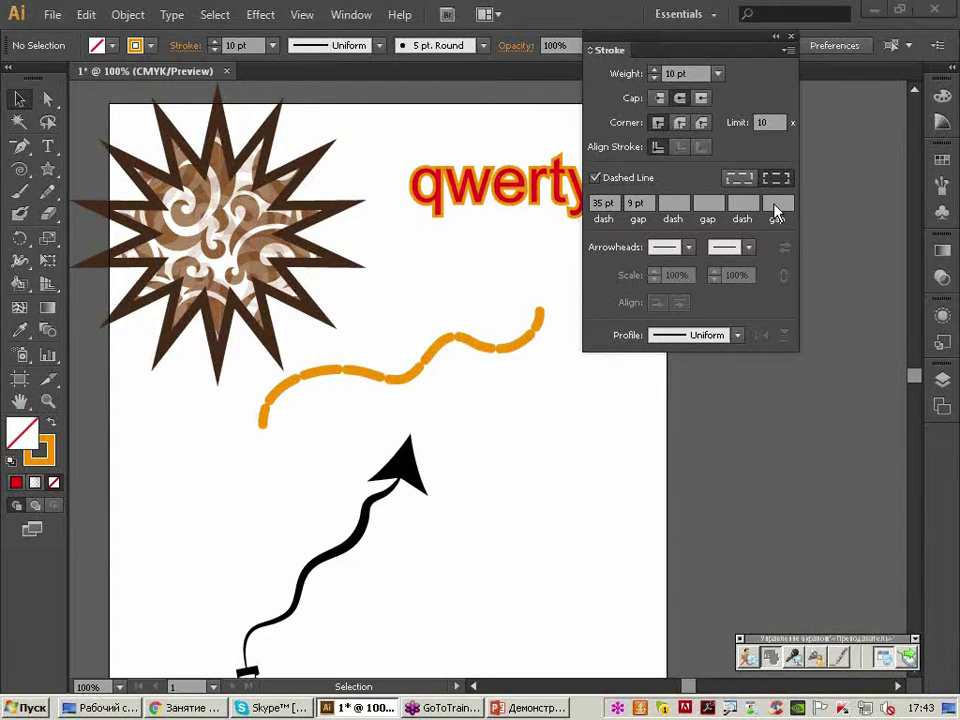
{"action": "left_click_drag", "start_coordinate": [650, 49], "coordinate": [794, 74]}
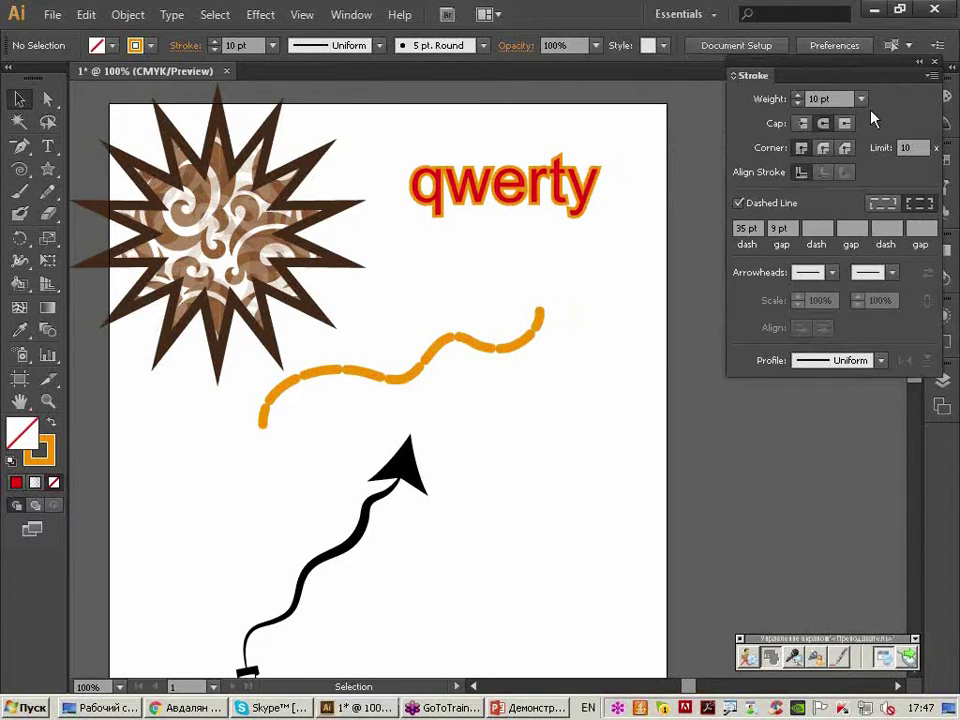
Create a second A4 artboard, Artboard 2, to the right of the first page.
{"action": "scroll", "coordinate": [538, 468], "scroll_direction": "down", "scroll_amount": 2}
{"action": "mouse_move", "coordinate": [538, 467]}
{"action": "left_mouse_down"}
{"action": "mouse_move", "coordinate": [386, 316]}
{"action": "mouse_move", "coordinate": [358, 344]}
{"action": "left_mouse_up"}
{"action": "left_click", "coordinate": [19, 379]}
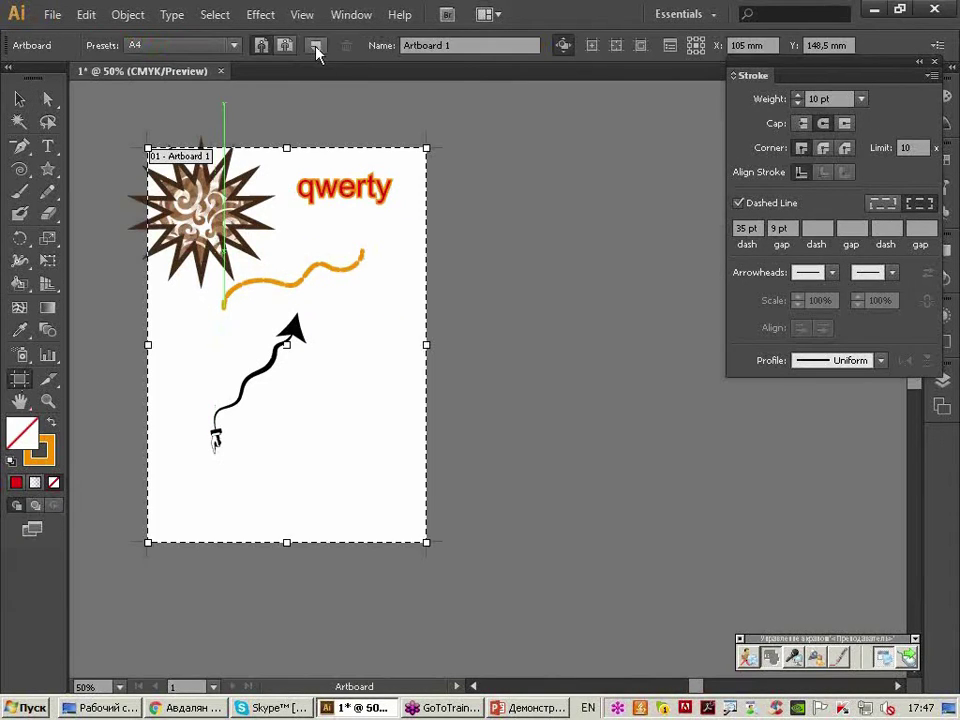
{"action": "left_click", "coordinate": [316, 47]}
{"action": "left_click", "coordinate": [458, 150]}
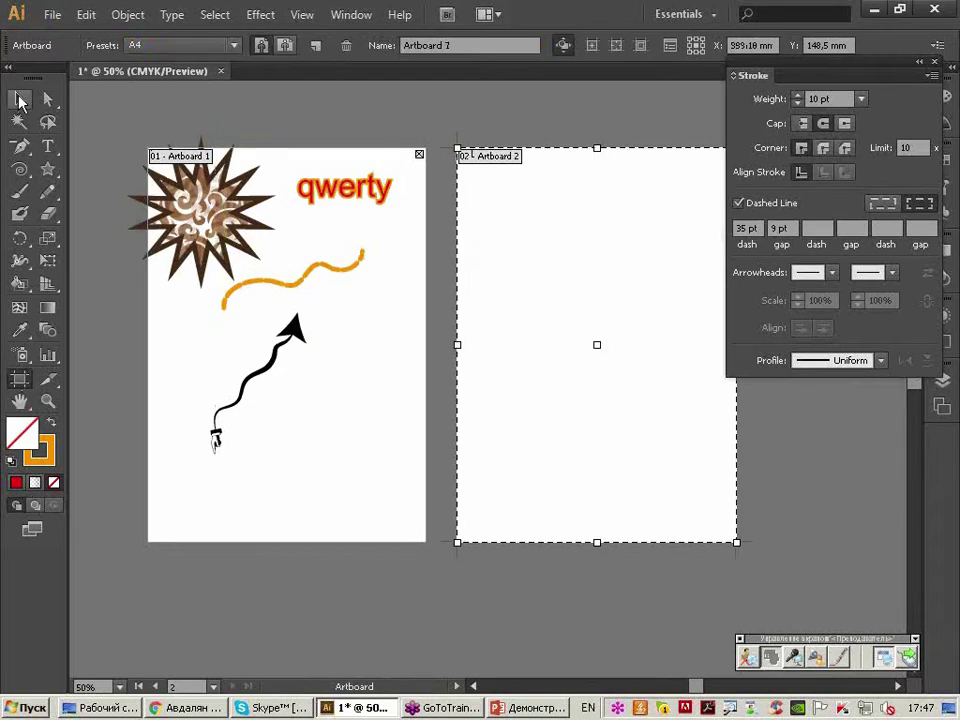
{"action": "left_click", "coordinate": [19, 99]}
Return to the Selection tool and zoom in on the empty Artboard 2.
{"action": "left_click_drag", "start_coordinate": [47, 99], "coordinate": [123, 112]}
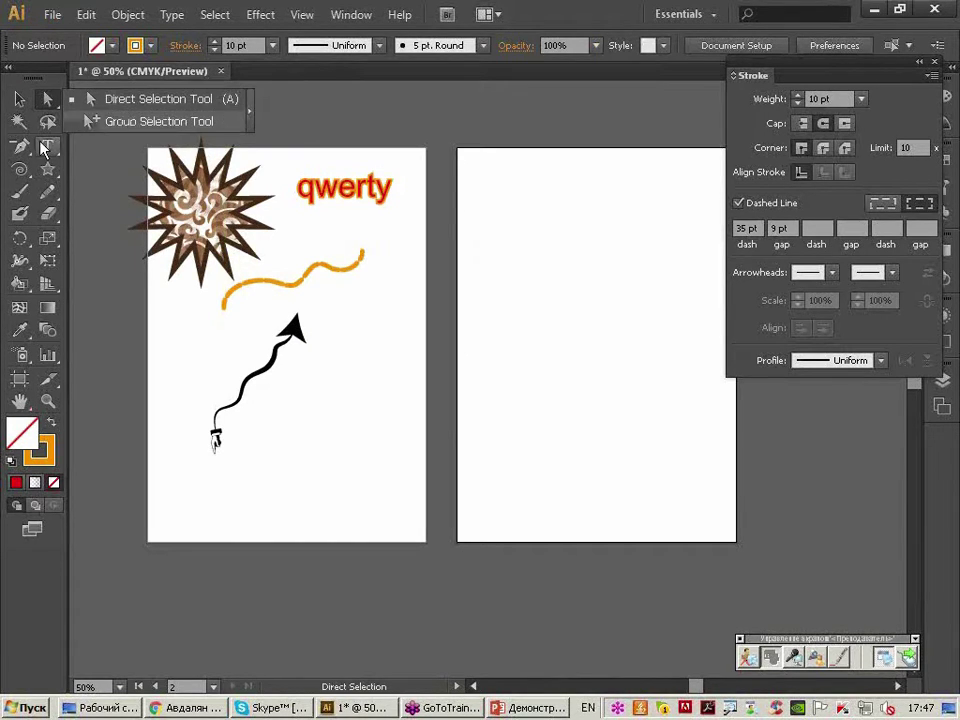
{"action": "mouse_move", "coordinate": [123, 112]}
{"action": "left_mouse_down"}
{"action": "mouse_move", "coordinate": [19, 150]}
{"action": "mouse_move", "coordinate": [95, 190]}
{"action": "left_mouse_up"}
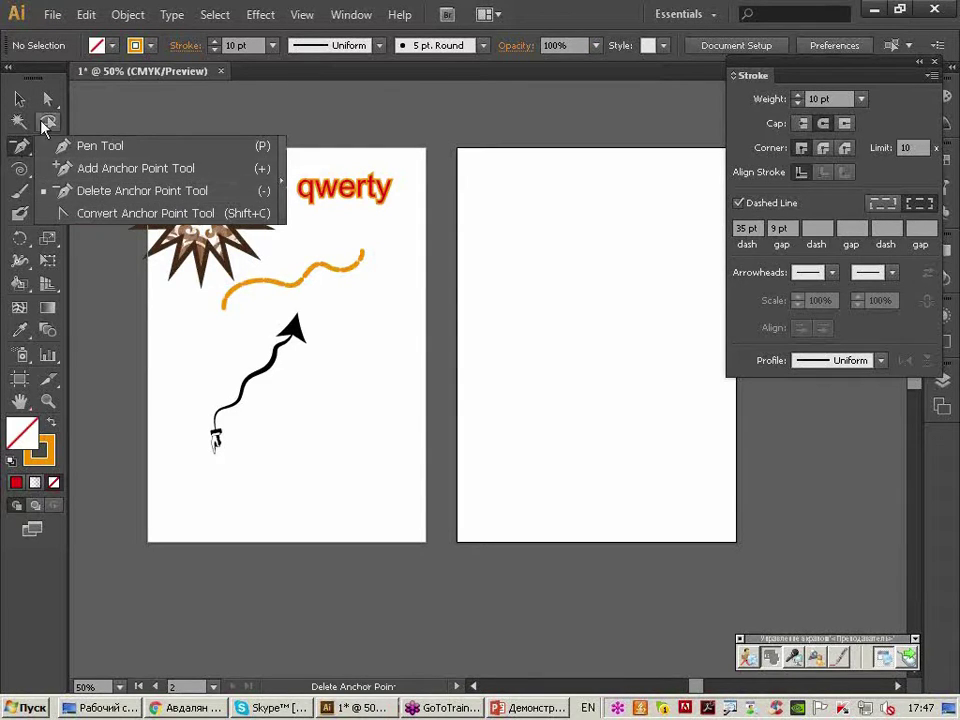
{"action": "left_click", "coordinate": [20, 97]}
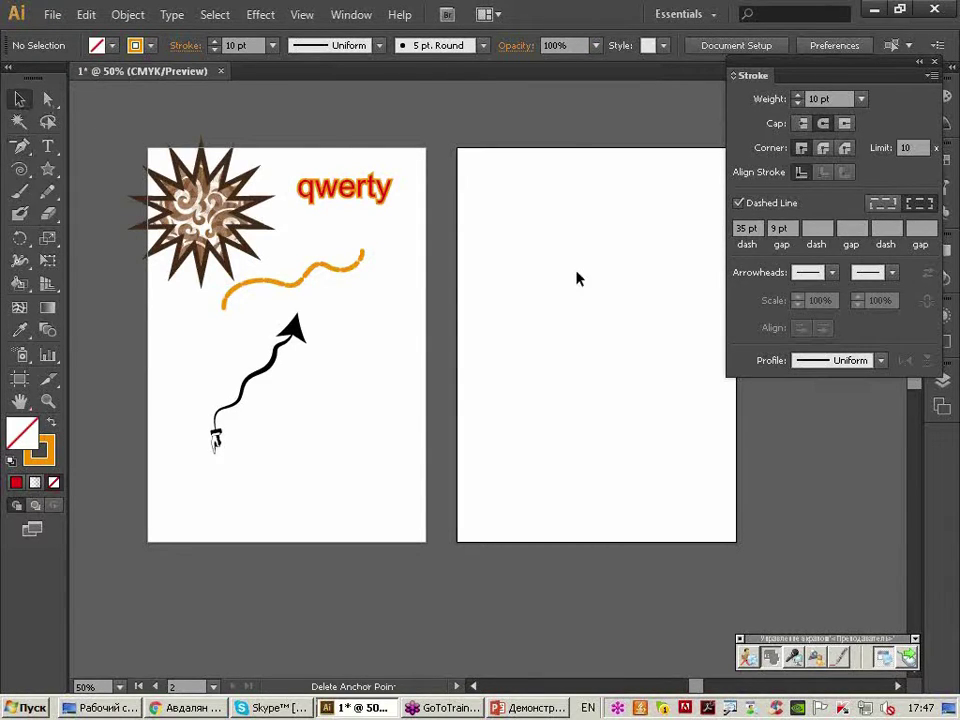
{"action": "left_click_drag", "start_coordinate": [586, 290], "coordinate": [503, 276]}
{"action": "key", "text": "ctrl+plus"}
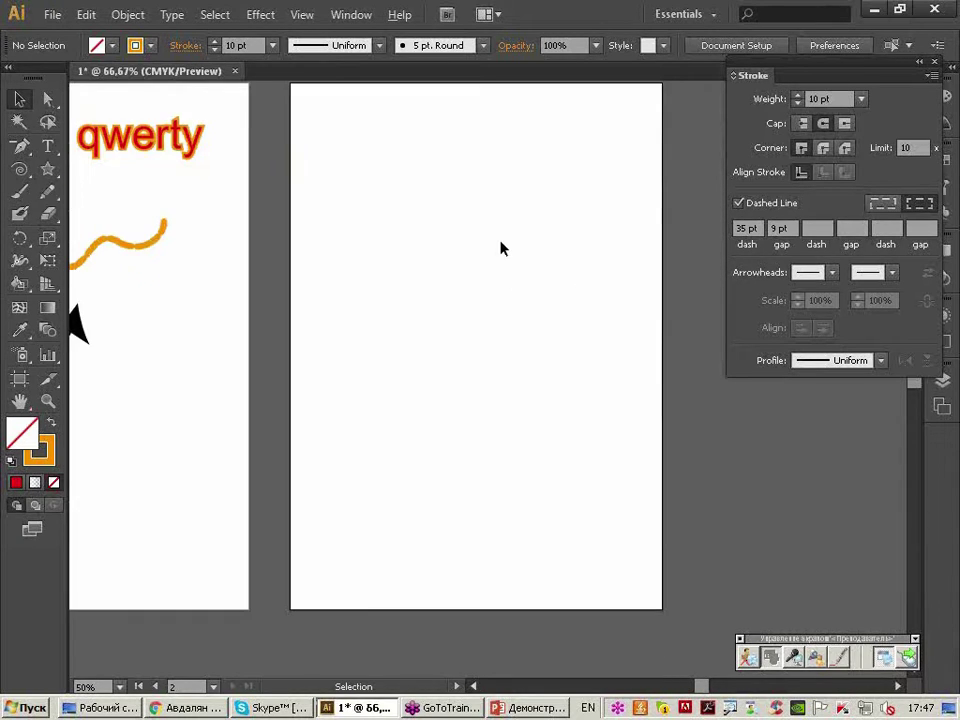
{"action": "scroll", "coordinate": [466, 224], "scroll_direction": "up", "scroll_amount": 1}
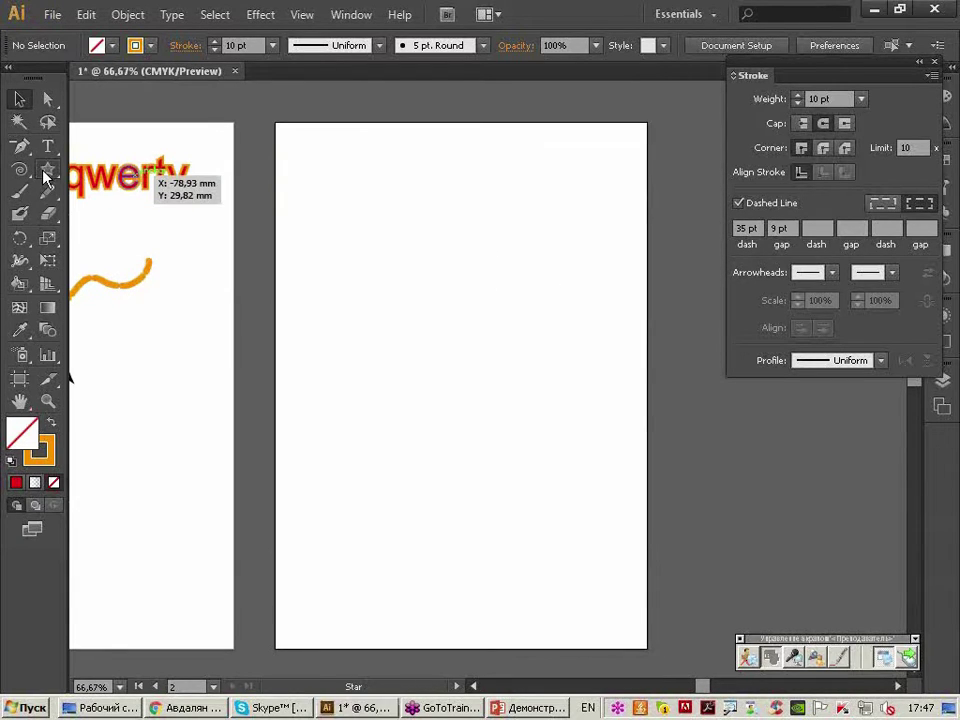
Draw a dashed orange circle on Artboard 2 with a 14 pt stroke weight.
{"action": "left_click_drag", "start_coordinate": [47, 169], "coordinate": [128, 218]}
{"action": "left_click_drag", "start_coordinate": [343, 171], "coordinate": [520, 355]}
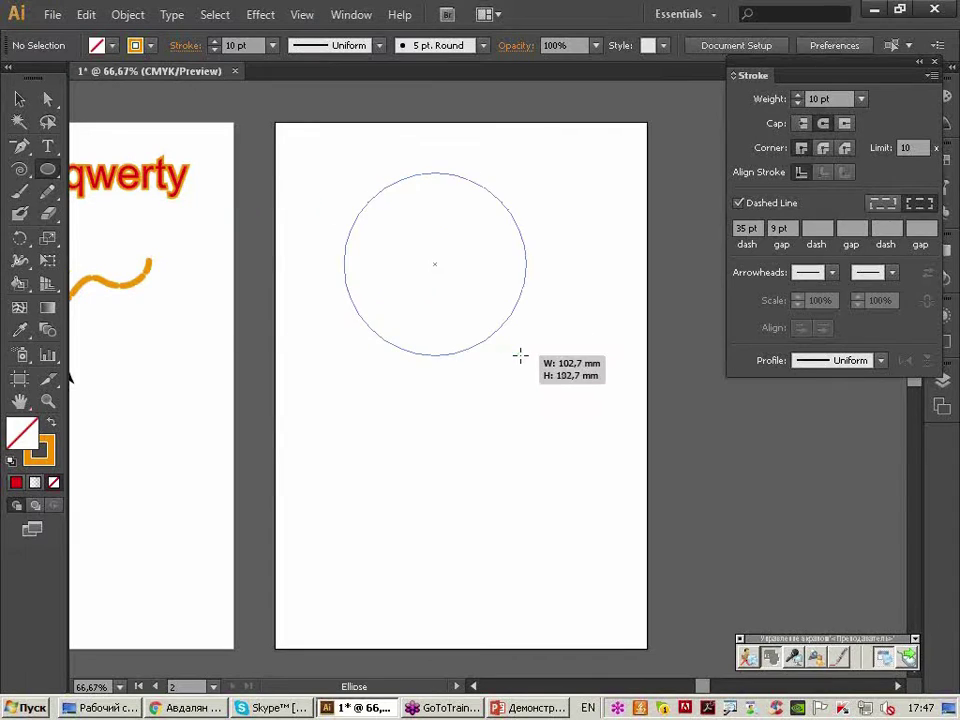
{"action": "scroll", "coordinate": [431, 182], "scroll_direction": "up", "scroll_amount": 2}
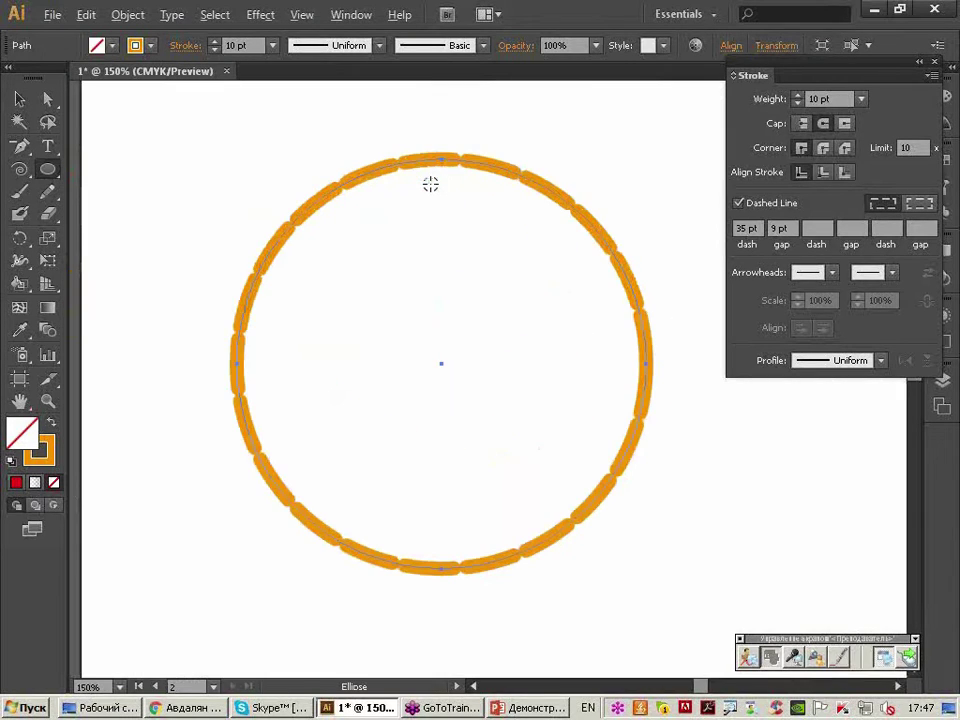
{"action": "key", "text": "alt"}
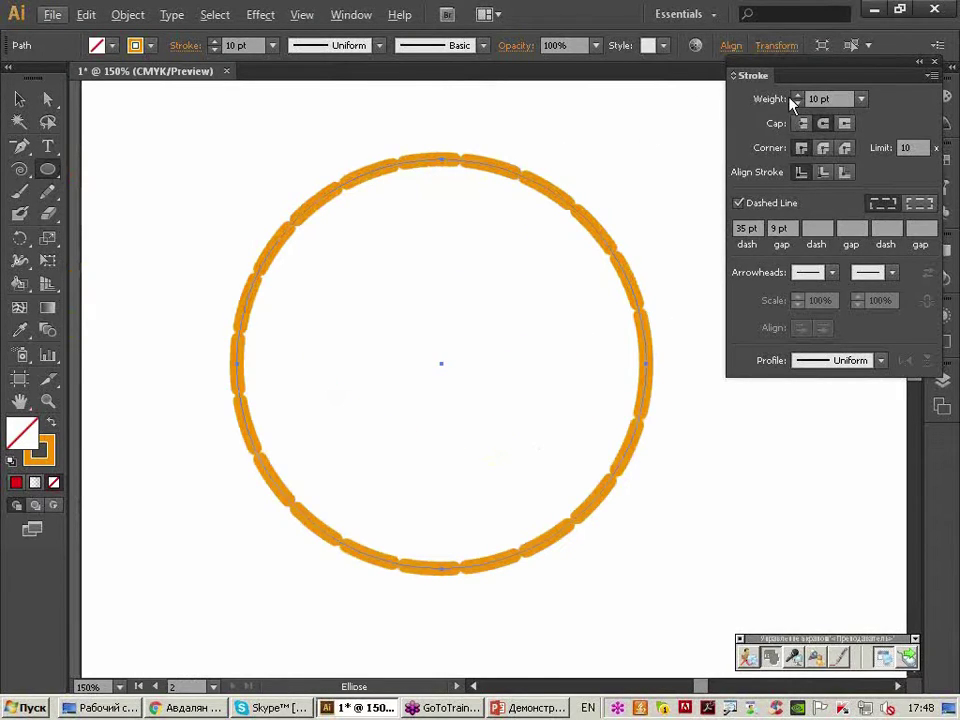
{"action": "left_click", "coordinate": [797, 95]}
{"action": "left_click", "coordinate": [797, 95]}
{"action": "left_click", "coordinate": [797, 95]}
{"action": "left_click", "coordinate": [797, 95]}
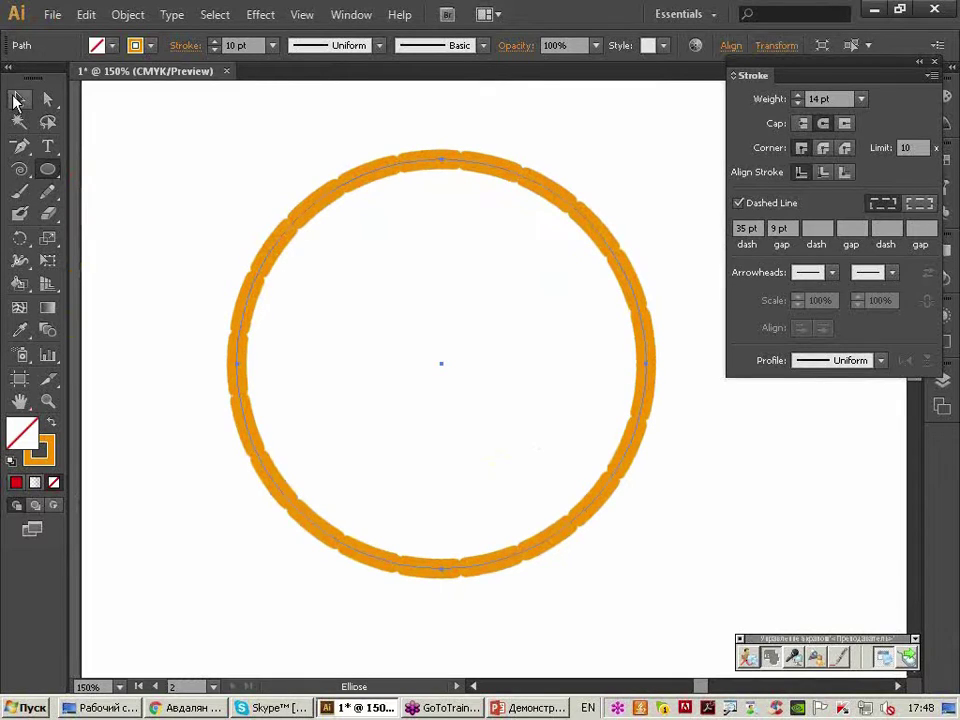
{"action": "left_click", "coordinate": [14, 100]}
Paste a copy of the circle in front with a thinner CMYK Magenta stroke, then deselect.
{"action": "left_click", "coordinate": [86, 14]}
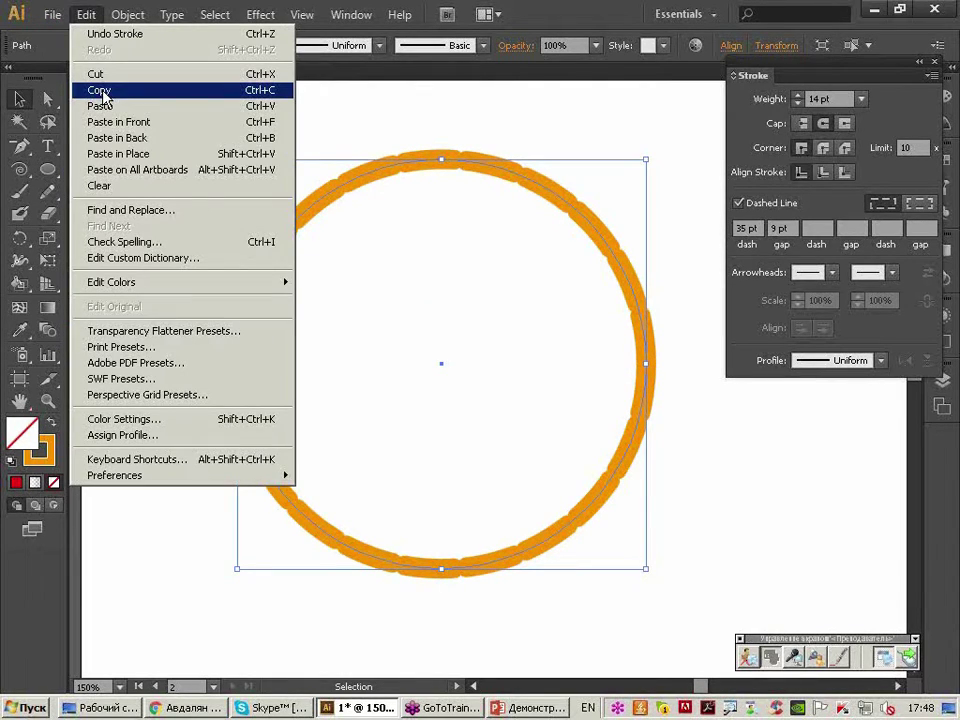
{"action": "left_click", "coordinate": [102, 90]}
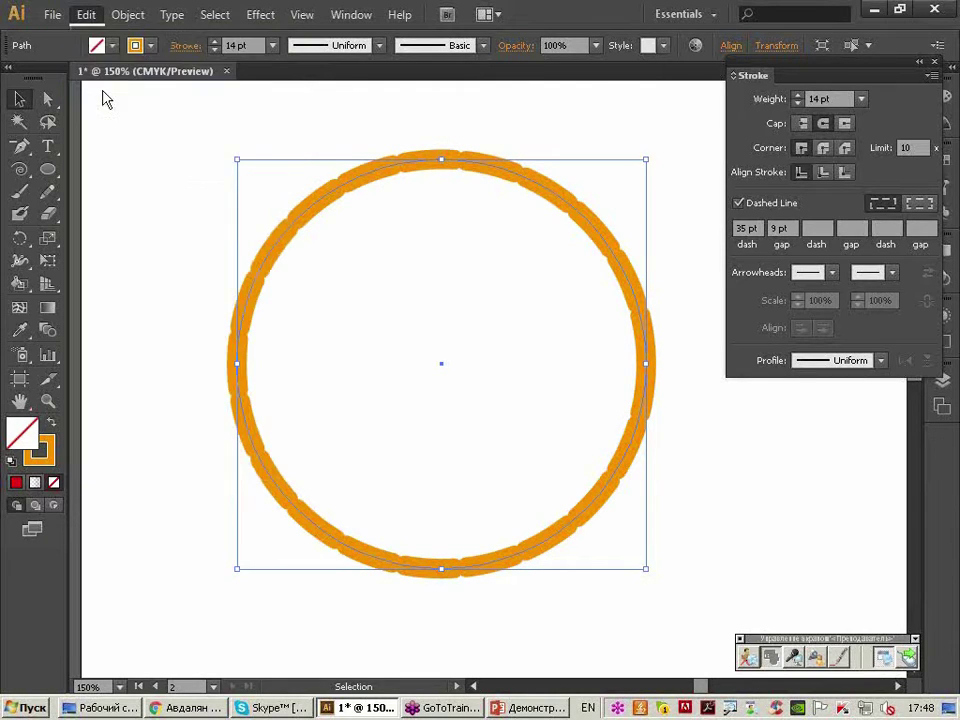
{"action": "left_click", "coordinate": [86, 14]}
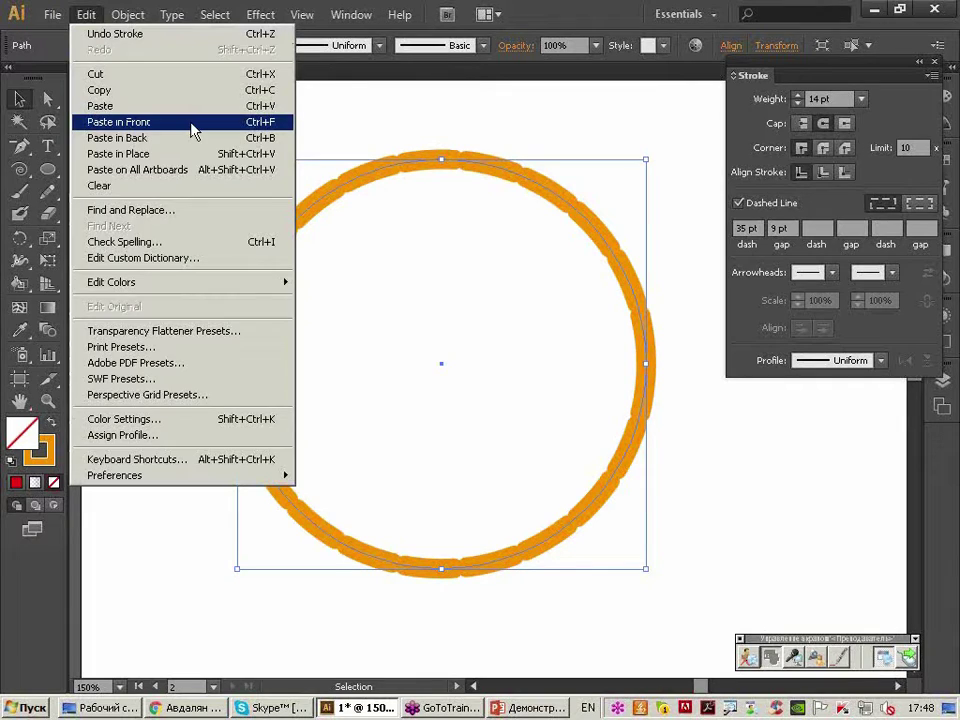
{"action": "left_click", "coordinate": [192, 124]}
{"action": "left_click", "coordinate": [213, 50]}
{"action": "left_click", "coordinate": [213, 50]}
{"action": "left_click", "coordinate": [150, 45]}
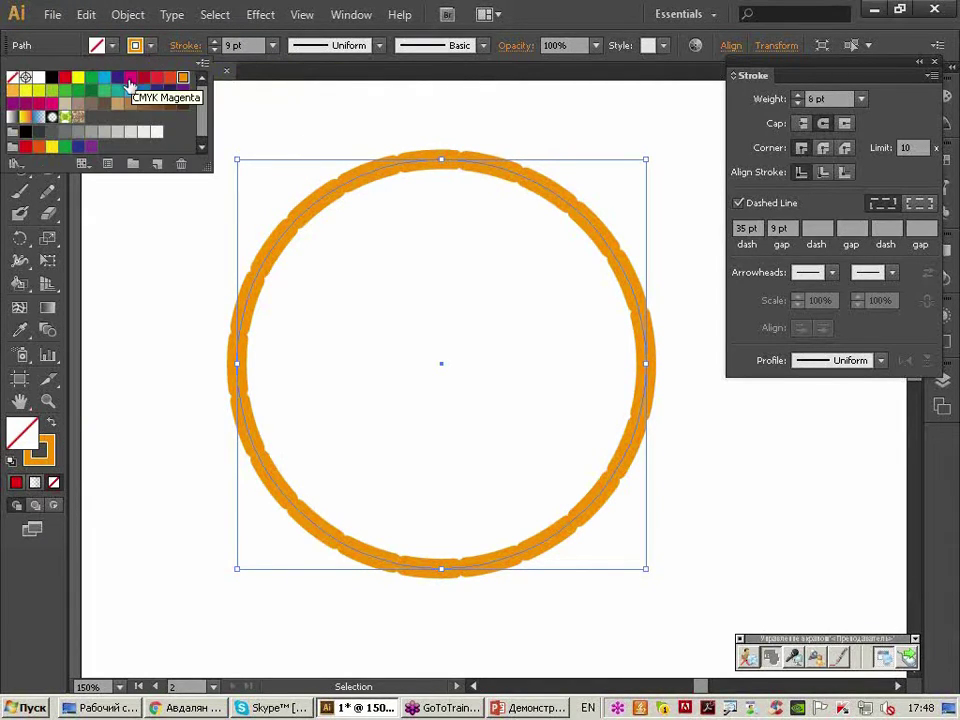
{"action": "left_click", "coordinate": [130, 80]}
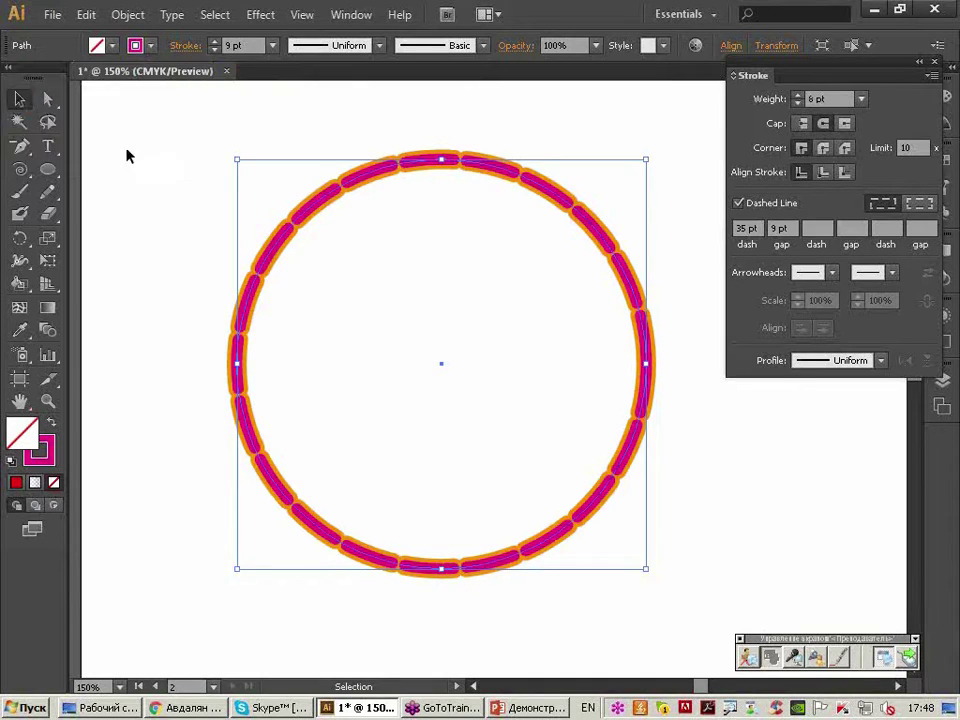
{"action": "left_click", "coordinate": [150, 170]}
{"action": "left_click_drag", "start_coordinate": [493, 317], "coordinate": [467, 285]}
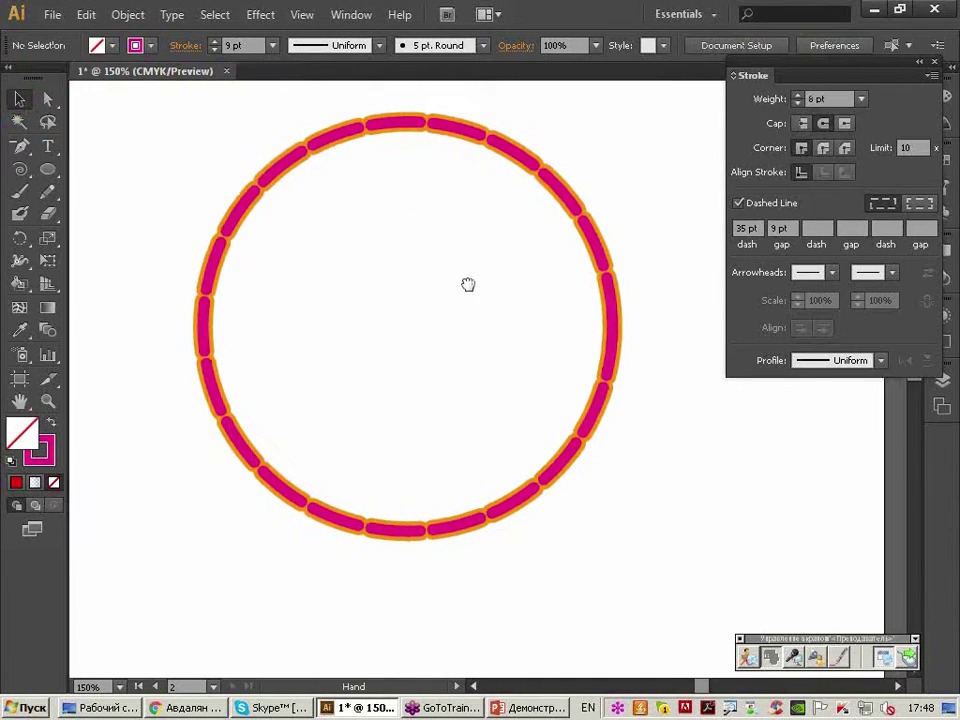
{"action": "left_click", "coordinate": [47, 100]}
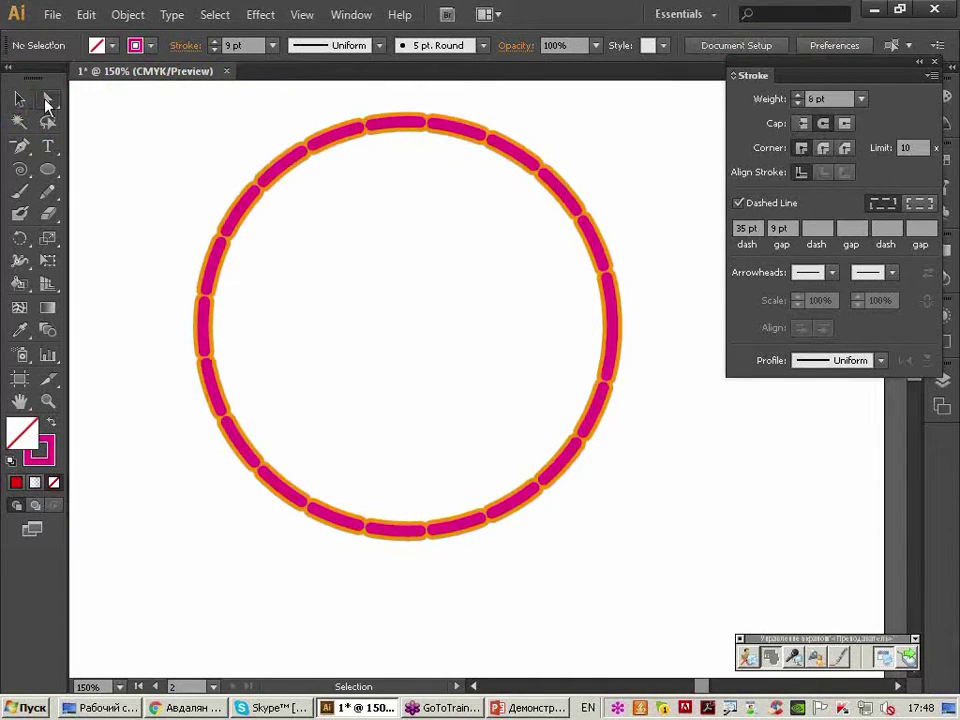
Make the bottom anchor a sharp corner, then lower the top anchor and tilt its handle.
{"action": "left_click", "coordinate": [426, 529]}
{"action": "mouse_move", "coordinate": [412, 534]}
{"action": "left_mouse_down"}
{"action": "mouse_move", "coordinate": [410, 571]}
{"action": "mouse_move", "coordinate": [410, 517]}
{"action": "left_mouse_up"}
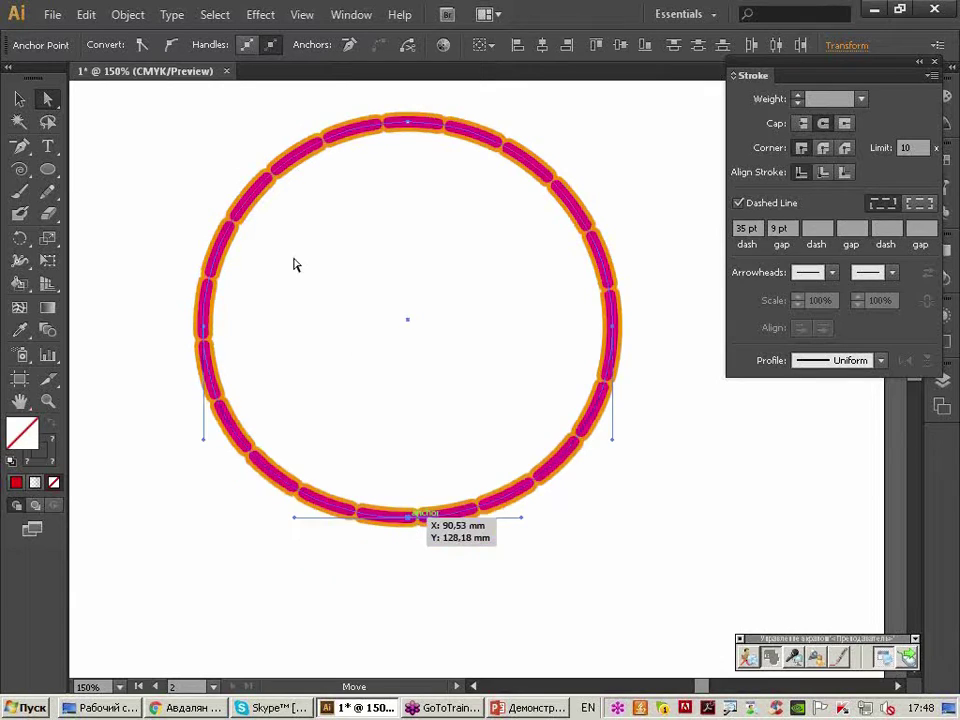
{"action": "mouse_move", "coordinate": [412, 516]}
{"action": "left_mouse_down"}
{"action": "mouse_move", "coordinate": [412, 388]}
{"action": "mouse_move", "coordinate": [408, 535]}
{"action": "left_mouse_up"}
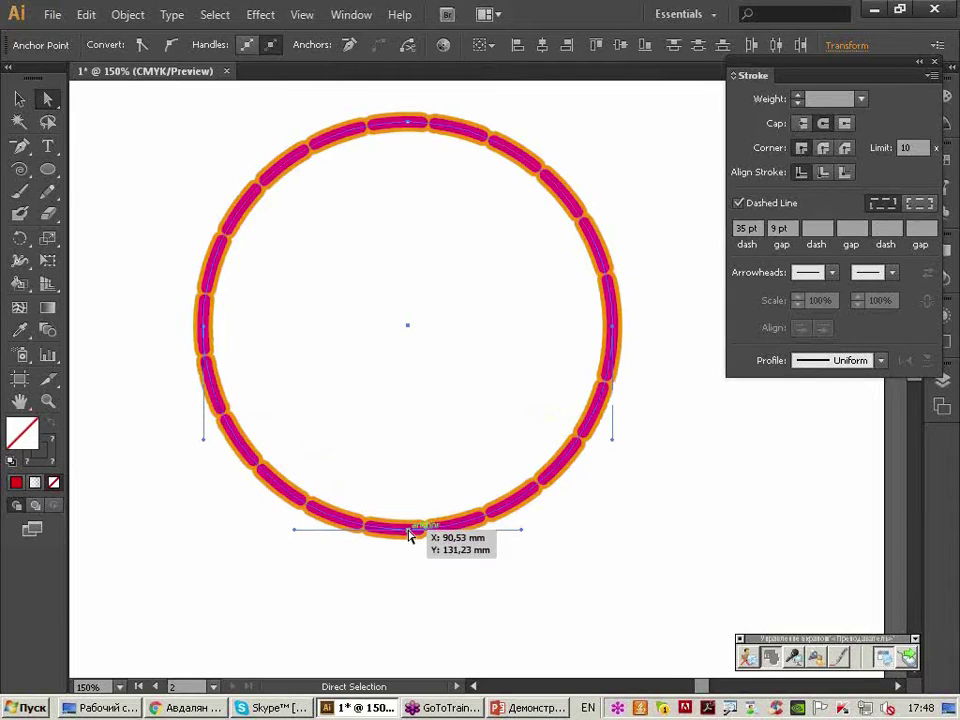
{"action": "left_click", "coordinate": [134, 47]}
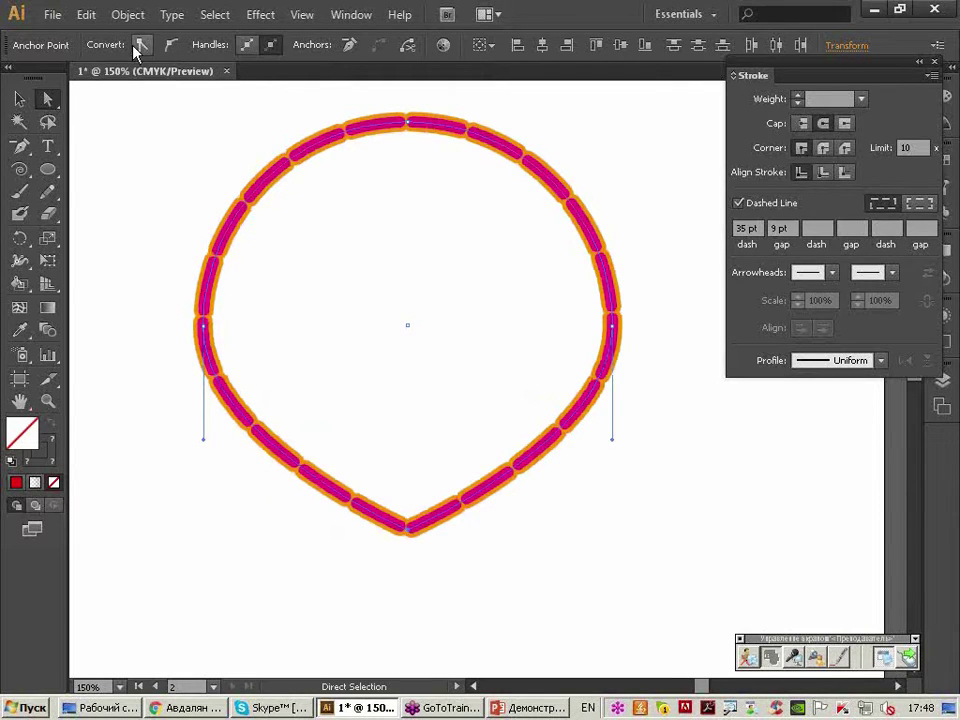
{"action": "left_click", "coordinate": [408, 123]}
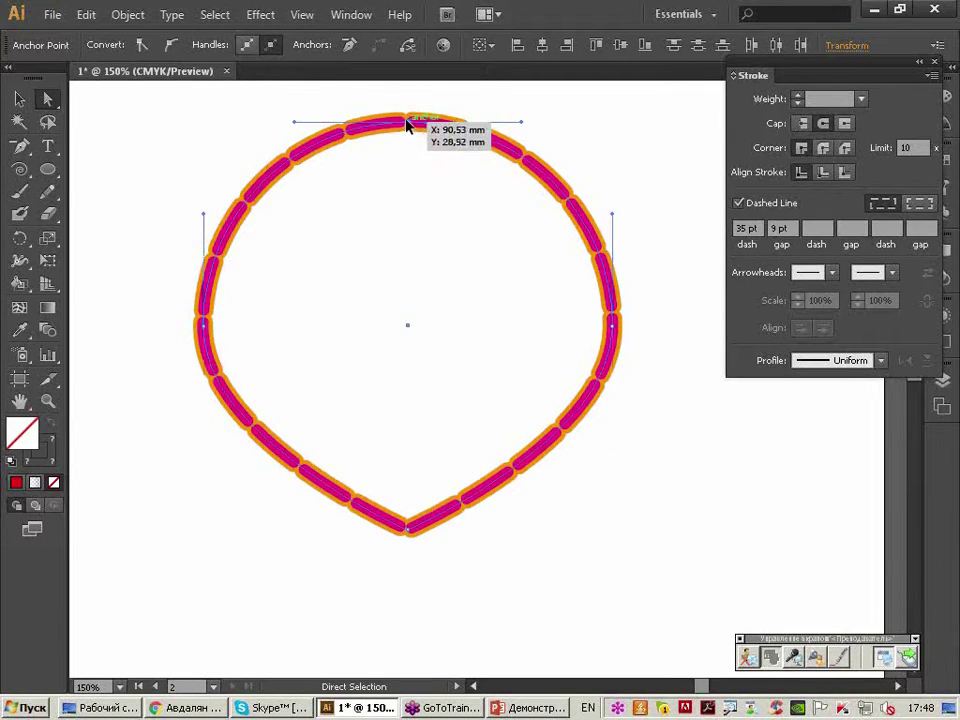
{"action": "left_click_drag", "start_coordinate": [408, 125], "coordinate": [407, 208]}
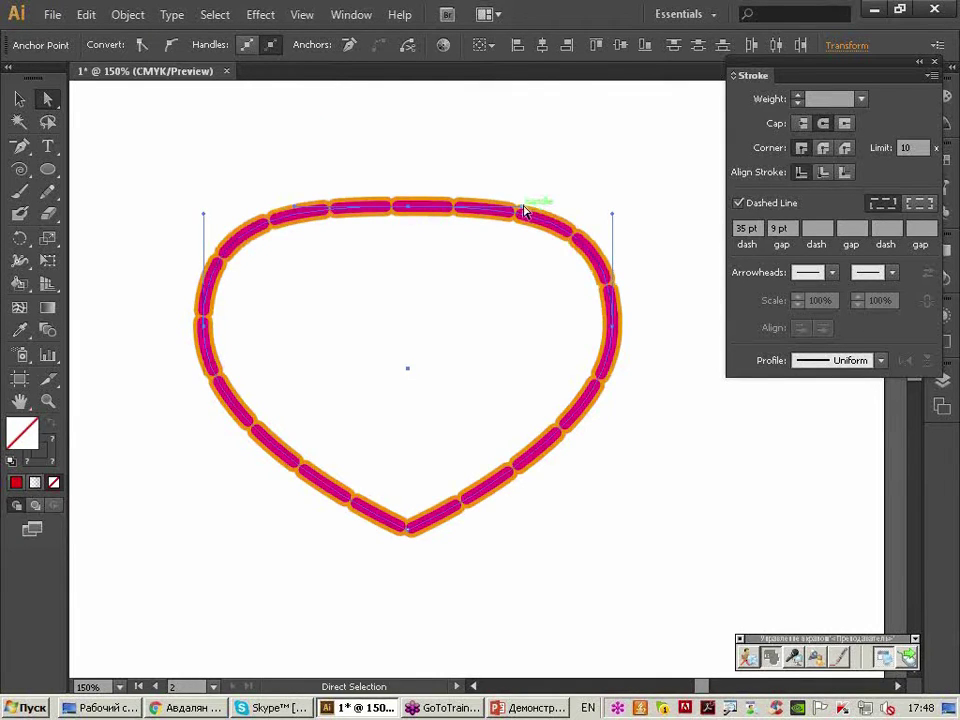
{"action": "mouse_move", "coordinate": [520, 209]}
{"action": "left_mouse_down"}
{"action": "mouse_move", "coordinate": [524, 172]}
{"action": "mouse_move", "coordinate": [502, 124]}
{"action": "left_mouse_up"}
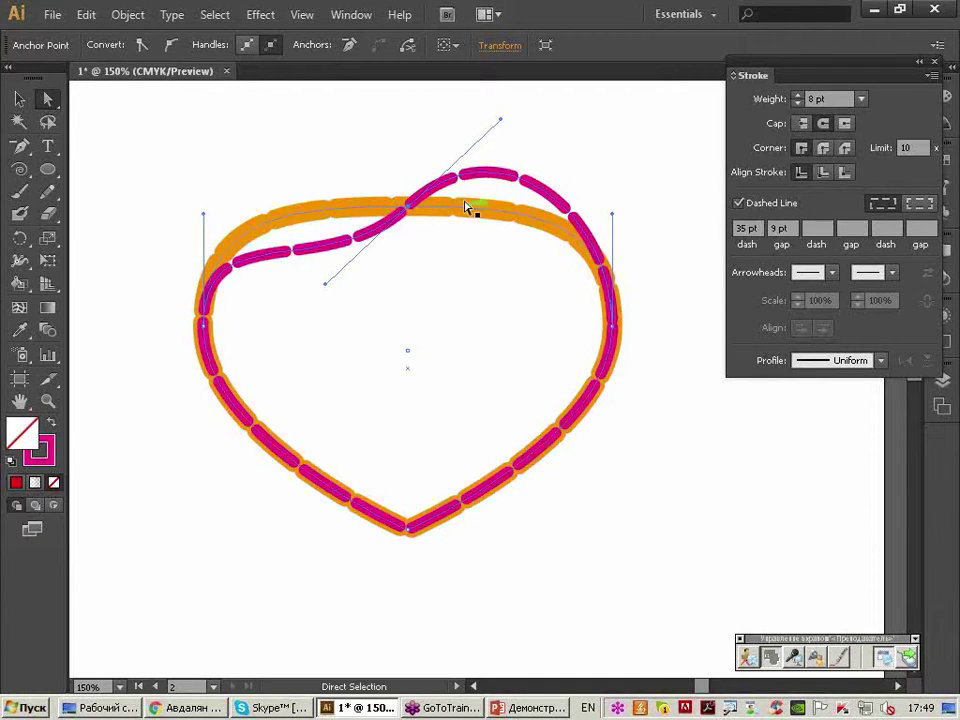
Float the Appearance panel and select the orange 14 pt dashed heart path.
{"action": "left_click", "coordinate": [22, 98]}
{"action": "scroll", "coordinate": [103, 137], "scroll_direction": "down", "scroll_amount": 1}
{"action": "scroll", "coordinate": [100, 136], "scroll_direction": "down", "scroll_amount": 1}
{"action": "left_click_drag", "start_coordinate": [265, 345], "coordinate": [324, 279]}
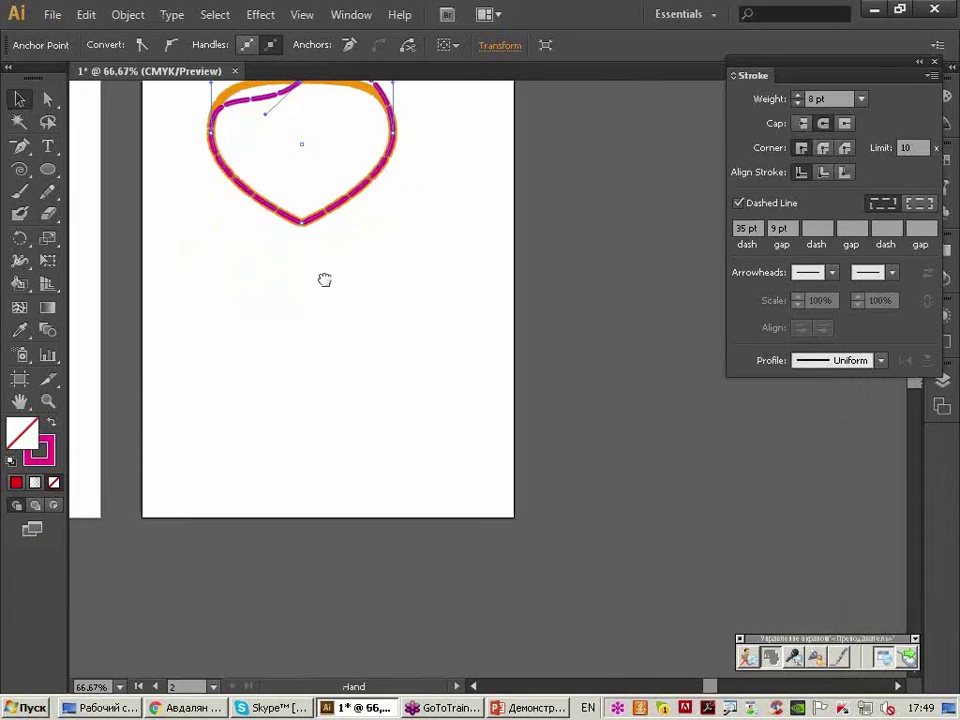
{"action": "left_click", "coordinate": [934, 107]}
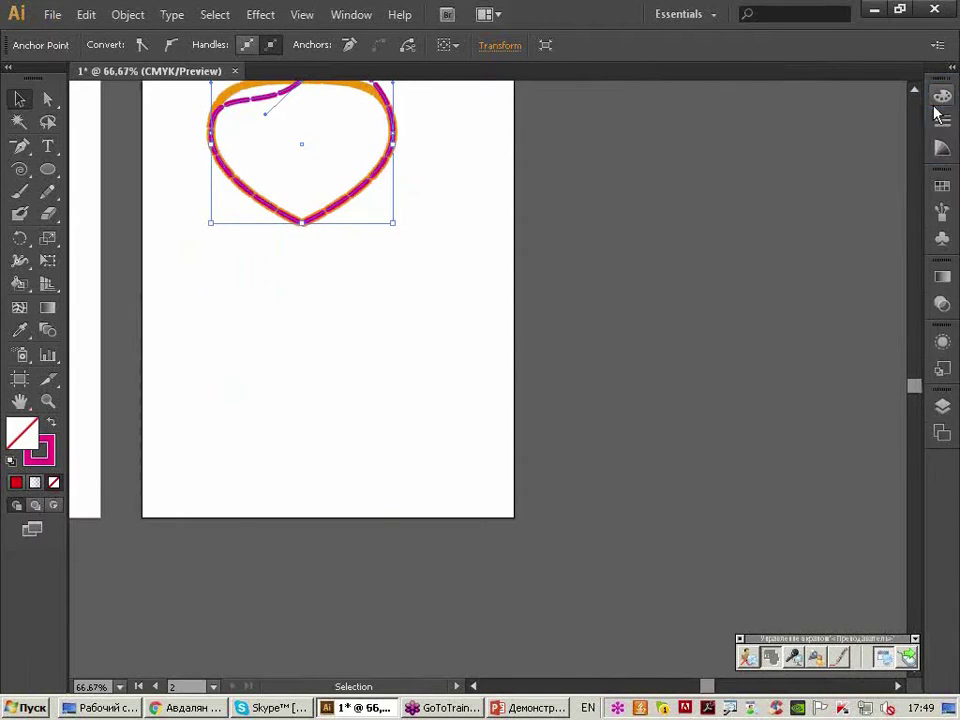
{"action": "left_click", "coordinate": [362, 15]}
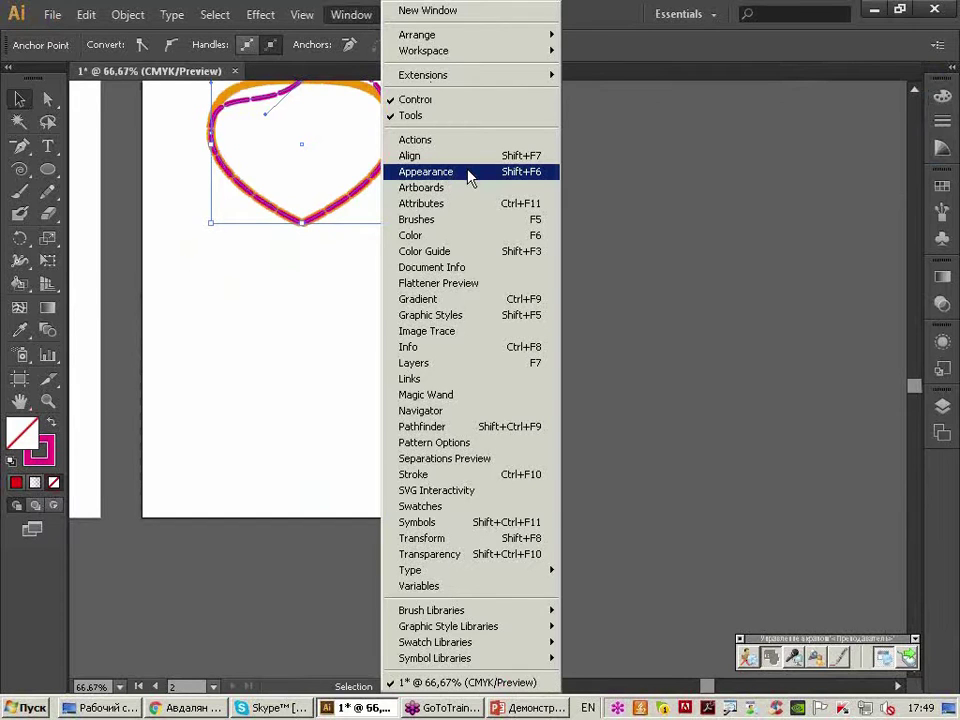
{"action": "left_click", "coordinate": [470, 176]}
{"action": "left_click_drag", "start_coordinate": [730, 328], "coordinate": [532, 190]}
{"action": "left_click", "coordinate": [888, 328]}
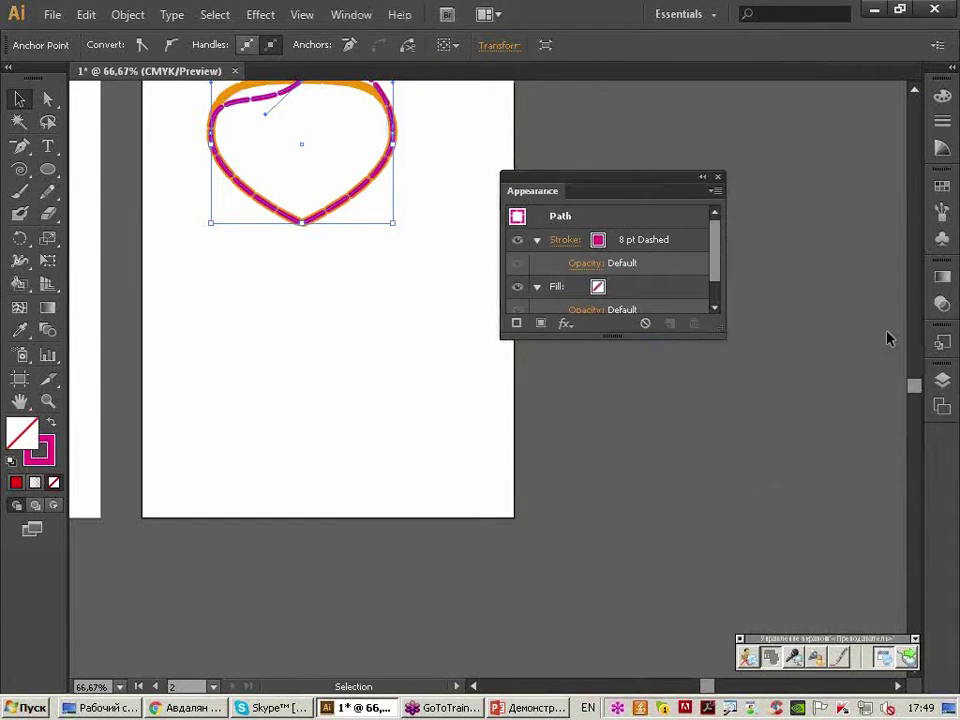
{"action": "left_click", "coordinate": [244, 95]}
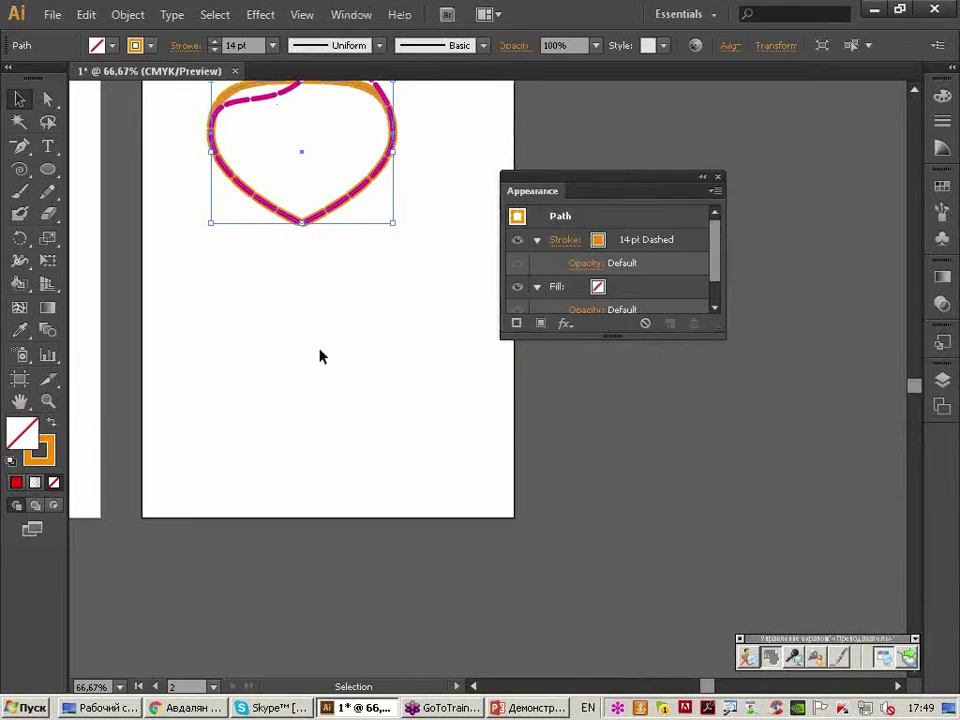
Draw a large 12 pt orange dashed circle below the heart and enlarge the Appearance panel.
{"action": "left_click", "coordinate": [47, 169]}
{"action": "left_click_drag", "start_coordinate": [207, 281], "coordinate": [401, 461]}
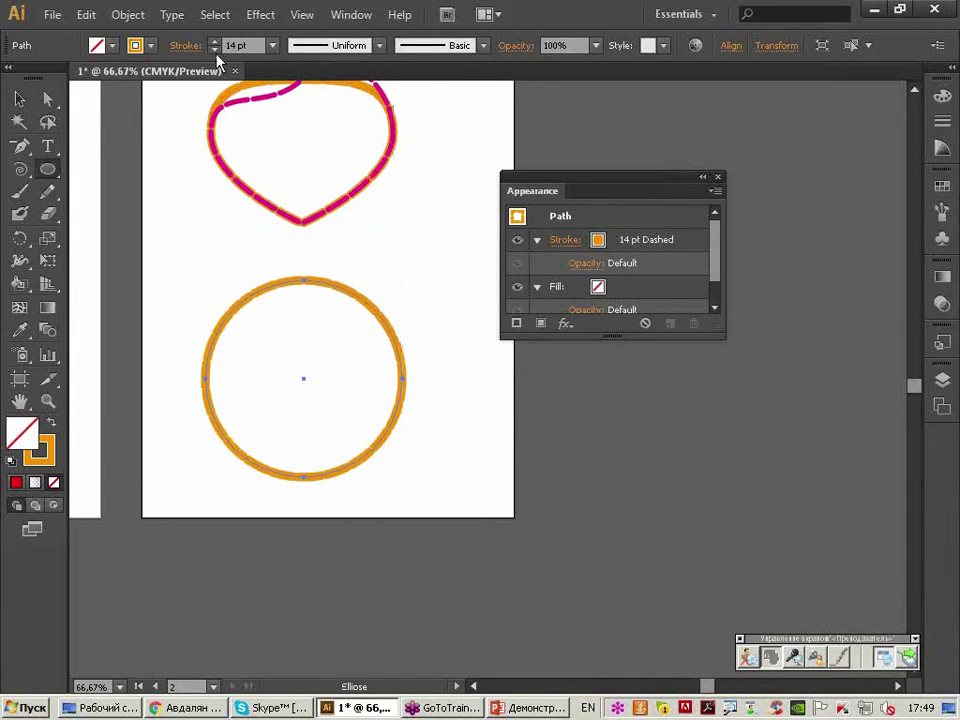
{"action": "key", "text": "v"}
{"action": "left_click_drag", "start_coordinate": [552, 192], "coordinate": [510, 180]}
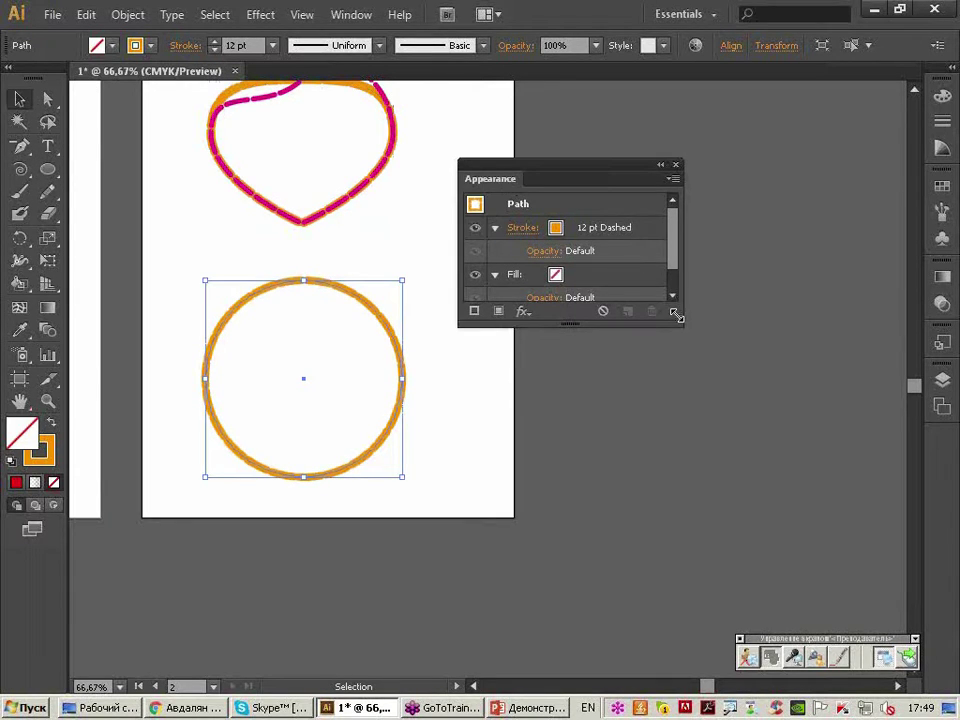
{"action": "left_click_drag", "start_coordinate": [676, 307], "coordinate": [739, 367]}
{"action": "scroll", "coordinate": [281, 325], "scroll_direction": "up", "scroll_amount": 2}
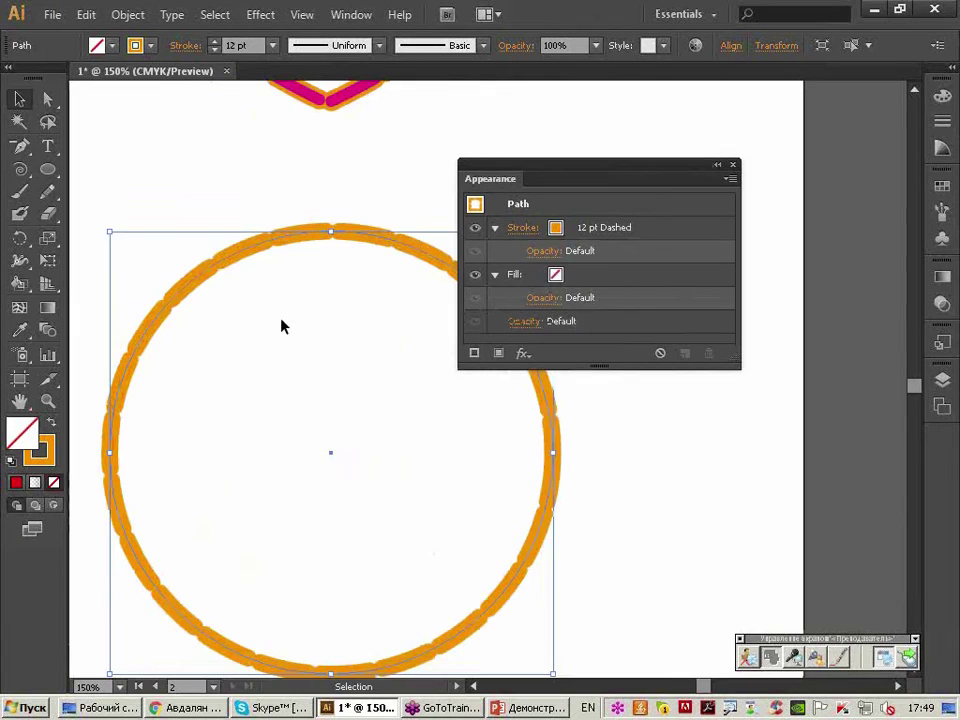
{"action": "mouse_move", "coordinate": [475, 165]}
{"action": "left_mouse_down"}
{"action": "mouse_move", "coordinate": [462, 118]}
{"action": "mouse_move", "coordinate": [494, 106]}
{"action": "left_mouse_up"}
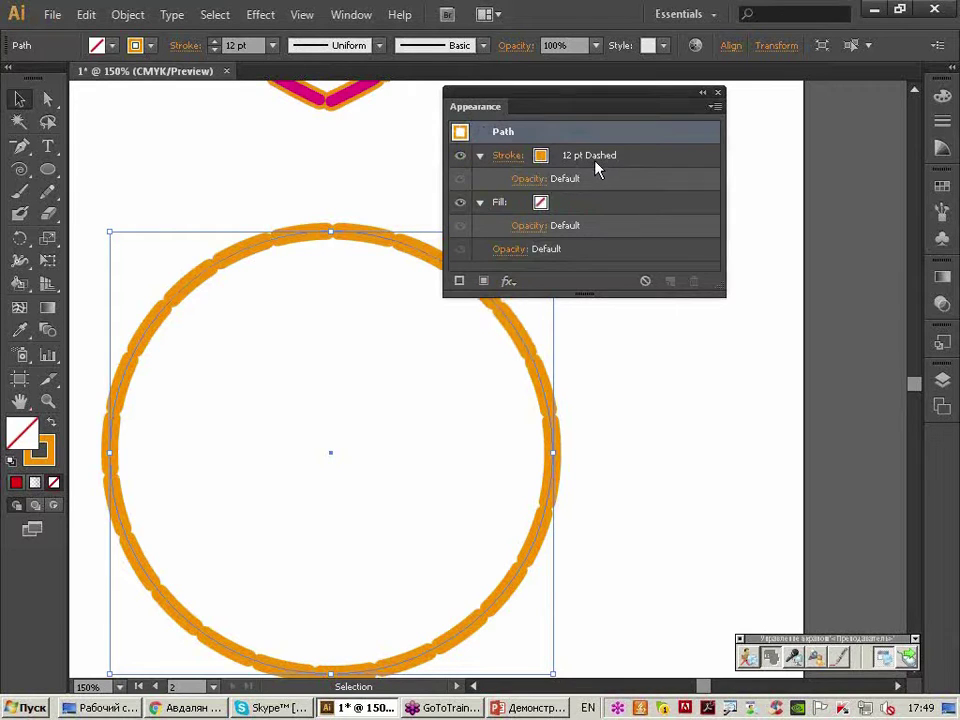
{"action": "left_click", "coordinate": [480, 203]}
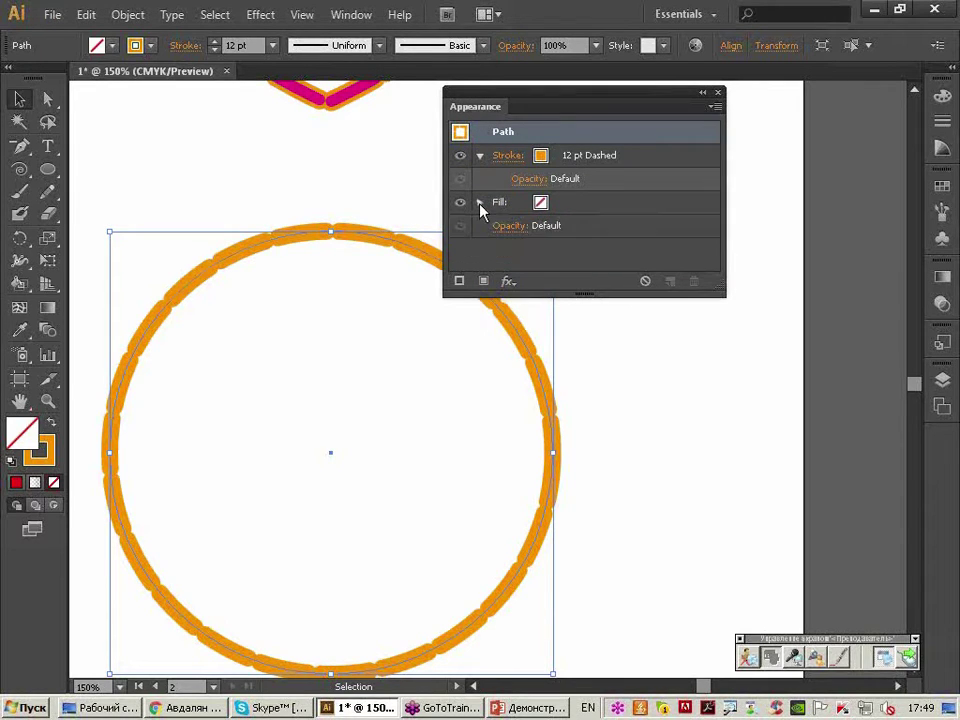
Add a new stroke to the circle, duplicating its 12 pt orange dashed stroke.
{"action": "mouse_move", "coordinate": [600, 104]}
{"action": "left_mouse_down"}
{"action": "mouse_move", "coordinate": [656, 100]}
{"action": "mouse_move", "coordinate": [568, 90]}
{"action": "left_mouse_up"}
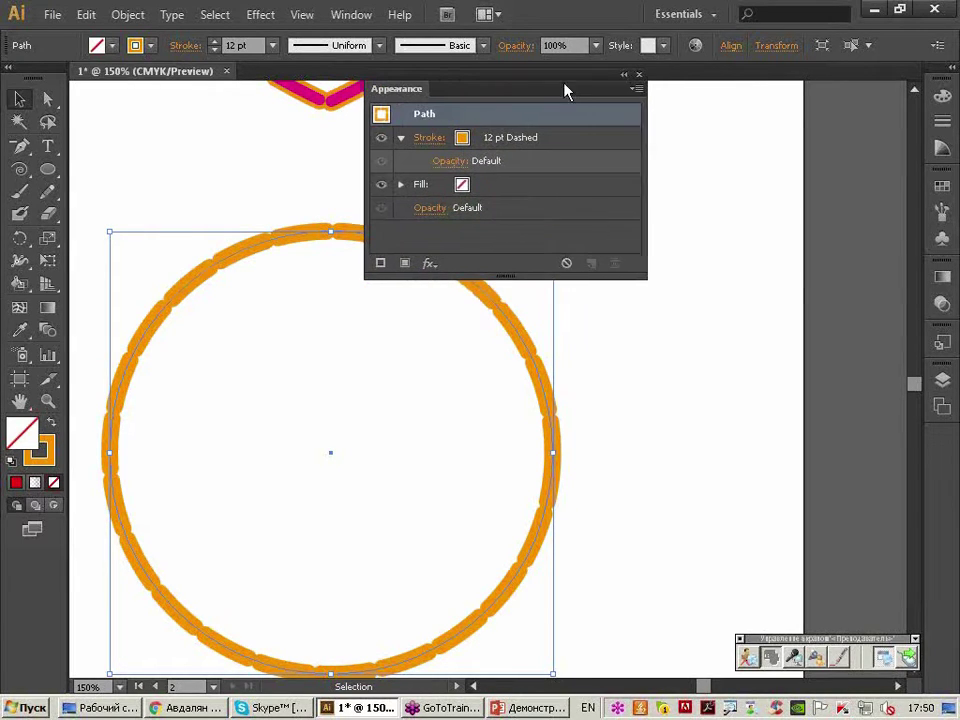
{"action": "left_click", "coordinate": [637, 89]}
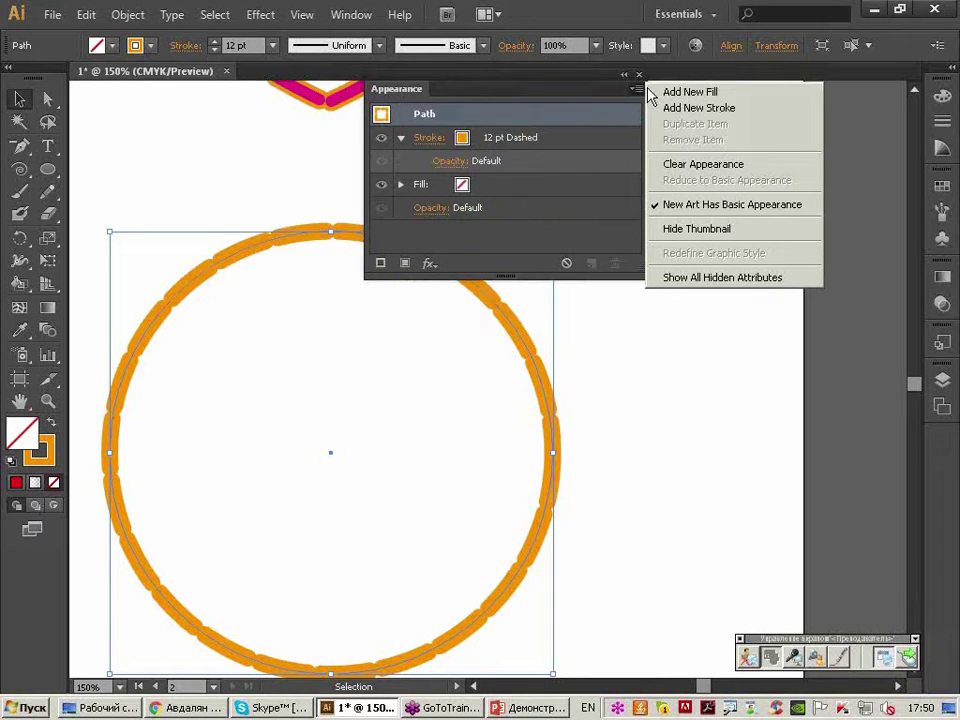
{"action": "left_click", "coordinate": [738, 117]}
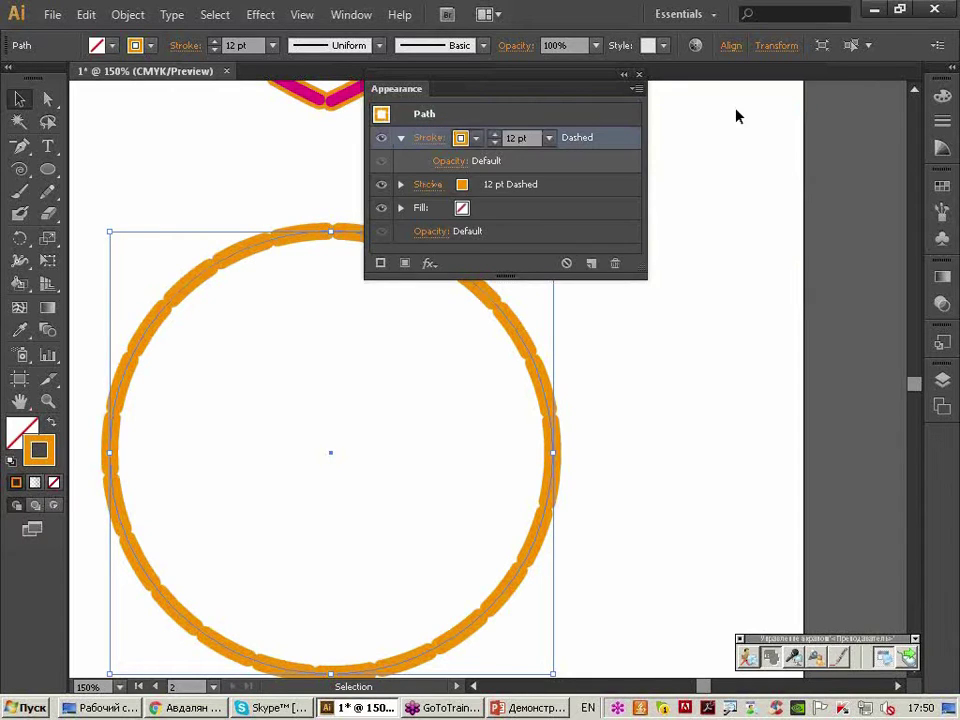
{"action": "left_click_drag", "start_coordinate": [488, 100], "coordinate": [617, 95]}
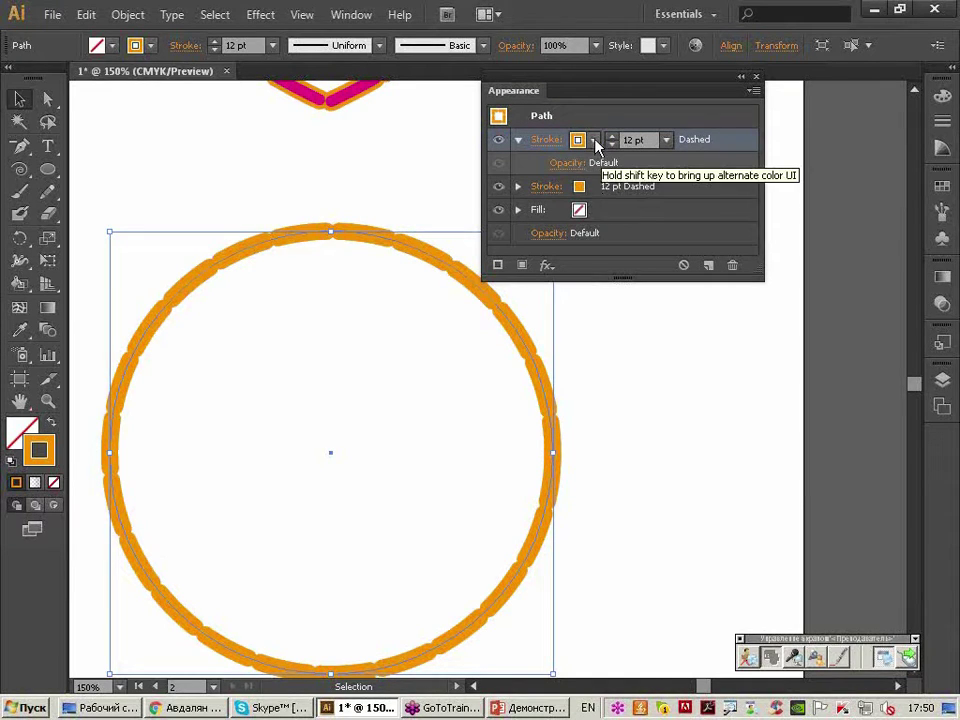
Make the circle's new top stroke CMYK Red at 5 pt weight.
{"action": "left_click", "coordinate": [595, 141]}
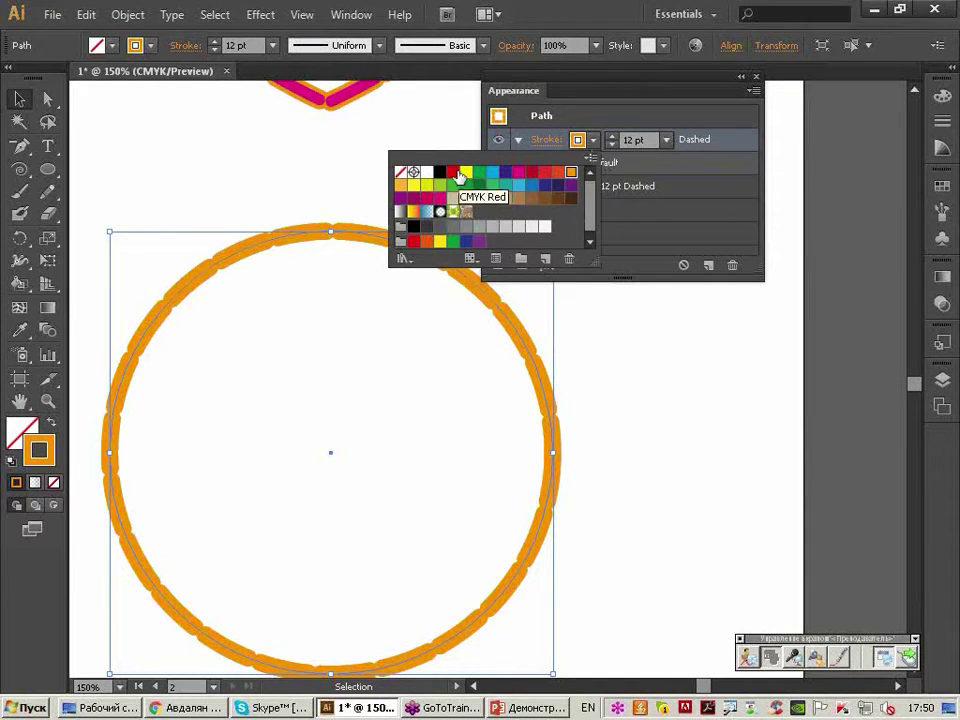
{"action": "left_click", "coordinate": [452, 172]}
{"action": "left_click", "coordinate": [613, 144]}
{"action": "left_click", "coordinate": [613, 144]}
{"action": "left_click", "coordinate": [612, 144]}
{"action": "left_click", "coordinate": [612, 144]}
{"action": "left_click", "coordinate": [612, 144]}
{"action": "left_click", "coordinate": [612, 144]}
{"action": "left_click", "coordinate": [612, 144]}
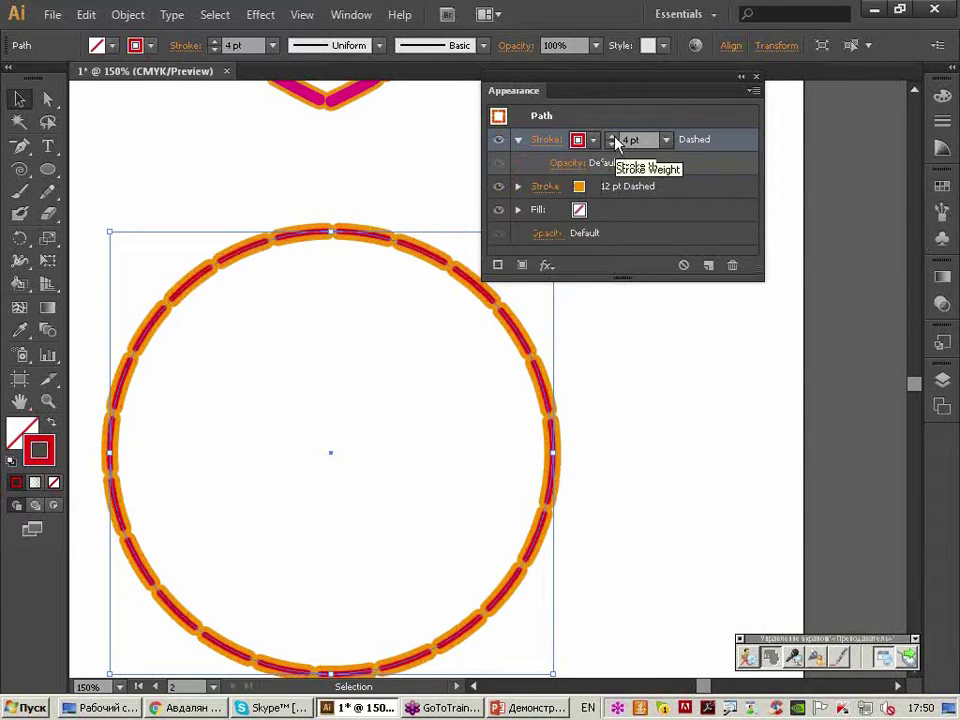
{"action": "left_click", "coordinate": [612, 144]}
{"action": "mouse_move", "coordinate": [614, 92]}
{"action": "left_mouse_down"}
{"action": "mouse_move", "coordinate": [638, 82]}
{"action": "mouse_move", "coordinate": [681, 88]}
{"action": "left_mouse_up"}
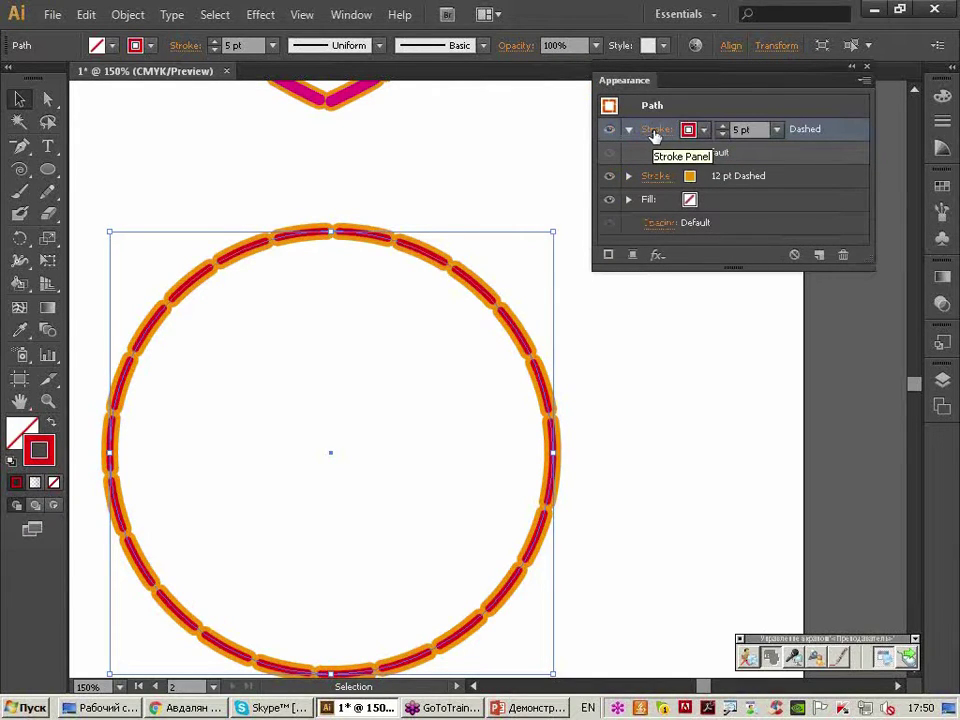
Give the red stroke 3 pt dashes with 12 pt gaps.
{"action": "left_click", "coordinate": [655, 131]}
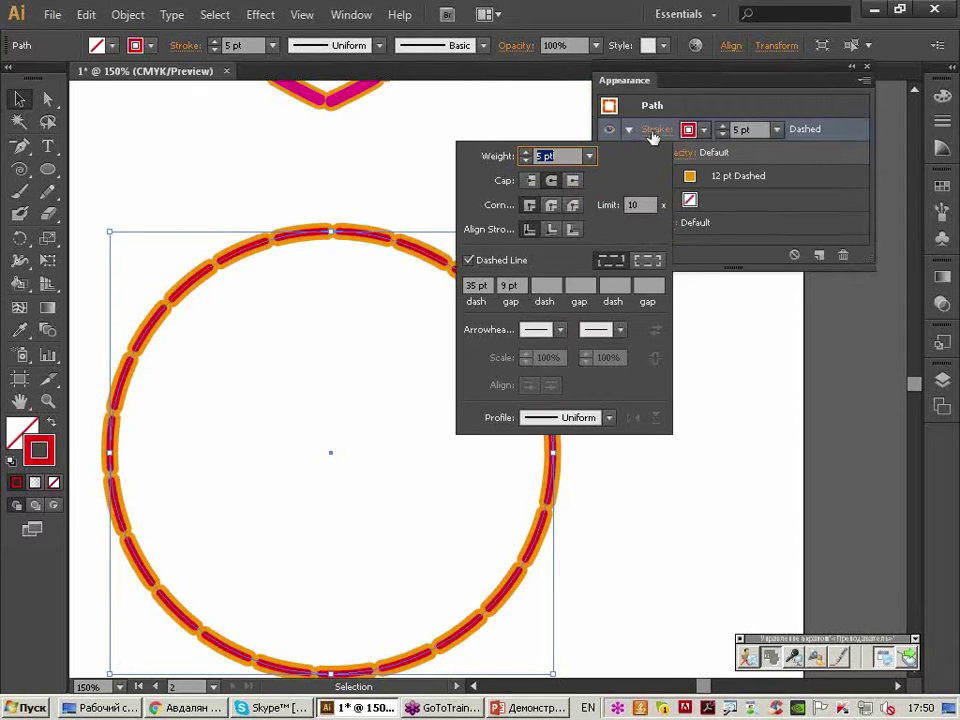
{"action": "left_click", "coordinate": [533, 180]}
{"action": "left_click", "coordinate": [475, 286]}
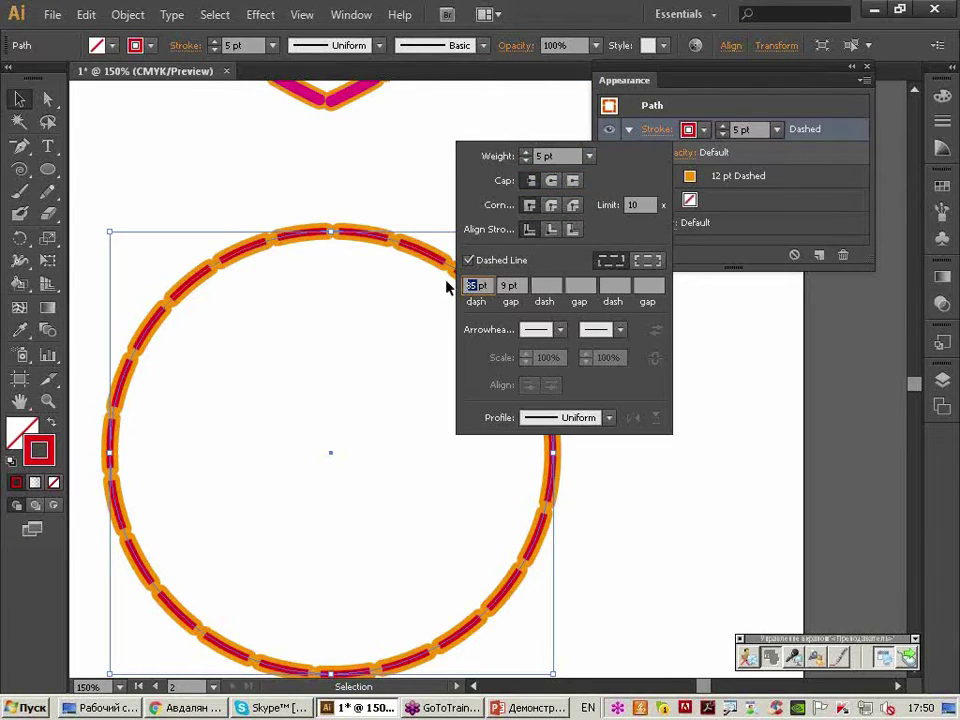
{"action": "type", "text": "3"}
{"action": "key", "text": "Tab"}
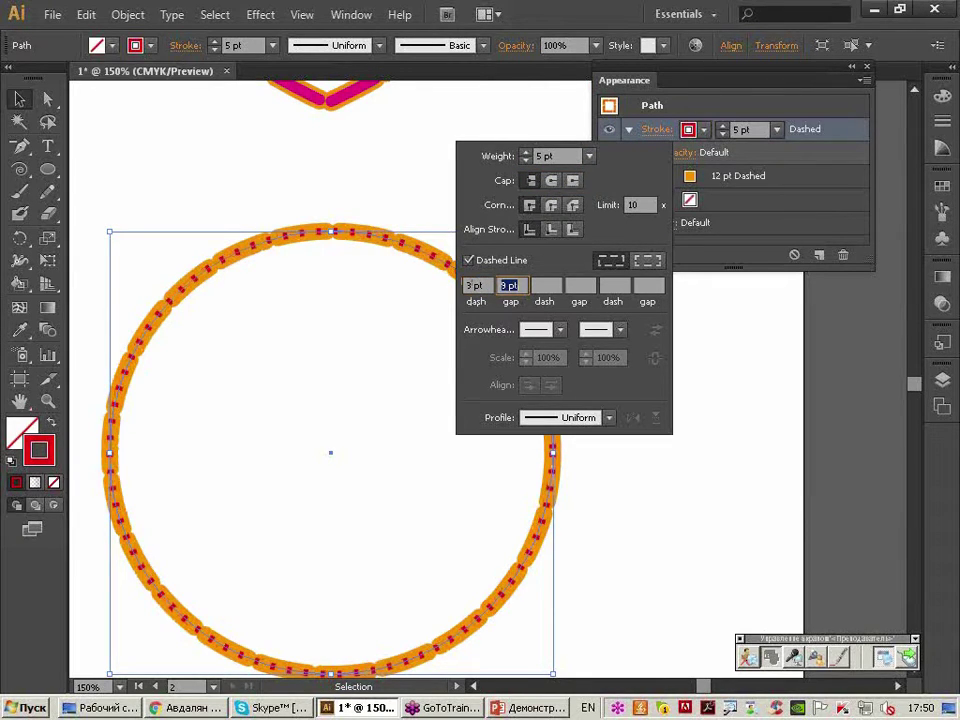
{"action": "type", "text": "12"}
{"action": "key", "text": "Tab"}
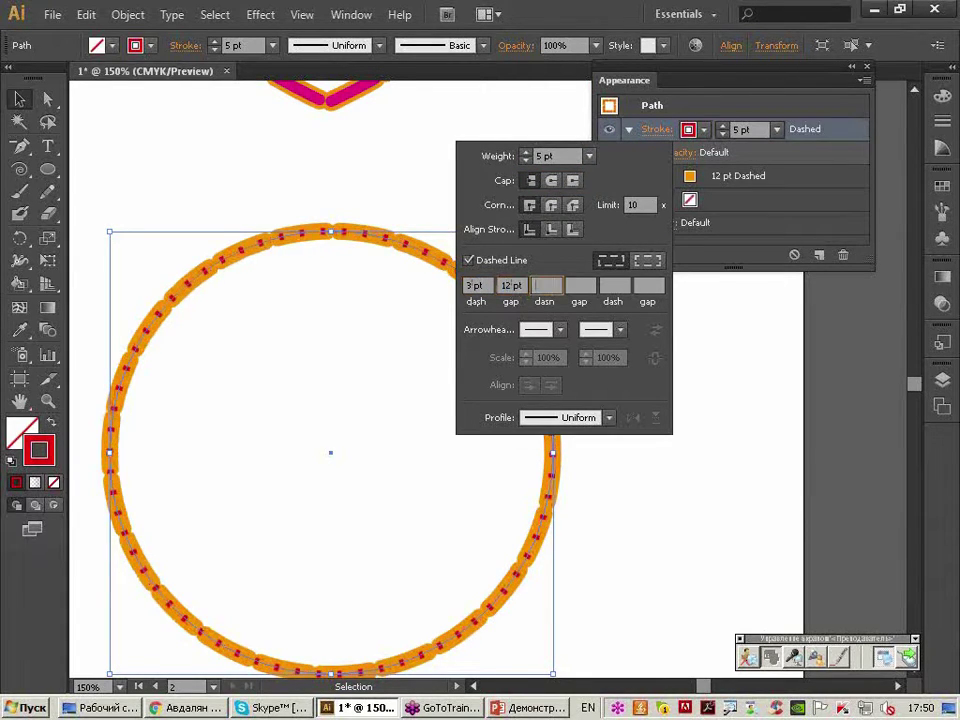
{"action": "left_click", "coordinate": [884, 175]}
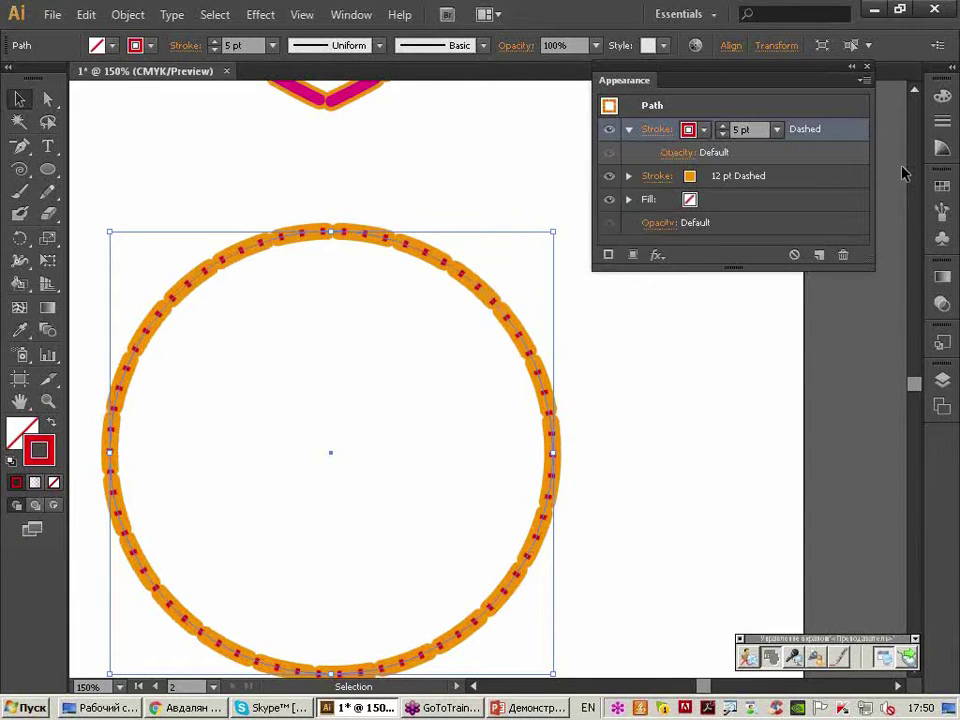
Check the red and orange stroke entries in the Appearance panel, then deselect the circle.
{"action": "left_click_drag", "start_coordinate": [760, 82], "coordinate": [691, 61]}
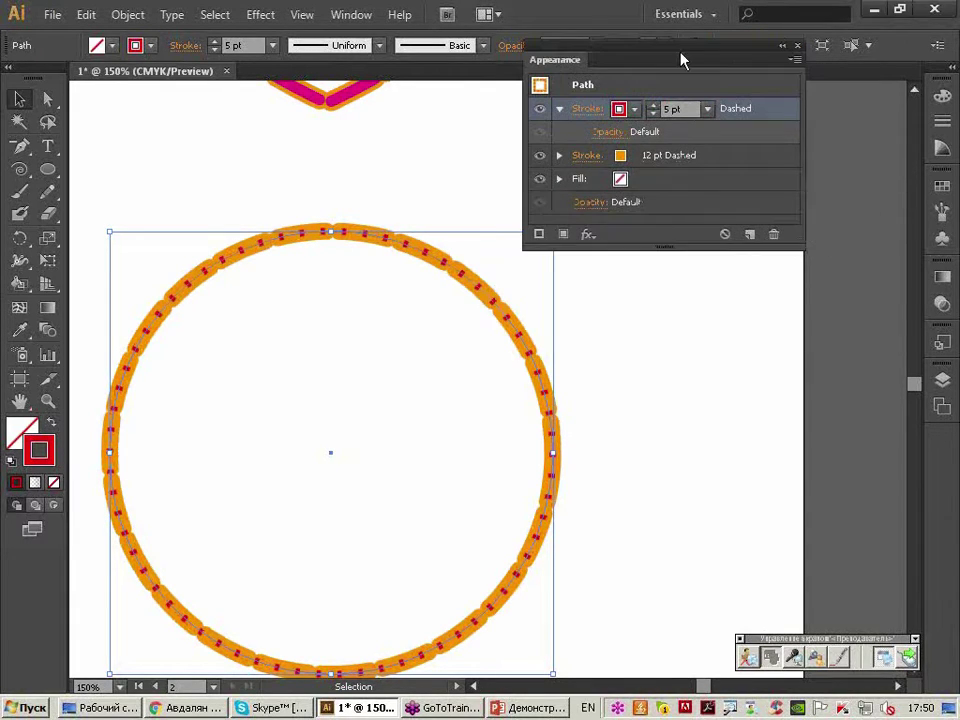
{"action": "left_click_drag", "start_coordinate": [797, 241], "coordinate": [829, 300]}
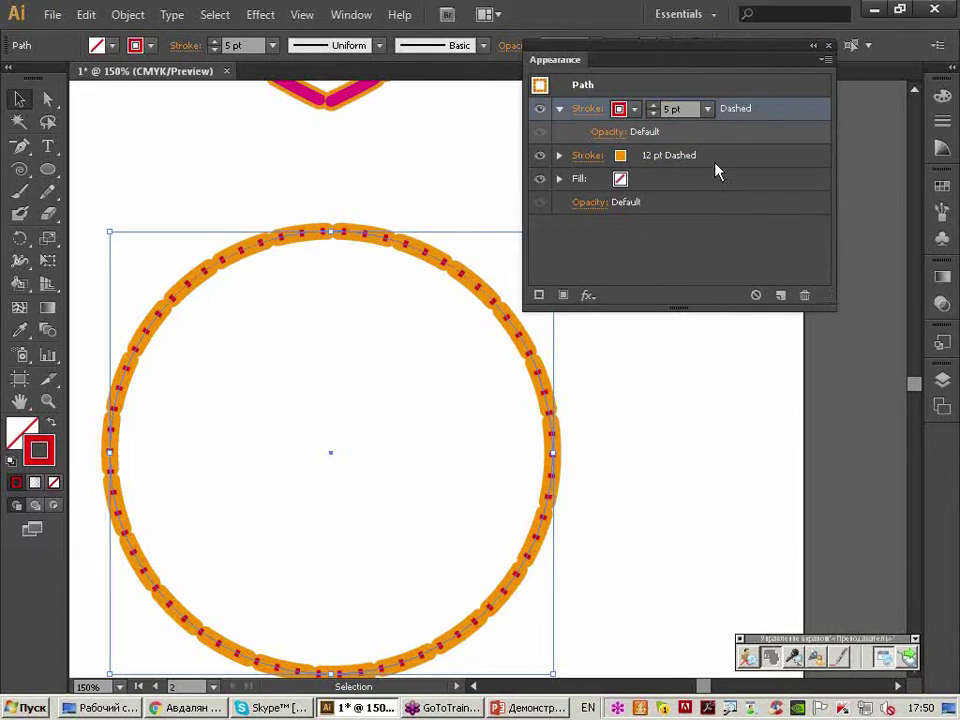
{"action": "left_click", "coordinate": [717, 158]}
{"action": "left_click", "coordinate": [721, 119]}
{"action": "left_click", "coordinate": [697, 156]}
{"action": "left_click", "coordinate": [716, 117]}
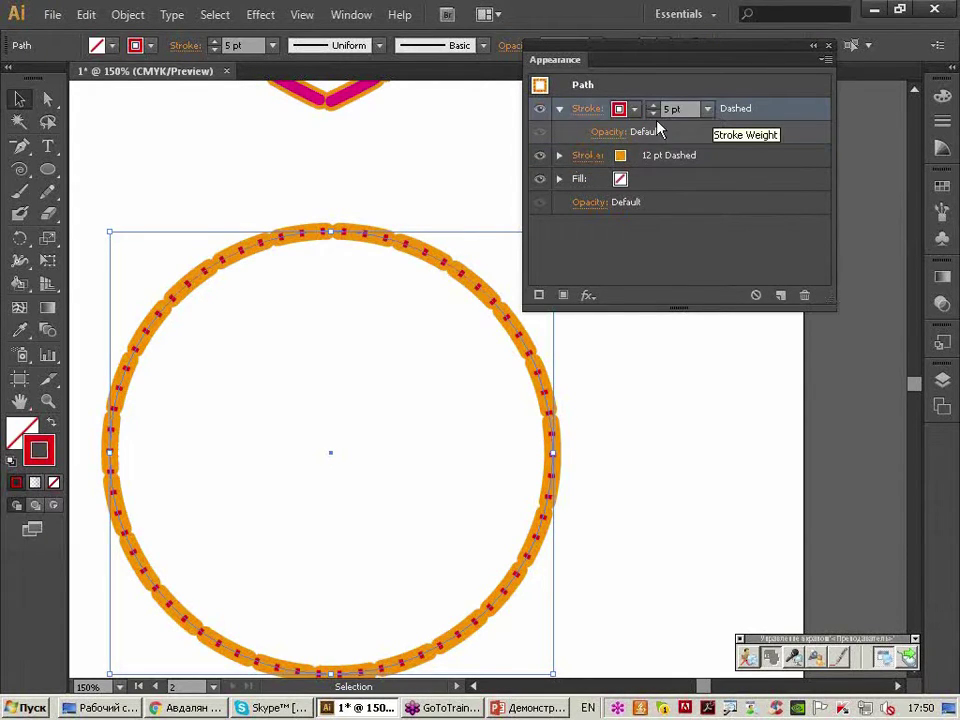
{"action": "left_click_drag", "start_coordinate": [677, 62], "coordinate": [698, 76]}
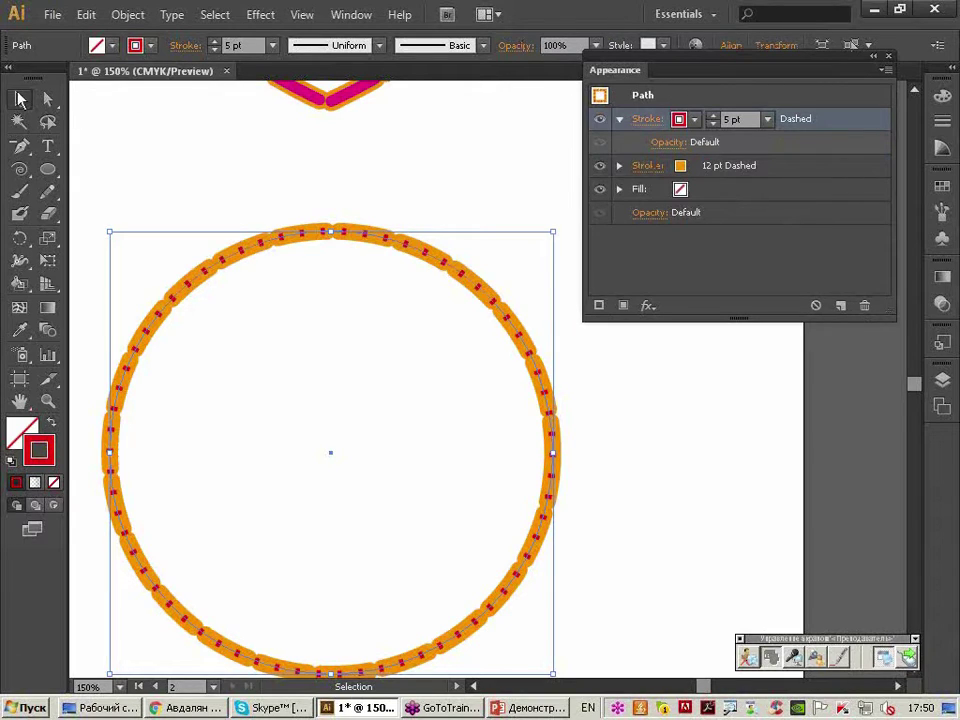
{"action": "left_click", "coordinate": [210, 150]}
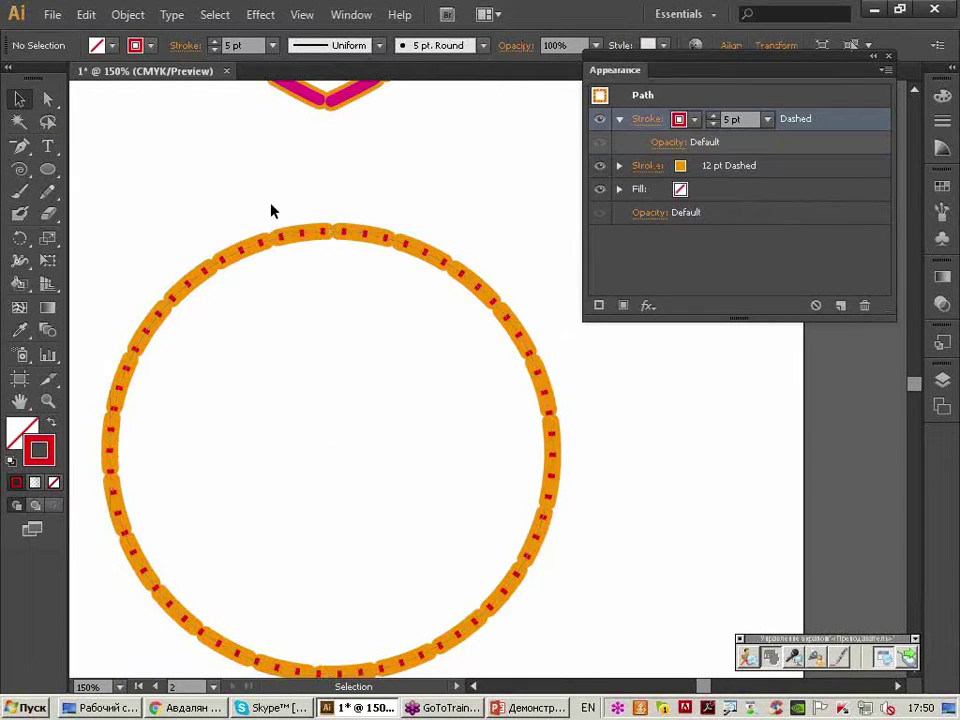
Reshape the circle into a heart: sharp bottom corner, lowered top point, lifted lobe handles.
{"action": "left_click_drag", "start_coordinate": [289, 242], "coordinate": [306, 185]}
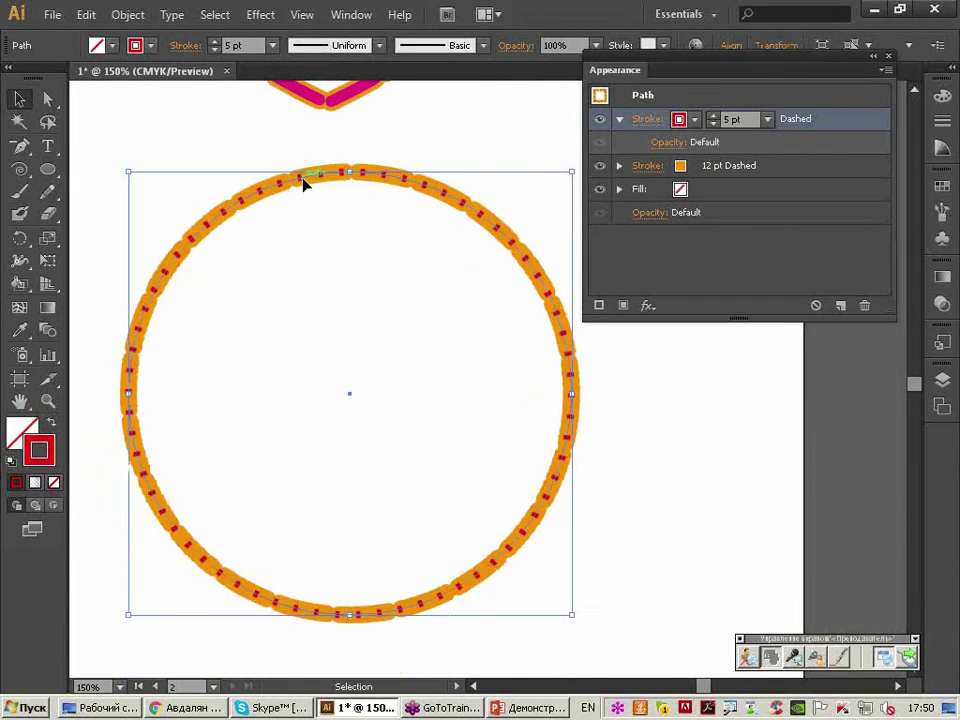
{"action": "key", "text": "a"}
{"action": "left_click", "coordinate": [352, 612]}
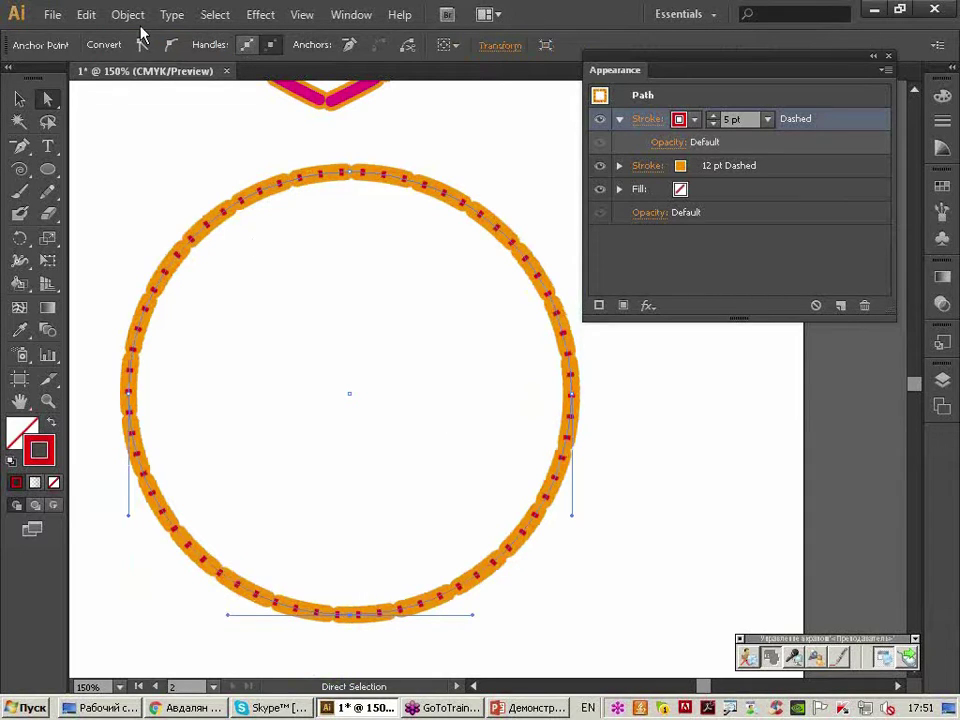
{"action": "left_click", "coordinate": [141, 45]}
{"action": "left_click_drag", "start_coordinate": [349, 173], "coordinate": [351, 346]}
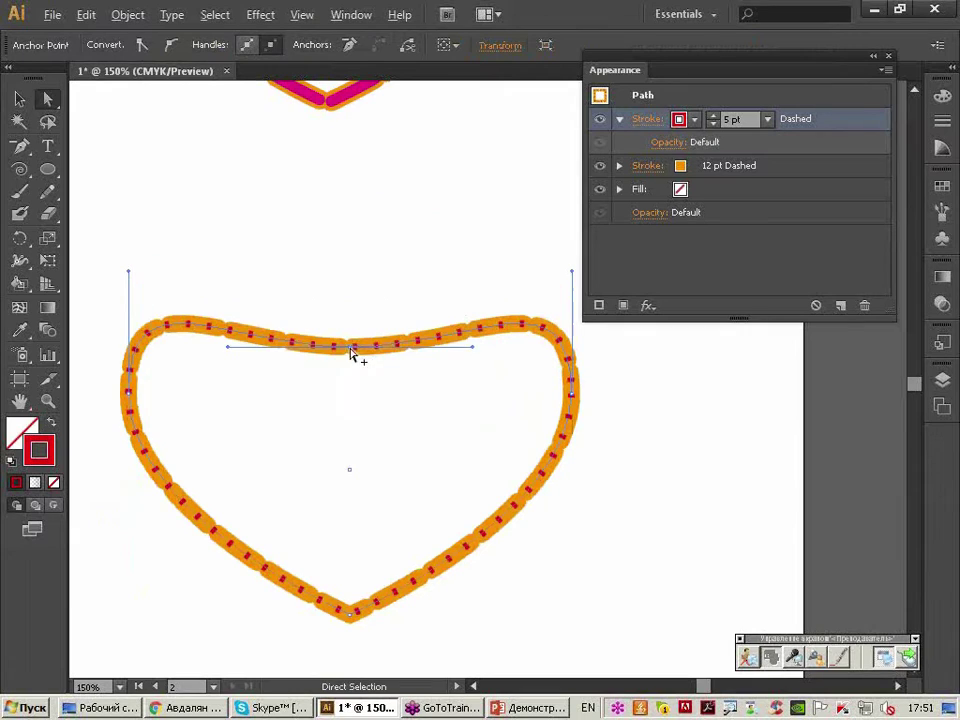
{"action": "left_click_drag", "start_coordinate": [472, 346], "coordinate": [467, 232]}
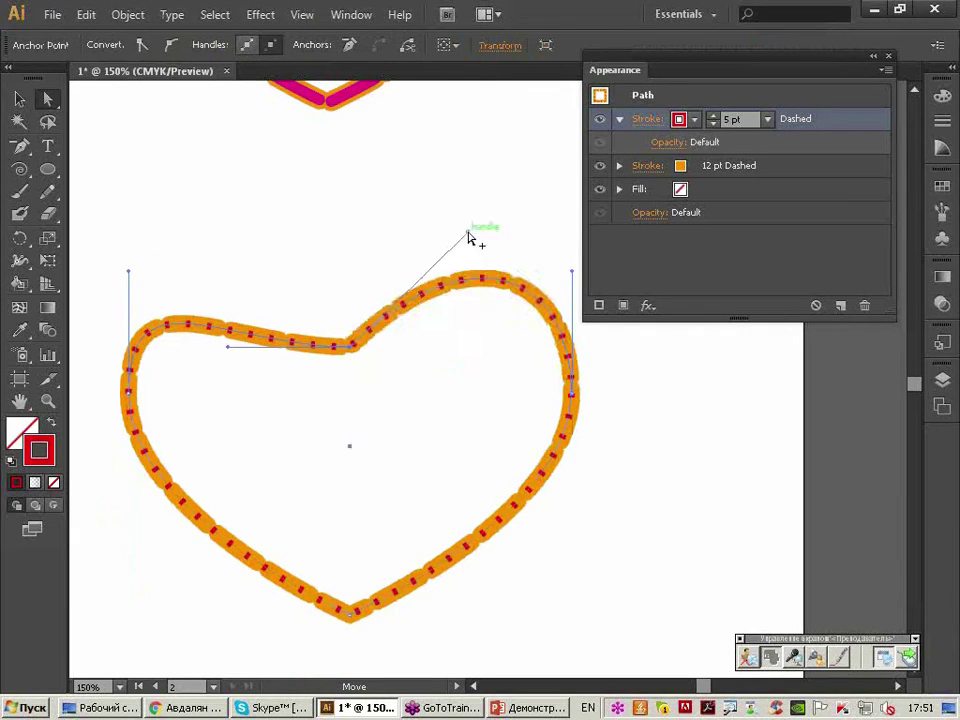
{"action": "left_click_drag", "start_coordinate": [231, 348], "coordinate": [263, 236]}
{"action": "left_click", "coordinate": [205, 195]}
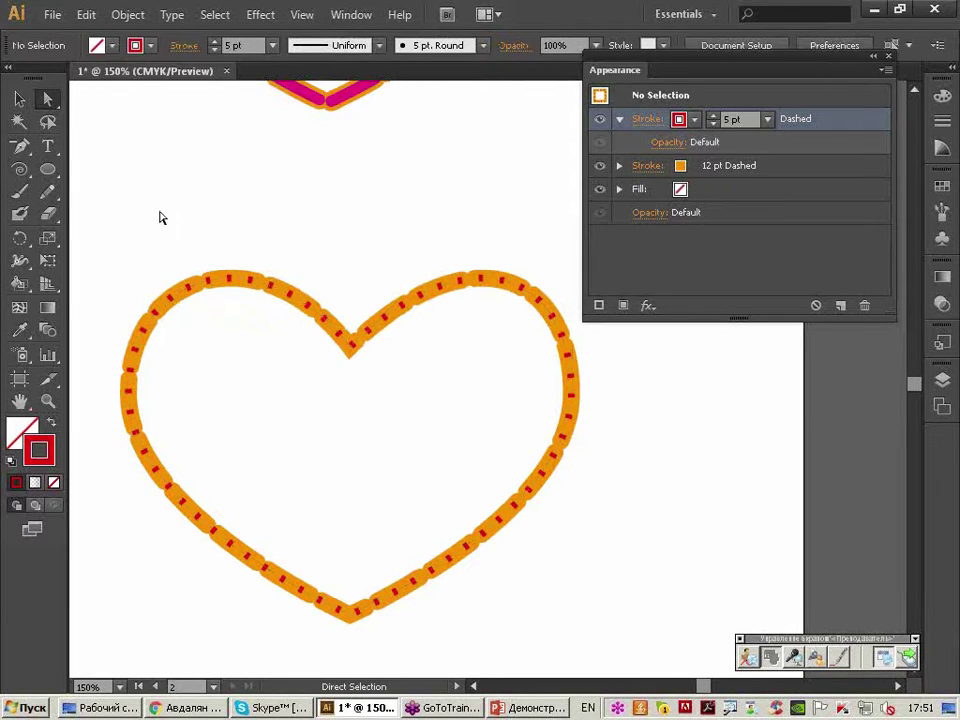
Select and deselect the heart, then zoom back to 100% showing both hearts.
{"action": "left_click", "coordinate": [20, 98]}
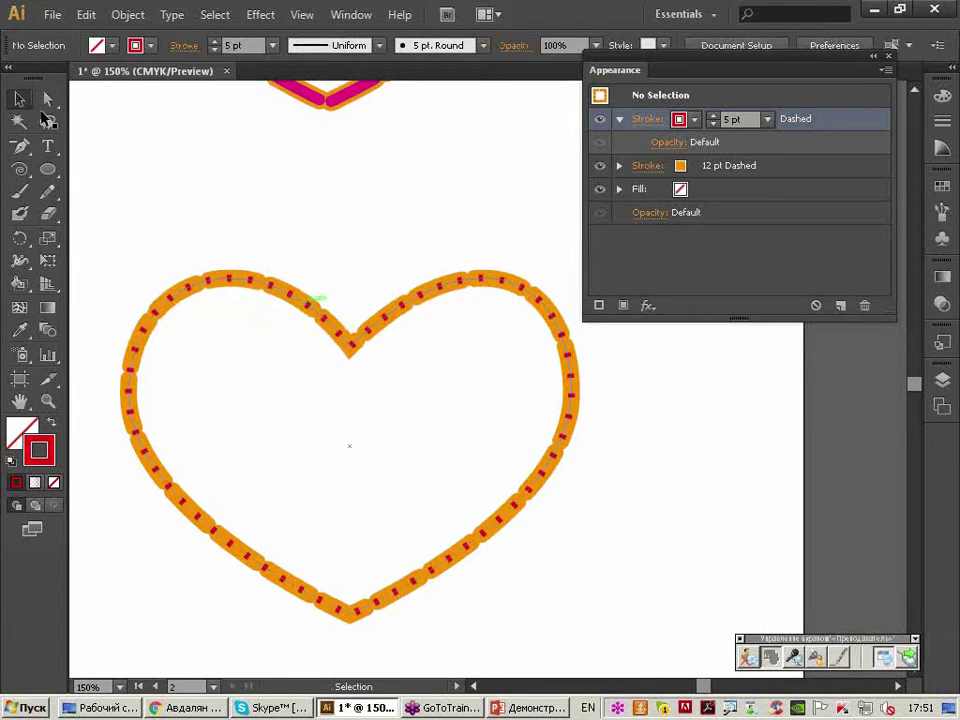
{"action": "left_click", "coordinate": [310, 312]}
{"action": "left_click", "coordinate": [437, 364]}
{"action": "key", "text": "ctrl+minus"}
{"action": "mouse_move", "coordinate": [488, 402]}
{"action": "left_mouse_down"}
{"action": "mouse_move", "coordinate": [422, 439]}
{"action": "mouse_move", "coordinate": [452, 523]}
{"action": "mouse_move", "coordinate": [456, 506]}
{"action": "left_mouse_up"}
Open Обводка-Stroke.ai from the 09-04-16 folder on the Desktop.
{"action": "left_click", "coordinate": [50, 14]}
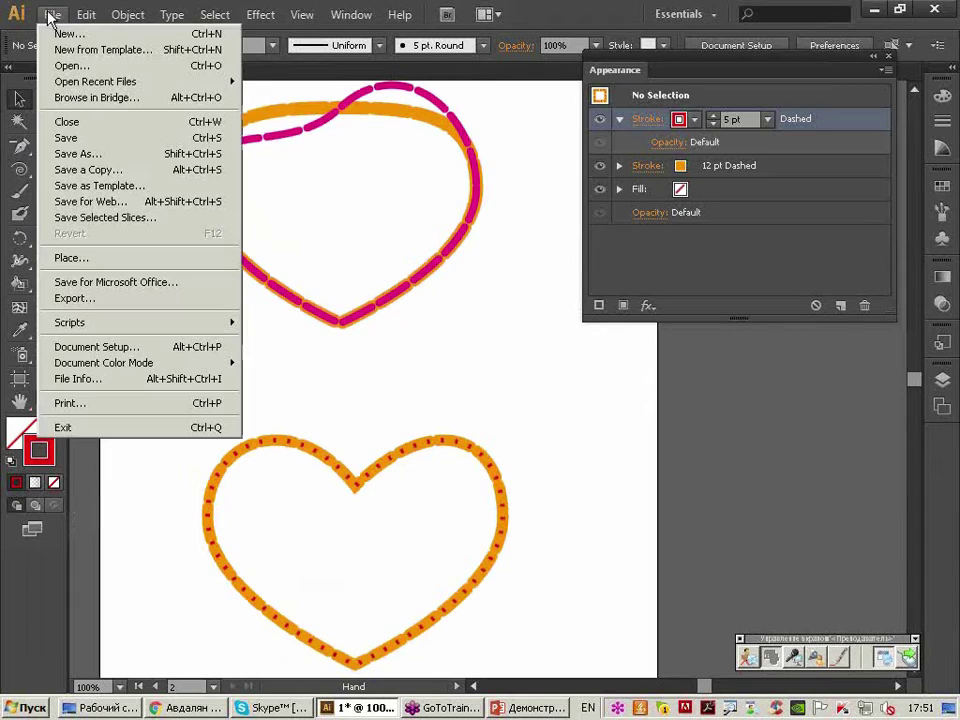
{"action": "left_click", "coordinate": [62, 66]}
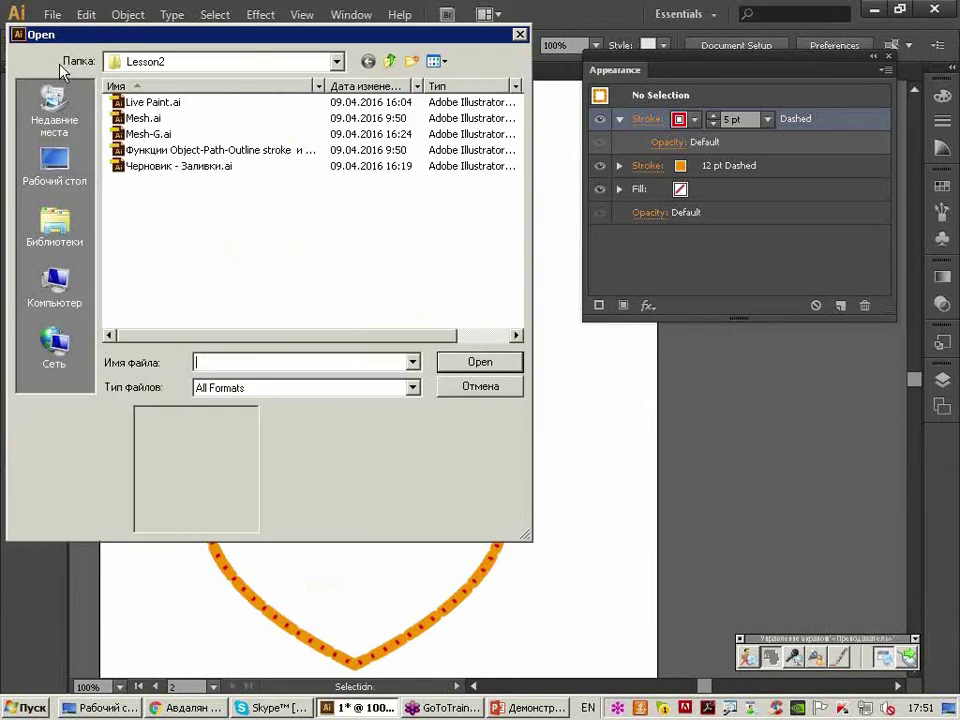
{"action": "left_click", "coordinate": [71, 193]}
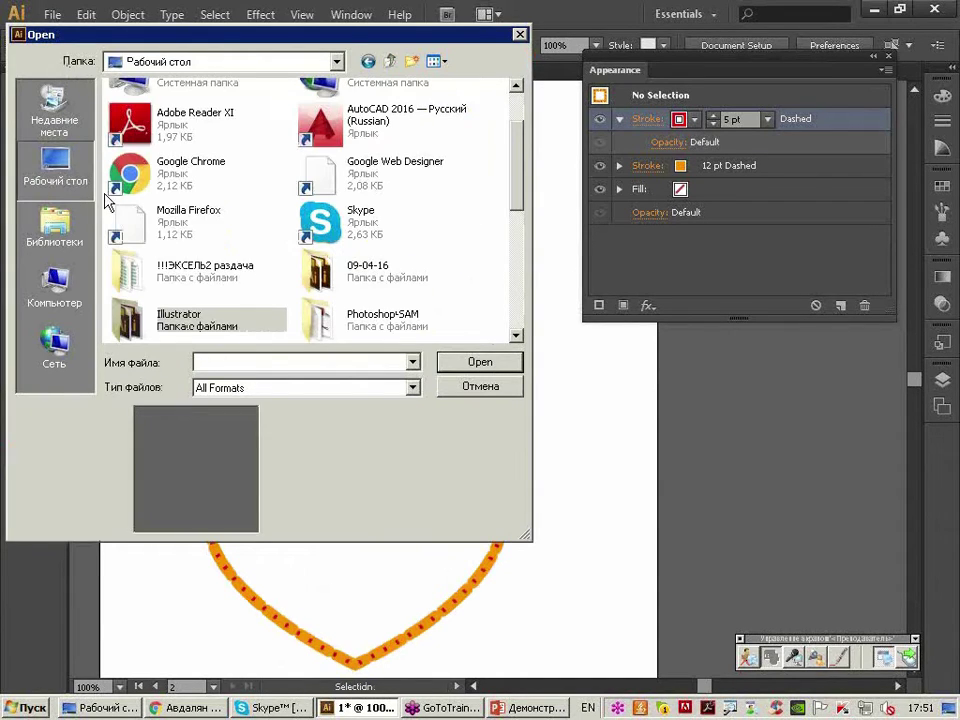
{"action": "left_click", "coordinate": [398, 278]}
{"action": "double_click", "coordinate": [398, 278]}
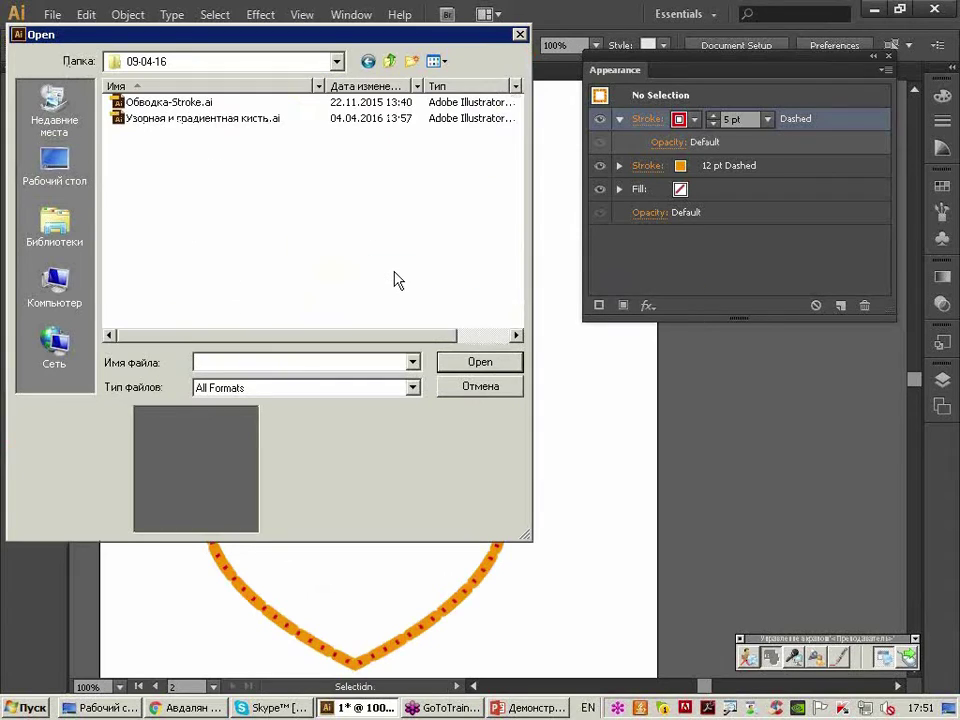
{"action": "mouse_move", "coordinate": [168, 102]}
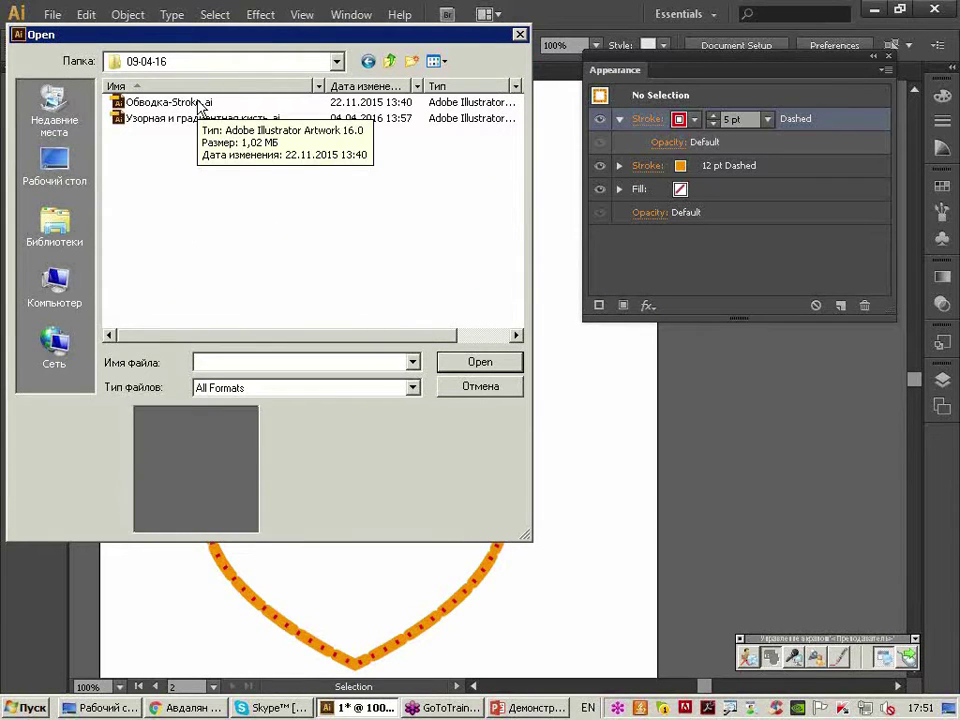
{"action": "double_click", "coordinate": [198, 102]}
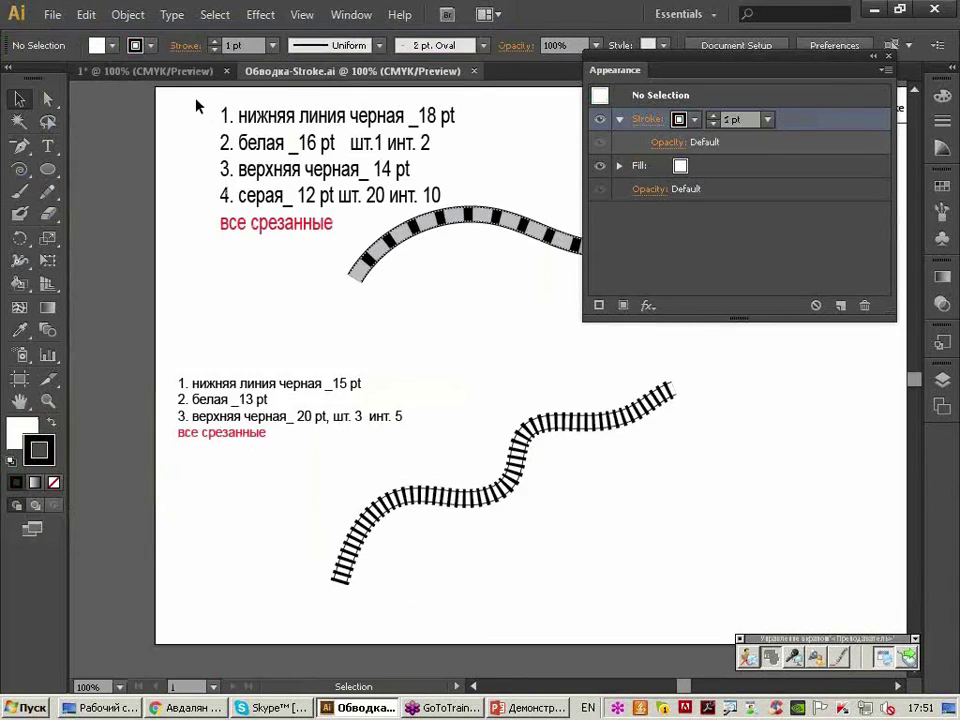
Group the heading note with its underline and move it further left.
{"action": "mouse_move", "coordinate": [450, 185]}
{"action": "left_mouse_down"}
{"action": "mouse_move", "coordinate": [435, 171]}
{"action": "mouse_move", "coordinate": [381, 203]}
{"action": "left_mouse_up"}
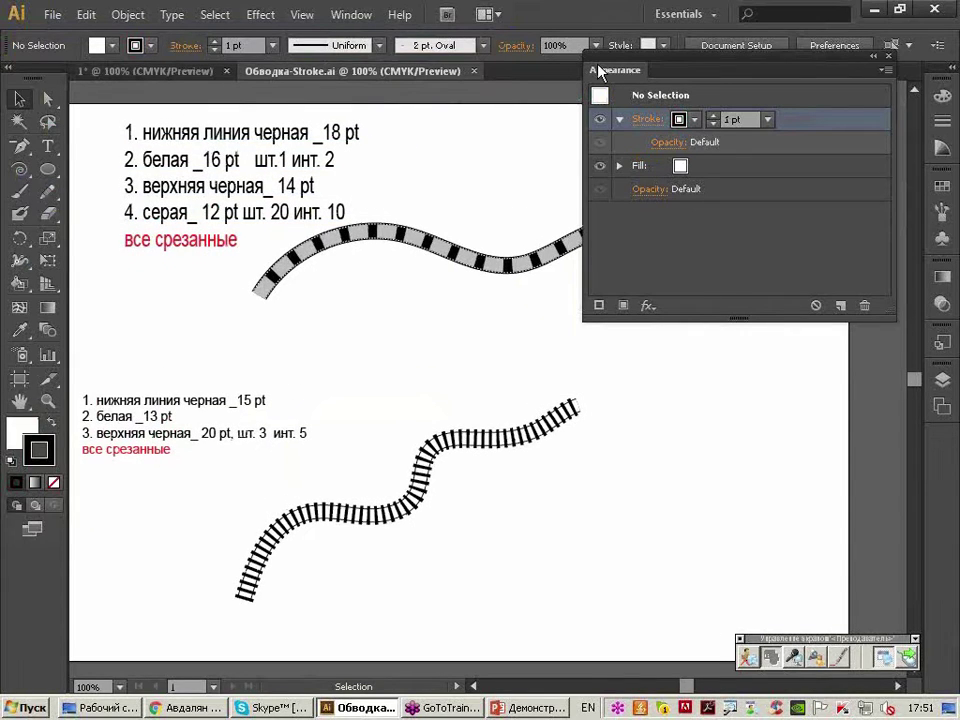
{"action": "left_click_drag", "start_coordinate": [619, 76], "coordinate": [731, 111]}
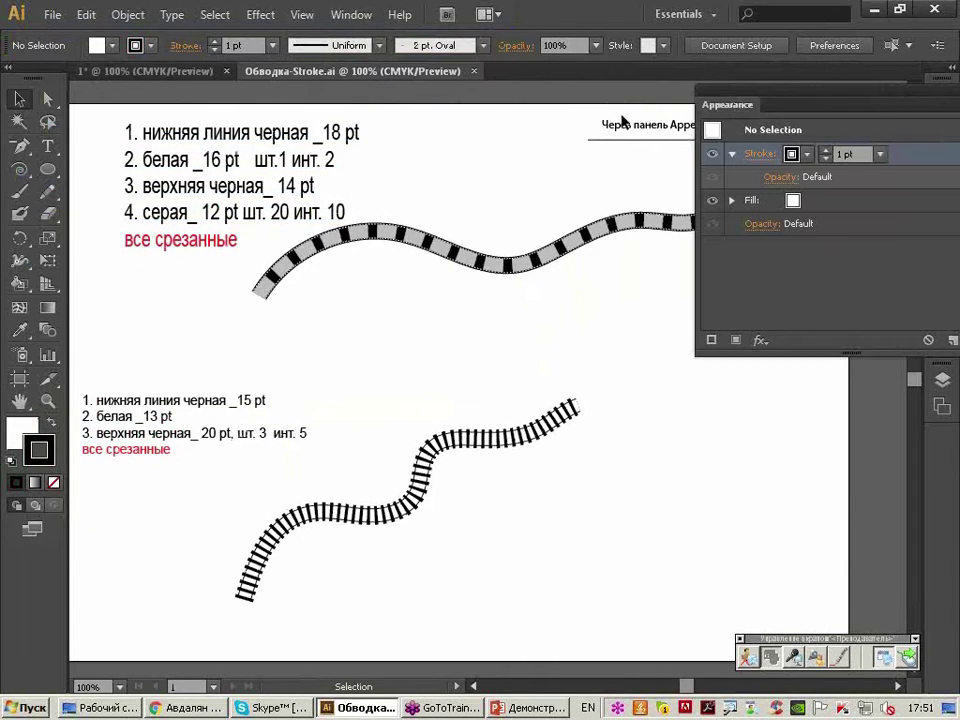
{"action": "left_click", "coordinate": [624, 127]}
{"action": "left_click", "coordinate": [618, 139], "text": "shift"}
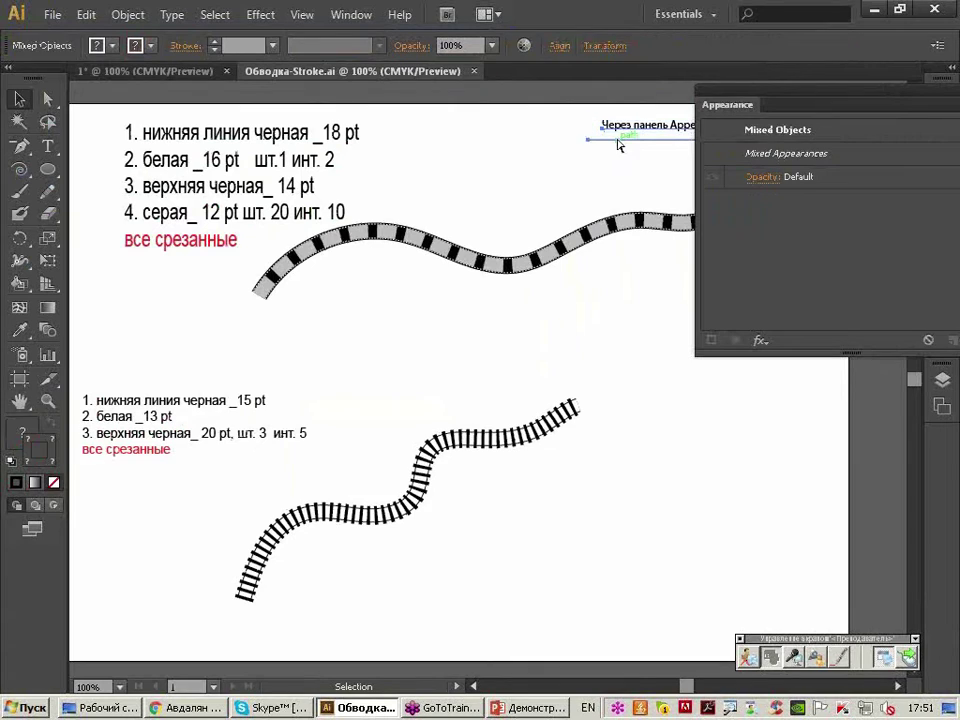
{"action": "key", "text": "ctrl+g"}
{"action": "left_click_drag", "start_coordinate": [643, 133], "coordinate": [439, 132]}
{"action": "left_click", "coordinate": [528, 165]}
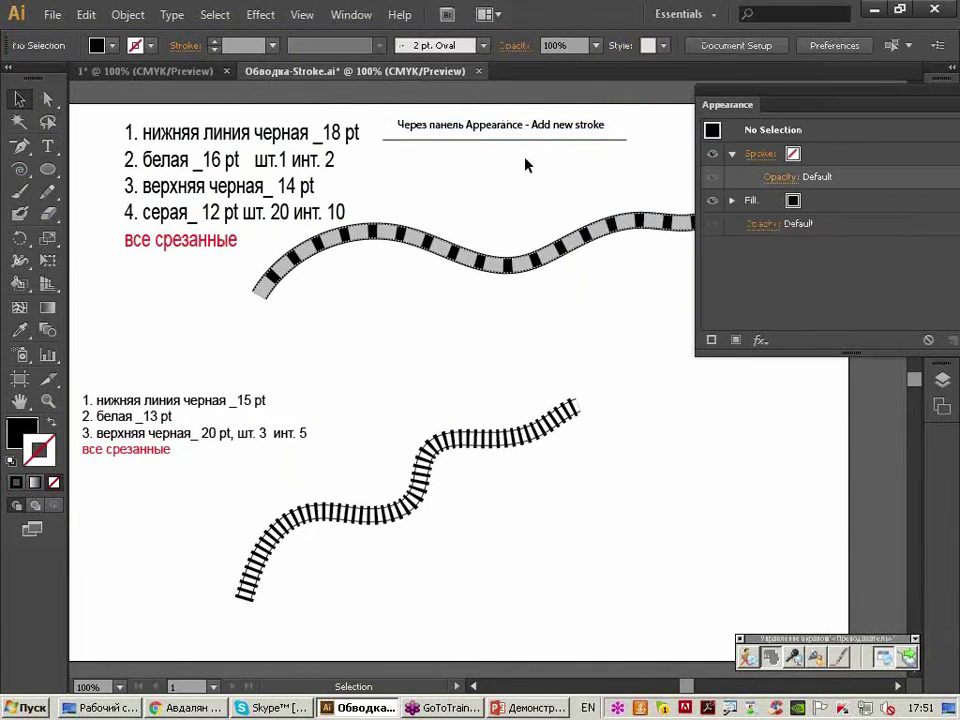
Add a blank artboard right of the sample page; move the four-line recipe beside the film-strip curve.
{"action": "key", "text": "ctrl+minus"}
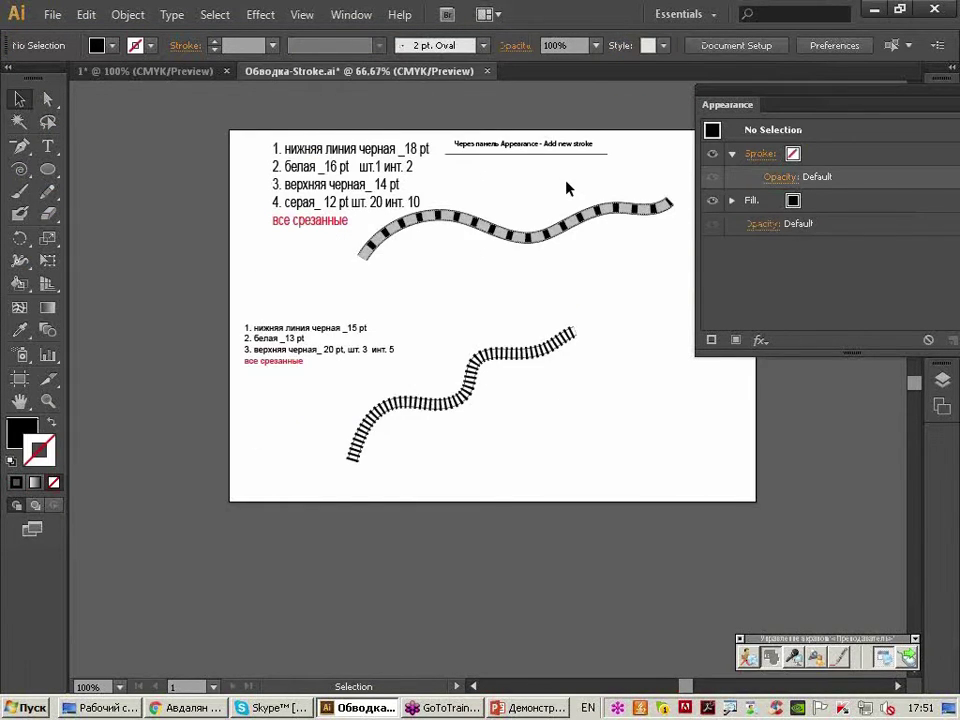
{"action": "left_click_drag", "start_coordinate": [568, 197], "coordinate": [407, 204]}
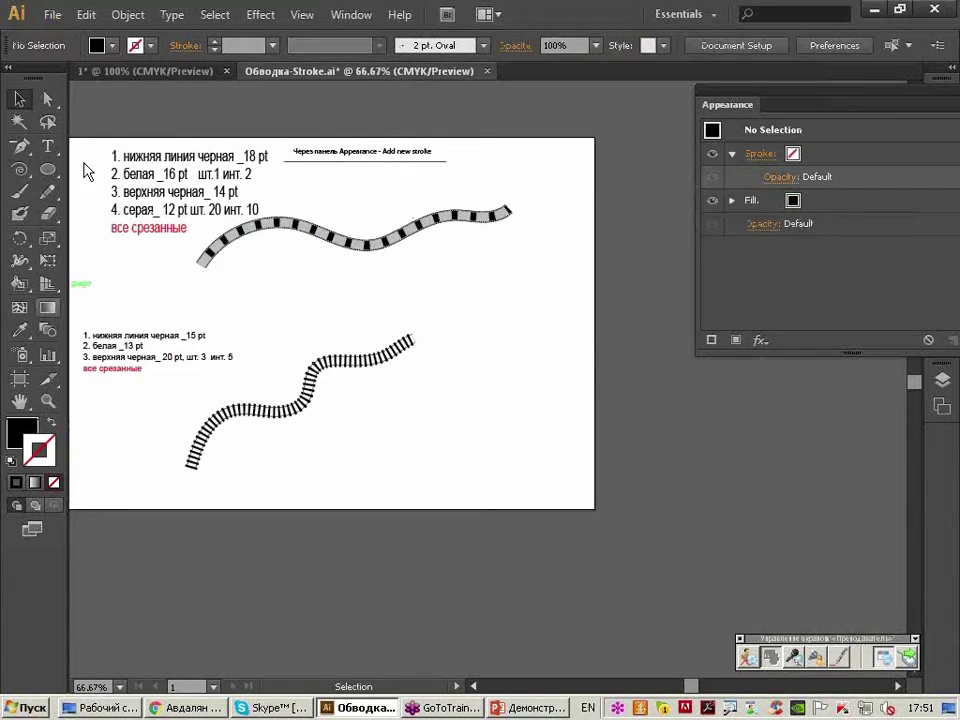
{"action": "left_click", "coordinate": [19, 378]}
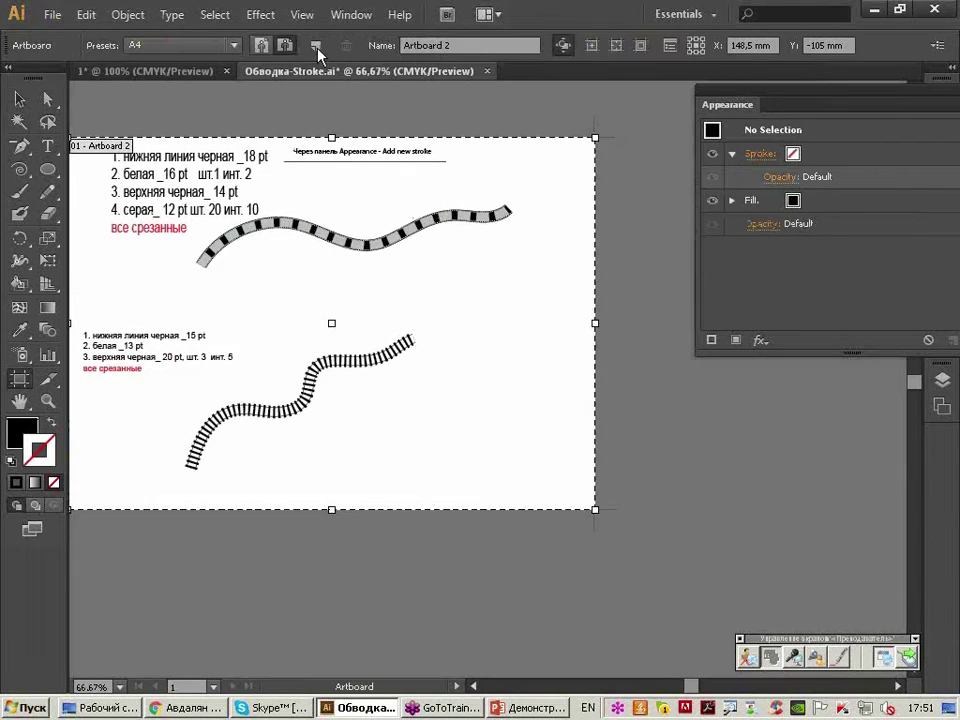
{"action": "left_click", "coordinate": [316, 46]}
{"action": "left_click", "coordinate": [608, 143]}
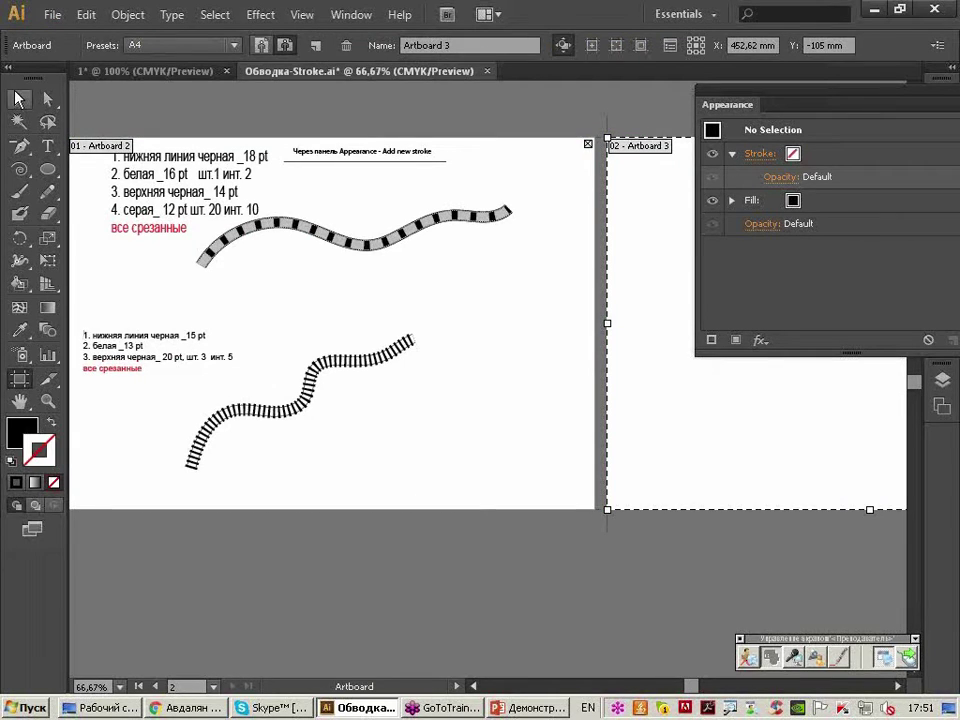
{"action": "left_click", "coordinate": [19, 99]}
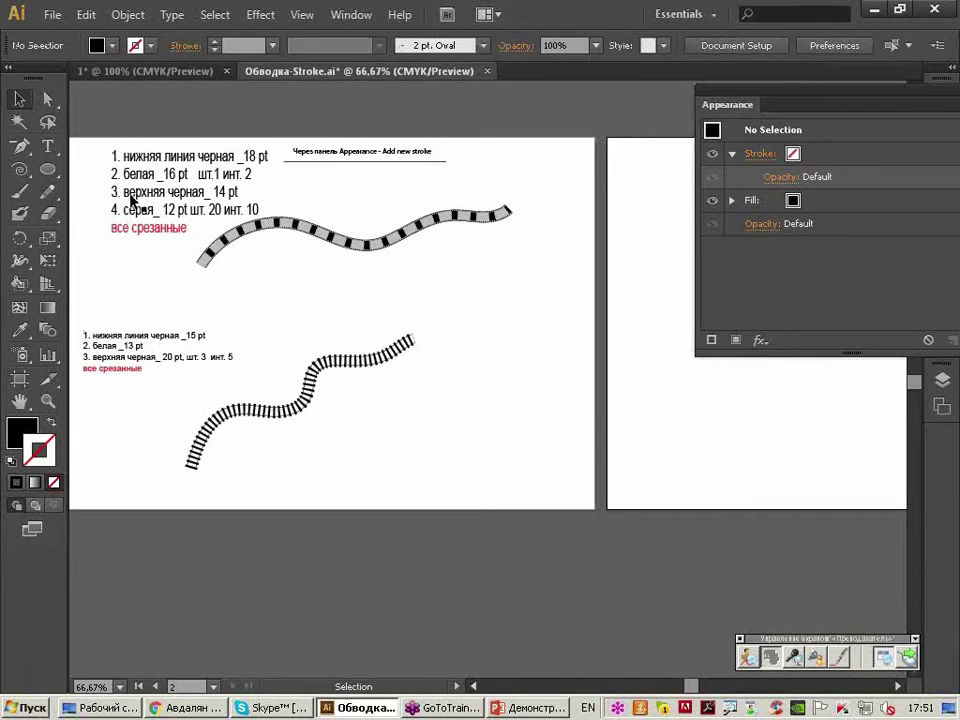
{"action": "left_click_drag", "start_coordinate": [163, 191], "coordinate": [487, 284]}
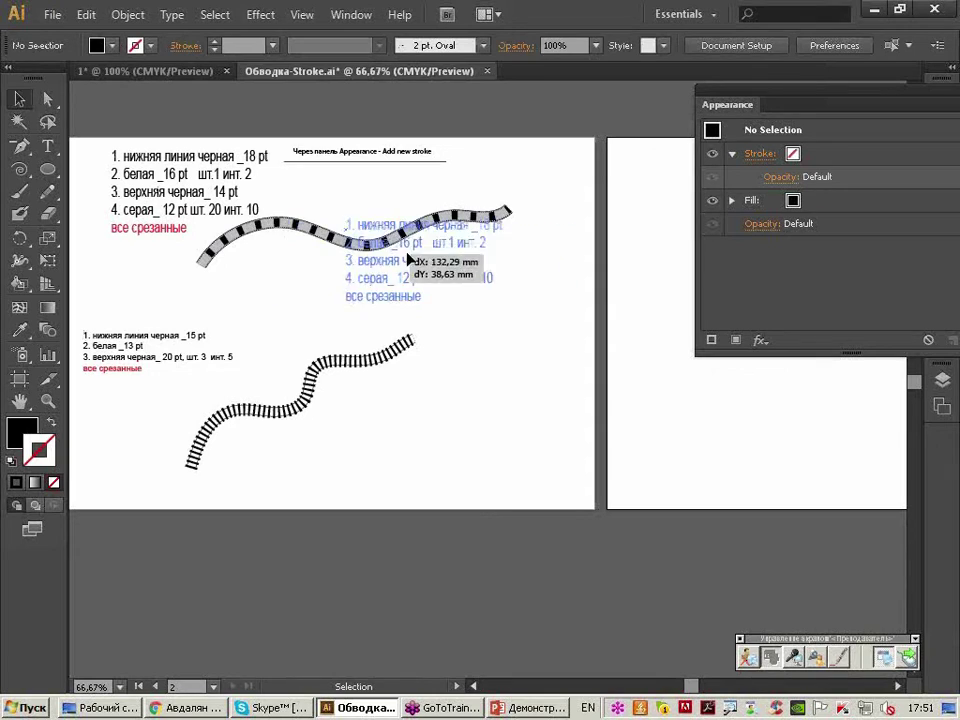
{"action": "scroll", "coordinate": [487, 284], "scroll_direction": "right", "scroll_amount": 5}
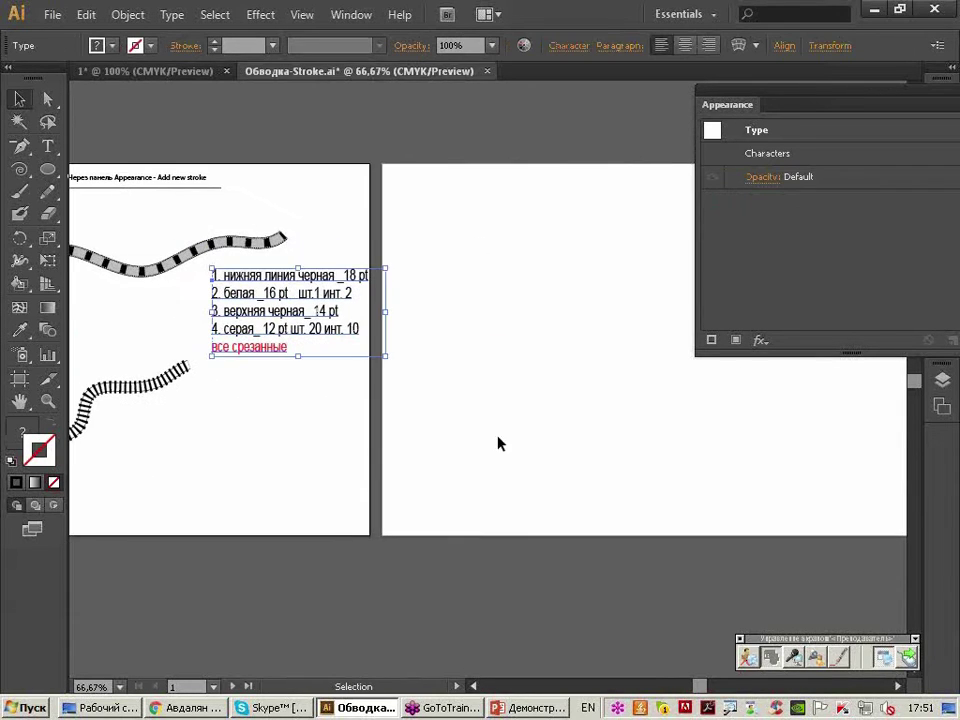
Draw a wavy freehand Pencil line with a black stroke on the new artboard.
{"action": "left_click", "coordinate": [92, 120]}
{"action": "left_click", "coordinate": [47, 191]}
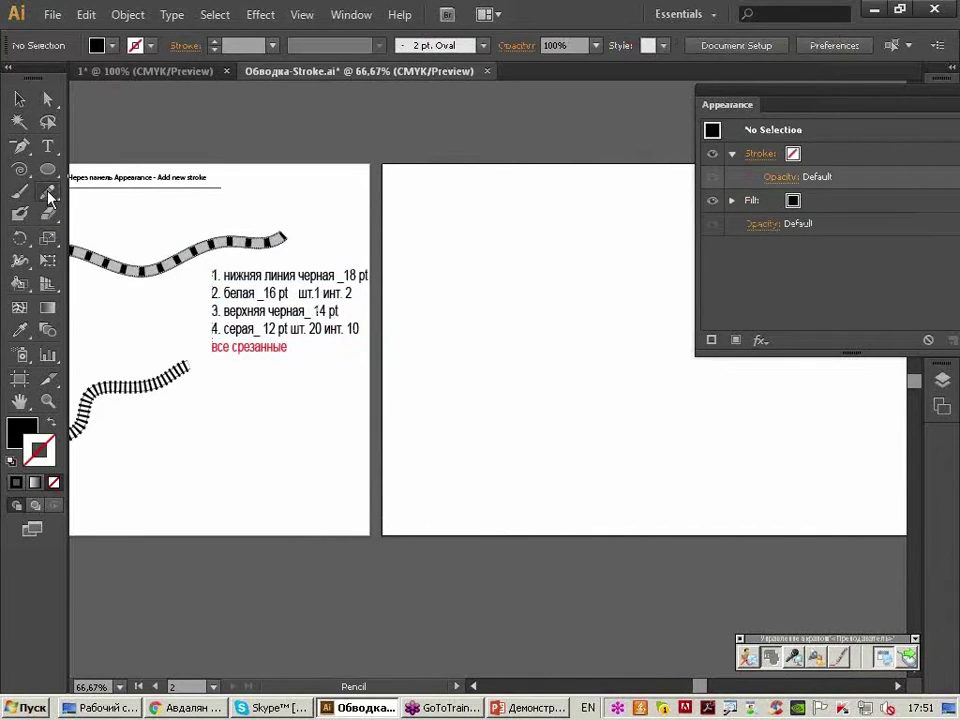
{"action": "key", "text": "shift+x"}
{"action": "left_click_drag", "start_coordinate": [451, 457], "coordinate": [612, 211]}
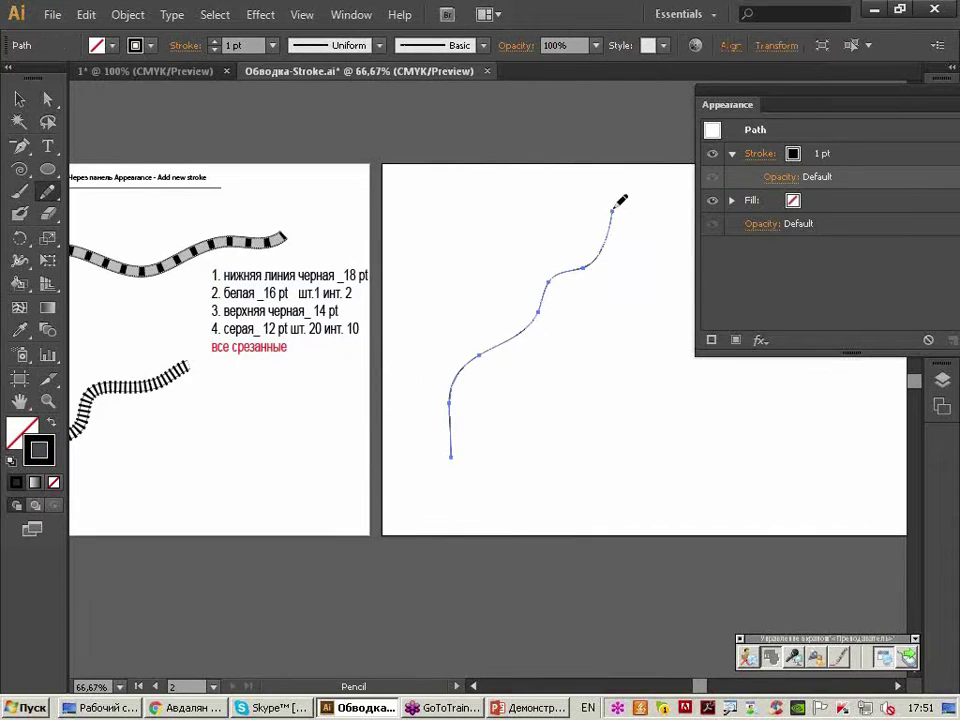
Set the wavy path's stroke weight to 18 pt in the Appearance panel.
{"action": "left_click", "coordinate": [814, 155]}
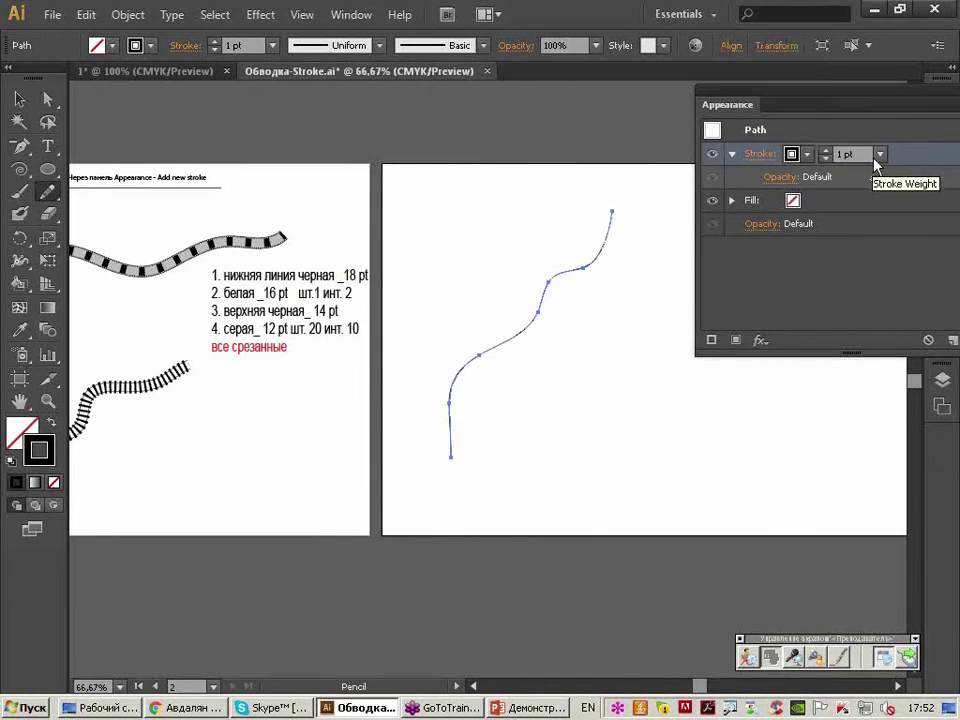
{"action": "type", "text": "18"}
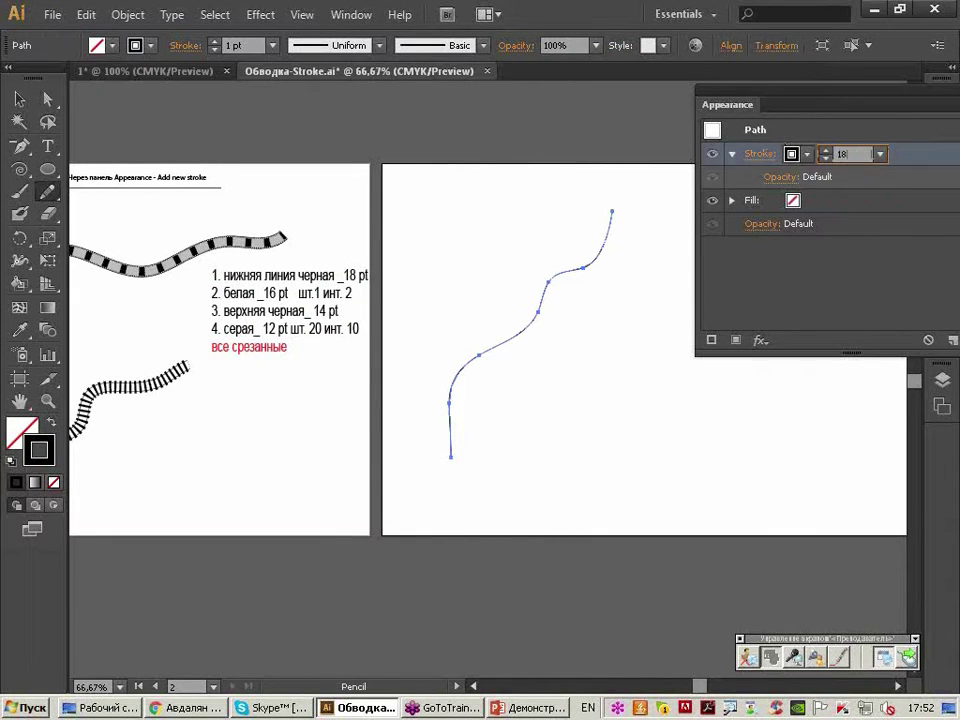
{"action": "key", "text": "Return"}
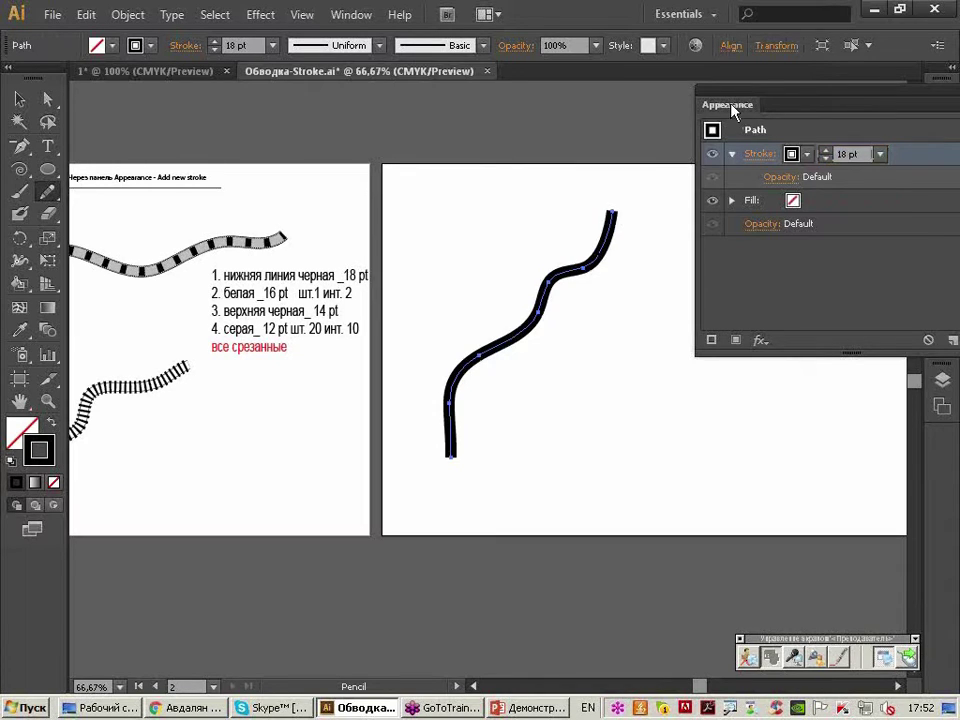
{"action": "left_click_drag", "start_coordinate": [733, 105], "coordinate": [624, 103]}
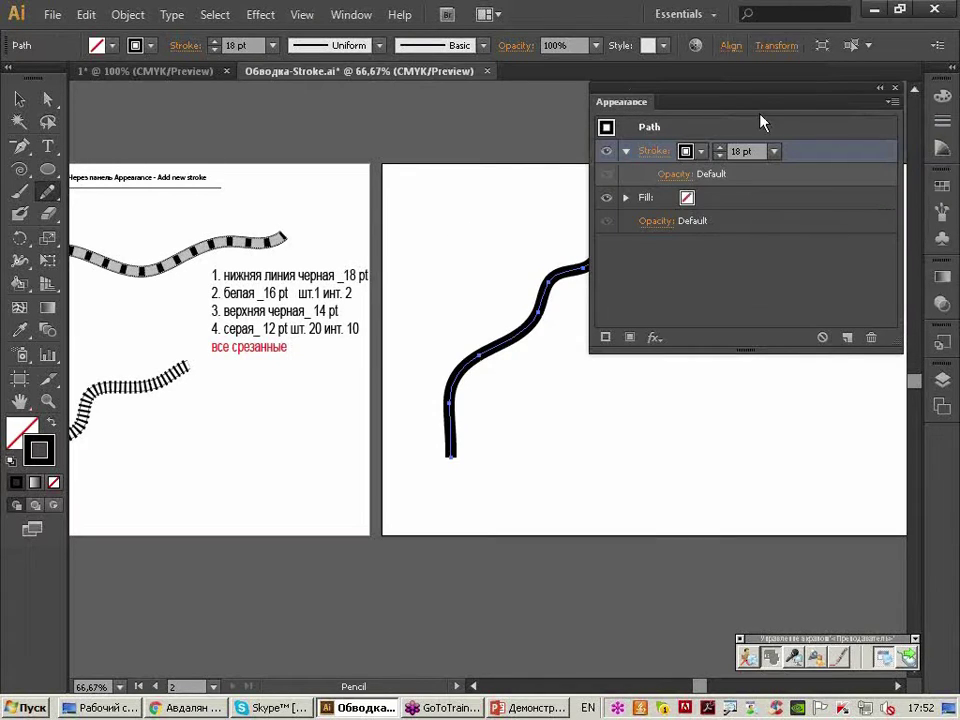
{"action": "left_click_drag", "start_coordinate": [753, 104], "coordinate": [699, 88]}
Add a second stroke to the path, coloured white at 16 pt.
{"action": "left_click", "coordinate": [837, 86]}
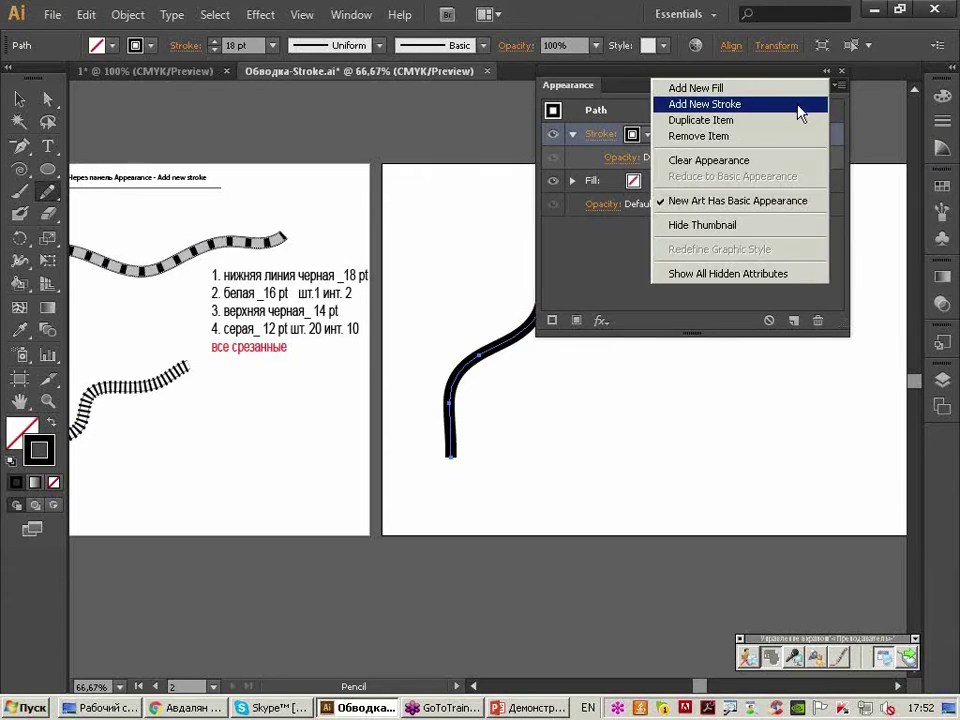
{"action": "left_click", "coordinate": [804, 102]}
{"action": "left_click_drag", "start_coordinate": [686, 90], "coordinate": [758, 77]}
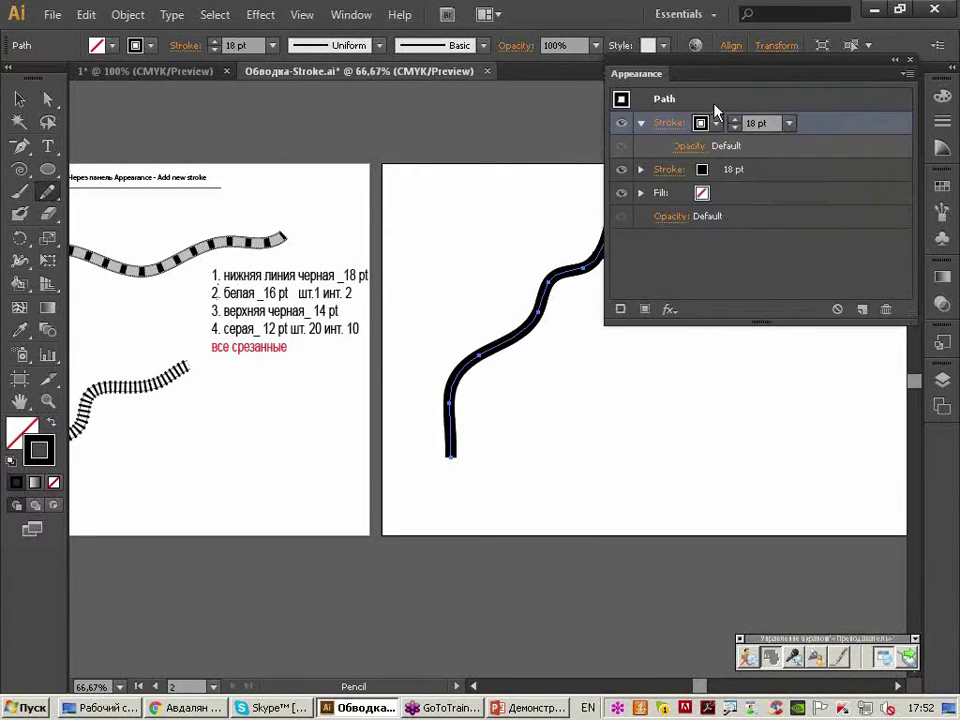
{"action": "left_click", "coordinate": [716, 123]}
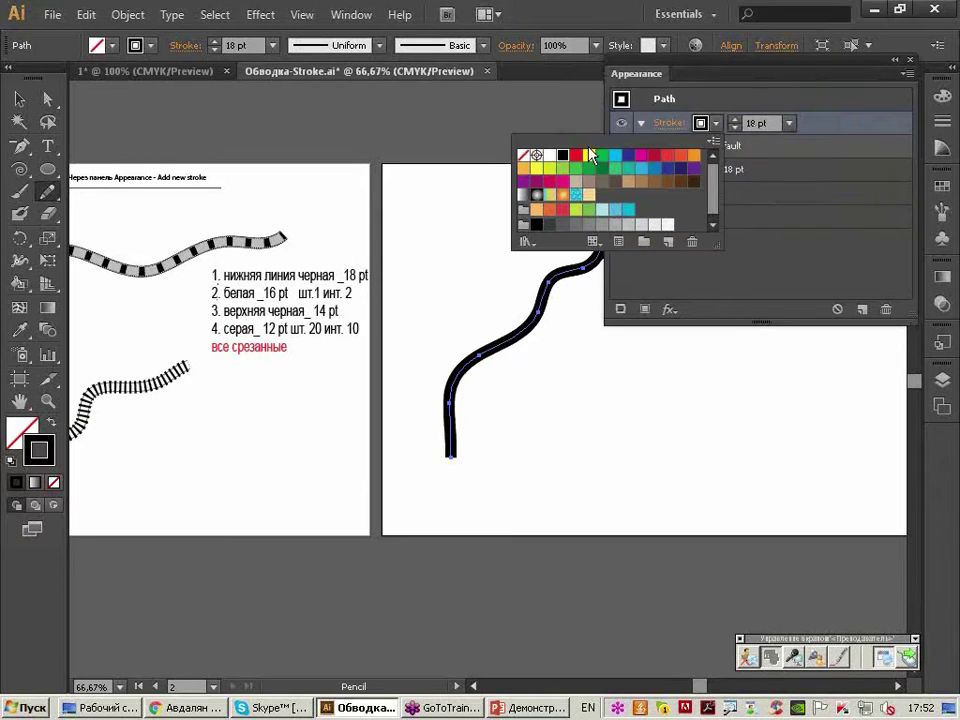
{"action": "left_click", "coordinate": [549, 155]}
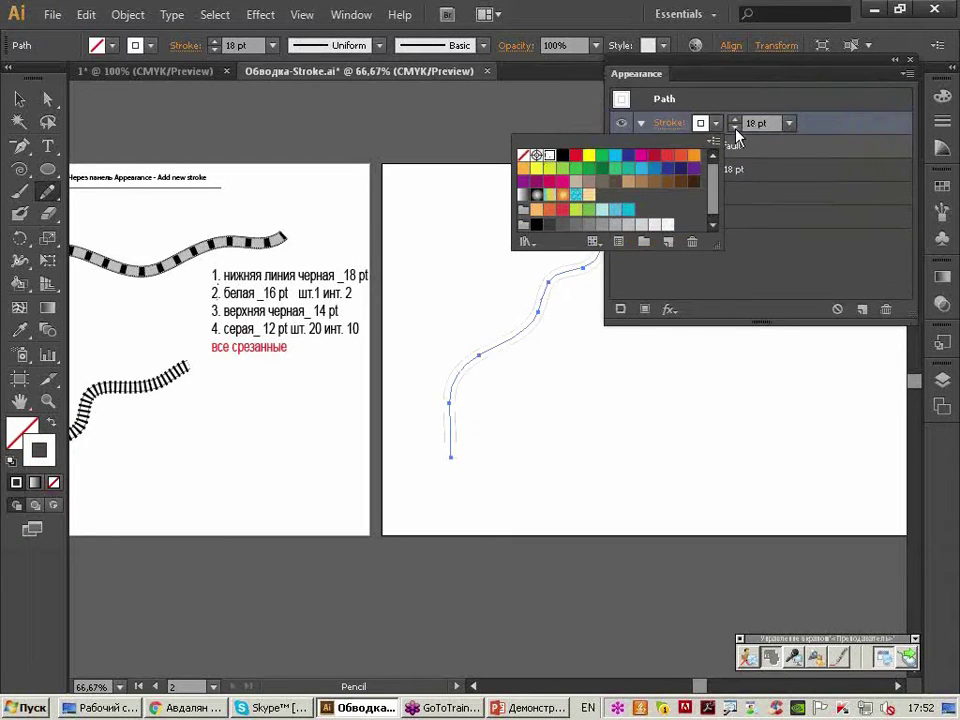
{"action": "left_click", "coordinate": [735, 128]}
{"action": "left_click", "coordinate": [735, 128]}
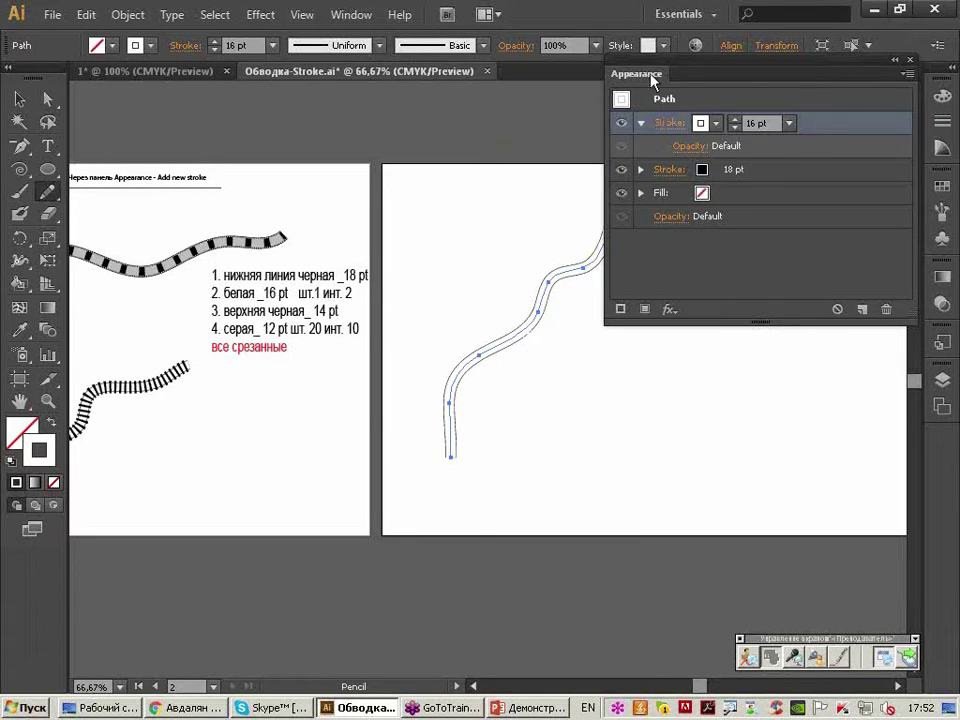
{"action": "left_click_drag", "start_coordinate": [655, 82], "coordinate": [697, 70]}
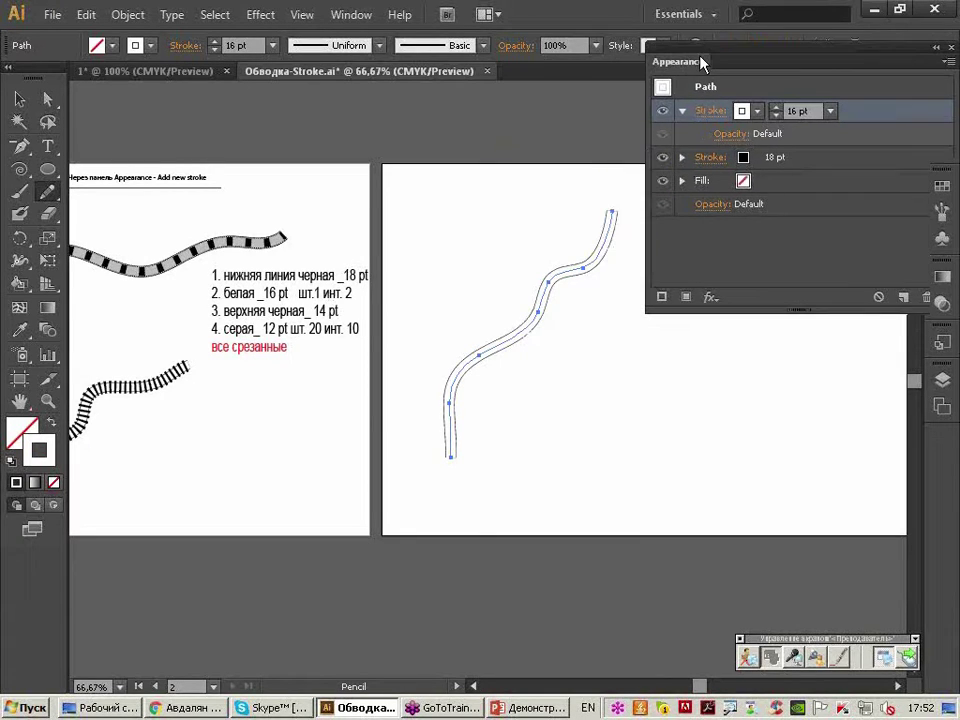
Make the white stroke a dashed line with 1 pt dashes and 2 pt gaps.
{"action": "left_click", "coordinate": [710, 111]}
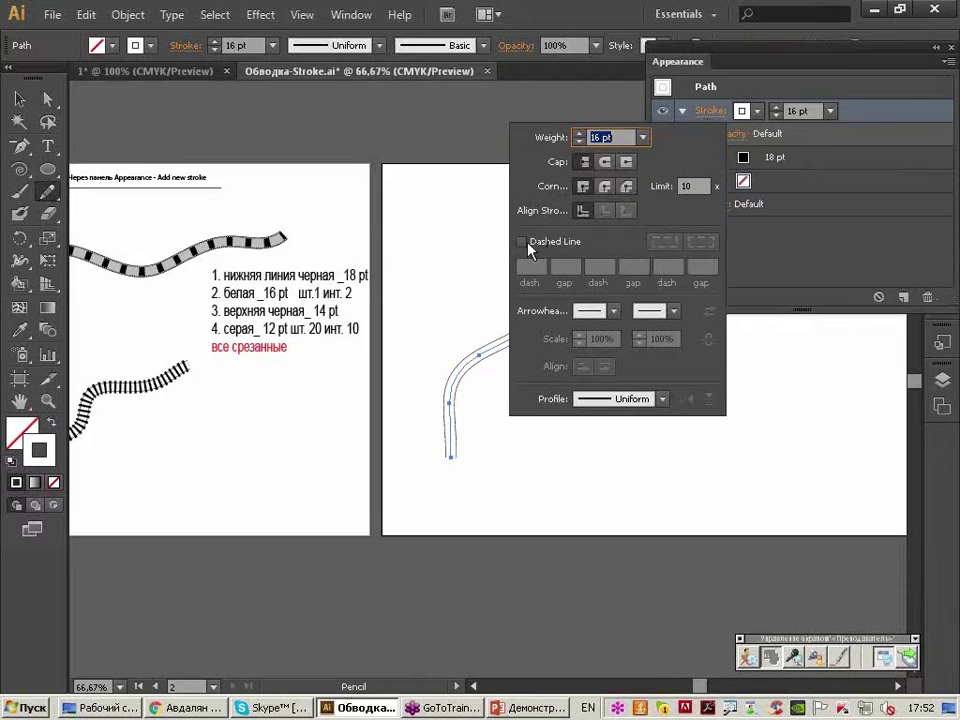
{"action": "left_click", "coordinate": [526, 242]}
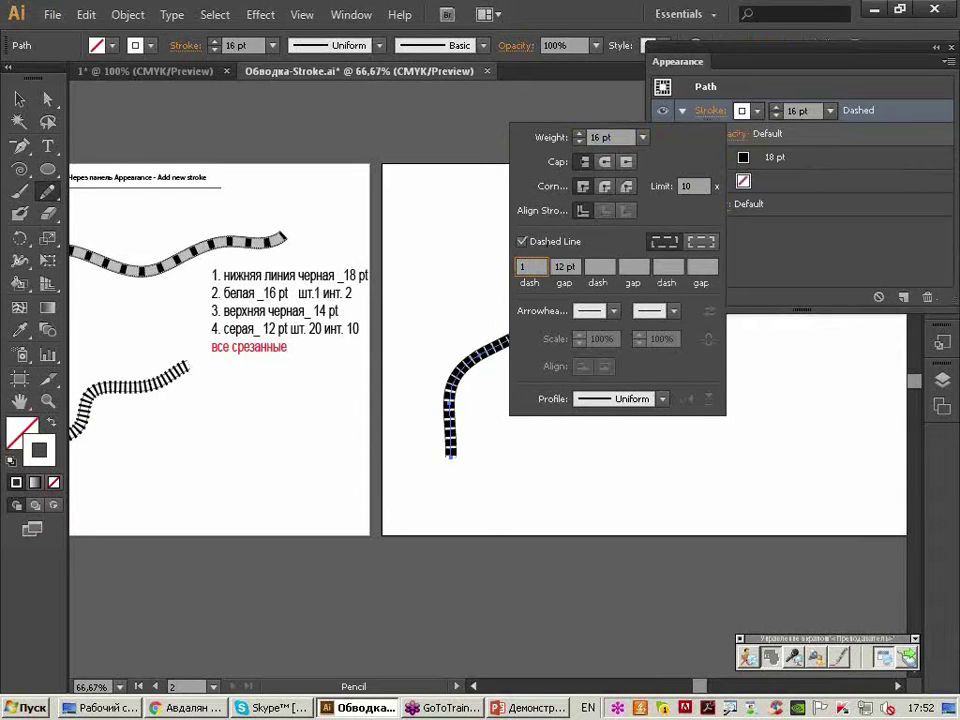
{"action": "key", "text": "Tab"}
{"action": "type", "text": "2"}
{"action": "key", "text": "Tab"}
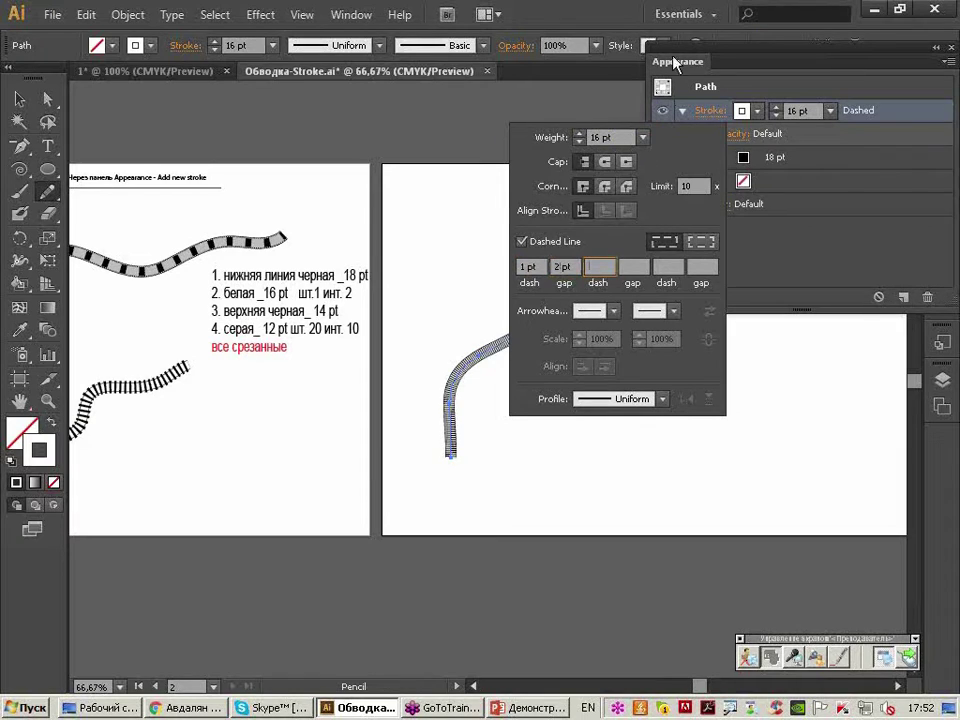
{"action": "scroll", "coordinate": [448, 352], "scroll_direction": "up", "scroll_amount": 1}
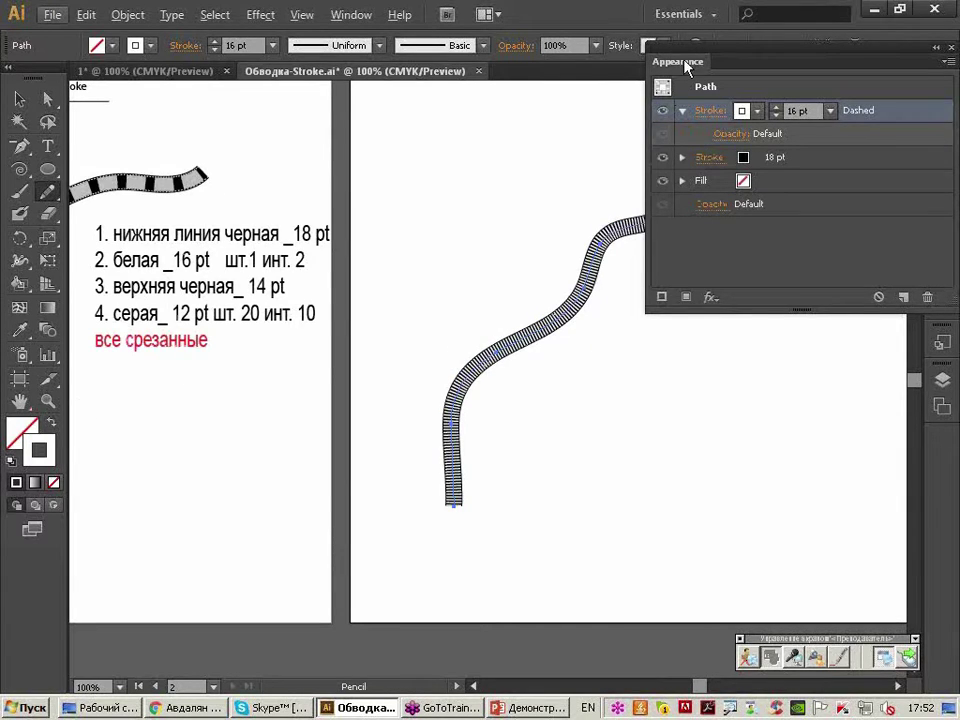
{"action": "left_click_drag", "start_coordinate": [682, 62], "coordinate": [557, 51]}
{"action": "left_click", "coordinate": [823, 49]}
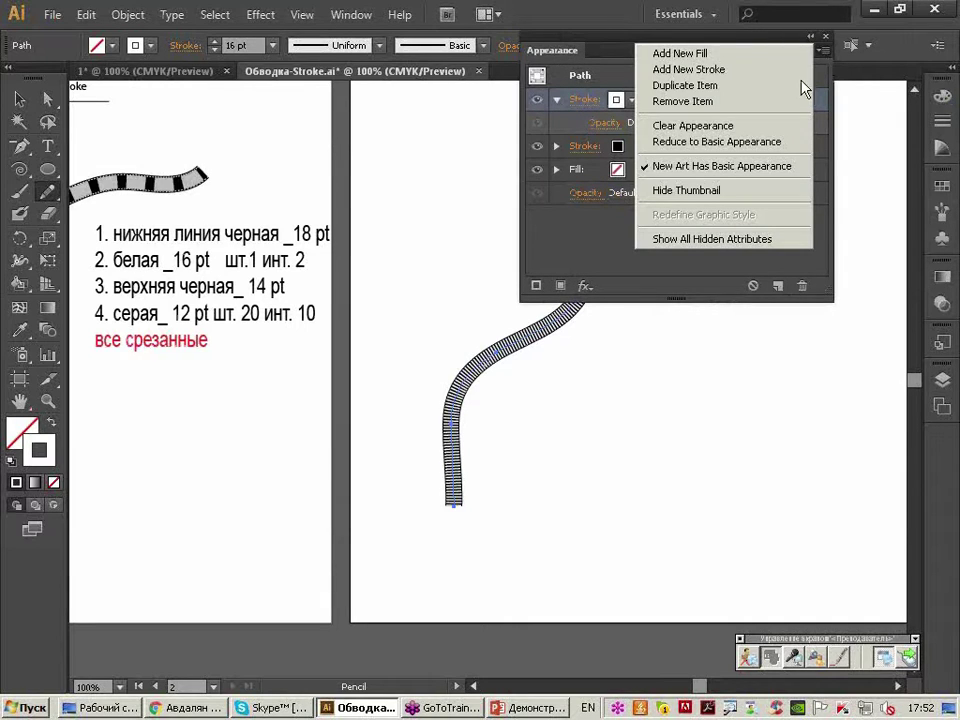
Add a third stroke on top, coloured black with a 14 pt weight.
{"action": "left_click", "coordinate": [772, 70]}
{"action": "left_click_drag", "start_coordinate": [574, 51], "coordinate": [698, 50]}
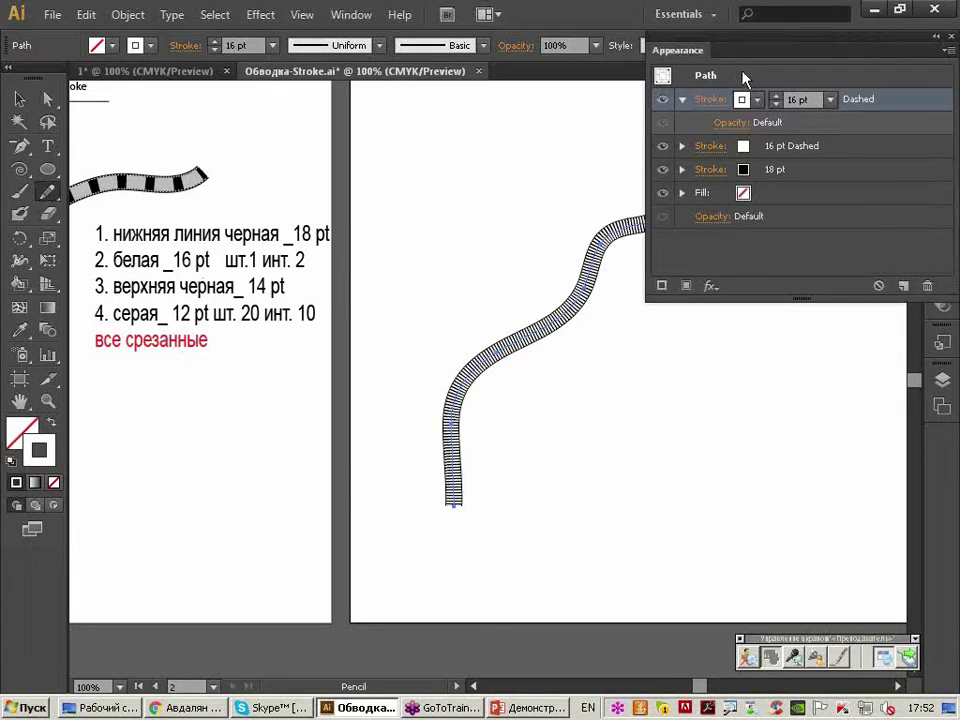
{"action": "left_click_drag", "start_coordinate": [690, 53], "coordinate": [682, 53]}
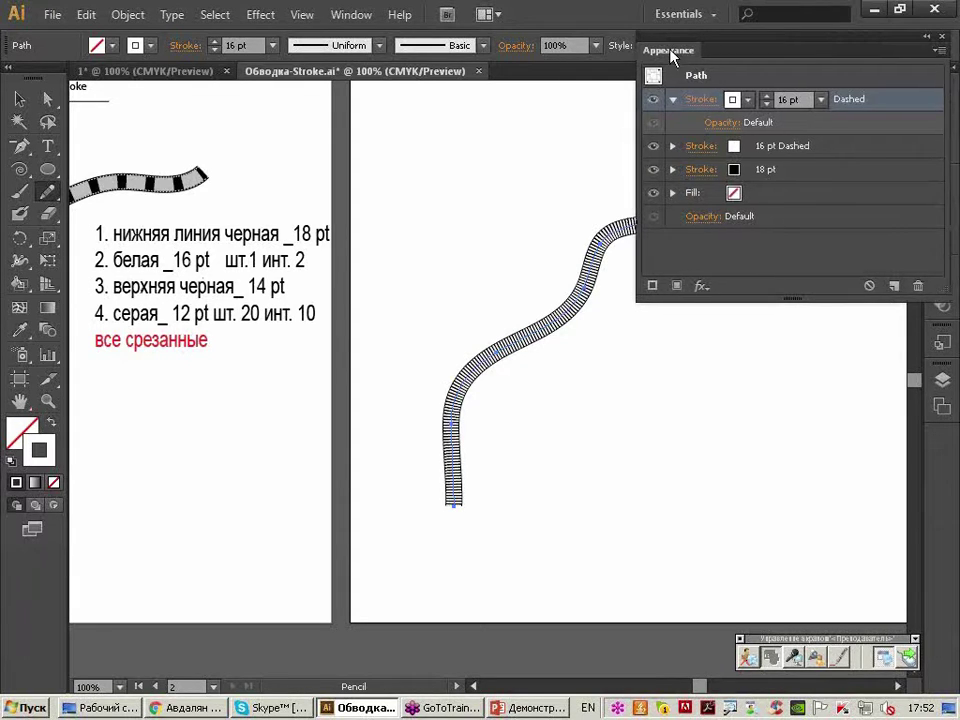
{"action": "left_click", "coordinate": [748, 101]}
{"action": "left_click", "coordinate": [594, 131]}
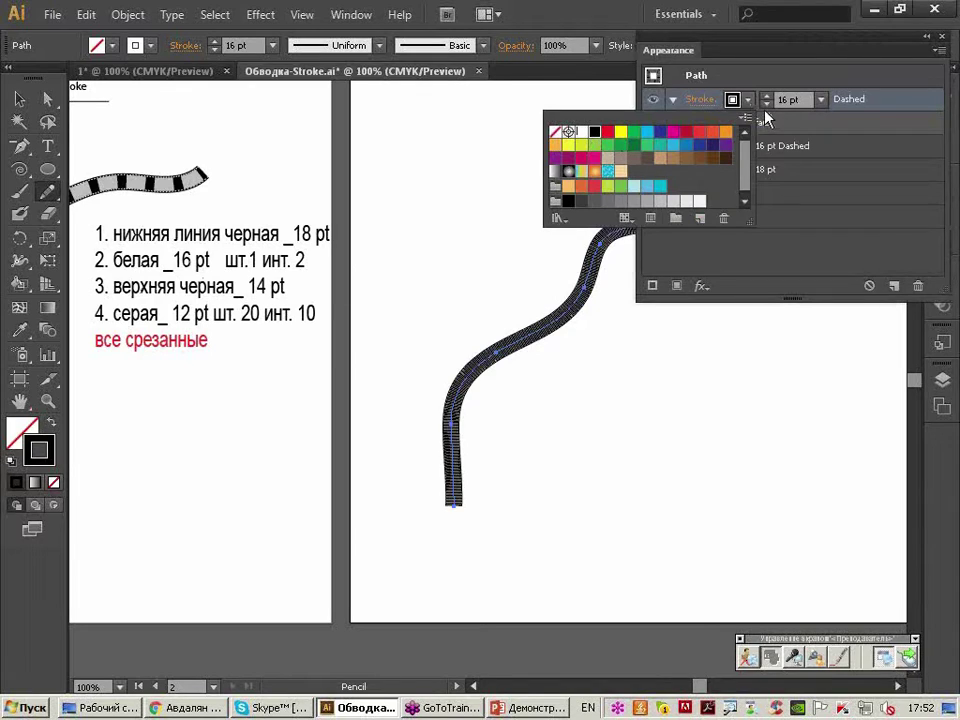
{"action": "left_click", "coordinate": [767, 104]}
{"action": "left_click", "coordinate": [766, 103]}
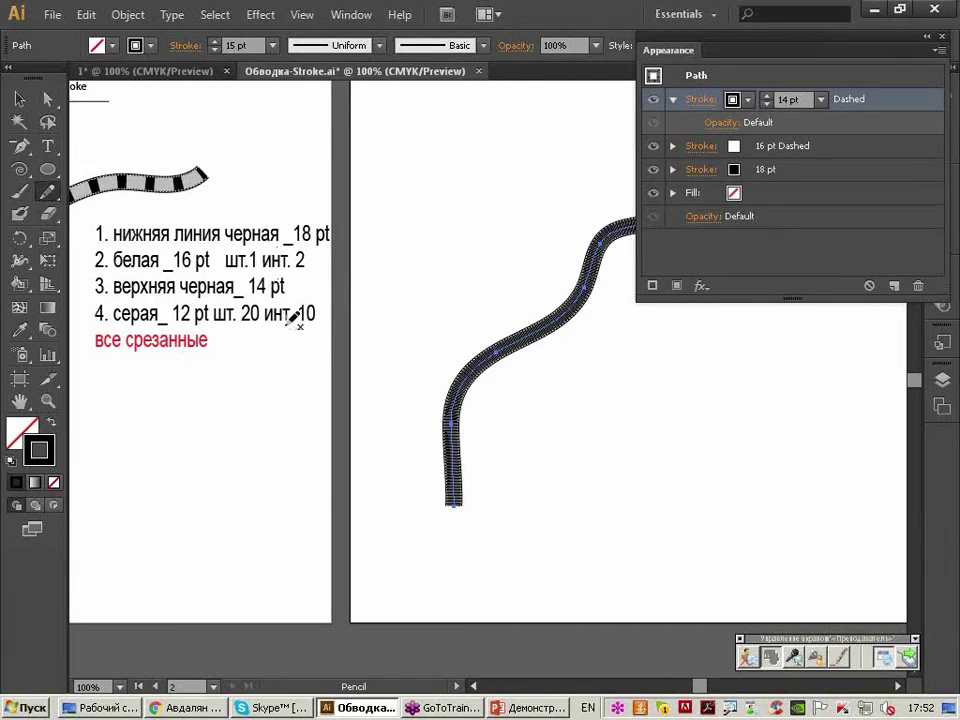
Turn off Dashed Line so the black 14 pt stroke is solid.
{"action": "left_click", "coordinate": [701, 100]}
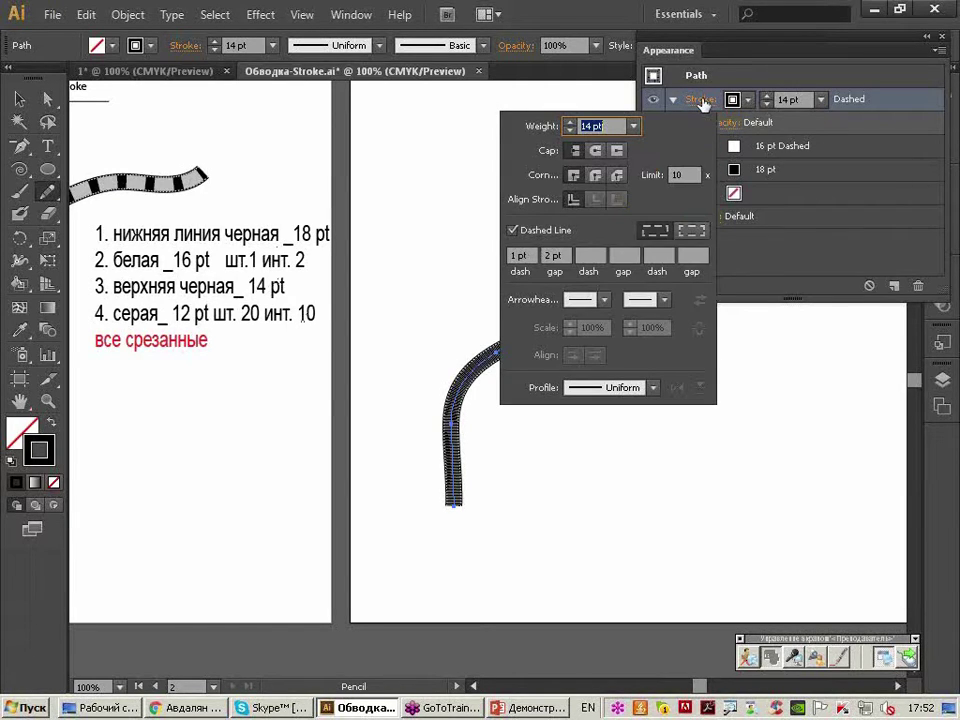
{"action": "left_click", "coordinate": [514, 231]}
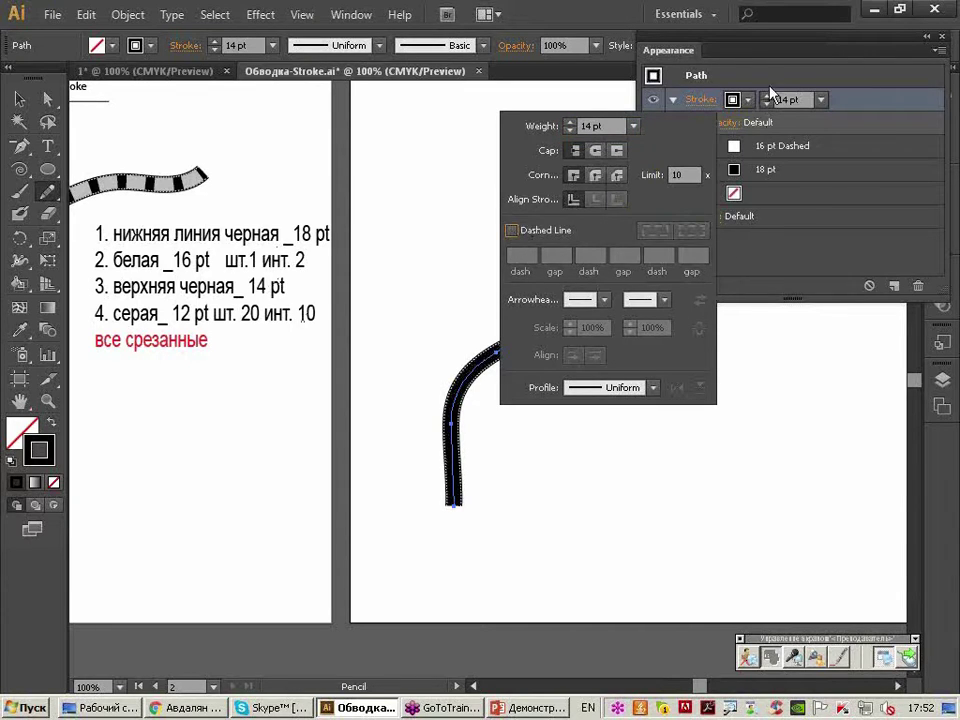
{"action": "left_click", "coordinate": [782, 76]}
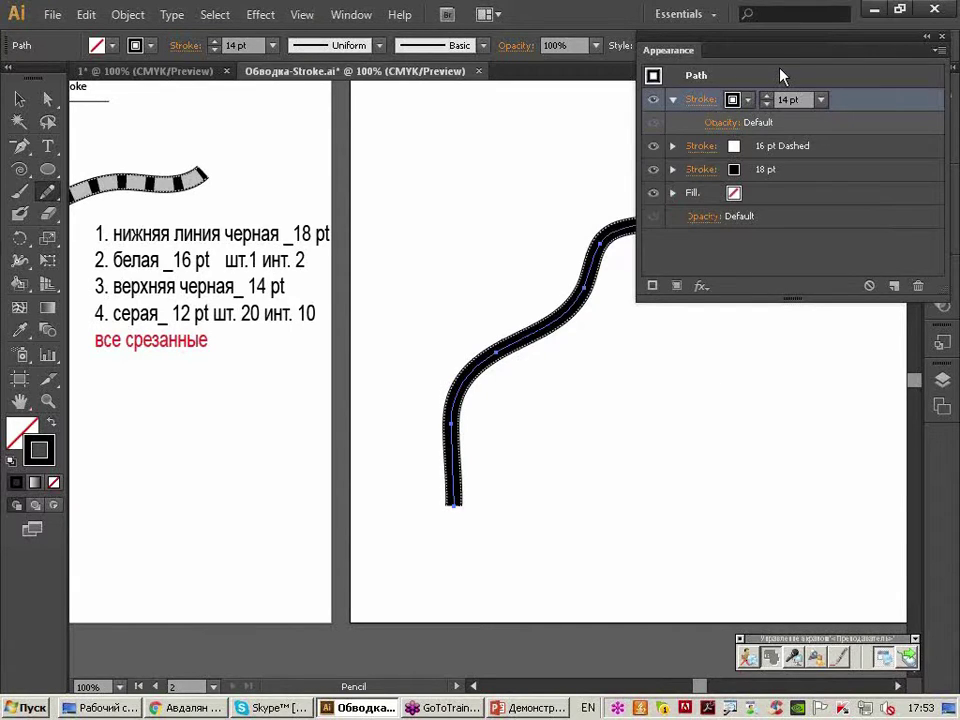
{"action": "left_click_drag", "start_coordinate": [777, 57], "coordinate": [693, 55]}
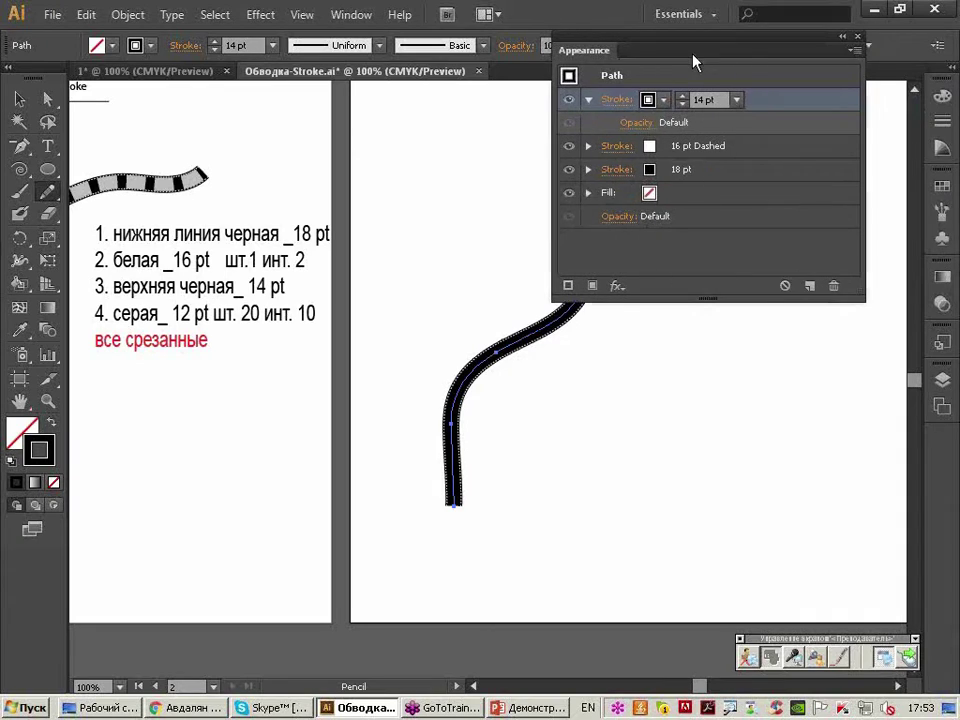
{"action": "left_click", "coordinate": [855, 50]}
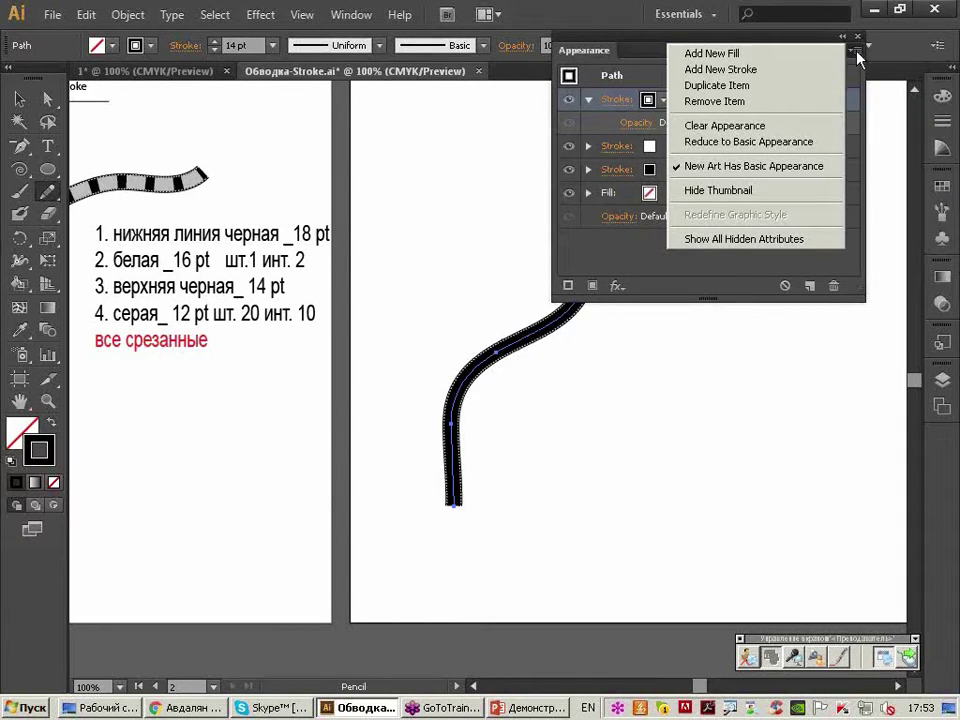
Add a fourth stroke on top in 50% grey at 12 pt.
{"action": "left_click", "coordinate": [806, 70]}
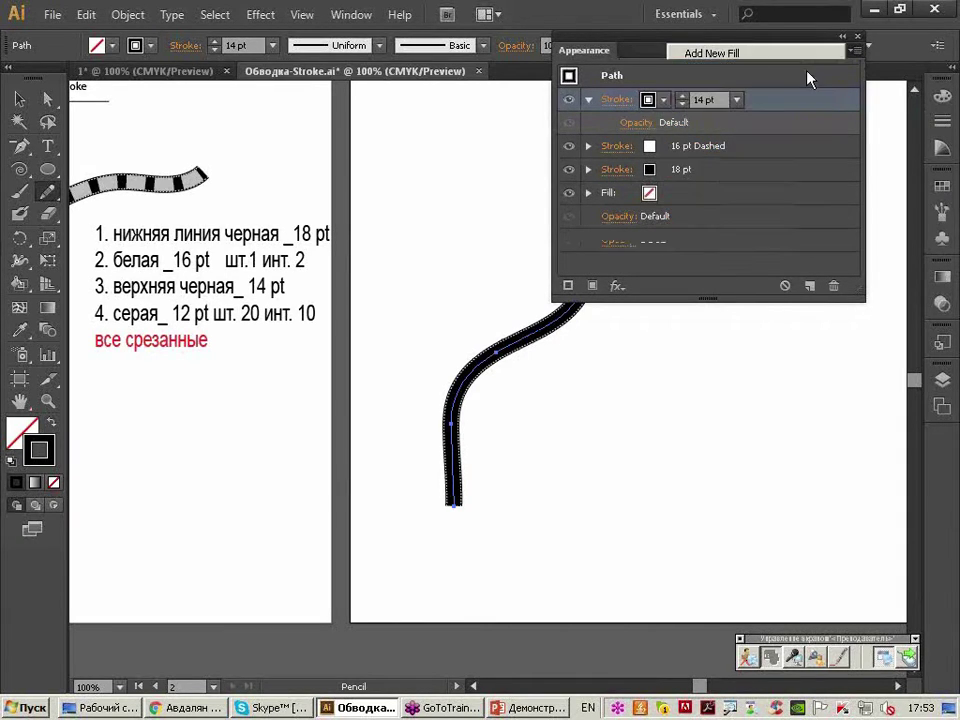
{"action": "left_click", "coordinate": [665, 100]}
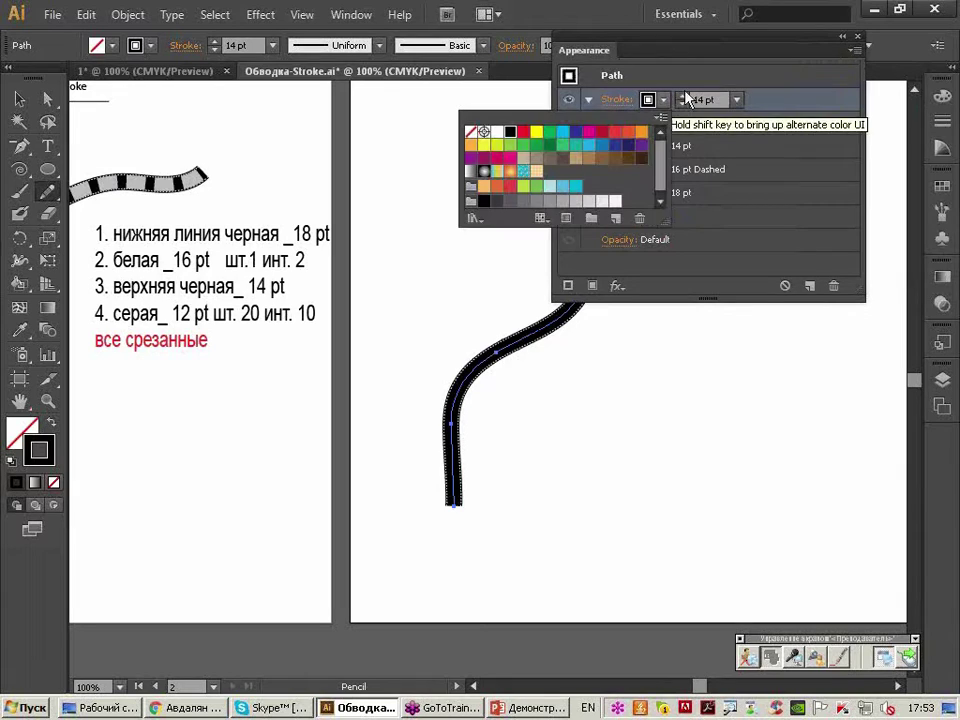
{"action": "left_click", "coordinate": [546, 205]}
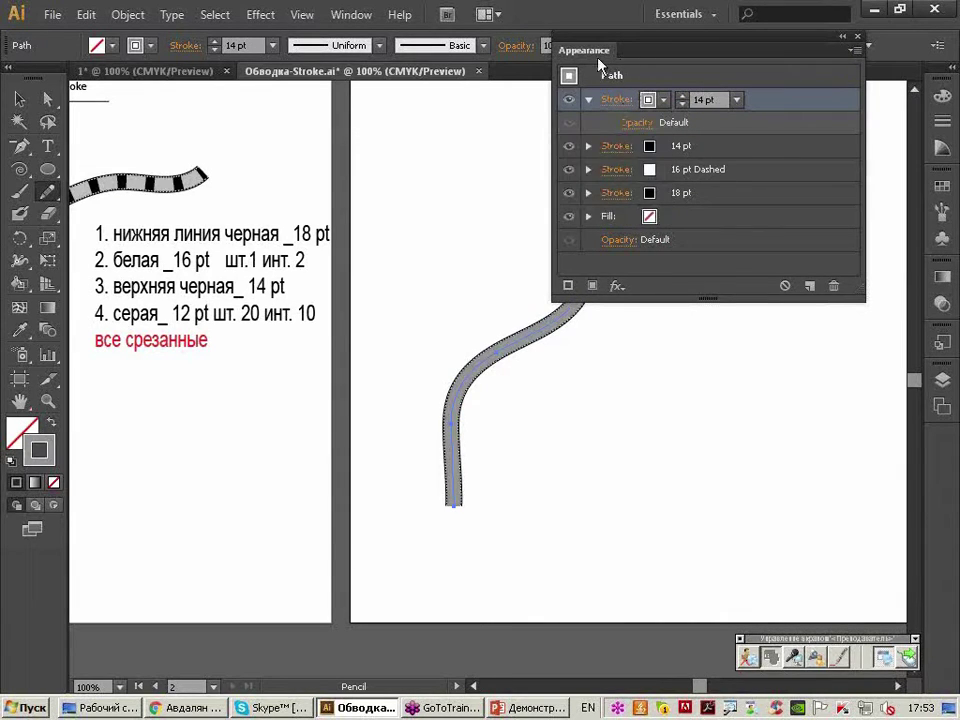
{"action": "left_click_drag", "start_coordinate": [599, 60], "coordinate": [691, 70]}
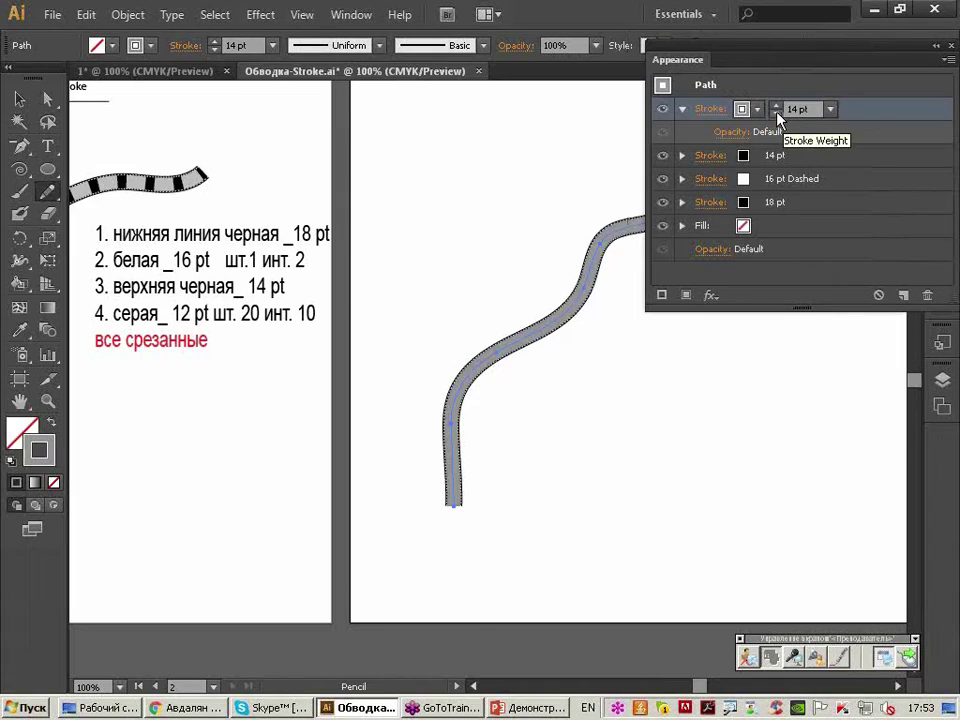
{"action": "left_click", "coordinate": [776, 114]}
{"action": "left_click", "coordinate": [776, 114]}
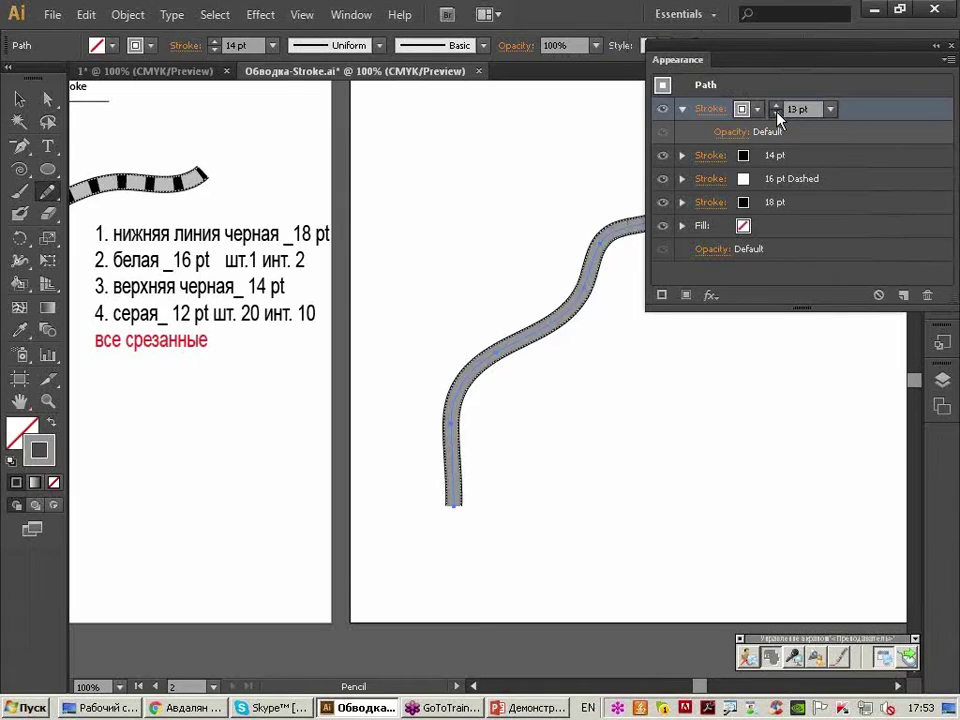
Dash the grey stroke with 20 pt dashes and 10 pt gaps, then deselect the path.
{"action": "left_click", "coordinate": [708, 110]}
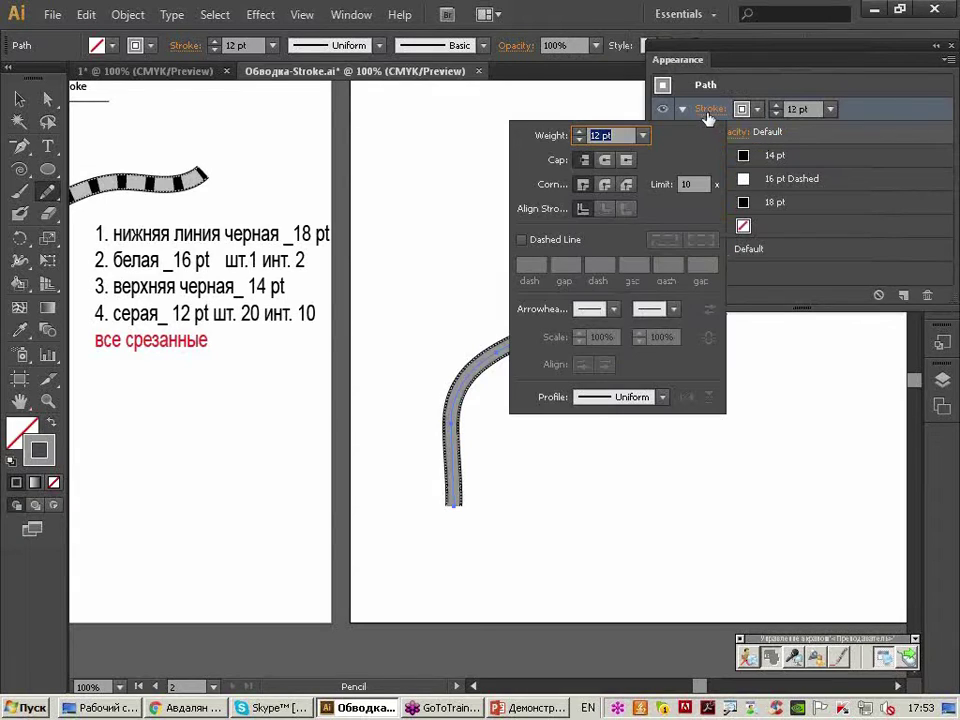
{"action": "left_click", "coordinate": [520, 240]}
{"action": "type", "text": "20"}
{"action": "key", "text": "Tab"}
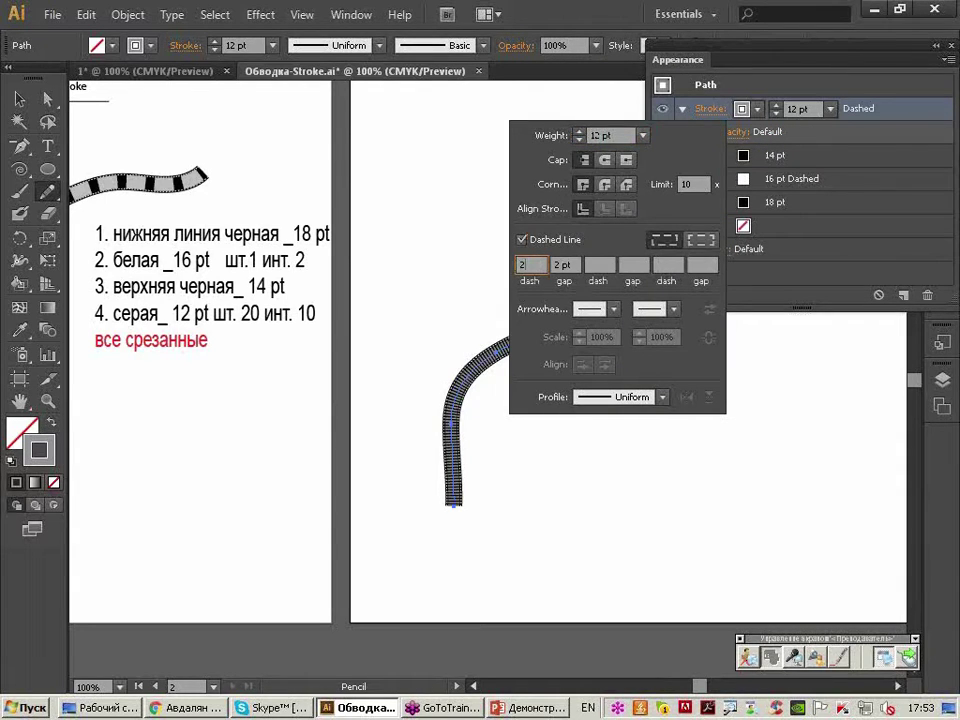
{"action": "type", "text": "2"}
{"action": "key", "text": "Return"}
{"action": "type", "text": "10"}
{"action": "key", "text": "Tab"}
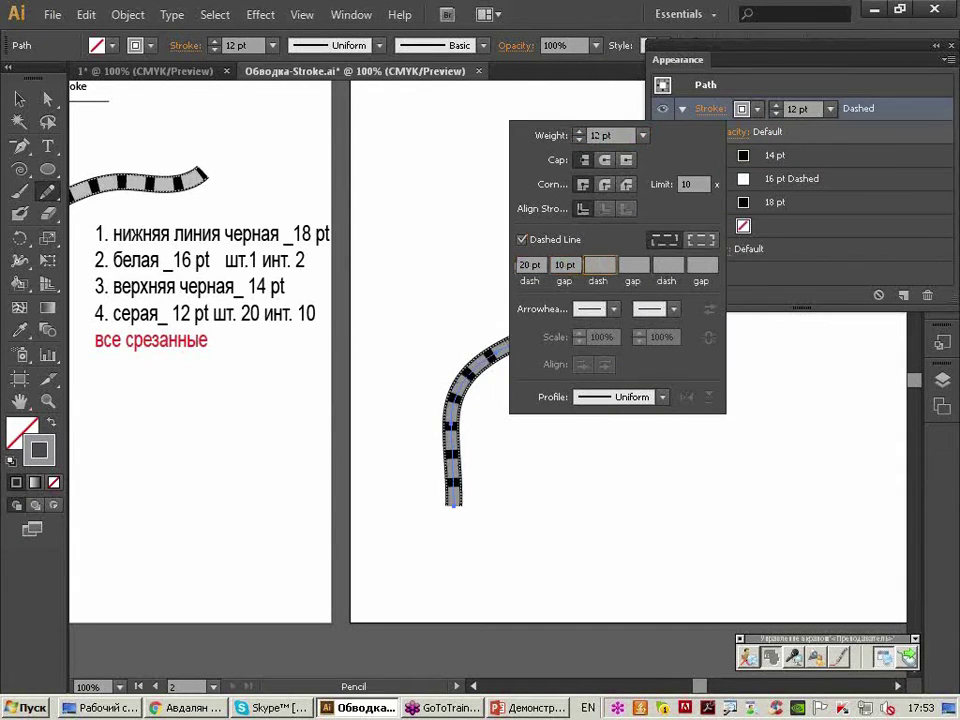
{"action": "left_click", "coordinate": [748, 70]}
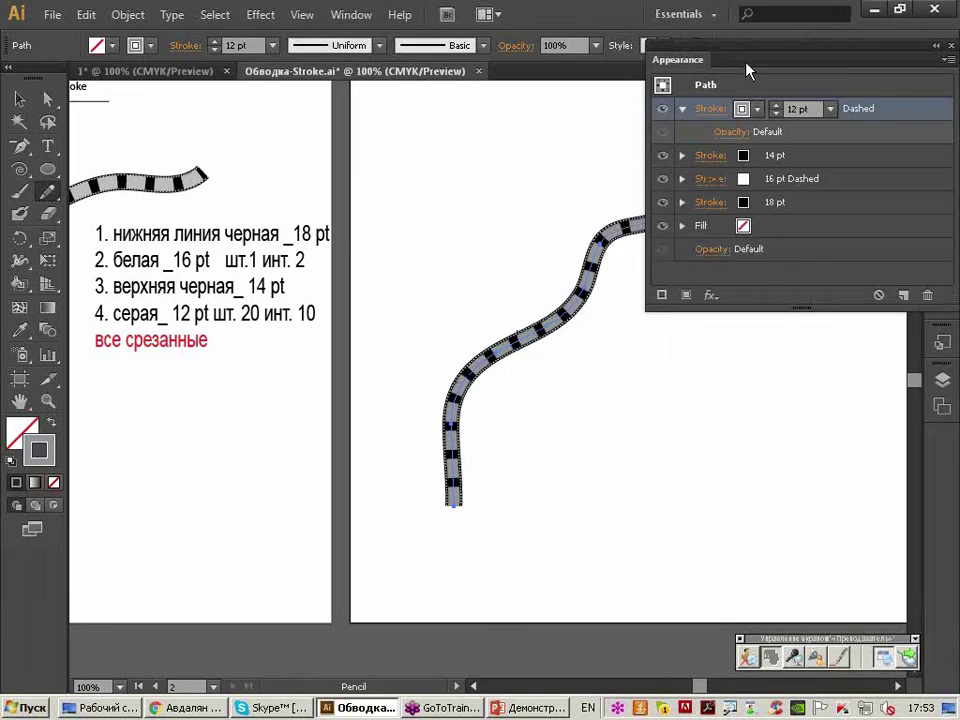
{"action": "left_click", "coordinate": [19, 98]}
{"action": "left_click", "coordinate": [460, 204]}
Move the film-strip path down and to the left on the artboard.
{"action": "left_click_drag", "start_coordinate": [564, 322], "coordinate": [476, 380]}
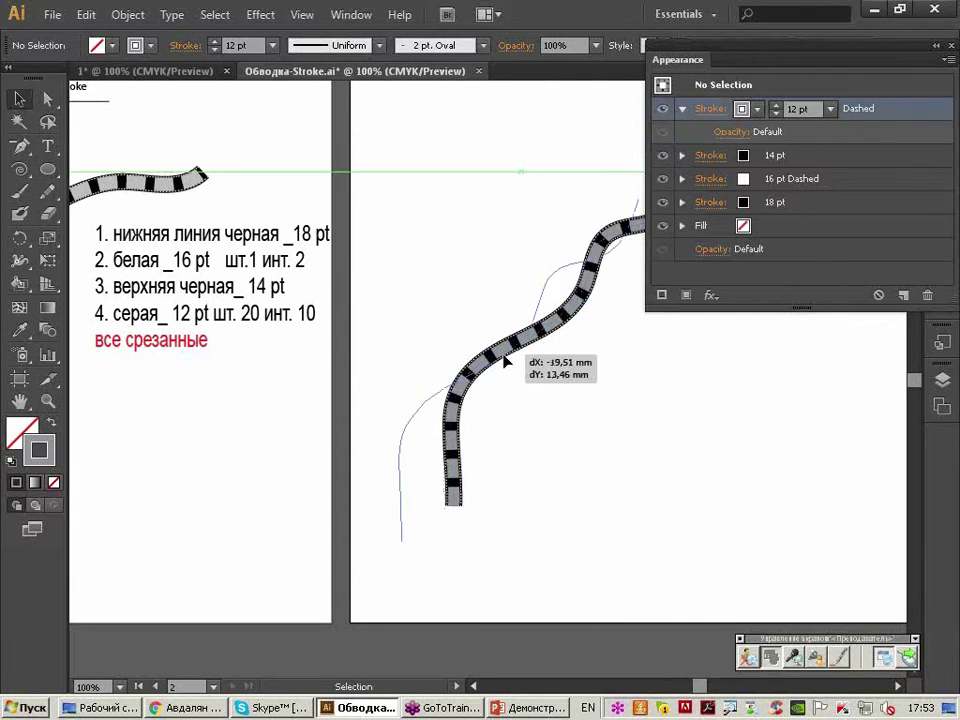
{"action": "left_click", "coordinate": [47, 98]}
{"action": "key", "text": "a"}
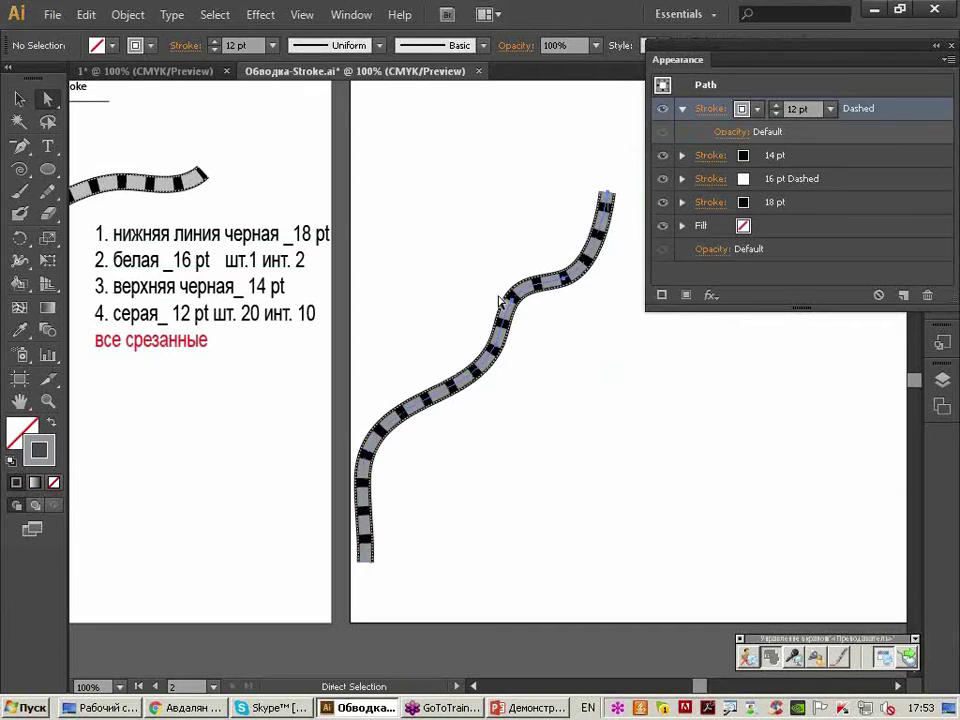
Reshape the path's upper segment into a deeper curve with Direct Selection.
{"action": "left_click", "coordinate": [523, 285]}
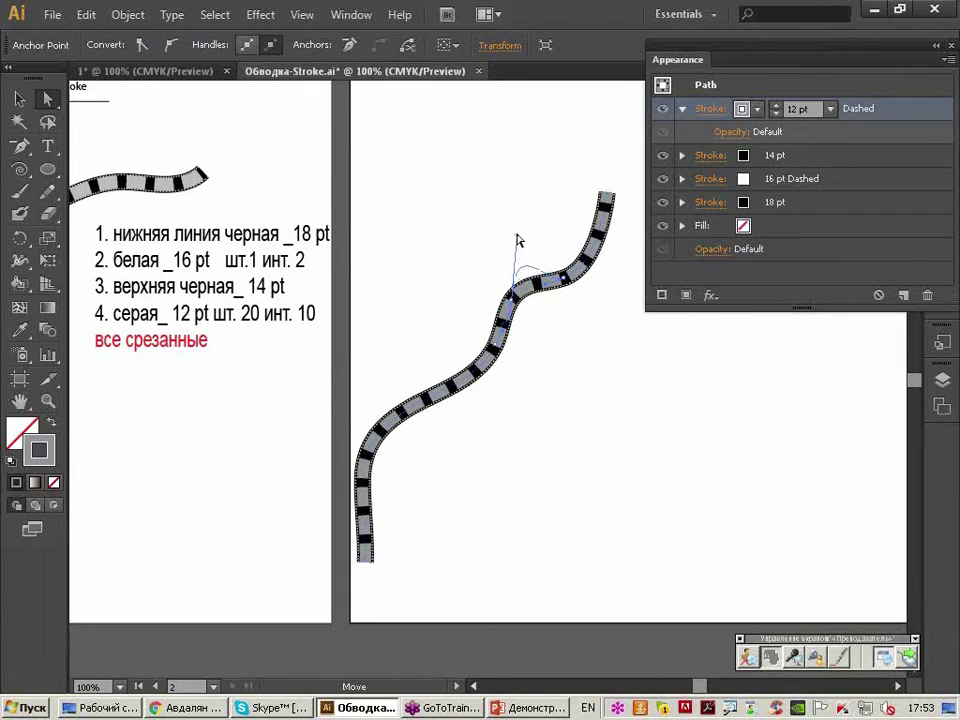
{"action": "left_click_drag", "start_coordinate": [576, 272], "coordinate": [589, 262]}
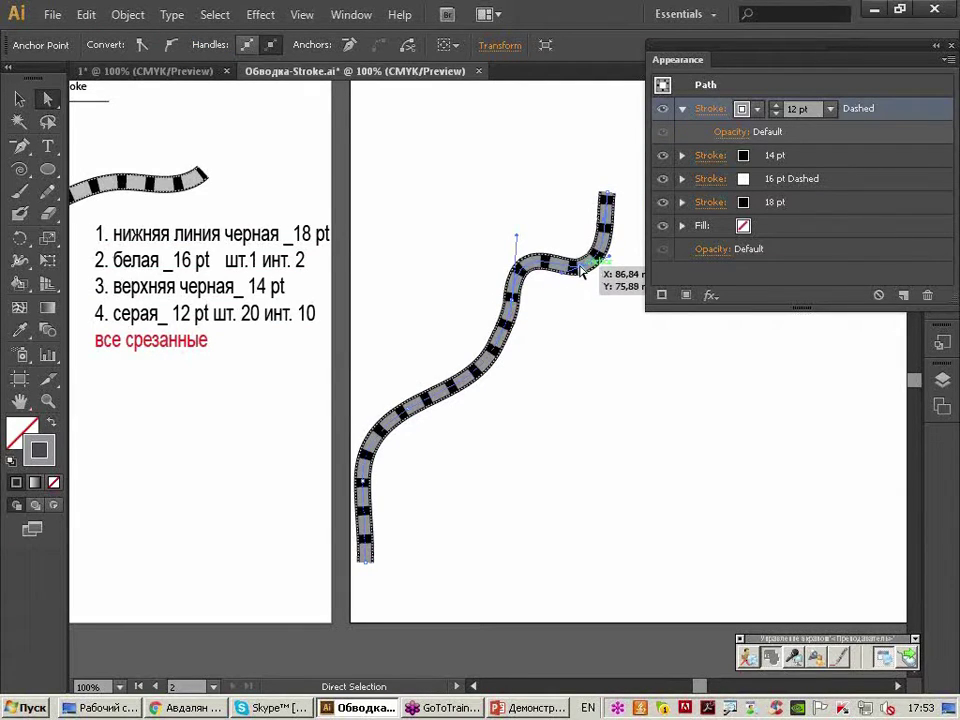
{"action": "left_click", "coordinate": [522, 264]}
{"action": "mouse_move", "coordinate": [500, 350]}
{"action": "left_mouse_down"}
{"action": "mouse_move", "coordinate": [490, 366]}
{"action": "mouse_move", "coordinate": [632, 368]}
{"action": "left_mouse_up"}
{"action": "key", "text": "ctrl+z"}
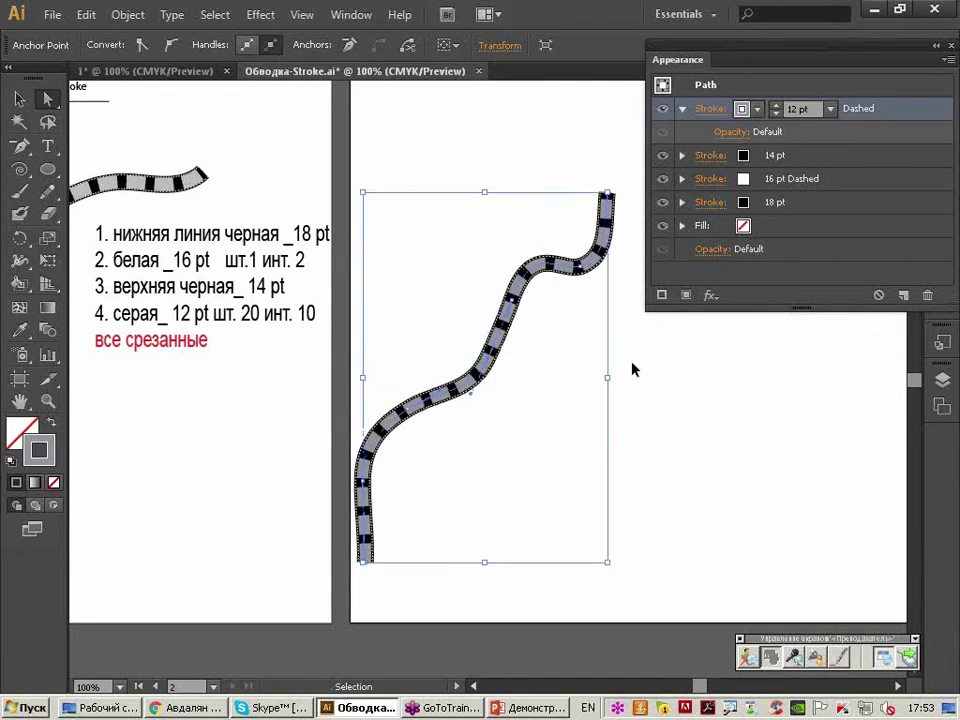
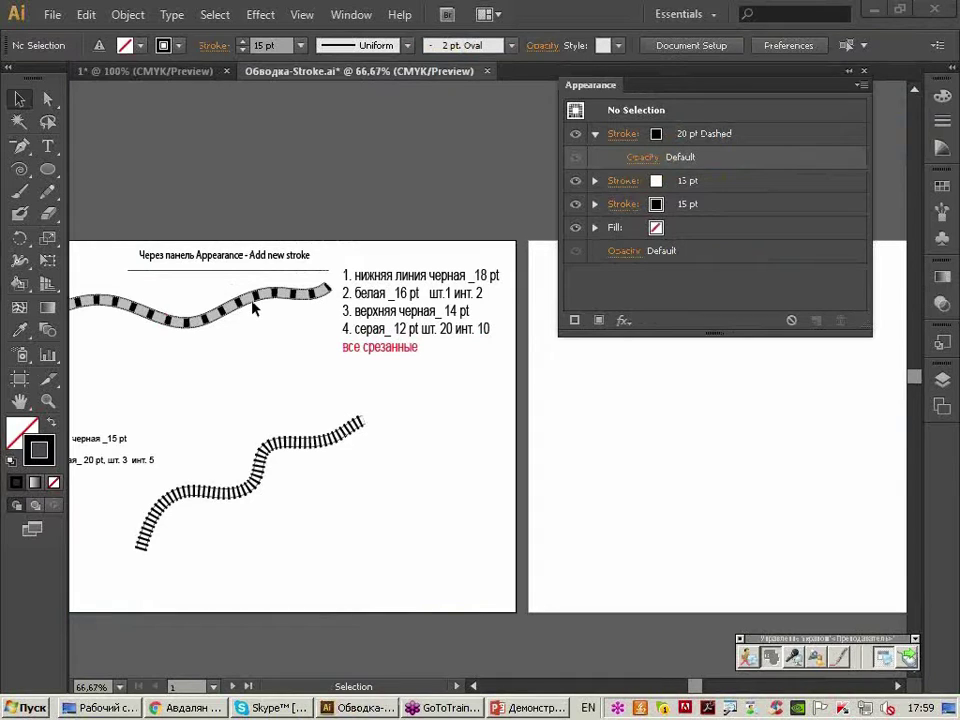
Float the Brushes panel over the artboard and collapse the Swatches group.
{"action": "scroll", "coordinate": [250, 312], "scroll_direction": "up", "scroll_amount": 2}
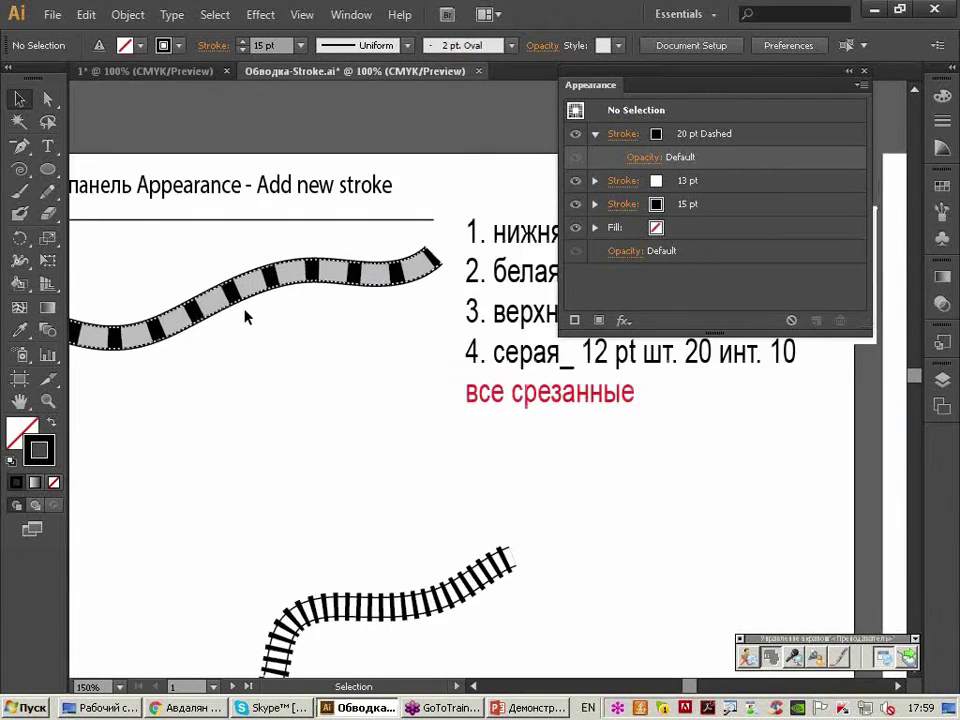
{"action": "scroll", "coordinate": [257, 497], "scroll_direction": "up", "scroll_amount": 2}
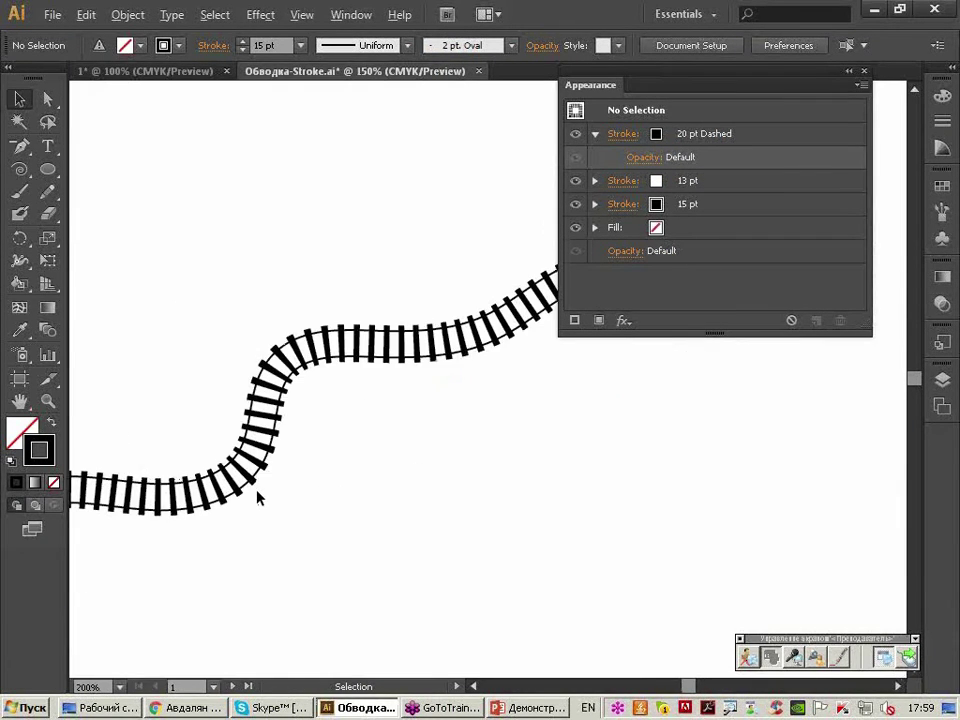
{"action": "scroll", "coordinate": [257, 495], "scroll_direction": "down", "scroll_amount": 2}
{"action": "scroll", "coordinate": [257, 493], "scroll_direction": "down", "scroll_amount": 1}
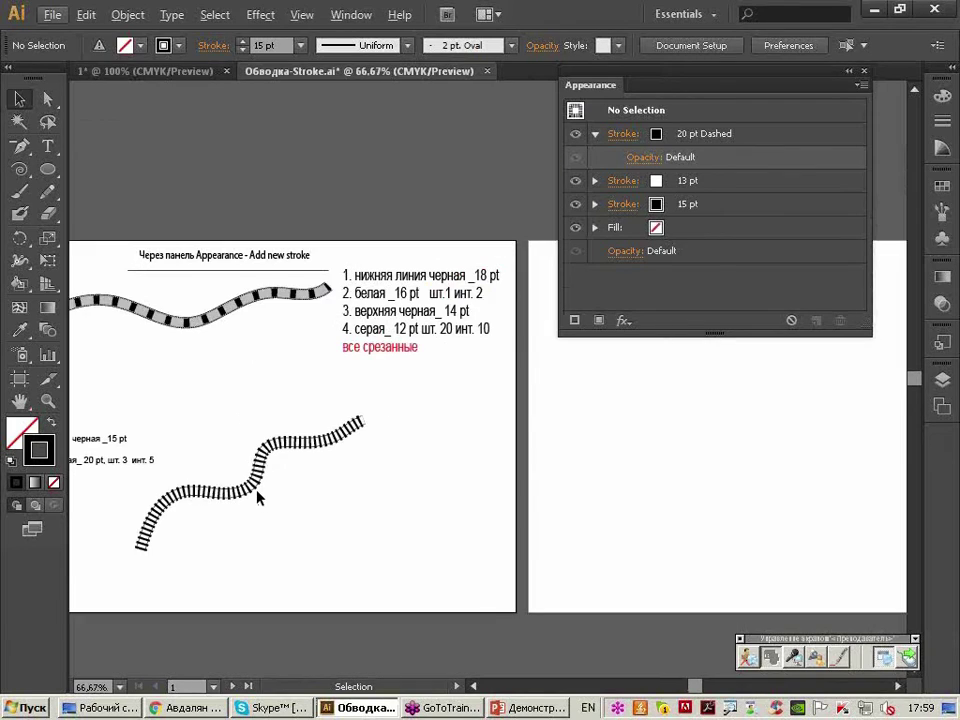
{"action": "left_click", "coordinate": [946, 214]}
{"action": "left_click_drag", "start_coordinate": [776, 172], "coordinate": [600, 430]}
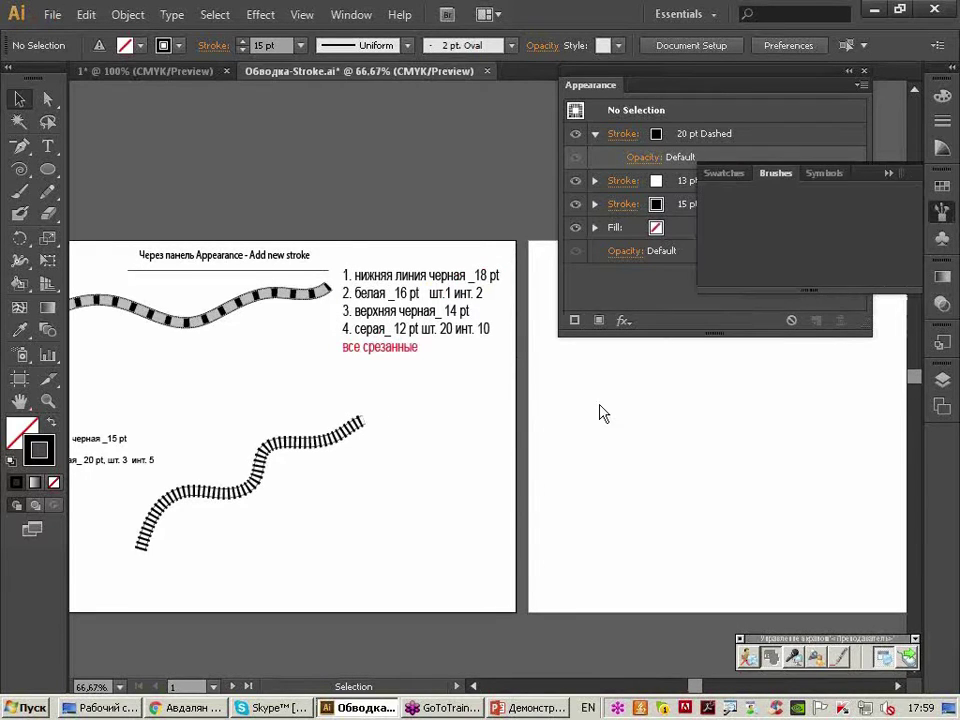
{"action": "left_click", "coordinate": [888, 174]}
{"action": "left_click_drag", "start_coordinate": [660, 437], "coordinate": [718, 410]}
Select the wavy film-strip path, then enlarge and reposition the floating Brushes panel.
{"action": "left_click", "coordinate": [230, 312]}
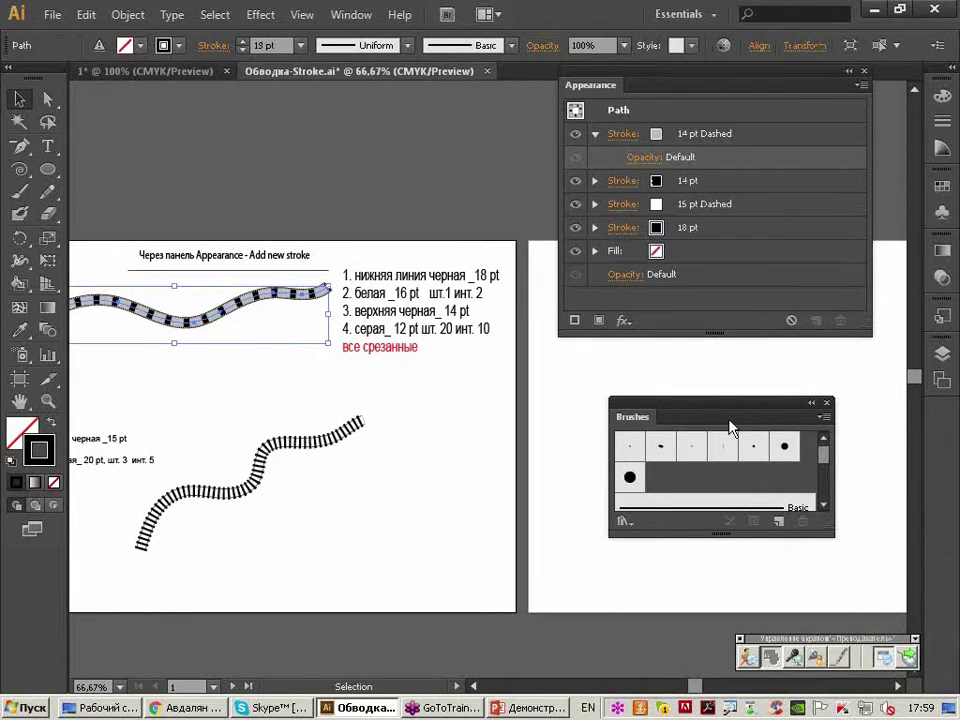
{"action": "left_click_drag", "start_coordinate": [826, 505], "coordinate": [851, 612]}
{"action": "left_click_drag", "start_coordinate": [745, 421], "coordinate": [748, 396]}
{"action": "scroll", "coordinate": [804, 489], "scroll_direction": "down", "scroll_amount": 1}
{"action": "scroll", "coordinate": [743, 400], "scroll_direction": "up", "scroll_amount": 1}
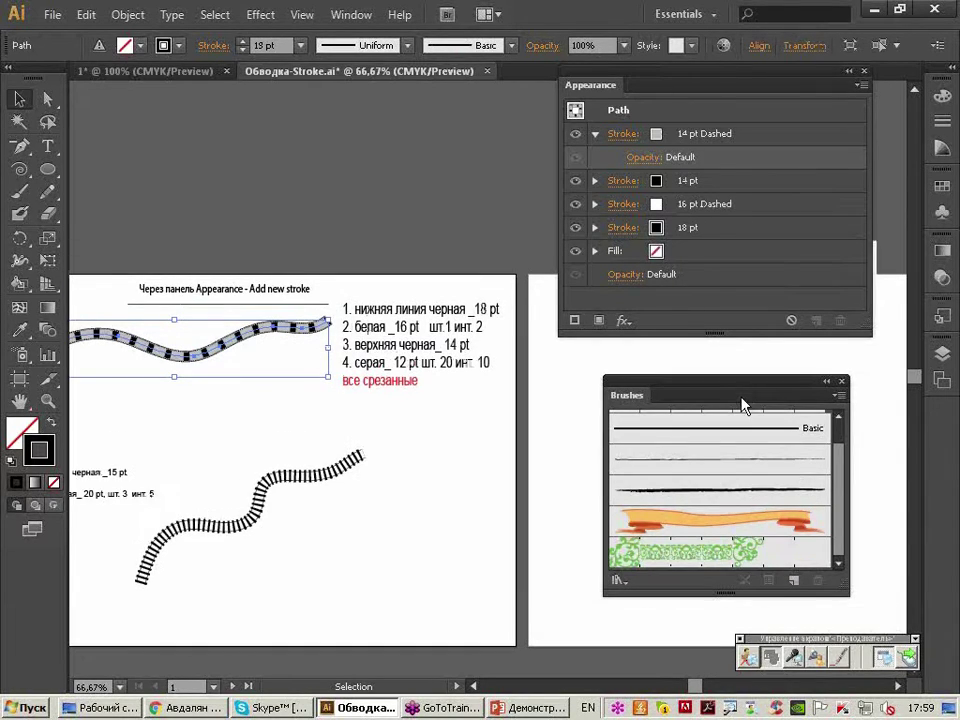
{"action": "scroll", "coordinate": [730, 440], "scroll_direction": "up", "scroll_amount": 1}
{"action": "left_click_drag", "start_coordinate": [628, 397], "coordinate": [838, 458]}
{"action": "left_click_drag", "start_coordinate": [606, 88], "coordinate": [628, 84]}
Pan to the empty right artboard and deselect the wavy path.
{"action": "left_click_drag", "start_coordinate": [611, 393], "coordinate": [450, 383]}
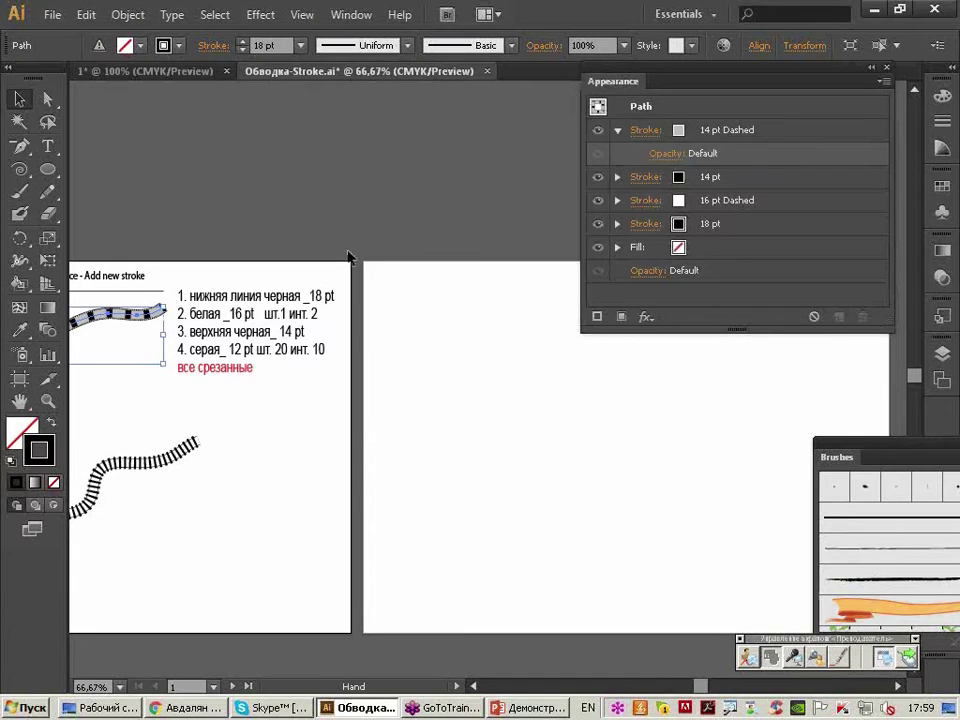
{"action": "left_click", "coordinate": [343, 242]}
{"action": "left_click", "coordinate": [20, 168]}
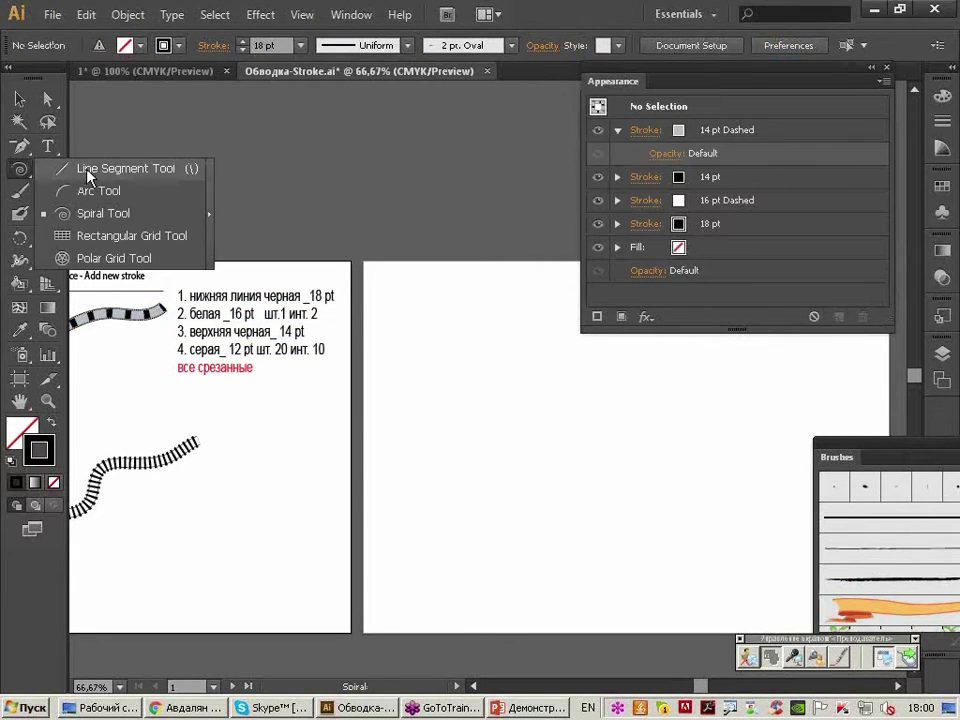
Draw a horizontal line on the empty artboard with the Line Segment tool.
{"action": "left_click", "coordinate": [88, 172]}
{"action": "left_click_drag", "start_coordinate": [396, 331], "coordinate": [532, 334]}
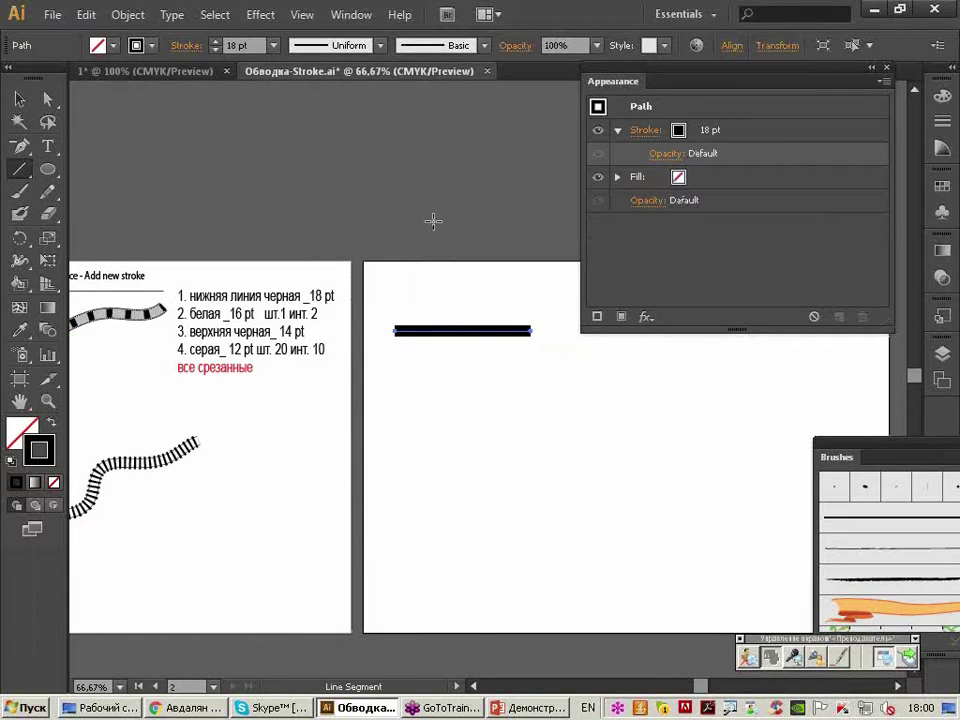
{"action": "left_click_drag", "start_coordinate": [615, 81], "coordinate": [599, 102]}
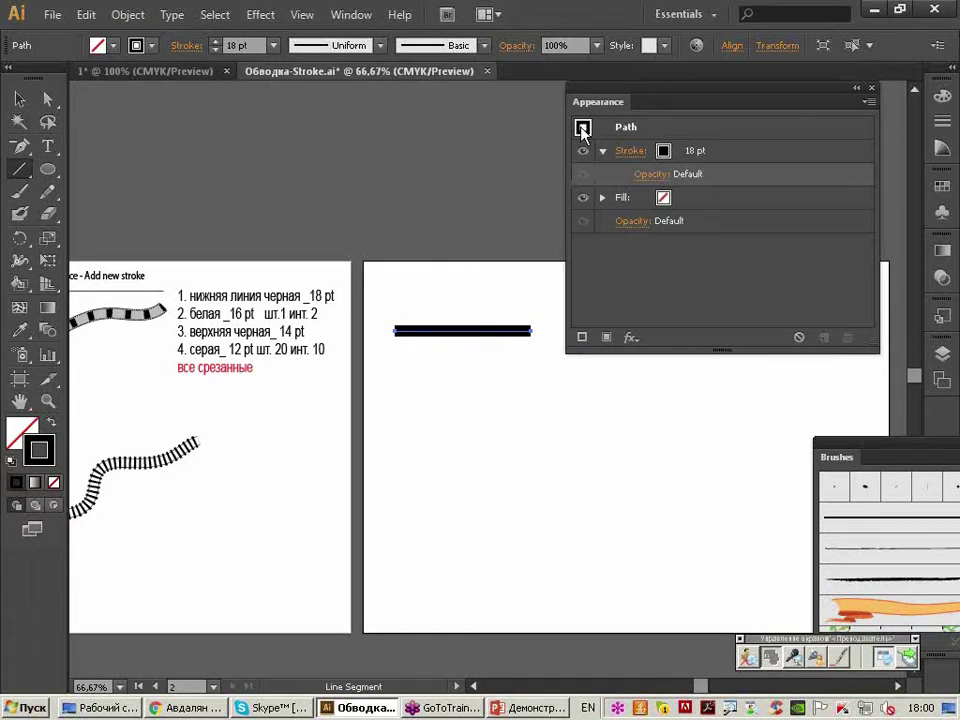
{"action": "left_click", "coordinate": [726, 156]}
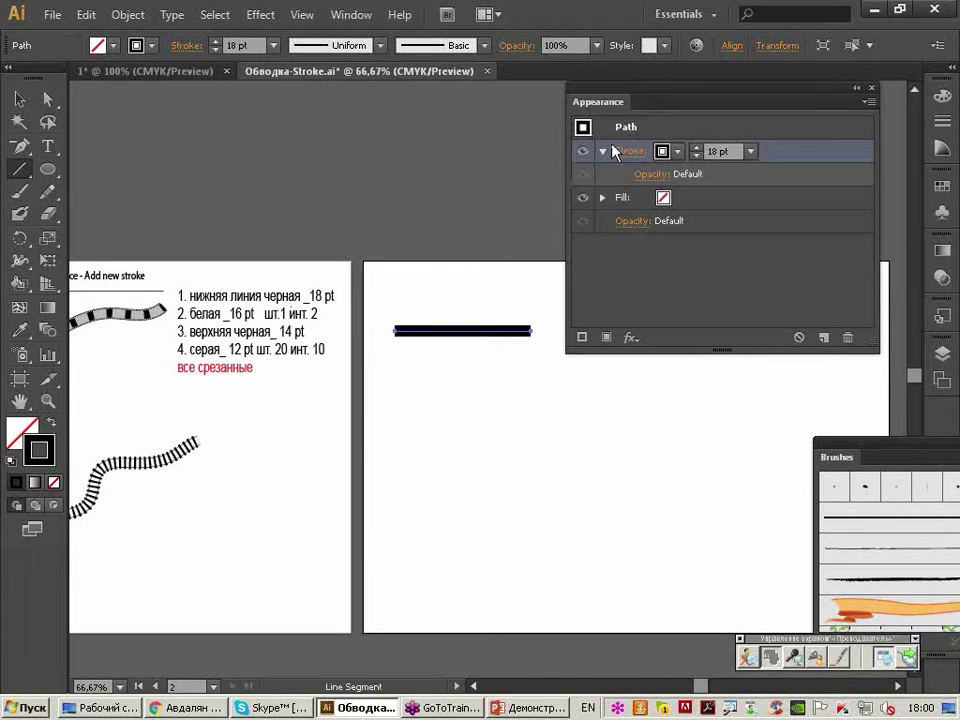
{"action": "left_click_drag", "start_coordinate": [654, 107], "coordinate": [576, 82]}
Add a white 16 pt stroke to the line, dashed 1 pt on, 2 pt off.
{"action": "left_click", "coordinate": [790, 76]}
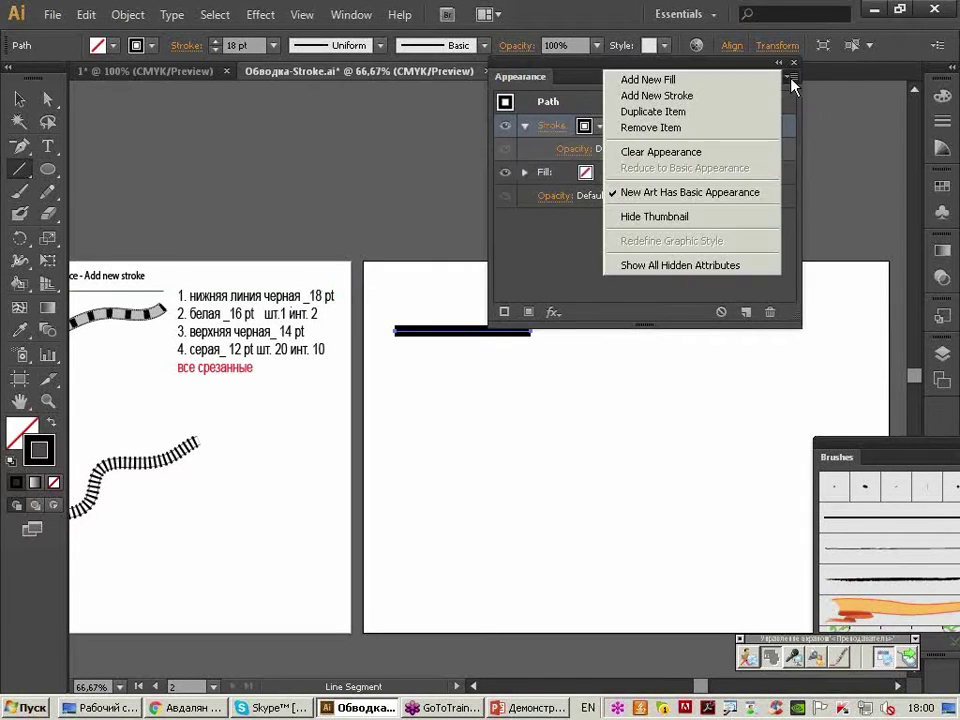
{"action": "left_click", "coordinate": [656, 95]}
{"action": "left_click", "coordinate": [599, 126]}
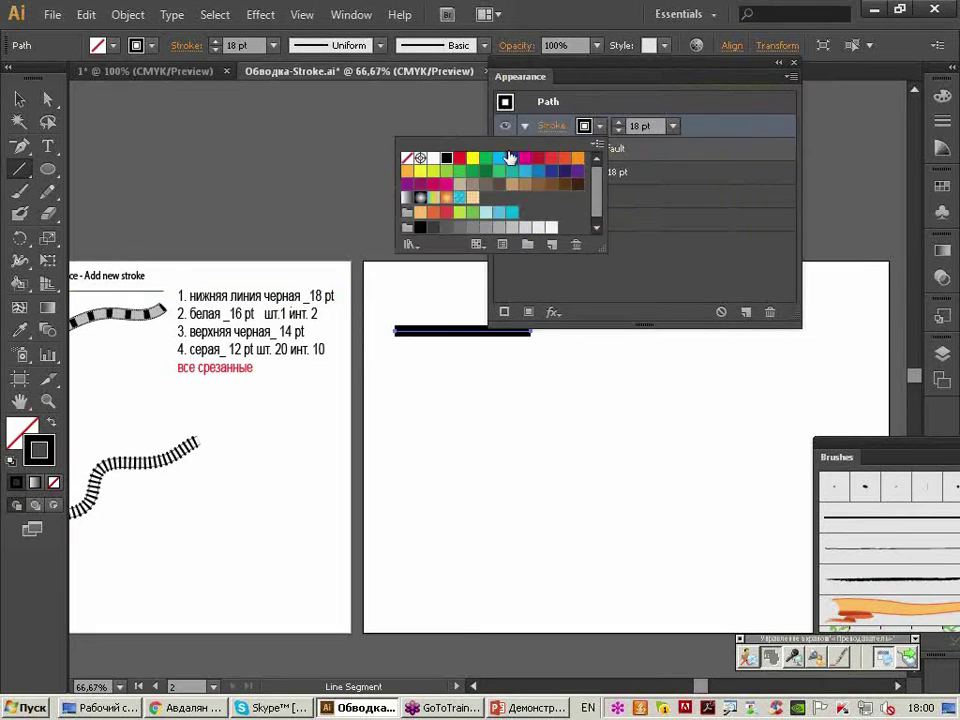
{"action": "left_click", "coordinate": [433, 158]}
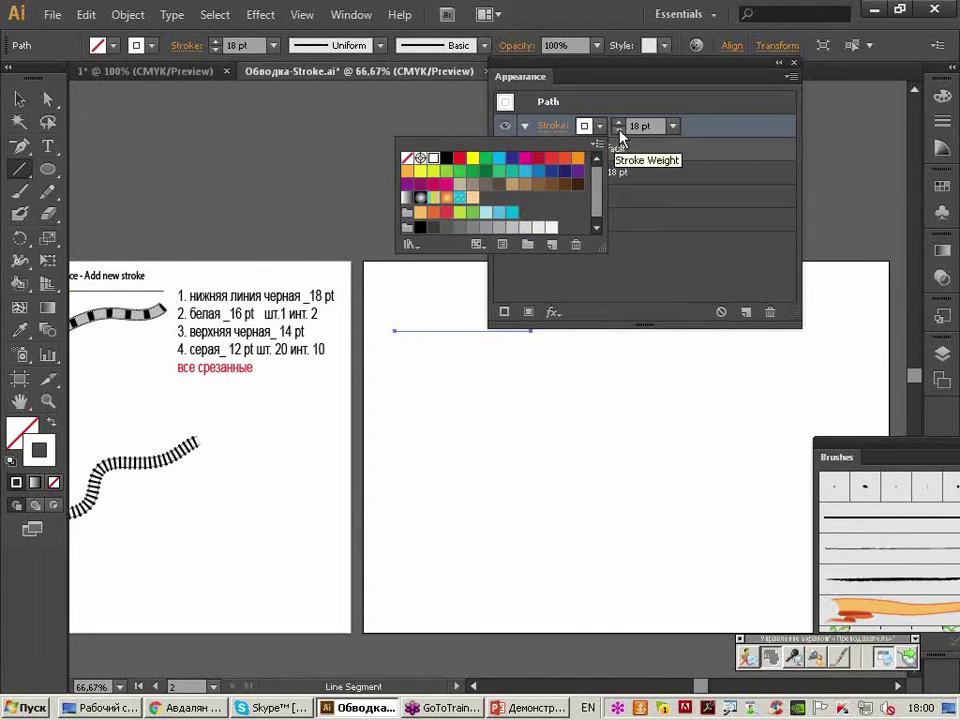
{"action": "left_click", "coordinate": [551, 127]}
{"action": "left_click", "coordinate": [380, 258]}
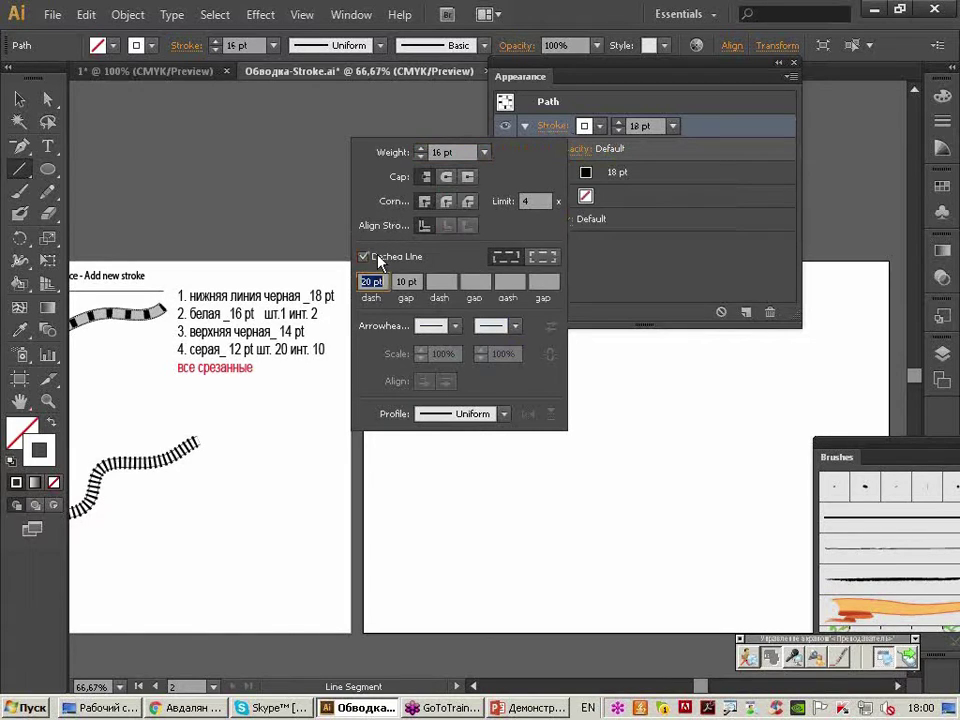
{"action": "type", "text": "1"}
{"action": "key", "text": "Tab"}
{"action": "type", "text": "2"}
{"action": "key", "text": "Tab"}
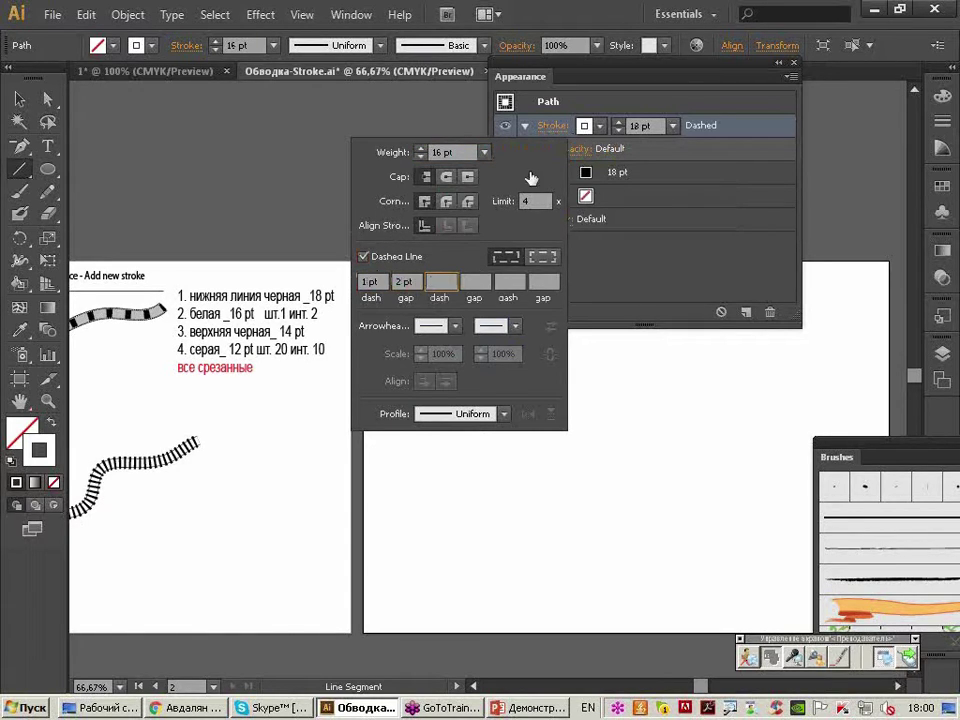
{"action": "left_click", "coordinate": [789, 77]}
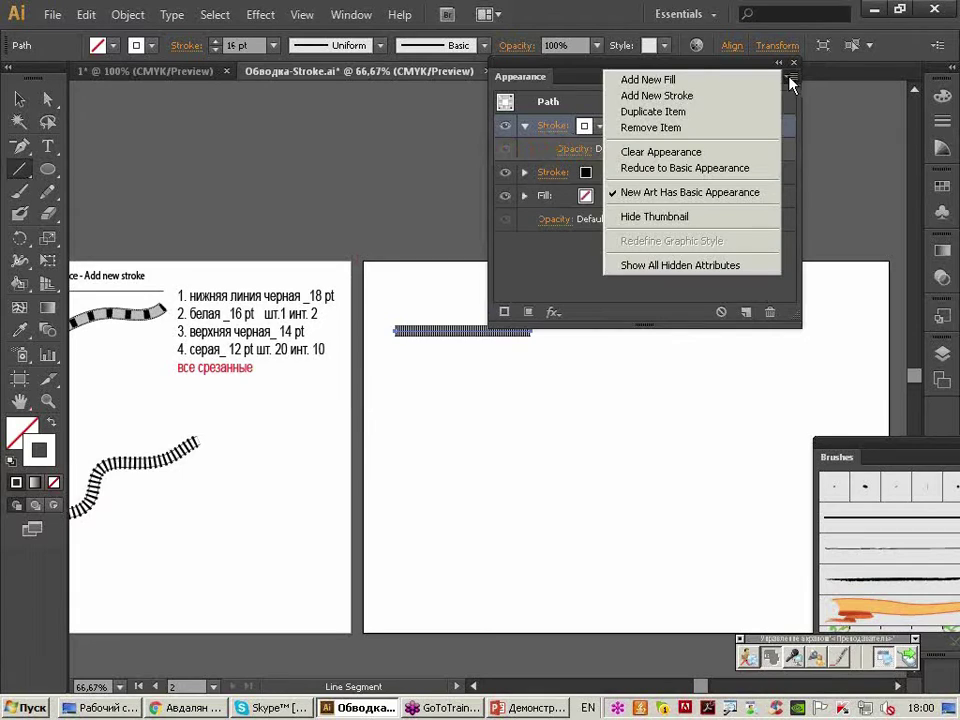
Add a solid black 14 pt stroke with dashes turned off.
{"action": "left_click", "coordinate": [739, 100]}
{"action": "left_click", "coordinate": [598, 127]}
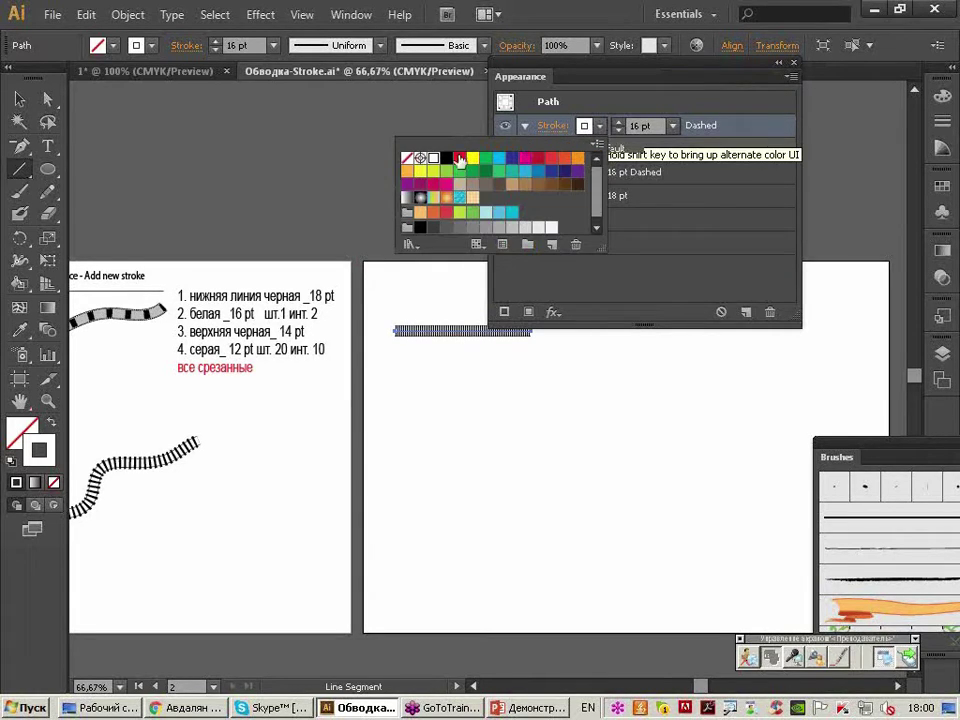
{"action": "left_click", "coordinate": [446, 157]}
{"action": "left_click", "coordinate": [630, 140]}
{"action": "left_click", "coordinate": [635, 126]}
{"action": "type", "text": "14"}
{"action": "left_click", "coordinate": [549, 127]}
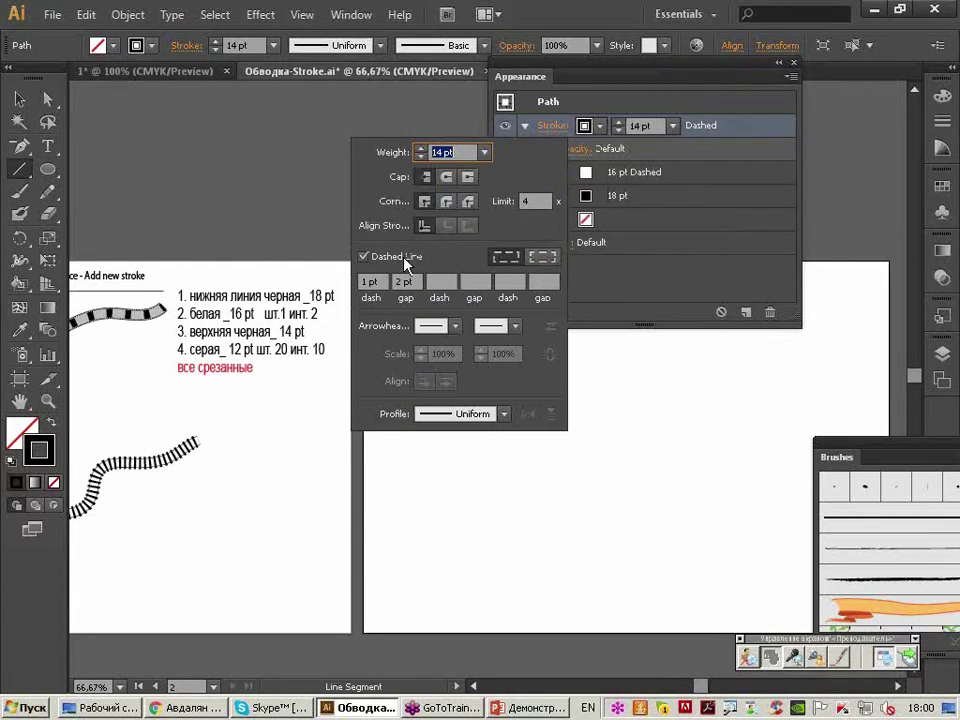
{"action": "left_click", "coordinate": [364, 256]}
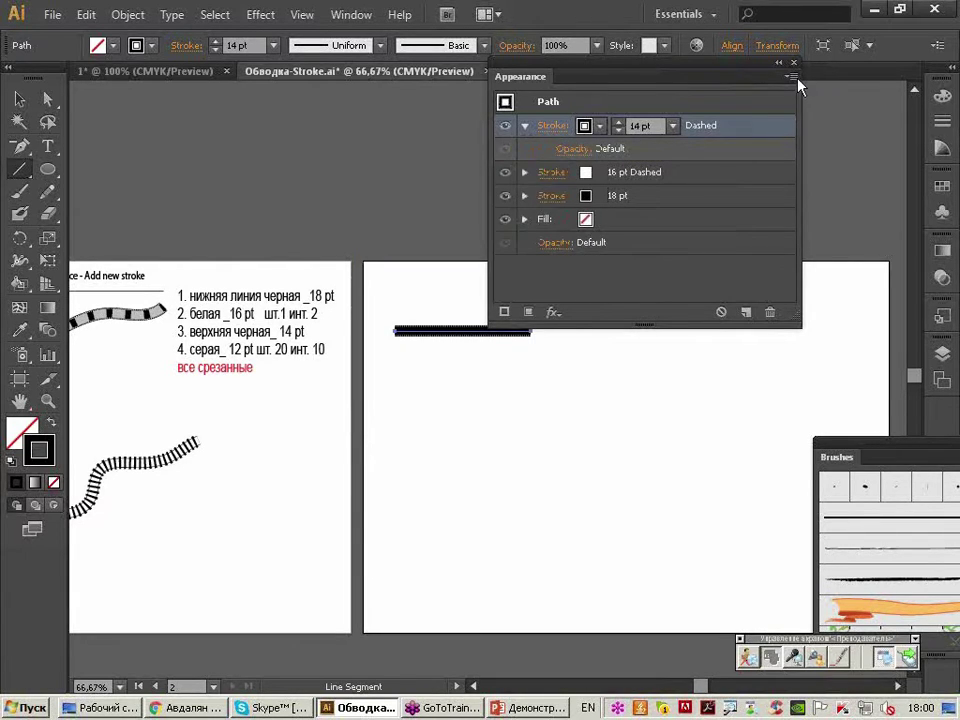
Add a light grey 12 pt top stroke dashed 20 pt on, 10 pt off.
{"action": "left_click", "coordinate": [795, 78]}
{"action": "left_click", "coordinate": [760, 95]}
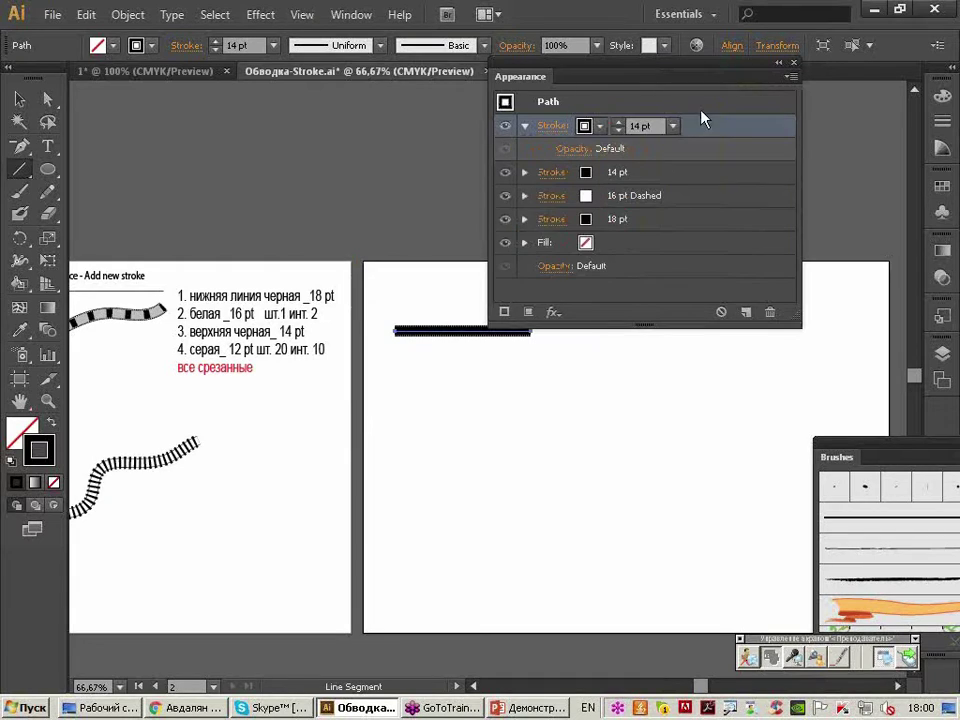
{"action": "left_click", "coordinate": [592, 127]}
{"action": "left_click", "coordinate": [499, 229]}
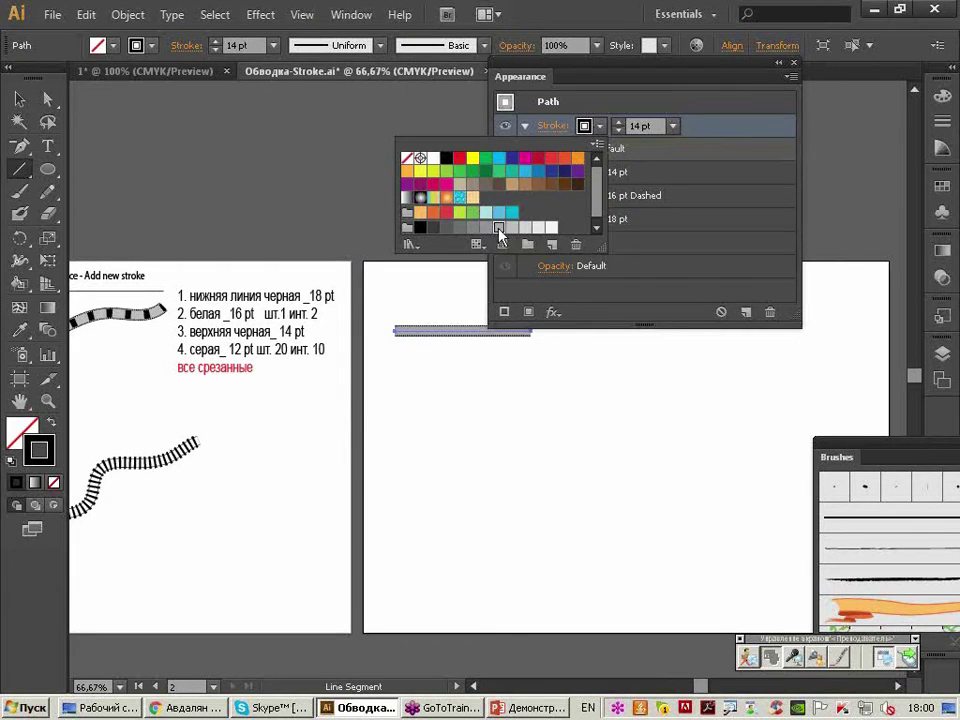
{"action": "left_click", "coordinate": [617, 130]}
{"action": "left_click", "coordinate": [617, 130]}
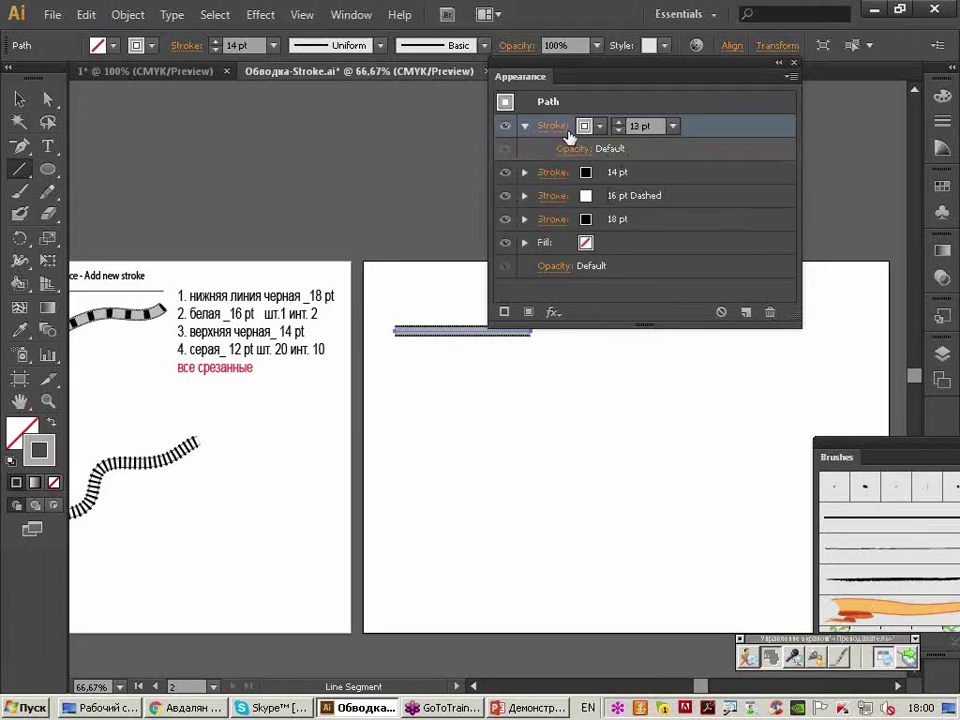
{"action": "left_click", "coordinate": [566, 131]}
{"action": "left_click", "coordinate": [413, 257]}
{"action": "type", "text": "20"}
{"action": "key", "text": "Tab"}
{"action": "type", "text": "10"}
{"action": "key", "text": "Tab"}
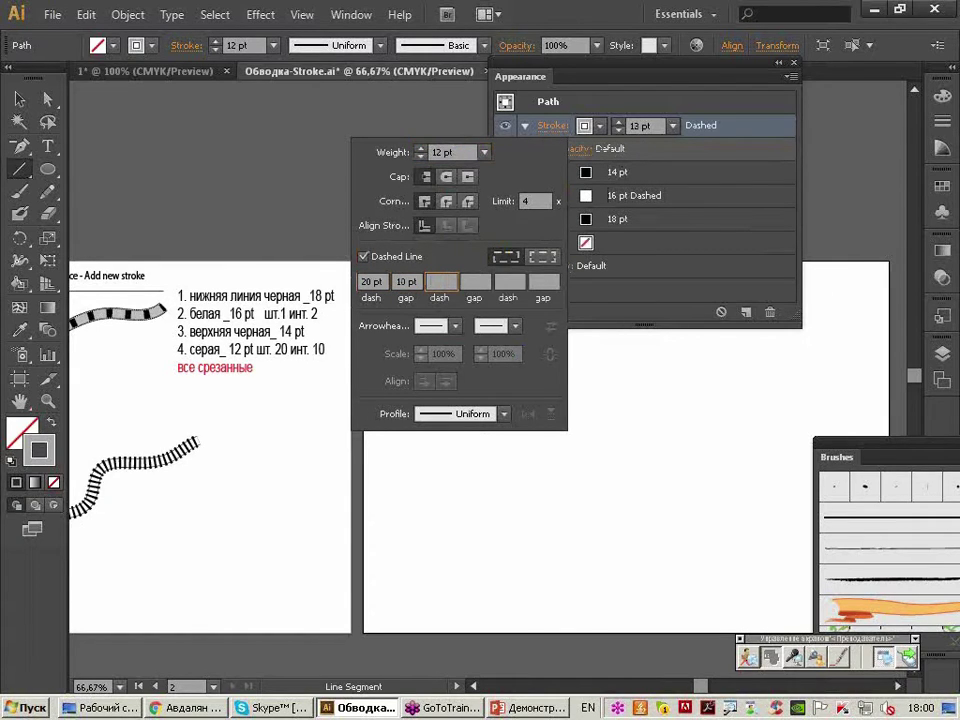
{"action": "key", "text": "Return"}
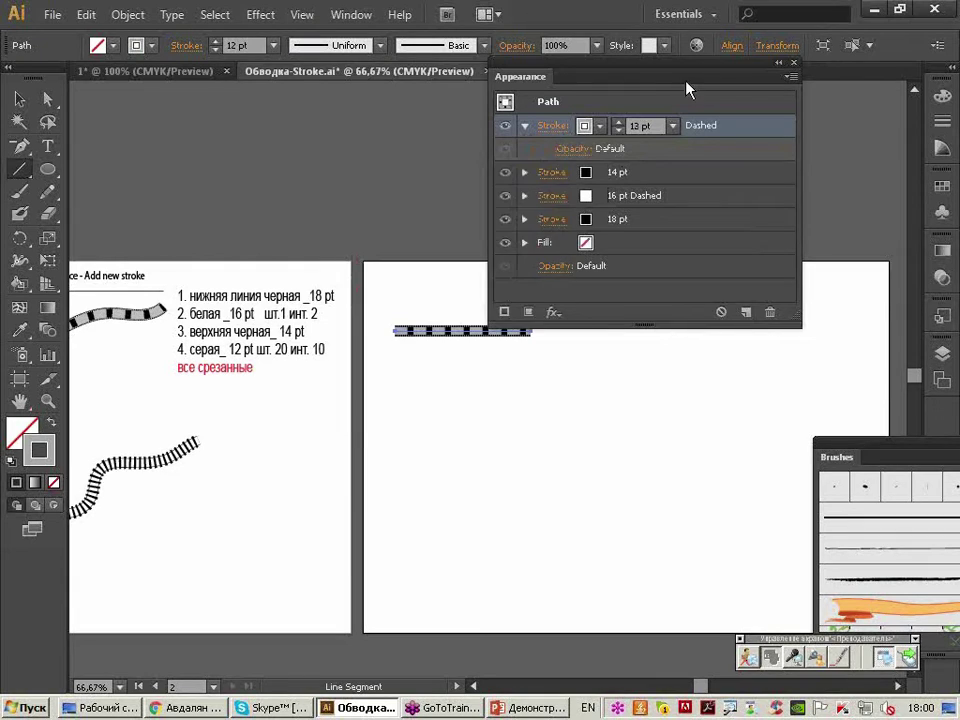
{"action": "left_click_drag", "start_coordinate": [686, 86], "coordinate": [763, 69]}
Zoom in on the film-strip line, move it higher, and bring the Brushes panel beside it.
{"action": "left_click", "coordinate": [19, 99]}
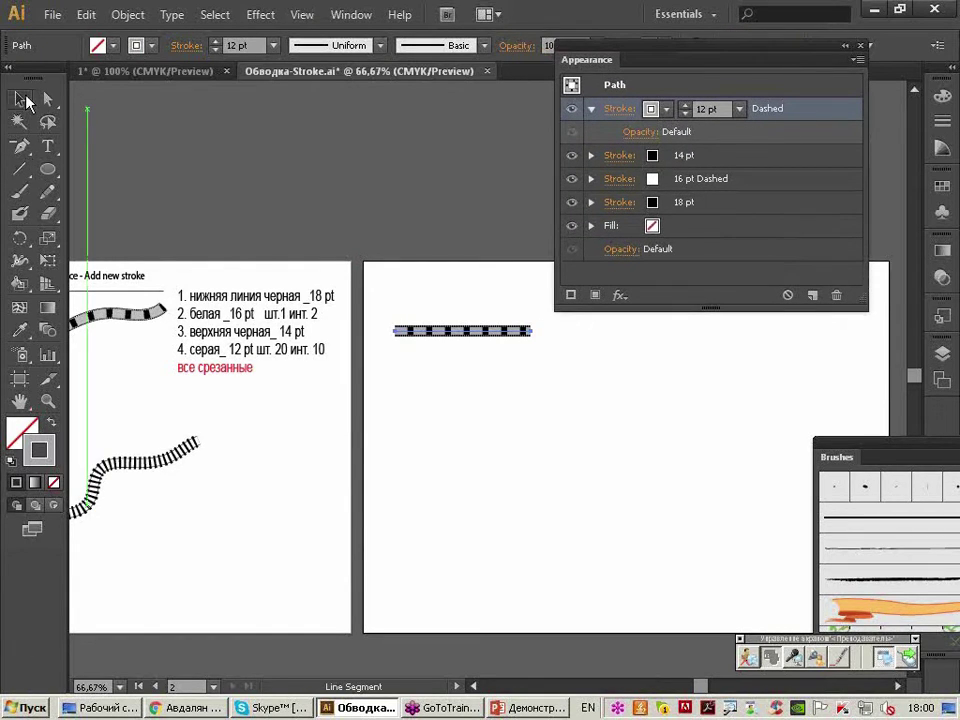
{"action": "left_click", "coordinate": [508, 371]}
{"action": "key", "text": "ctrl+plus"}
{"action": "key", "text": "ctrl+plus"}
{"action": "left_click_drag", "start_coordinate": [512, 366], "coordinate": [380, 343]}
{"action": "left_click_drag", "start_coordinate": [250, 252], "coordinate": [321, 194]}
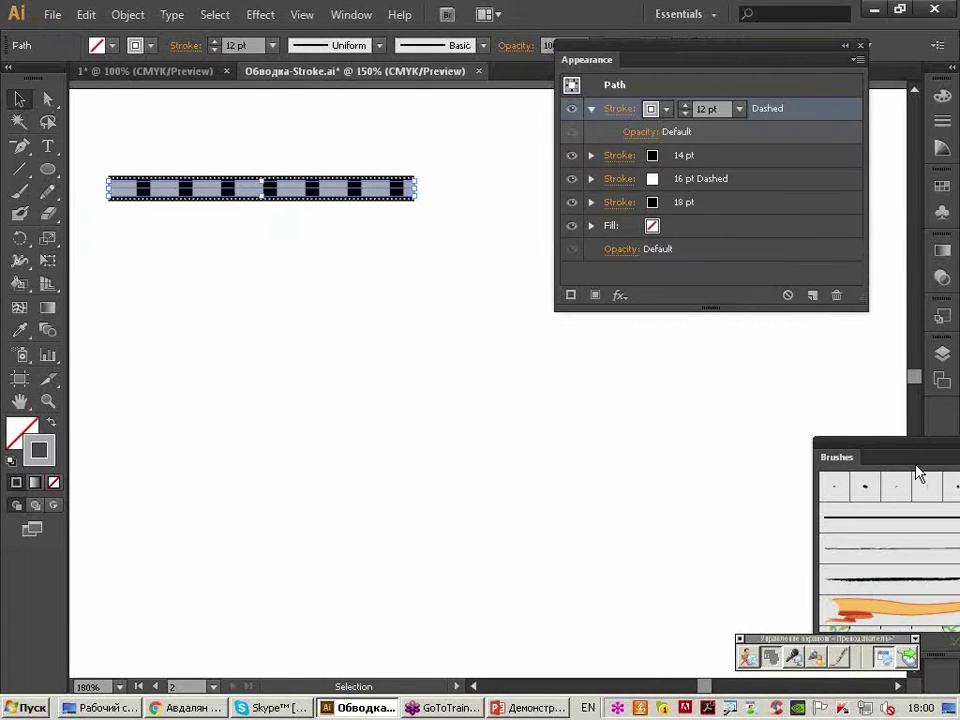
{"action": "left_click_drag", "start_coordinate": [873, 463], "coordinate": [388, 313]}
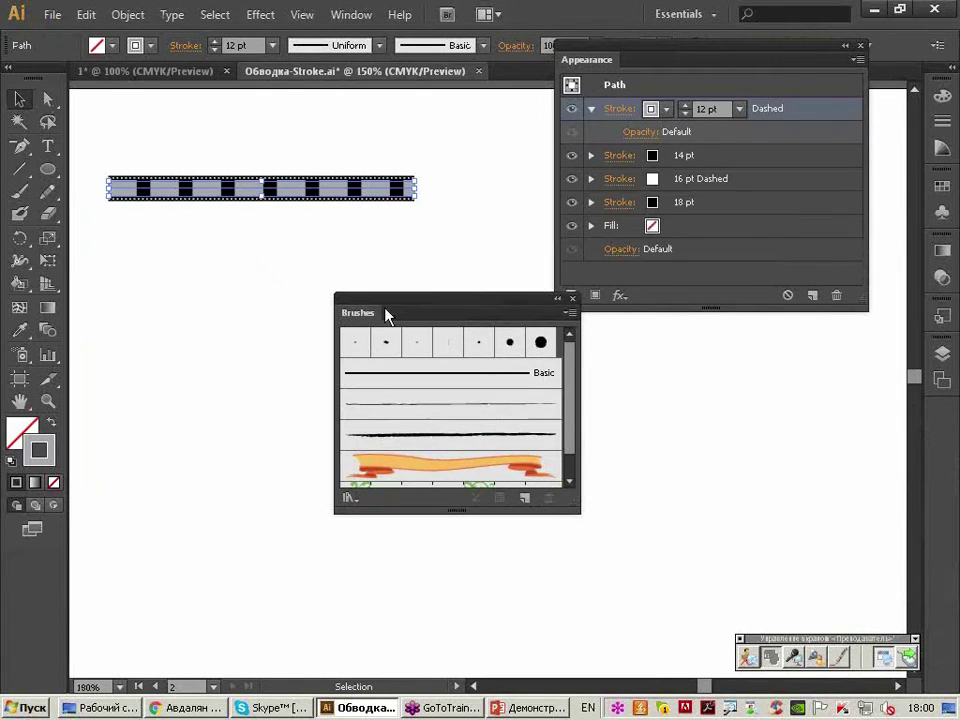
Create Pattern Brush 1 from the line with default Pattern Brush Options.
{"action": "left_click", "coordinate": [525, 498]}
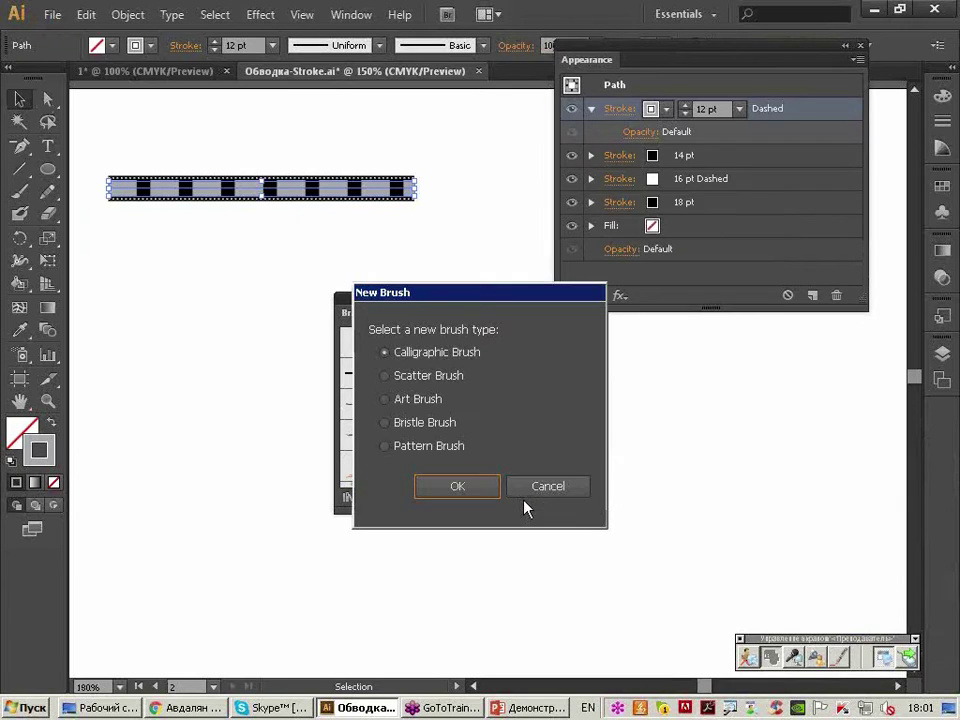
{"action": "left_click", "coordinate": [420, 446]}
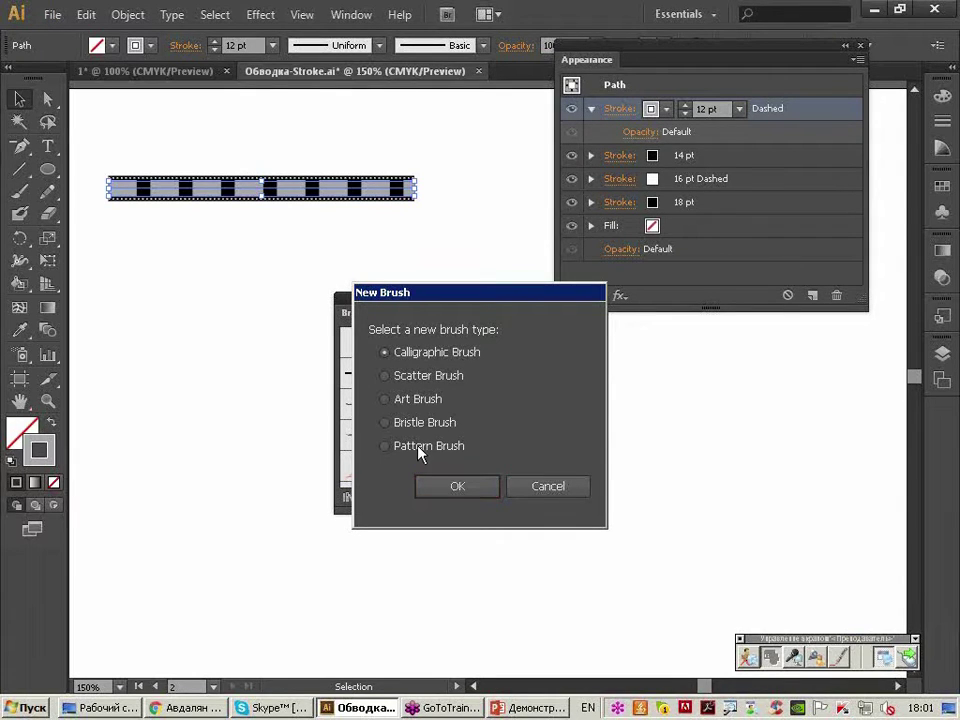
{"action": "left_click", "coordinate": [450, 490]}
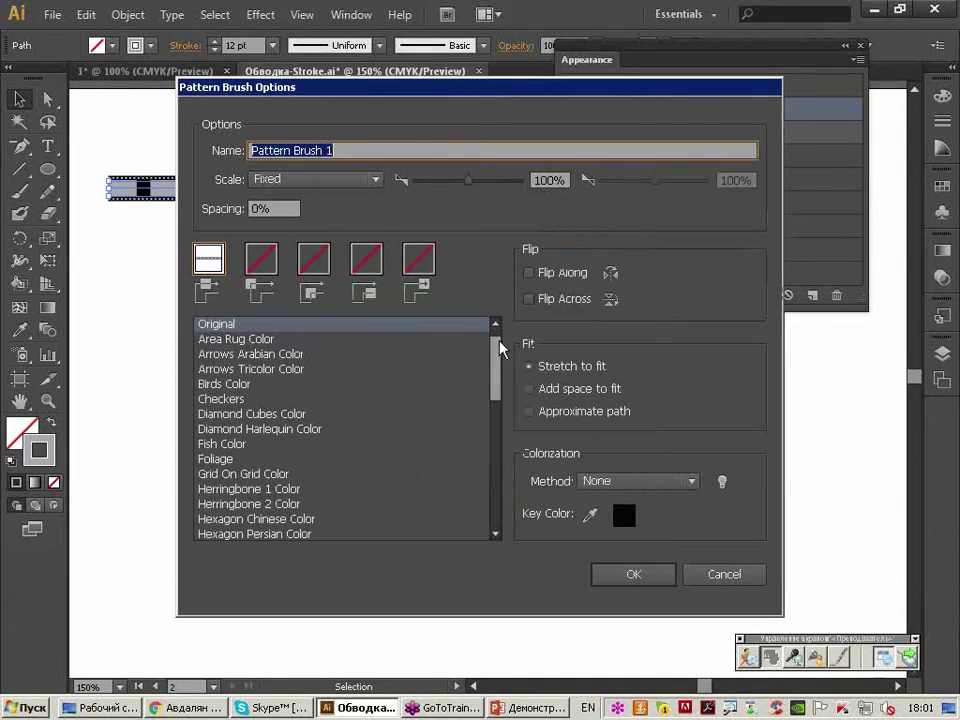
{"action": "left_click", "coordinate": [606, 579]}
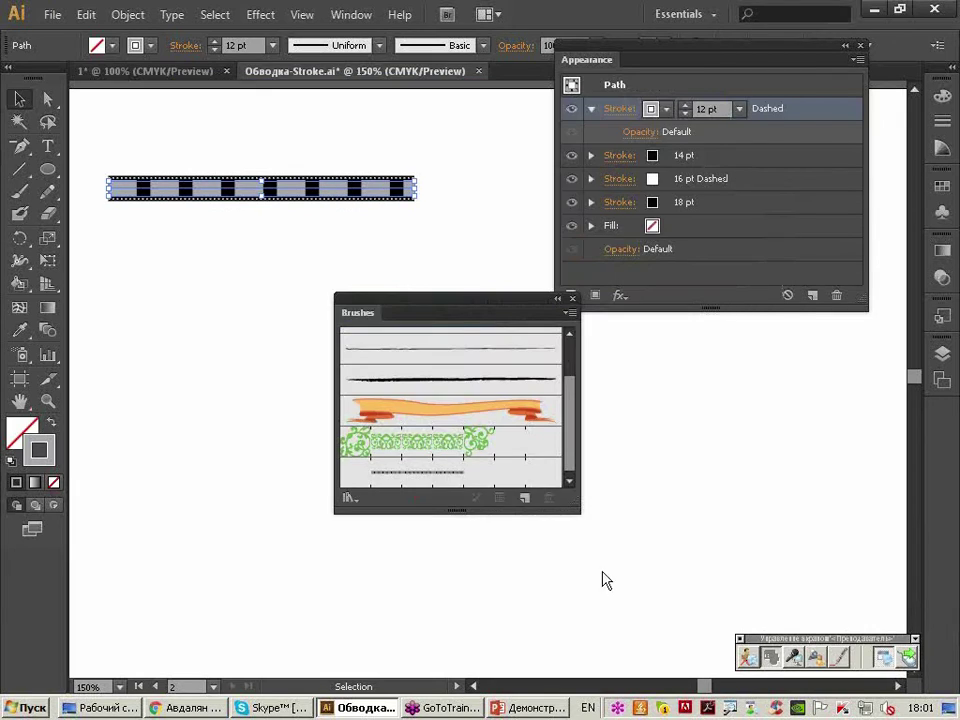
{"action": "left_click_drag", "start_coordinate": [465, 317], "coordinate": [701, 341]}
{"action": "left_click", "coordinate": [80, 215]}
{"action": "left_click", "coordinate": [19, 191]}
{"action": "left_click", "coordinate": [622, 518]}
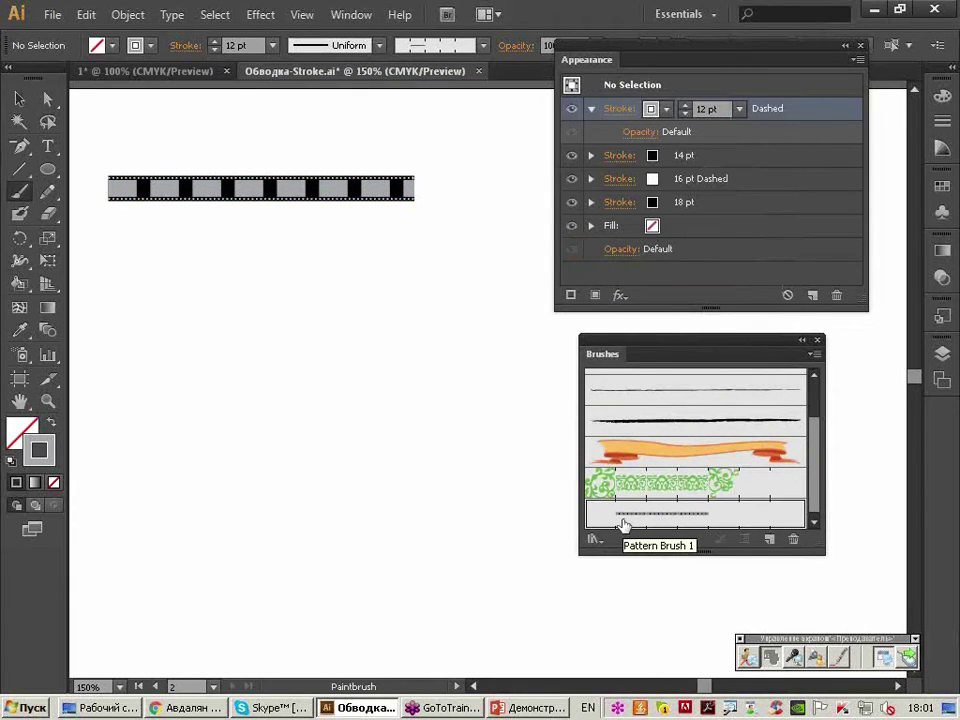
{"action": "left_click_drag", "start_coordinate": [205, 590], "coordinate": [468, 250]}
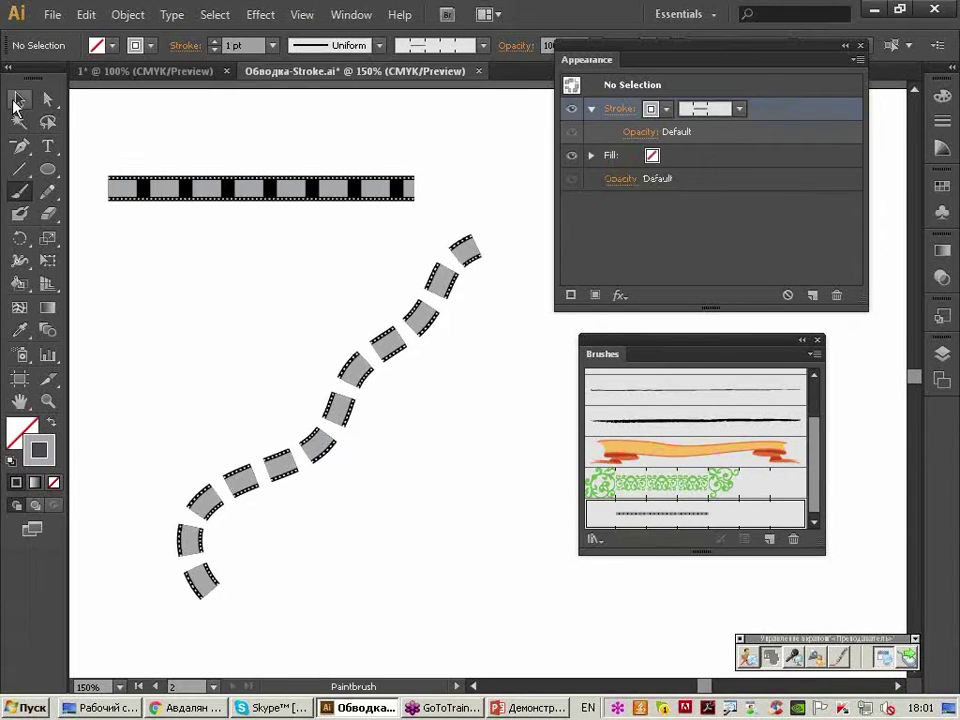
{"action": "left_click", "coordinate": [17, 100]}
{"action": "left_click_drag", "start_coordinate": [280, 357], "coordinate": [377, 438]}
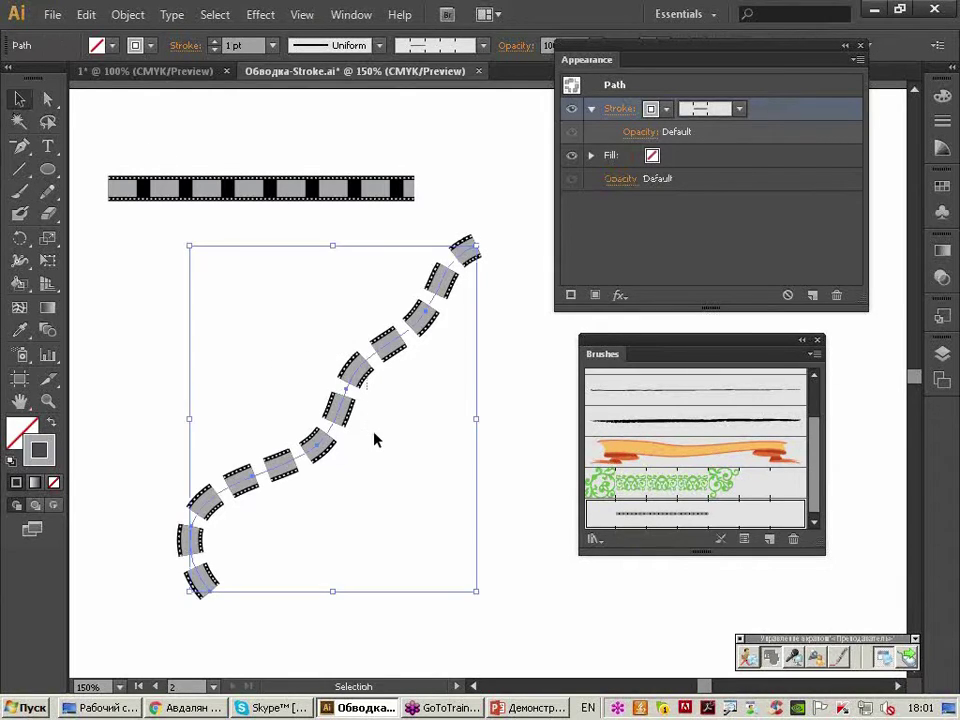
{"action": "key", "text": "Delete"}
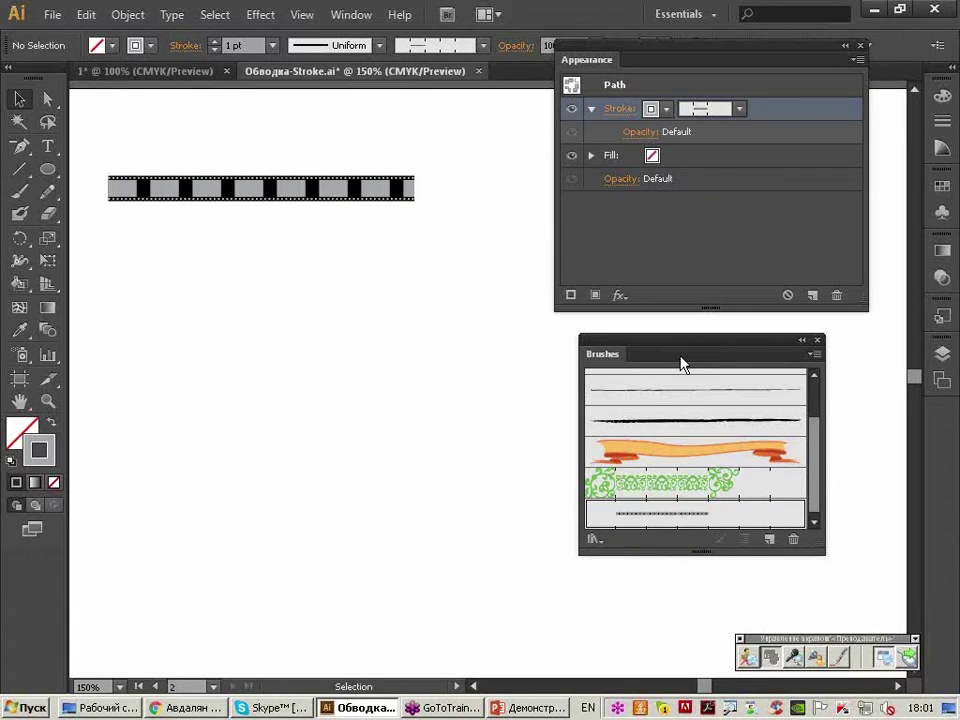
{"action": "left_click_drag", "start_coordinate": [615, 355], "coordinate": [666, 373]}
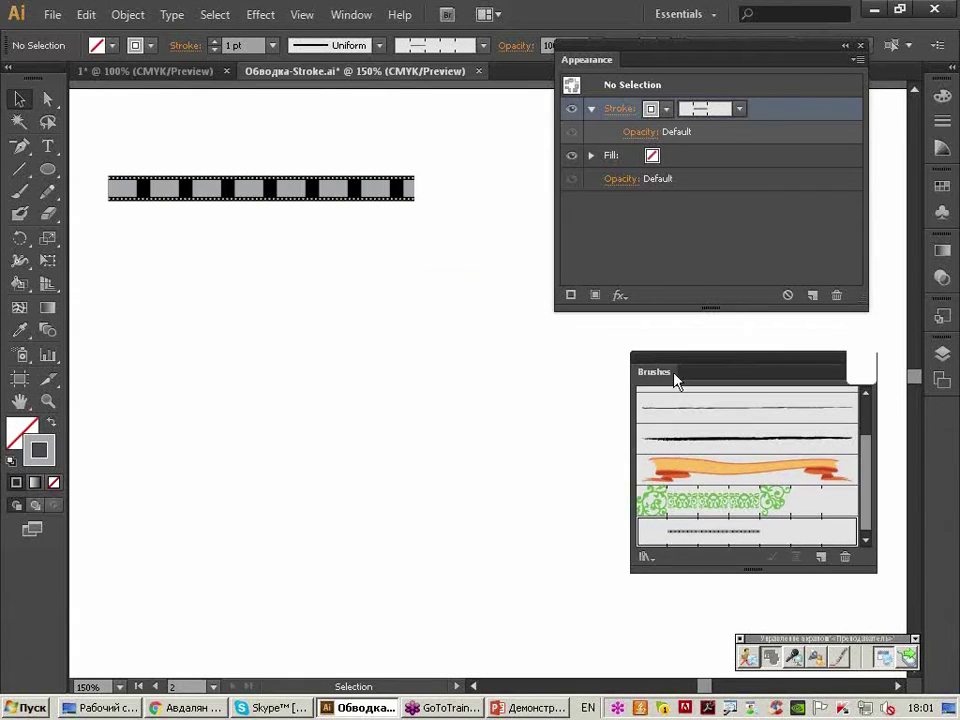
Select the film strip and apply Object > Expand Appearance.
{"action": "left_click_drag", "start_coordinate": [318, 205], "coordinate": [345, 192]}
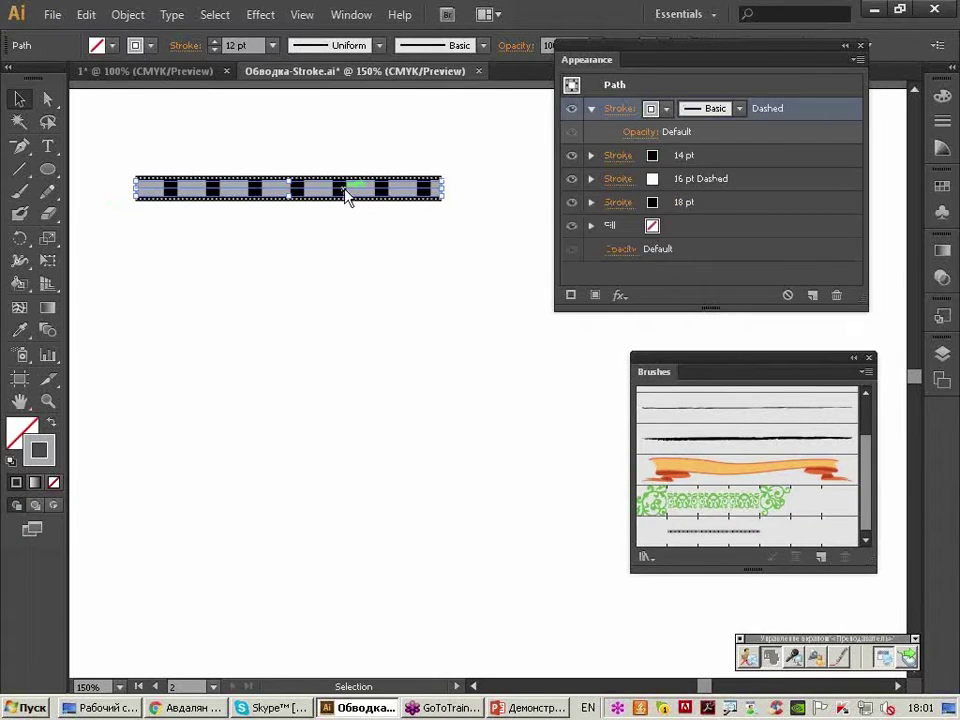
{"action": "left_click_drag", "start_coordinate": [614, 66], "coordinate": [606, 70]}
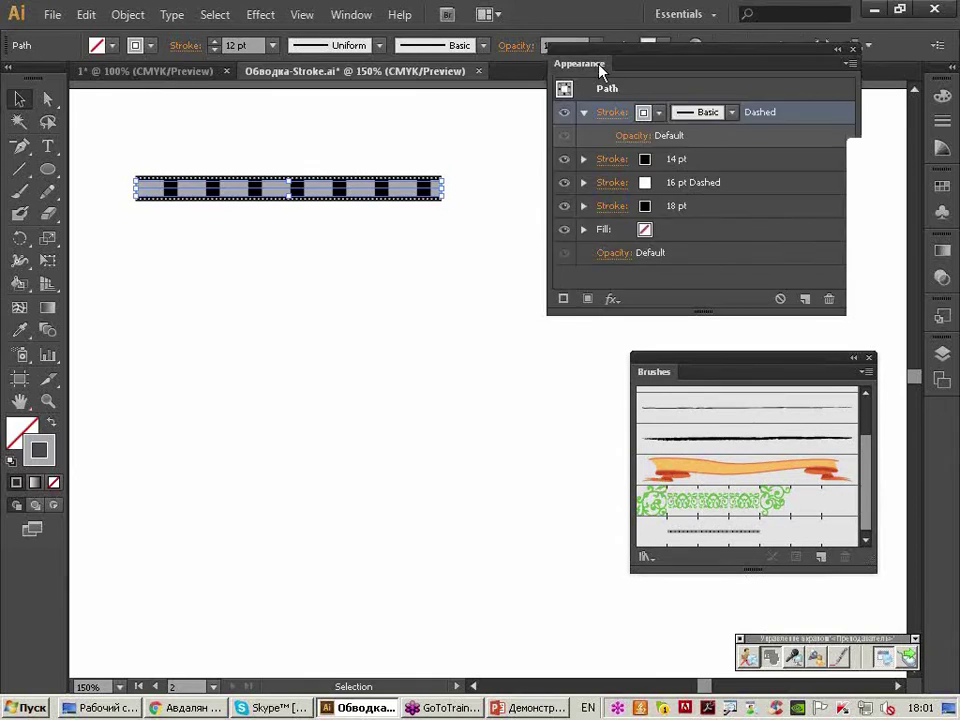
{"action": "left_click", "coordinate": [137, 16]}
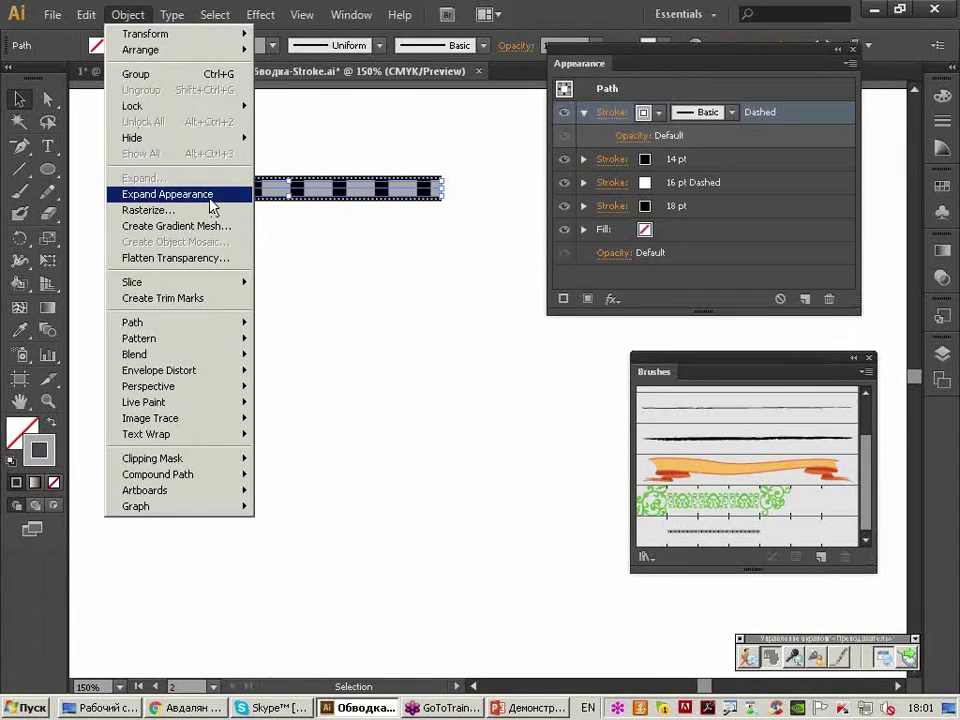
{"action": "left_click", "coordinate": [392, 231]}
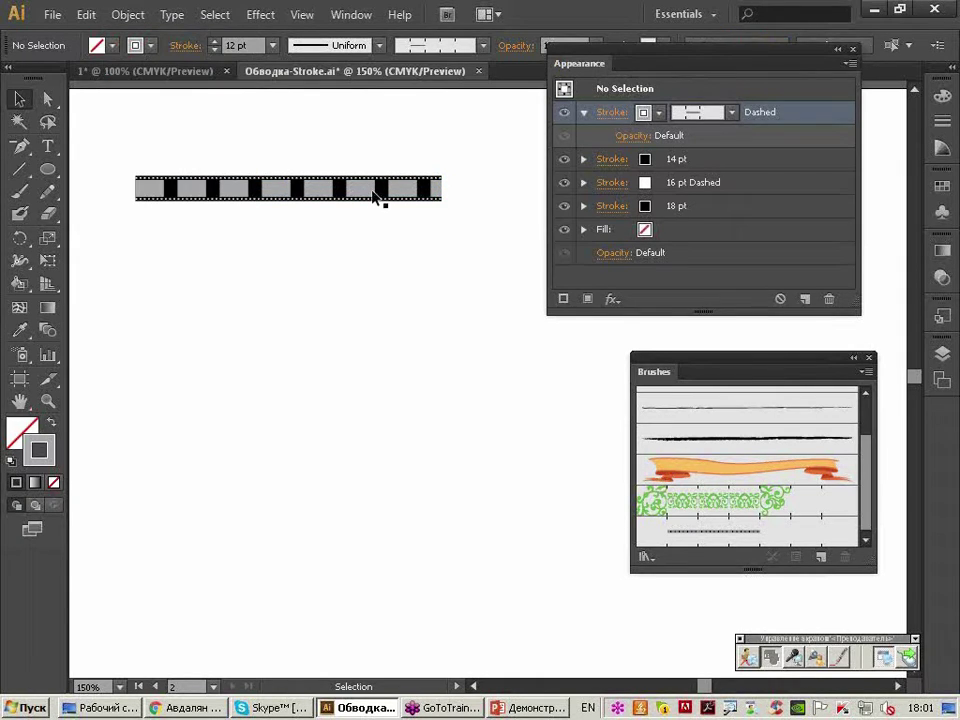
{"action": "left_click", "coordinate": [378, 196]}
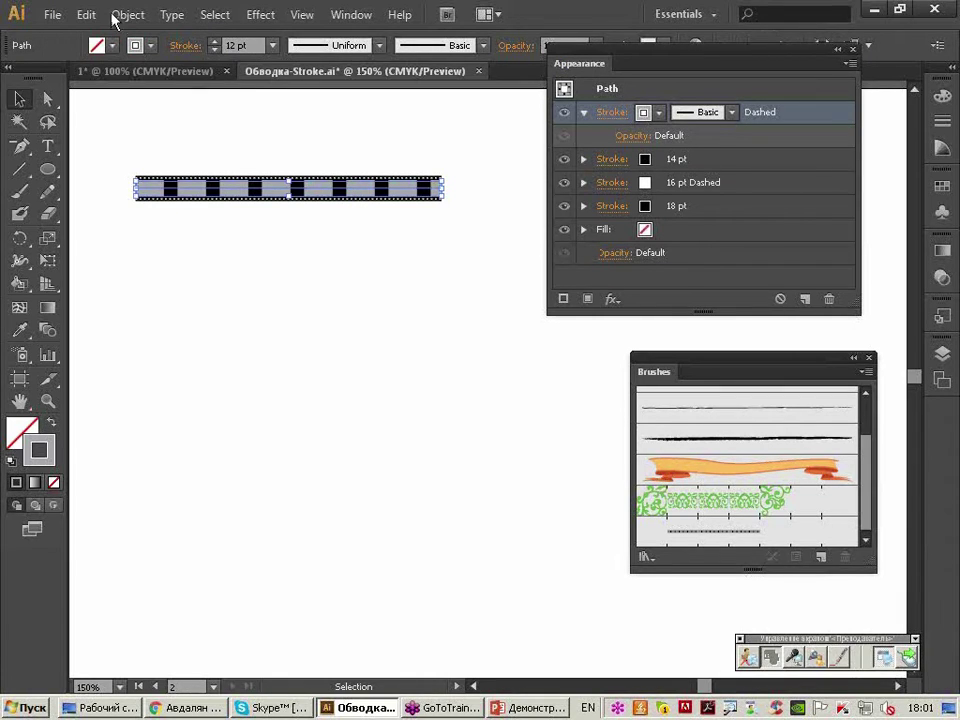
{"action": "left_click", "coordinate": [127, 15]}
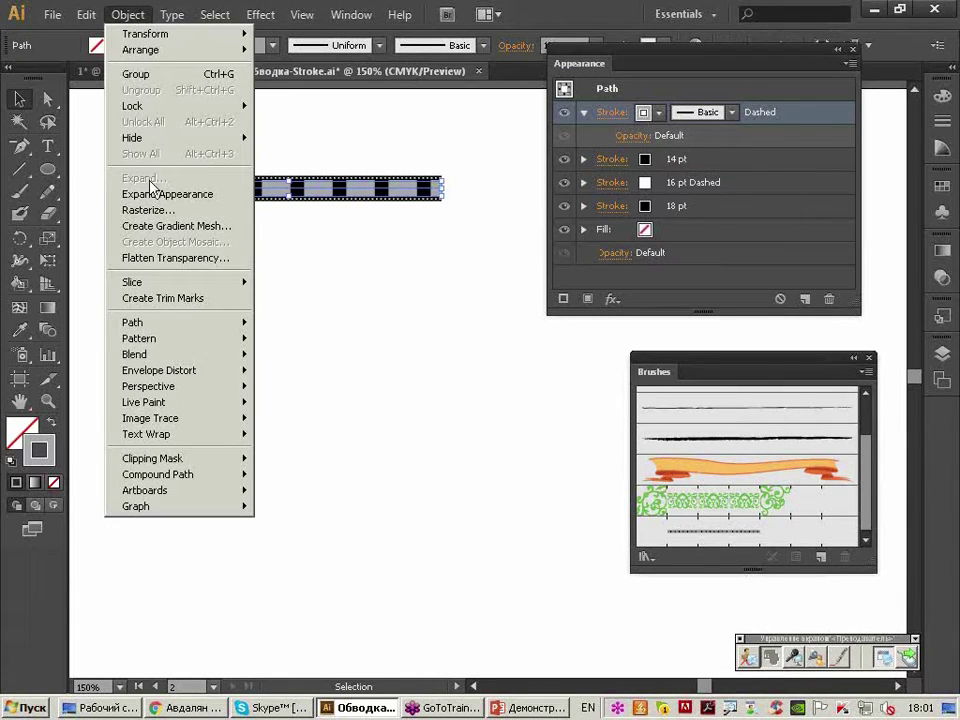
{"action": "left_click", "coordinate": [222, 196]}
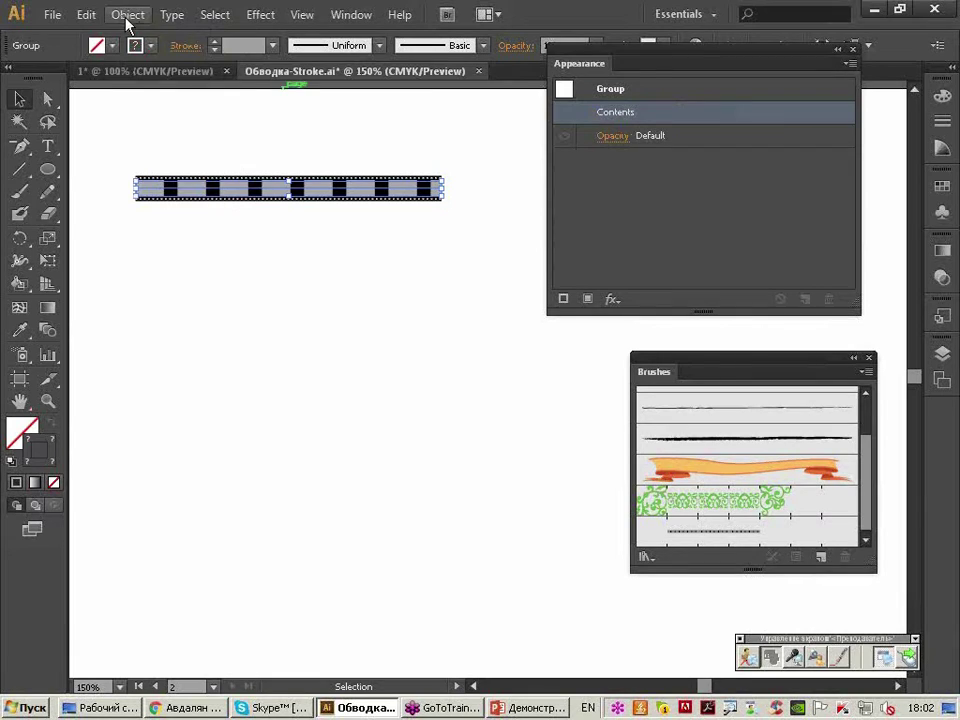
Expand the strip's fill and stroke into outlined shapes and reselect the group.
{"action": "left_click", "coordinate": [126, 16]}
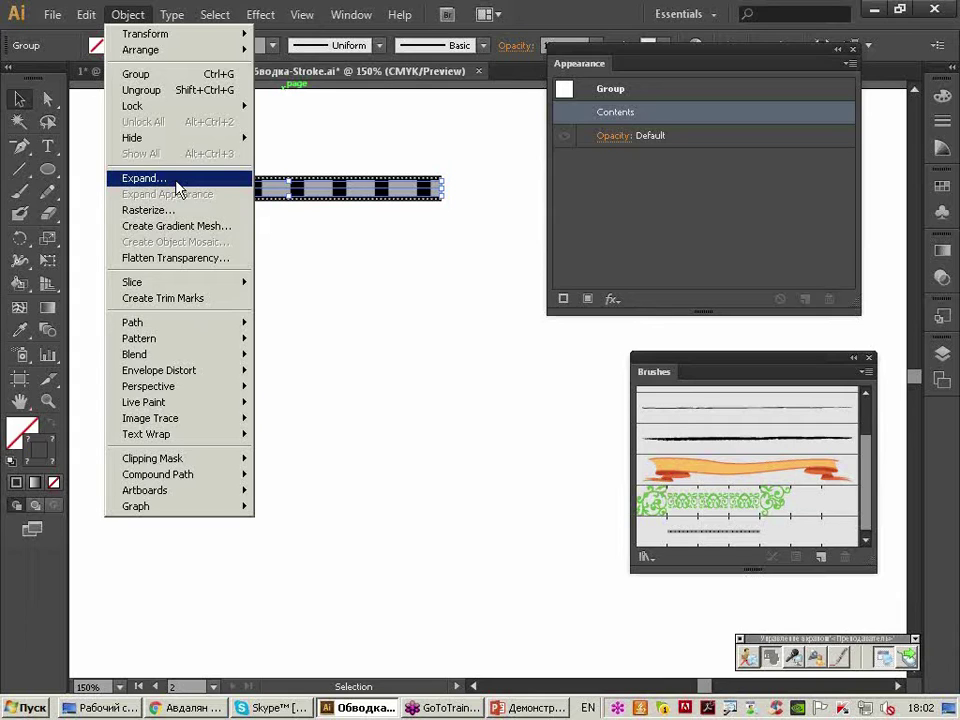
{"action": "left_click", "coordinate": [178, 188]}
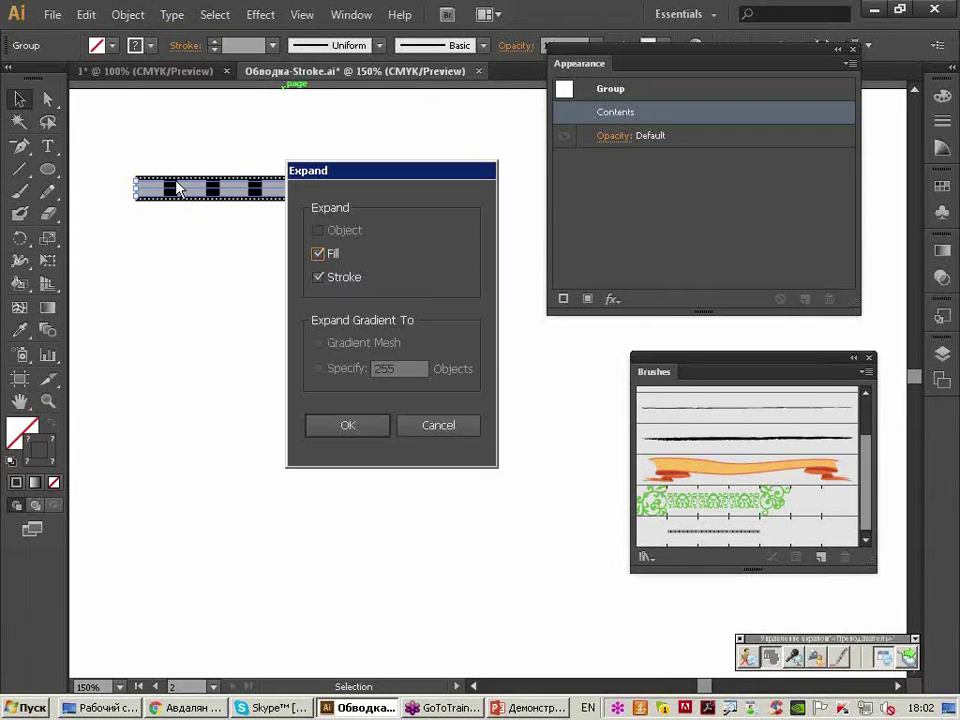
{"action": "left_click", "coordinate": [355, 433]}
{"action": "left_click", "coordinate": [313, 314]}
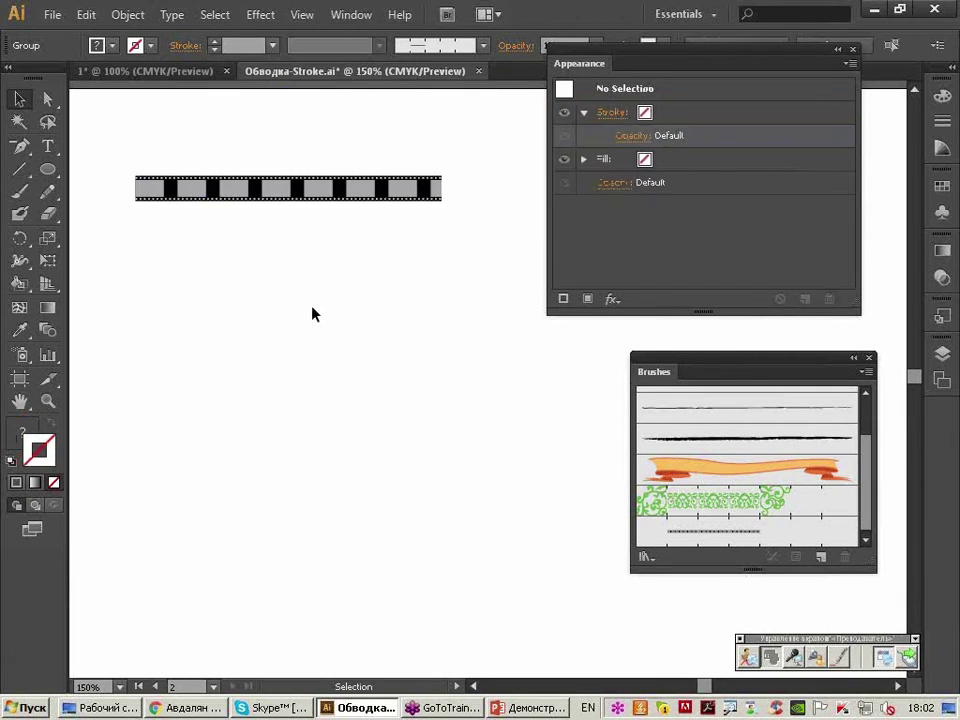
{"action": "left_click", "coordinate": [228, 195]}
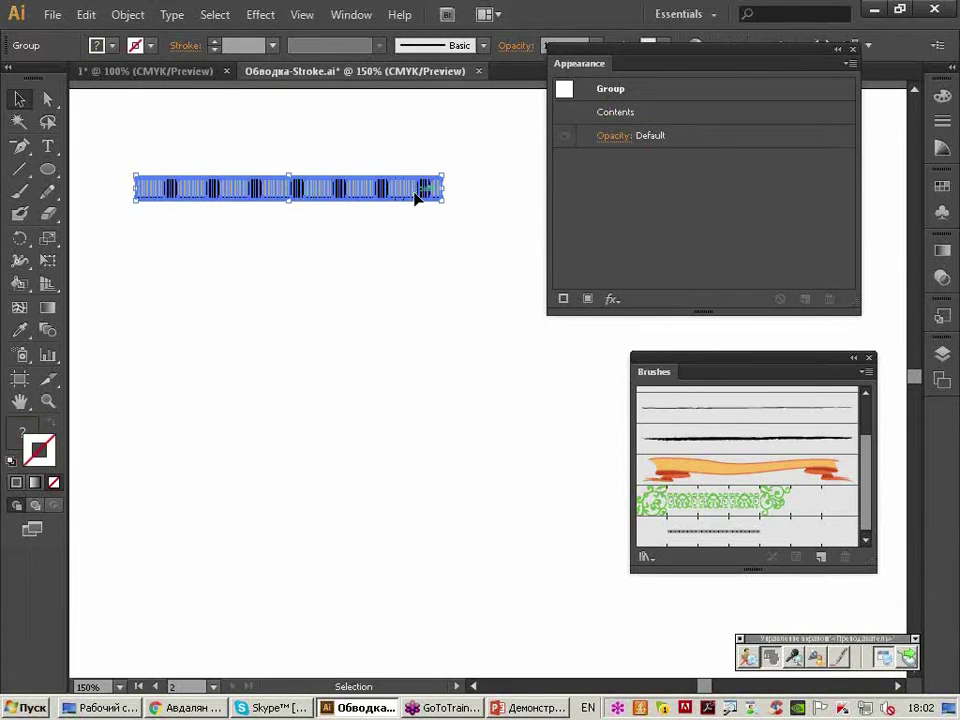
Create Pattern Brush 2 from the expanded film-strip group with default options.
{"action": "left_click", "coordinate": [118, 14]}
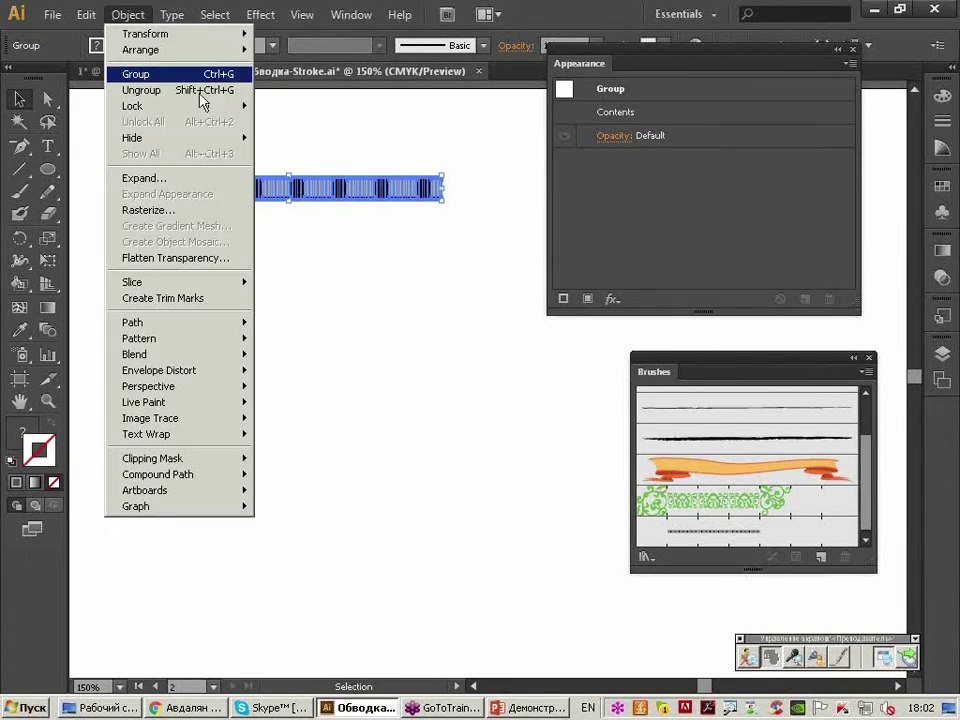
{"action": "left_click", "coordinate": [138, 15]}
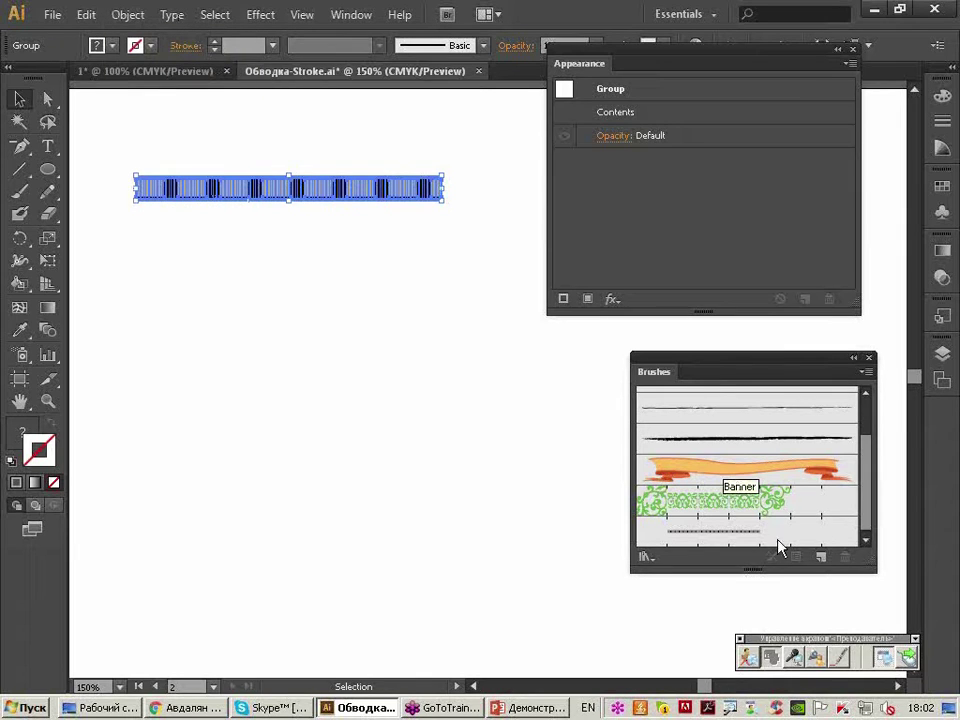
{"action": "left_click", "coordinate": [821, 557]}
{"action": "left_click", "coordinate": [435, 448]}
{"action": "left_click", "coordinate": [452, 487]}
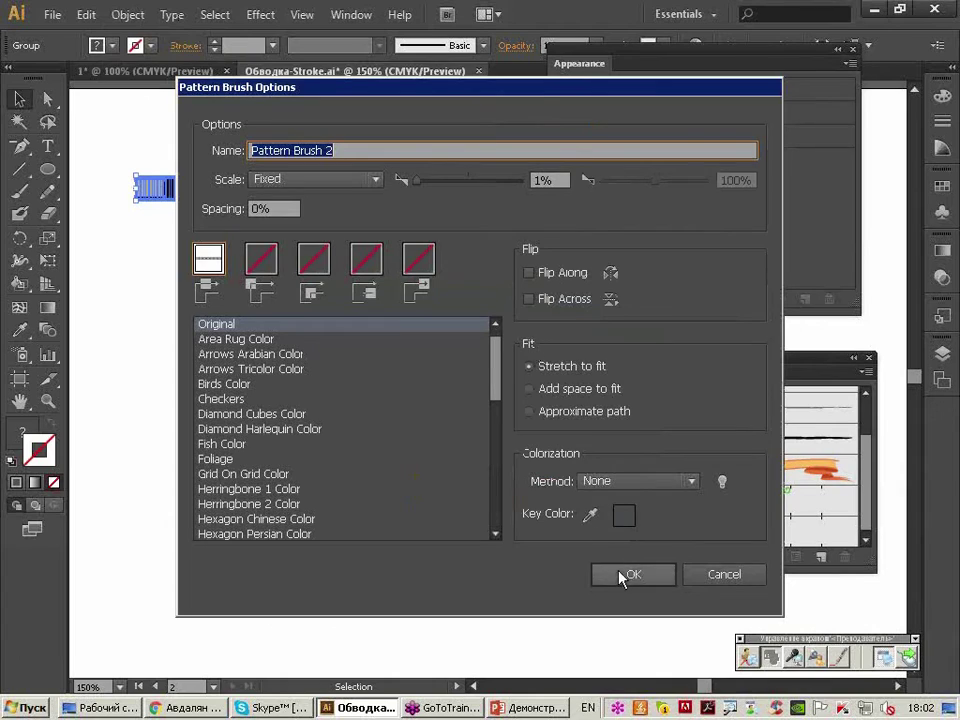
{"action": "left_click", "coordinate": [621, 574]}
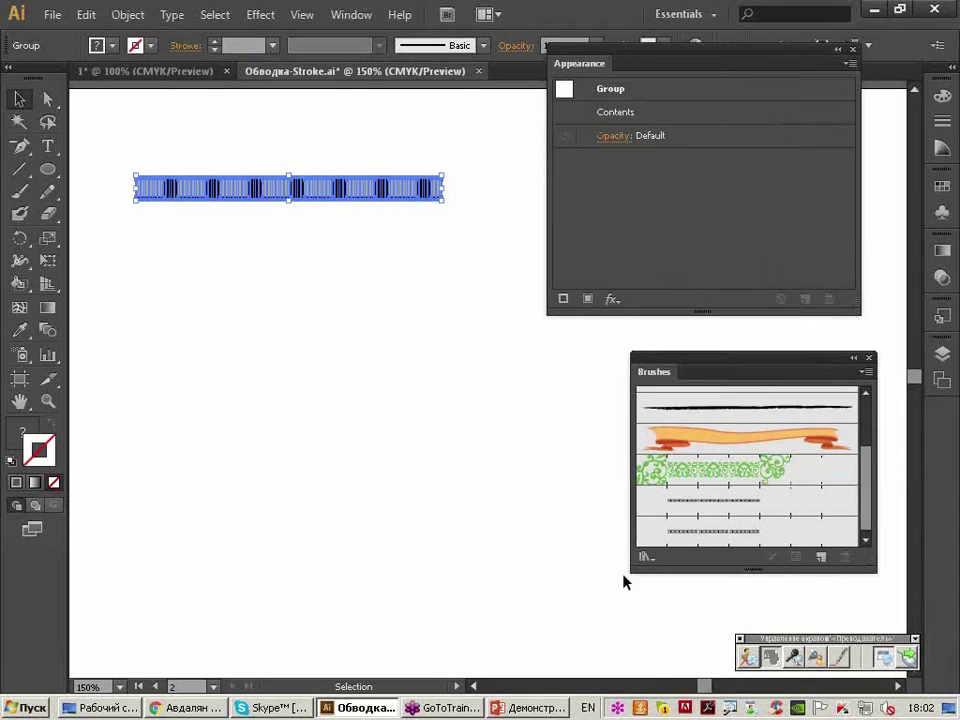
{"action": "left_click", "coordinate": [139, 307]}
{"action": "left_click", "coordinate": [15, 193]}
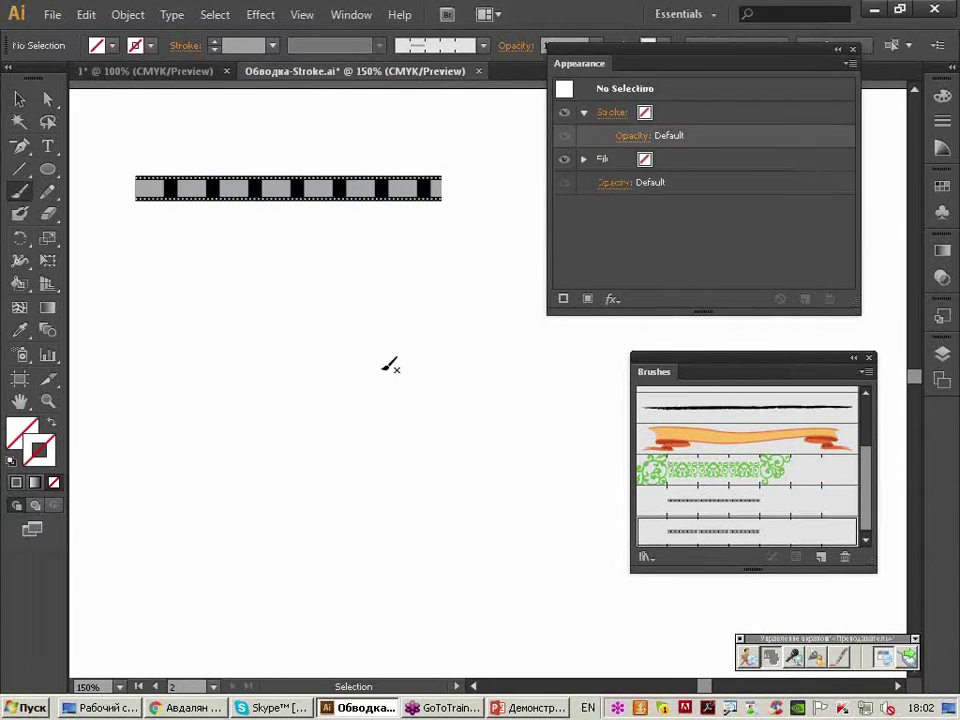
Paint two crossing wavy strokes with Pattern Brush 2.
{"action": "left_click", "coordinate": [707, 540]}
{"action": "left_click_drag", "start_coordinate": [470, 430], "coordinate": [510, 410]}
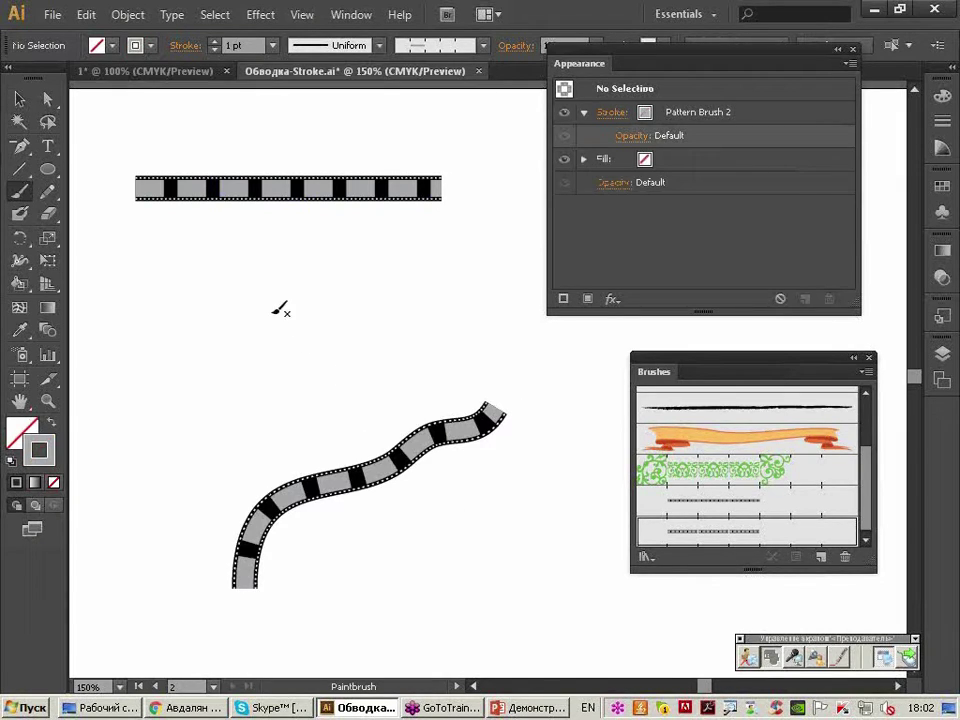
{"action": "left_click_drag", "start_coordinate": [255, 275], "coordinate": [415, 612]}
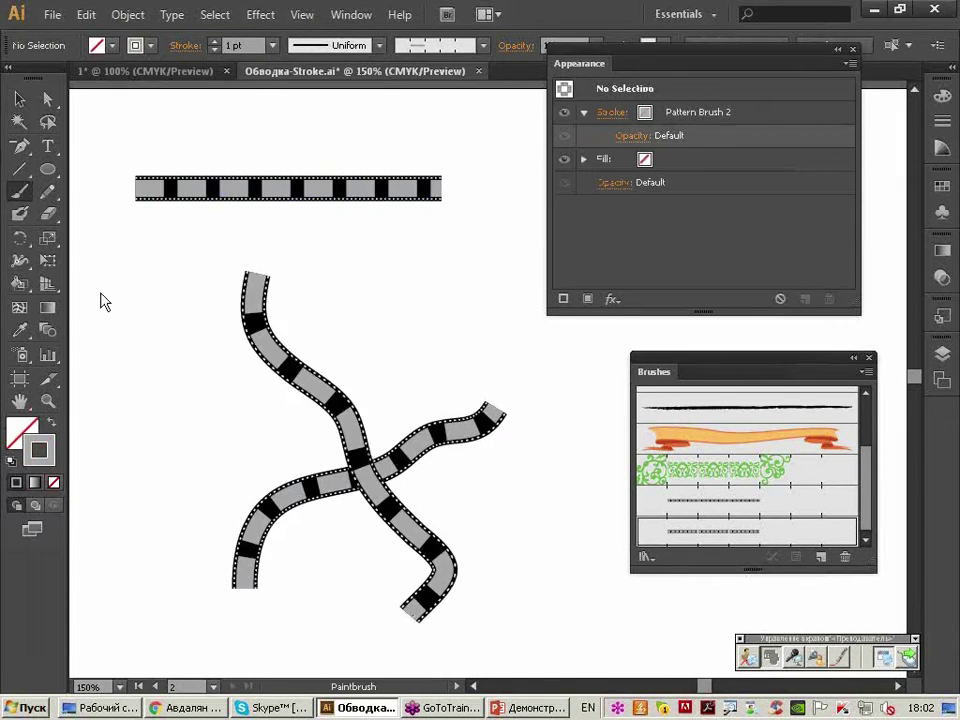
Draw a circle, apply Pattern Brush 2 to it, and select the vertical ribbon.
{"action": "left_click", "coordinate": [47, 169]}
{"action": "left_click_drag", "start_coordinate": [470, 326], "coordinate": [630, 507]}
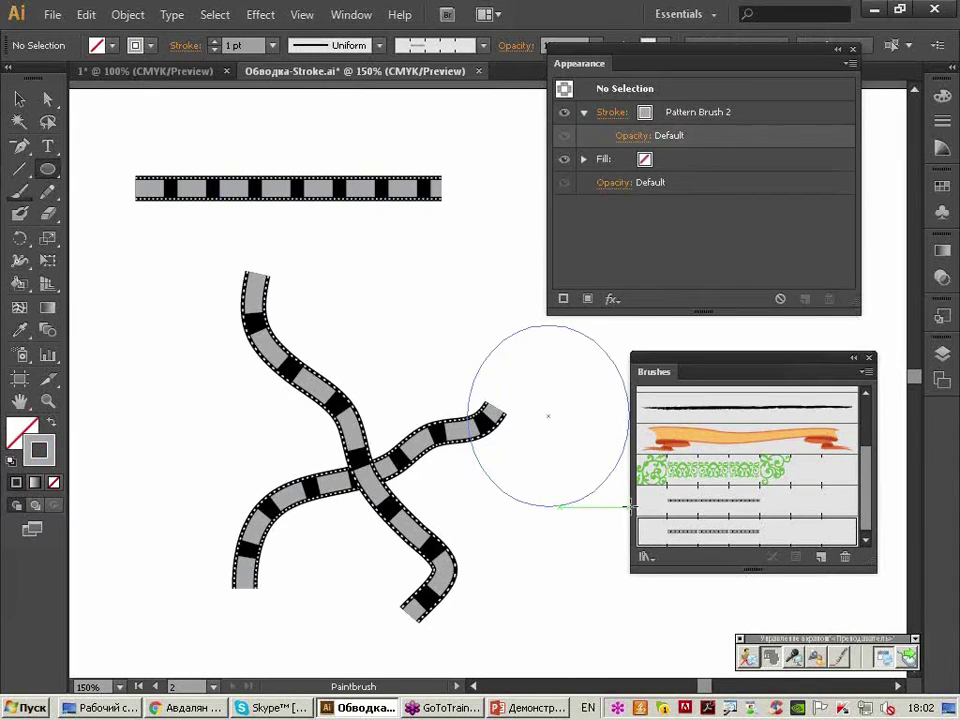
{"action": "left_click", "coordinate": [698, 541]}
{"action": "left_click", "coordinate": [19, 100]}
{"action": "left_click", "coordinate": [330, 140]}
{"action": "left_click_drag", "start_coordinate": [690, 371], "coordinate": [735, 374]}
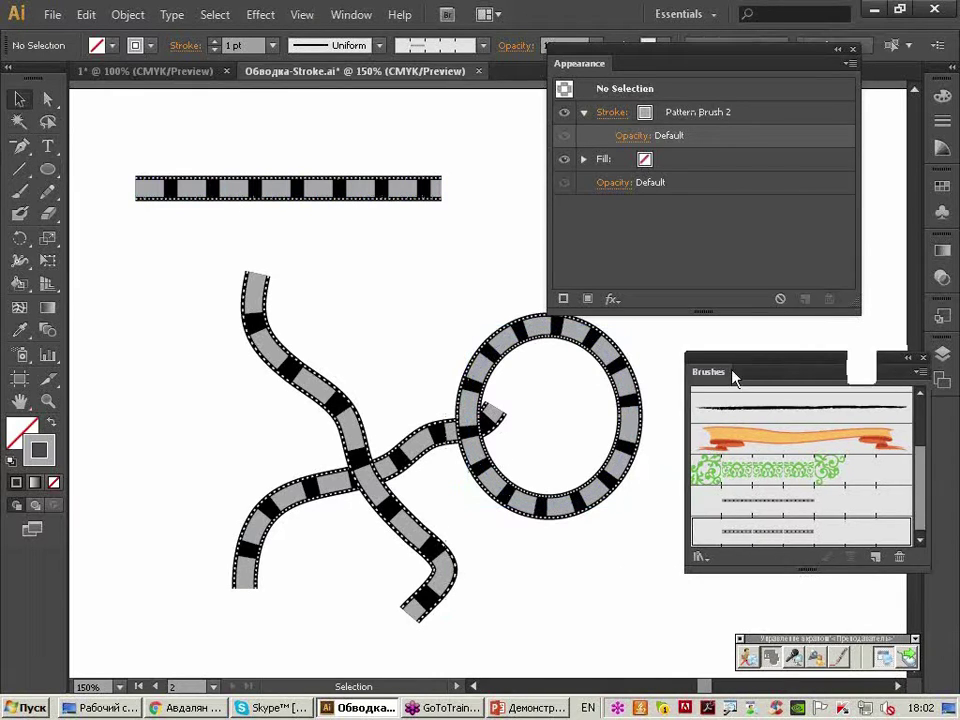
{"action": "left_click_drag", "start_coordinate": [282, 358], "coordinate": [242, 358]}
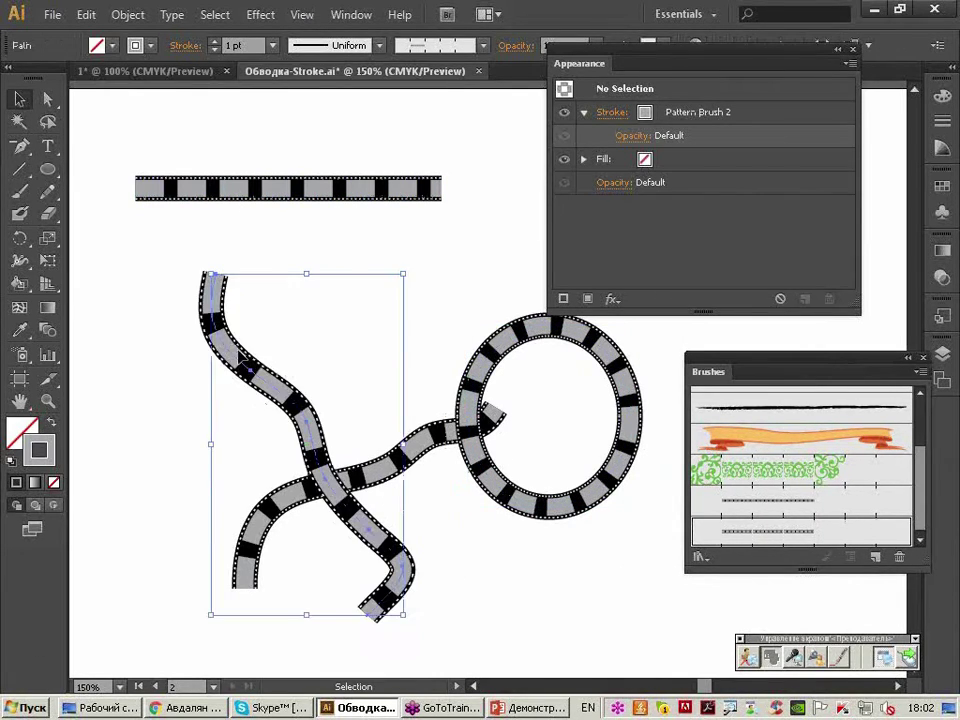
Set the vertical ribbon's stroke to crimson and the crossing ribbon's to green.
{"action": "left_click", "coordinate": [151, 46]}
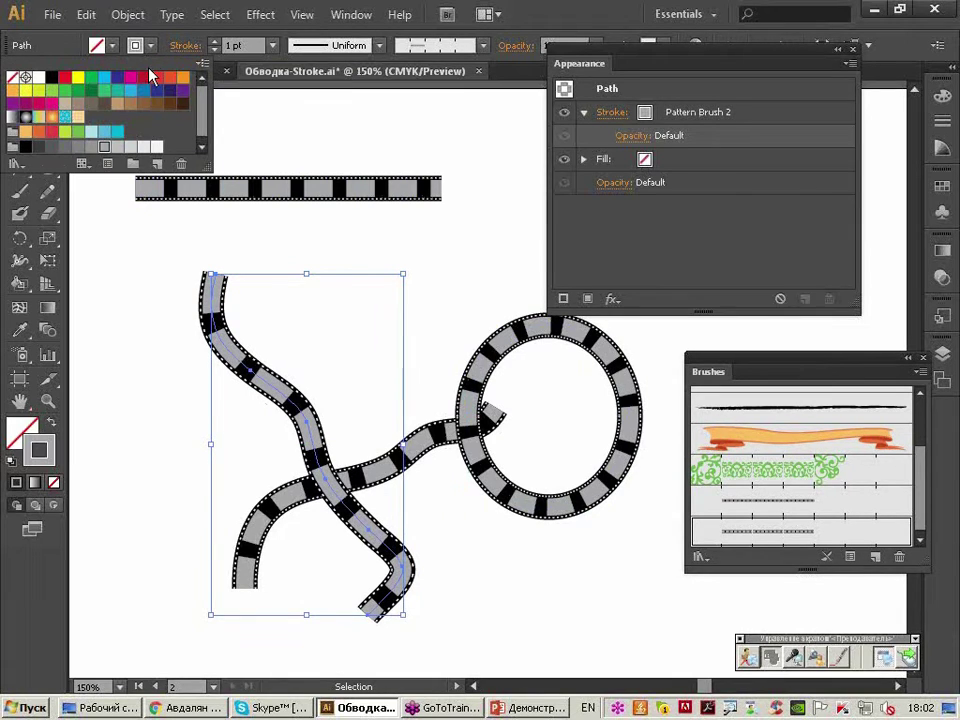
{"action": "left_click", "coordinate": [148, 75]}
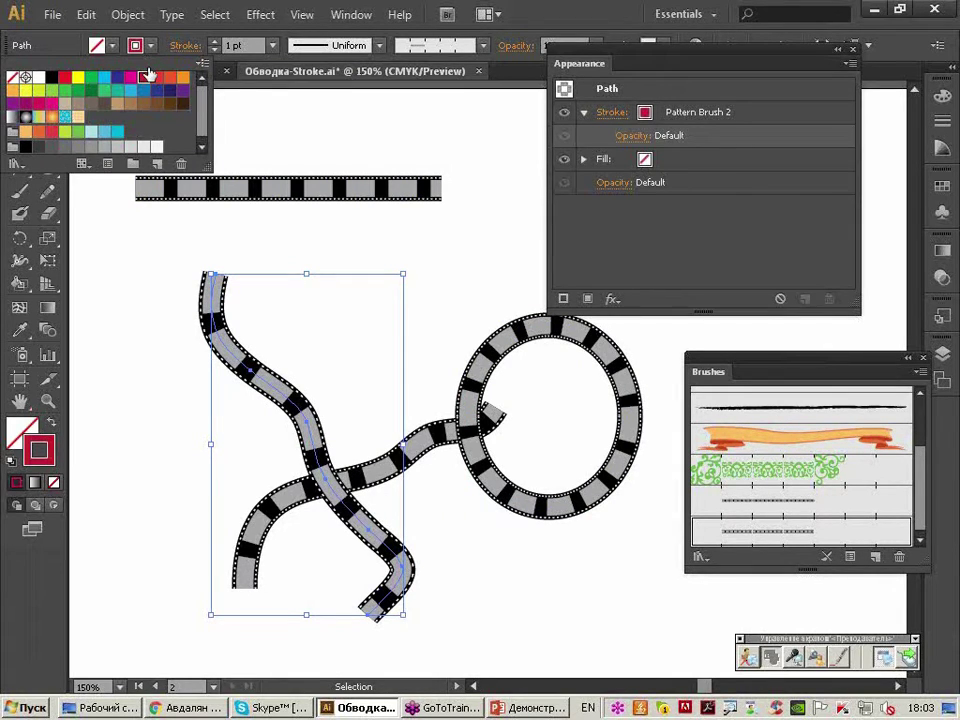
{"action": "left_click", "coordinate": [349, 348]}
{"action": "left_click", "coordinate": [420, 407]}
{"action": "left_click", "coordinate": [428, 445]}
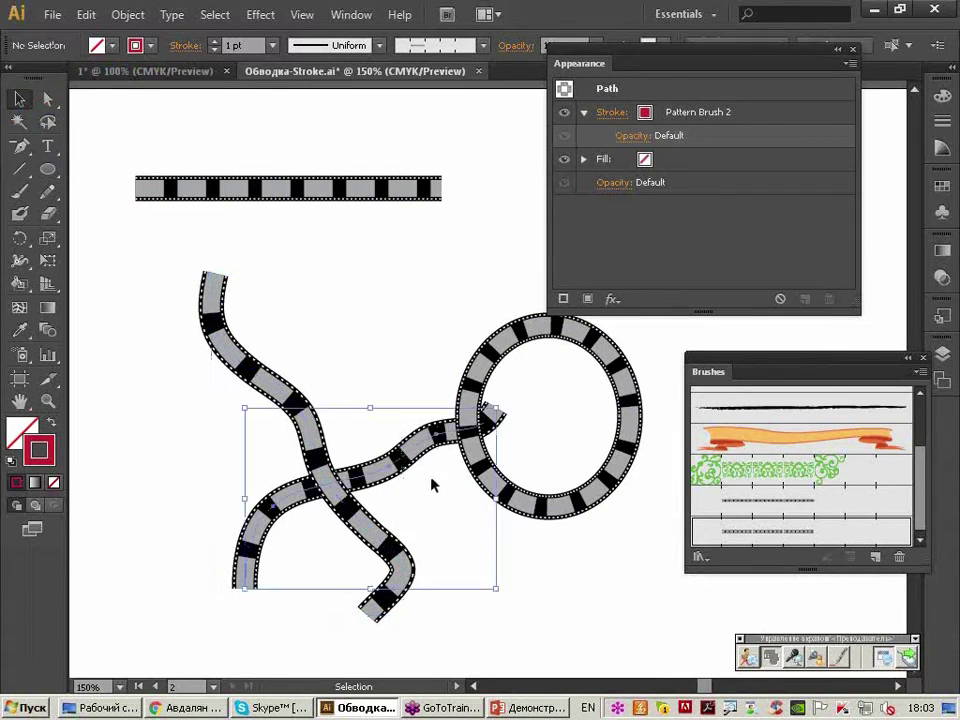
{"action": "left_click", "coordinate": [150, 46]}
{"action": "left_click", "coordinate": [90, 92]}
Set the ring's stroke to orange-red and shift the artwork up and left in view.
{"action": "left_click_drag", "start_coordinate": [486, 291], "coordinate": [550, 347]}
{"action": "left_click", "coordinate": [150, 46]}
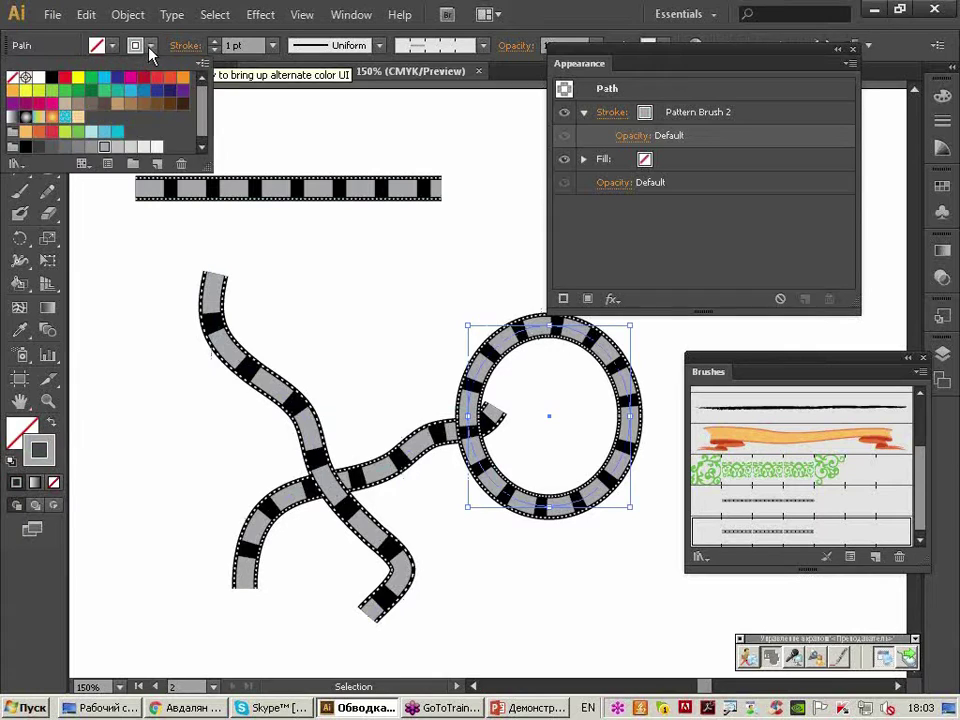
{"action": "left_click", "coordinate": [172, 78]}
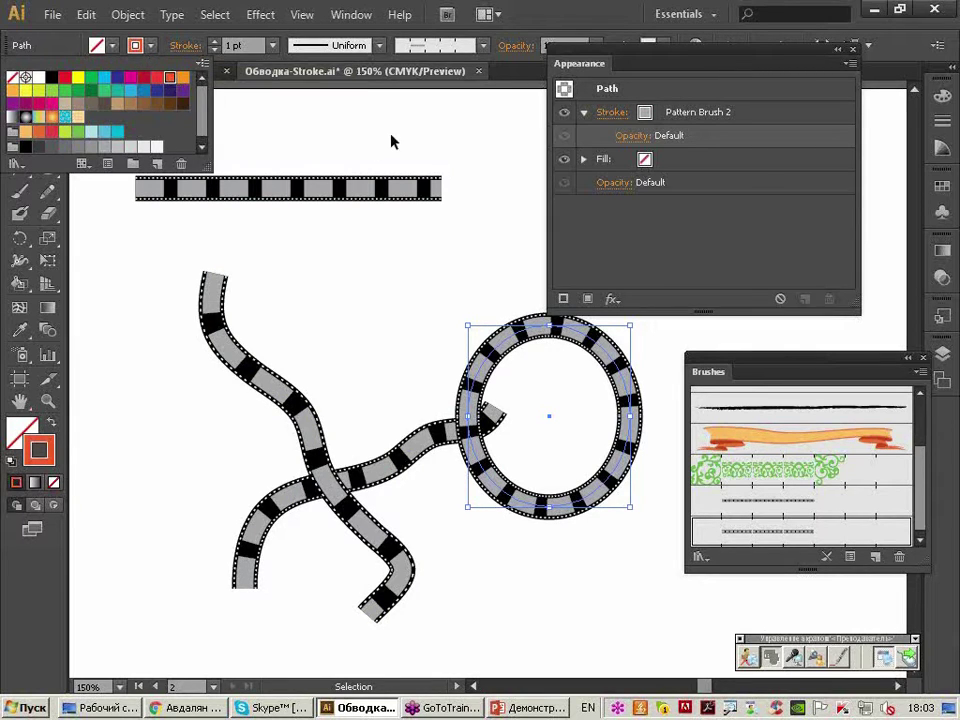
{"action": "left_click", "coordinate": [440, 317]}
{"action": "left_click_drag", "start_coordinate": [724, 377], "coordinate": [705, 369]}
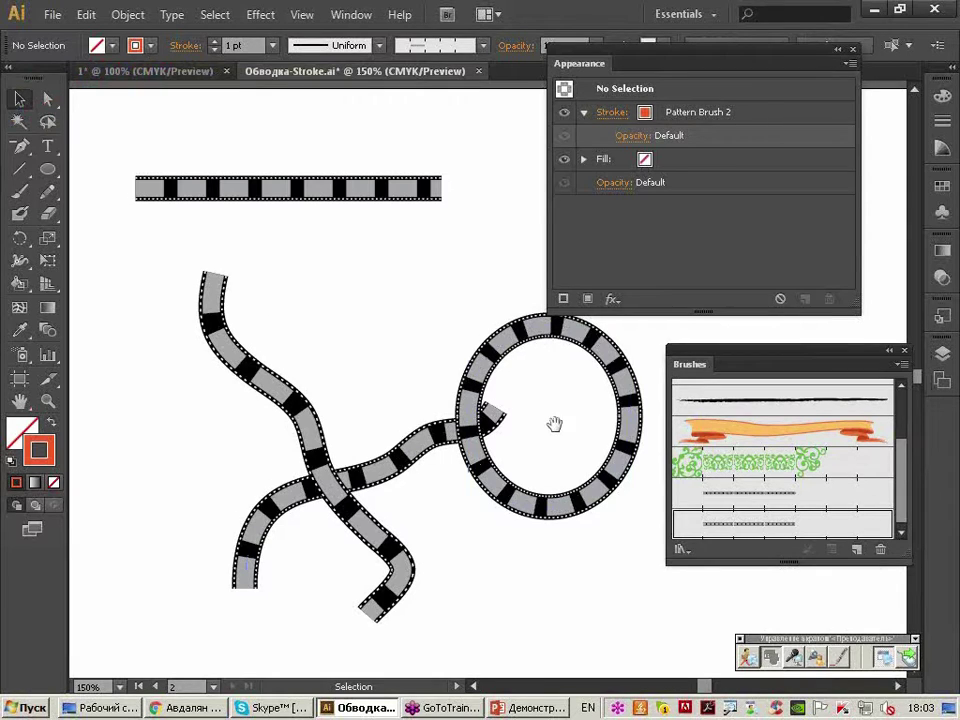
{"action": "left_click_drag", "start_coordinate": [554, 424], "coordinate": [524, 400]}
{"action": "left_click_drag", "start_coordinate": [692, 366], "coordinate": [535, 238]}
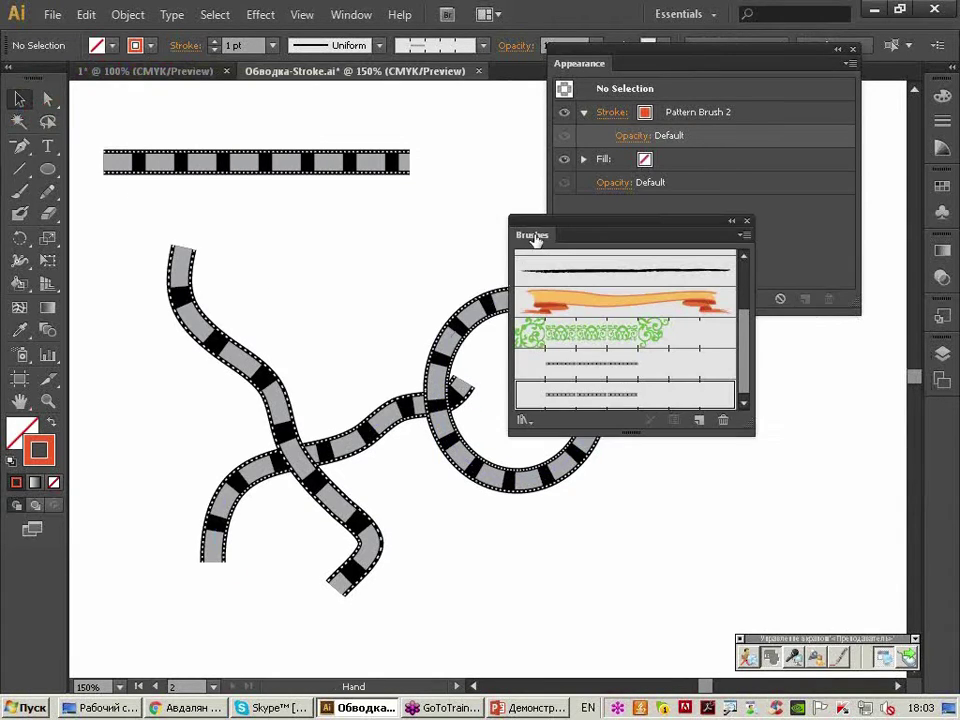
Set Pattern Brush 2's colorization to Tints, keep scale Fixed, and apply to existing strokes.
{"action": "double_click", "coordinate": [638, 397]}
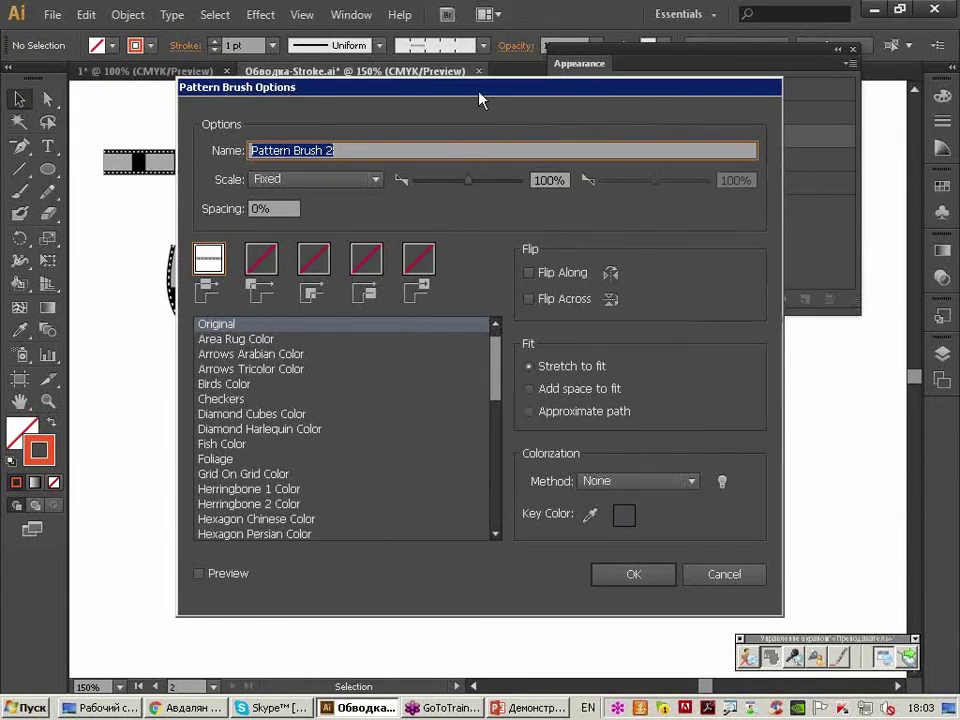
{"action": "left_click_drag", "start_coordinate": [479, 92], "coordinate": [621, 35]}
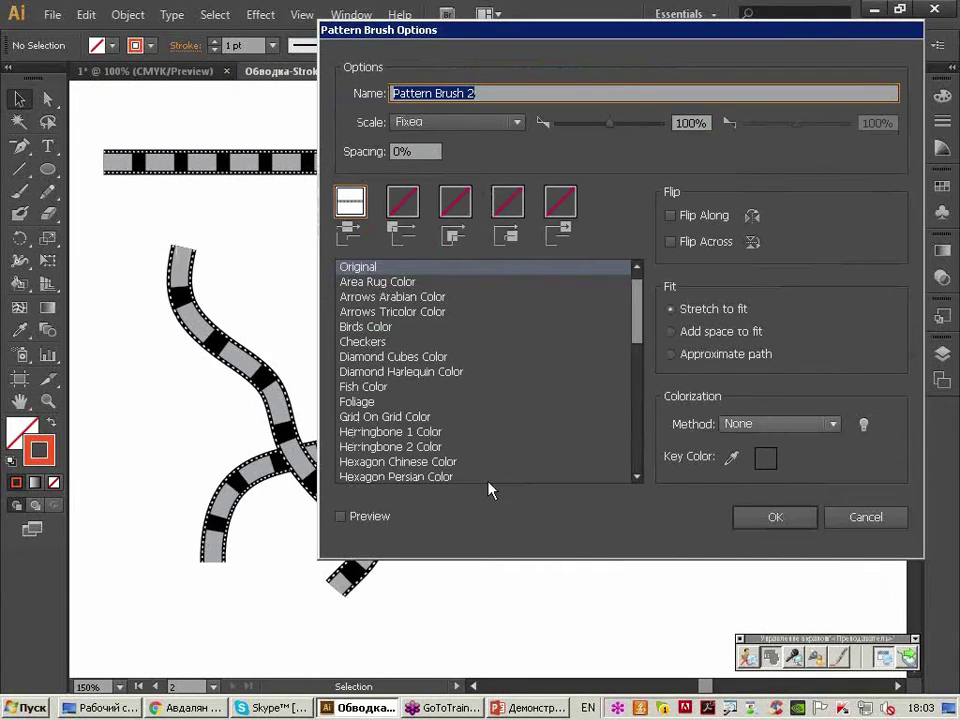
{"action": "left_click", "coordinate": [372, 516]}
{"action": "left_click", "coordinate": [813, 425]}
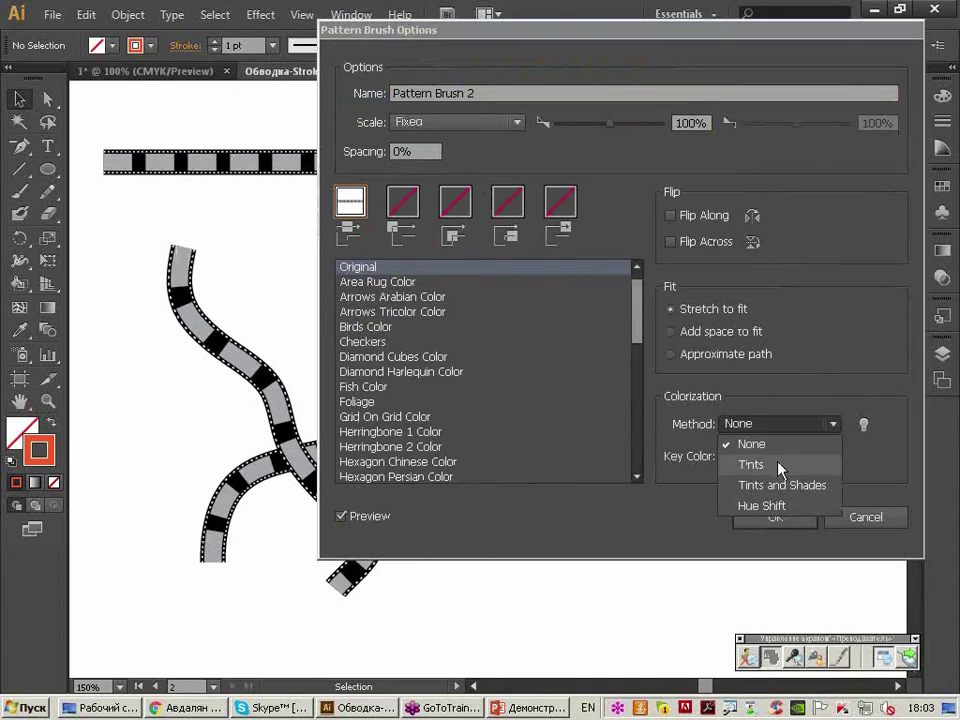
{"action": "left_click", "coordinate": [780, 465]}
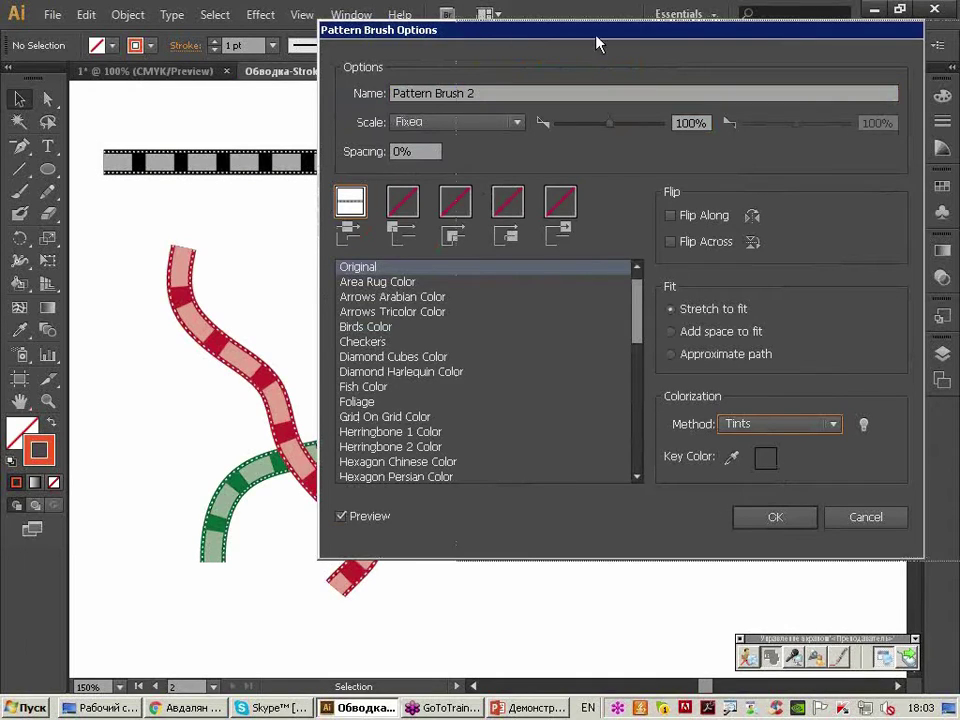
{"action": "left_click_drag", "start_coordinate": [598, 30], "coordinate": [805, 30]}
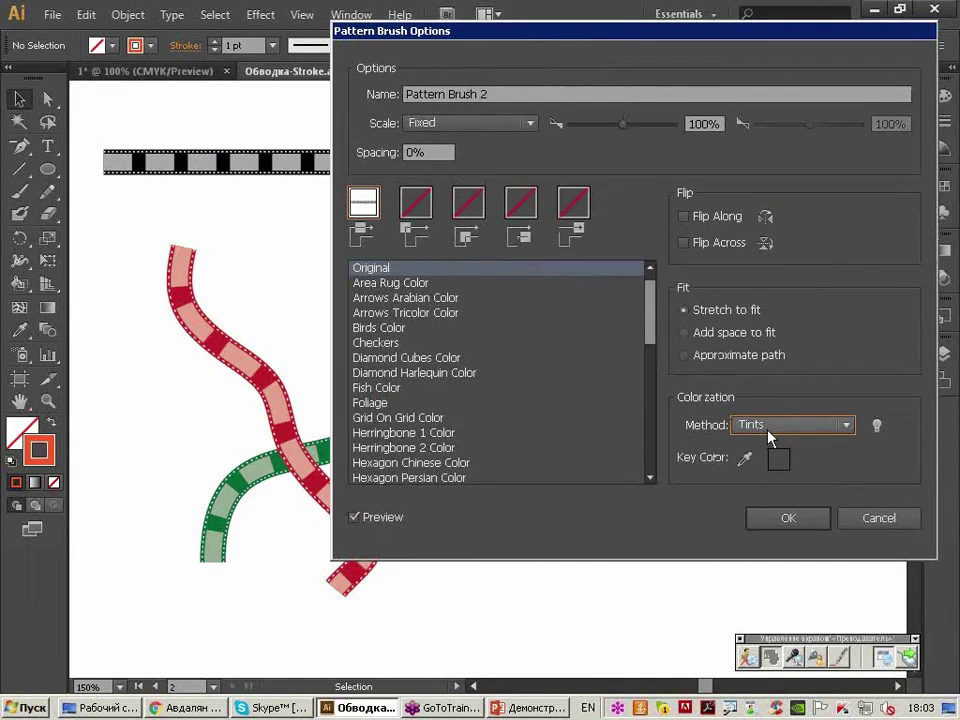
{"action": "left_click", "coordinate": [526, 124]}
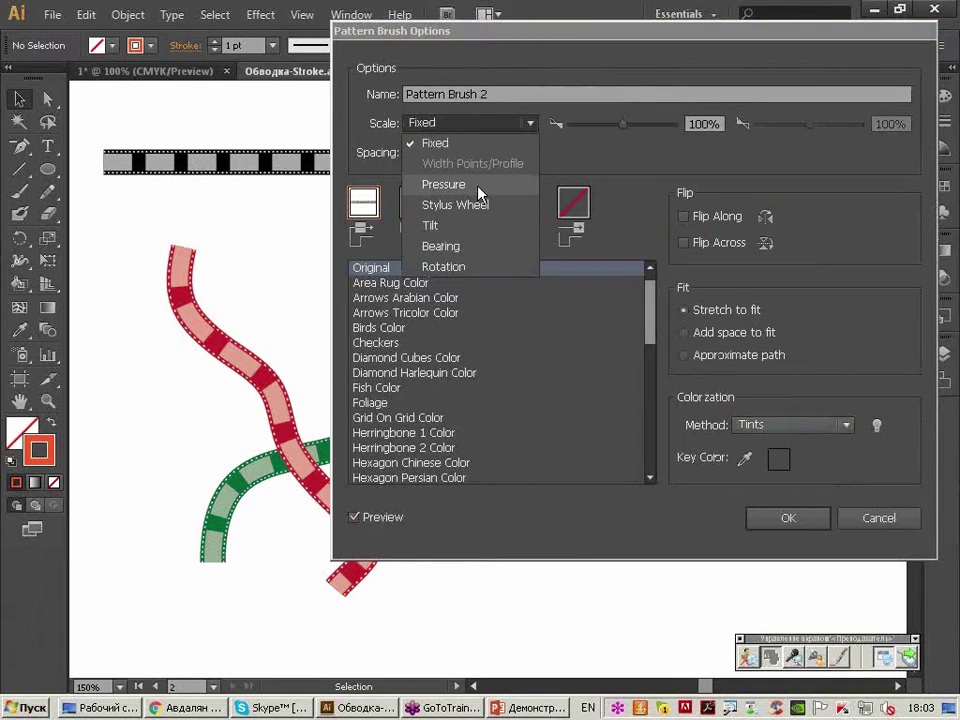
{"action": "left_click", "coordinate": [598, 129]}
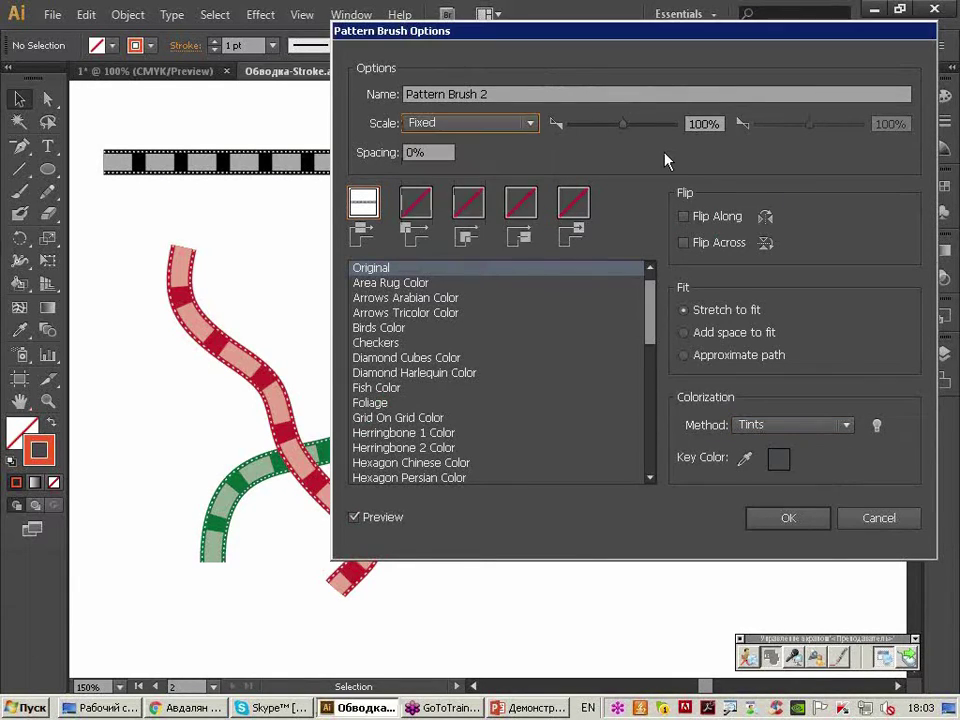
{"action": "left_click_drag", "start_coordinate": [729, 35], "coordinate": [745, 30]}
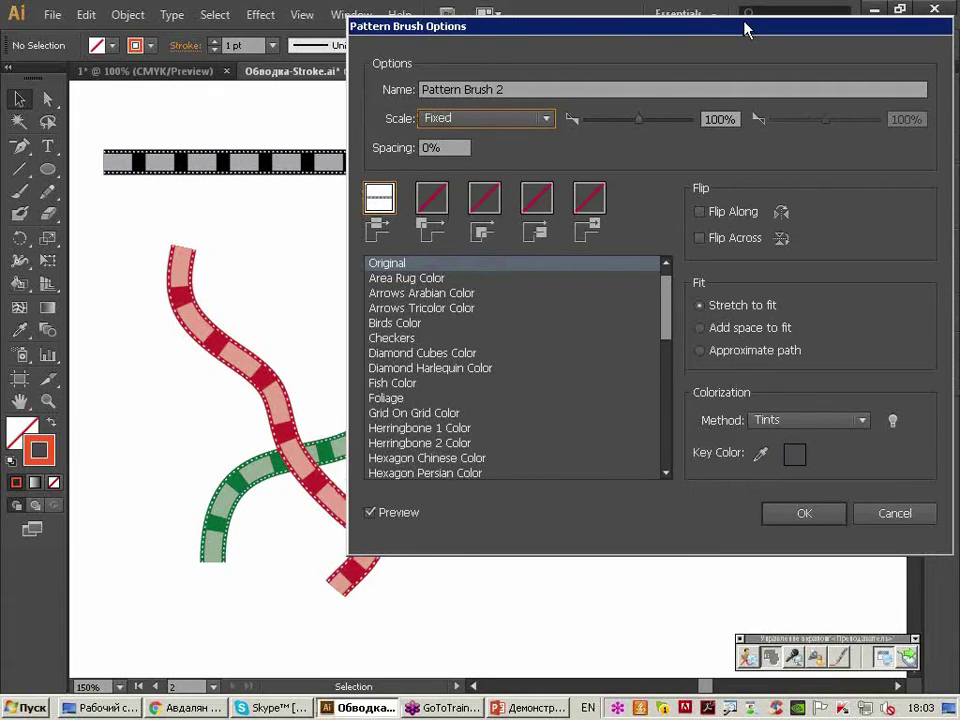
{"action": "left_click", "coordinate": [797, 514]}
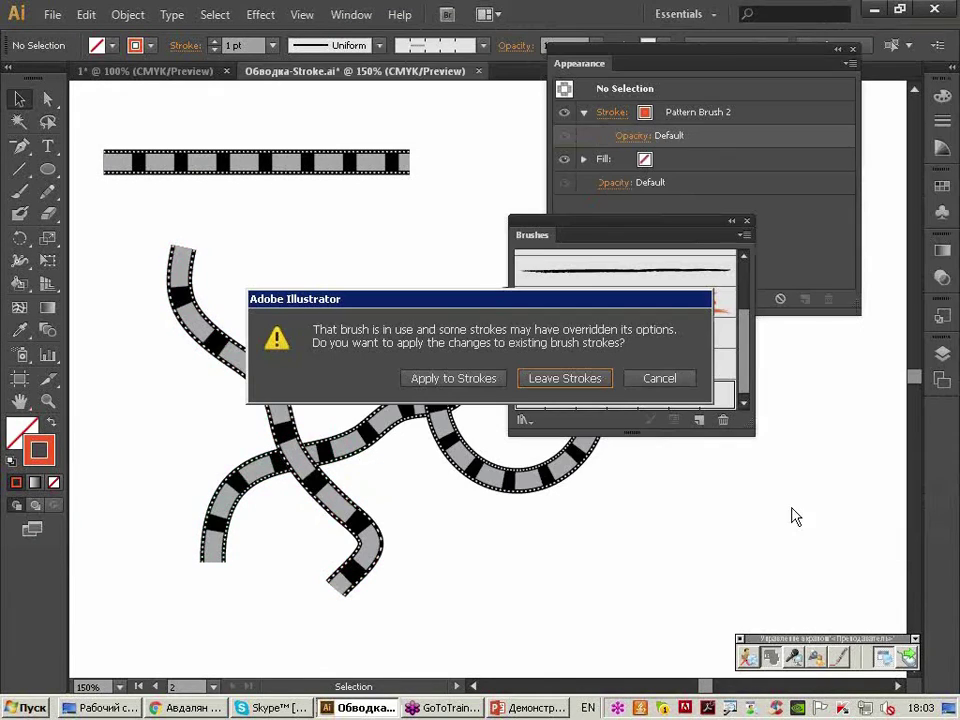
{"action": "left_click", "coordinate": [474, 381]}
Spread out the orange ring, green ribbon and red ribbon to new positions.
{"action": "left_click_drag", "start_coordinate": [550, 235], "coordinate": [656, 218]}
{"action": "left_click_drag", "start_coordinate": [483, 313], "coordinate": [591, 464]}
{"action": "left_click_drag", "start_coordinate": [386, 429], "coordinate": [434, 361]}
{"action": "left_click_drag", "start_coordinate": [241, 366], "coordinate": [241, 319]}
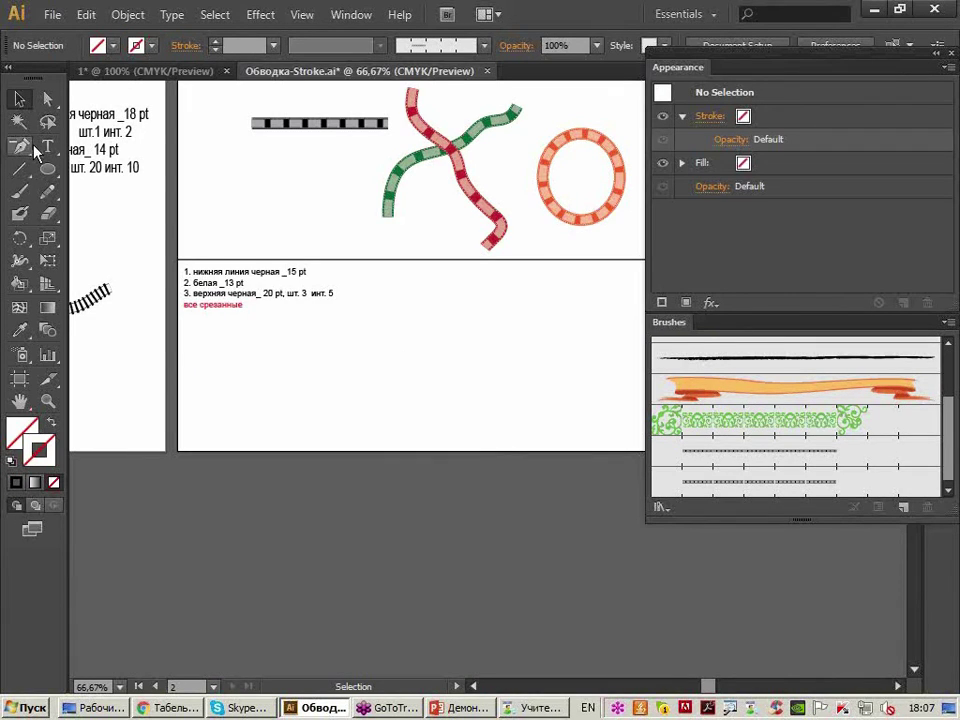
Draw a horizontal line below the notes with a black 15 pt stroke.
{"action": "left_click", "coordinate": [19, 168]}
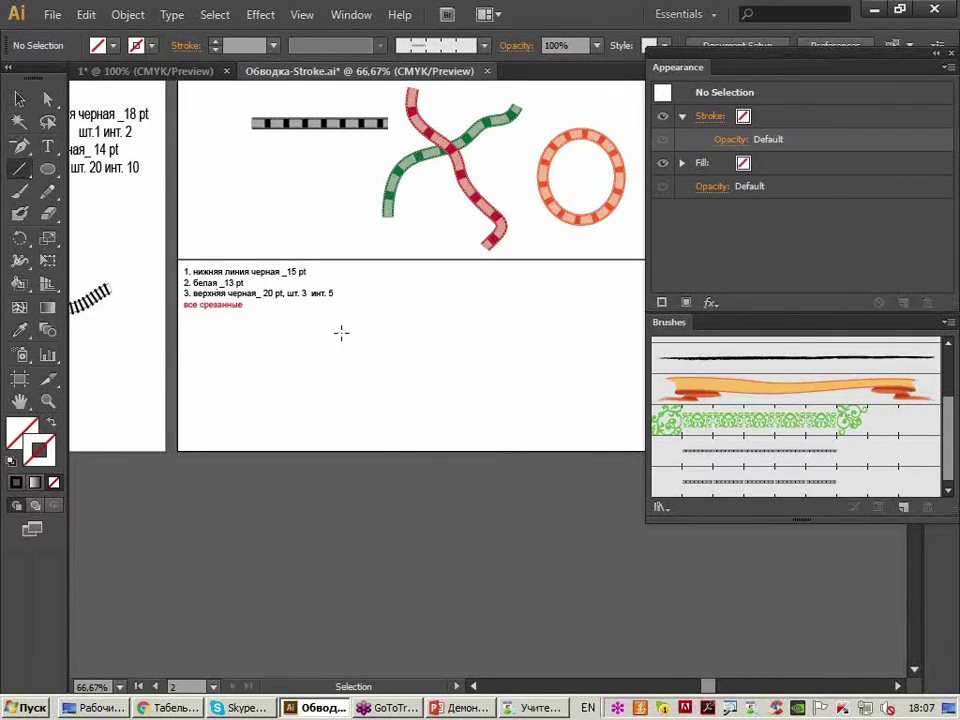
{"action": "left_click_drag", "start_coordinate": [312, 334], "coordinate": [455, 335]}
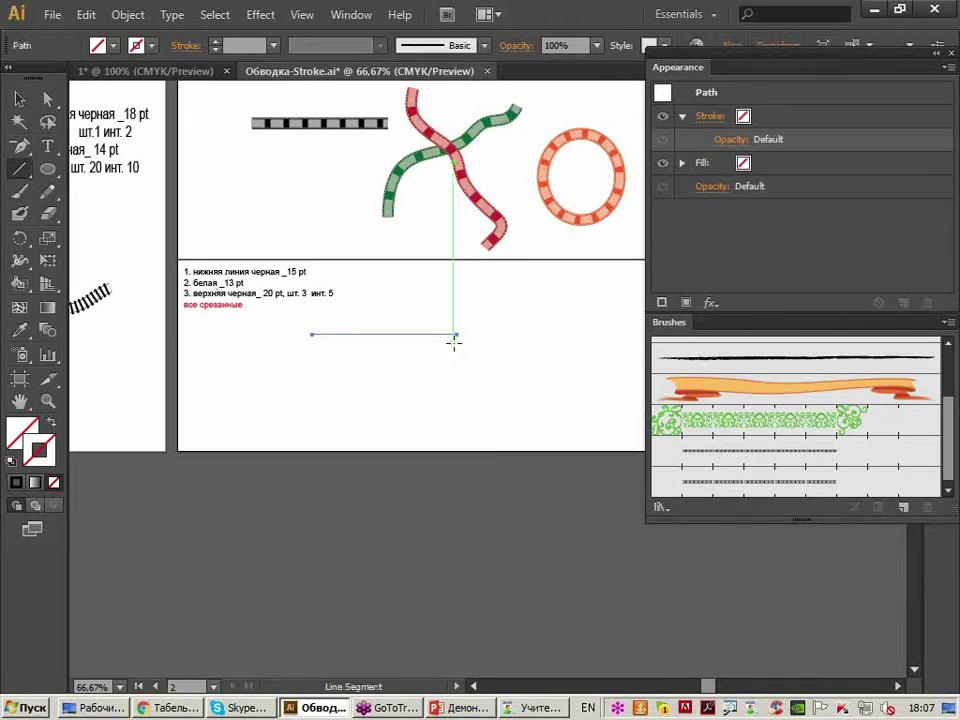
{"action": "left_click", "coordinate": [151, 45]}
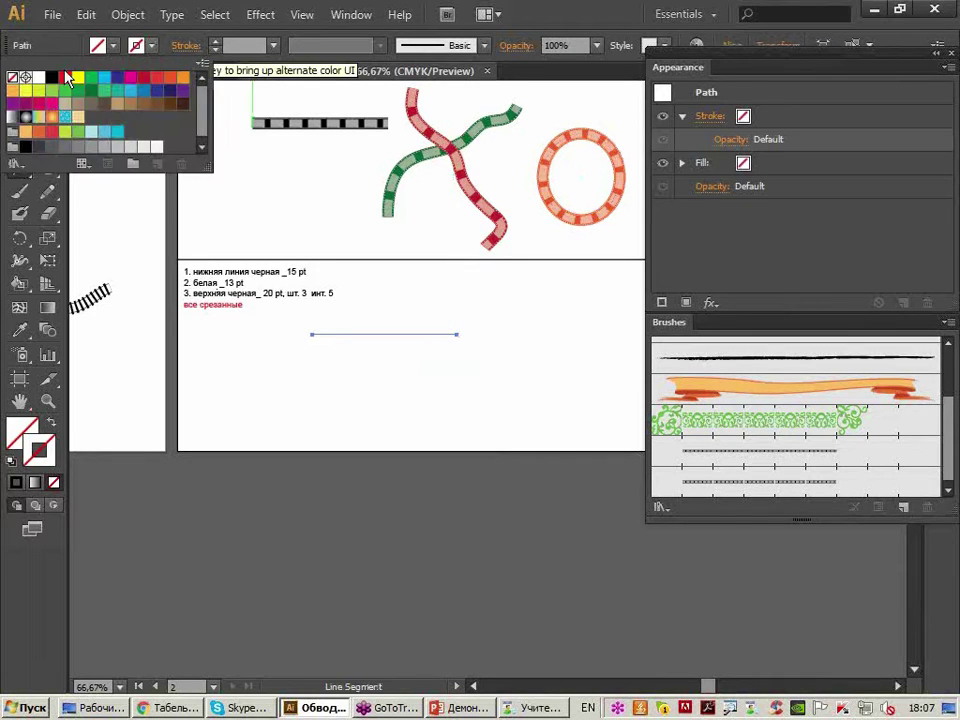
{"action": "left_click", "coordinate": [51, 77]}
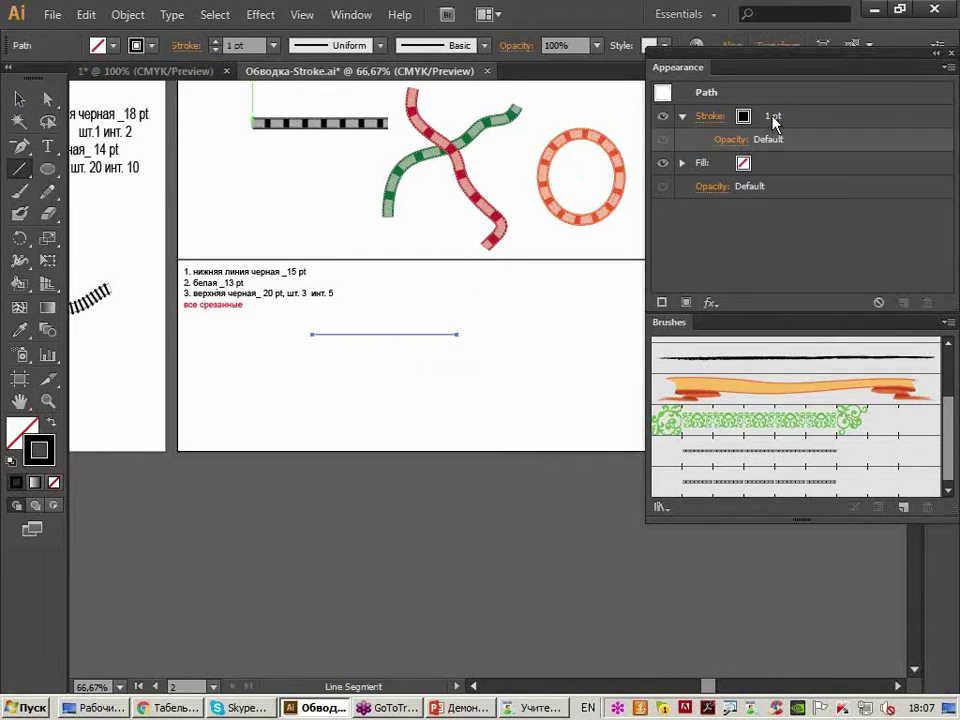
{"action": "left_click", "coordinate": [790, 116]}
{"action": "left_click", "coordinate": [805, 116]}
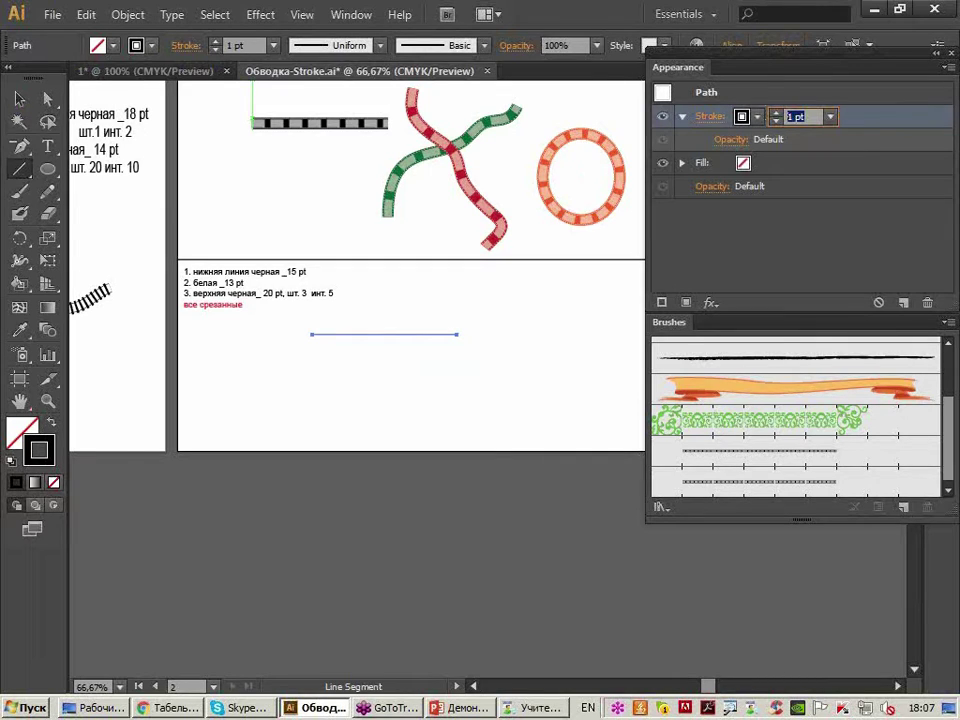
{"action": "type", "text": "15"}
{"action": "key", "text": "Return"}
Add a second, white stroke to the line in the Appearance panel.
{"action": "left_click", "coordinate": [945, 67]}
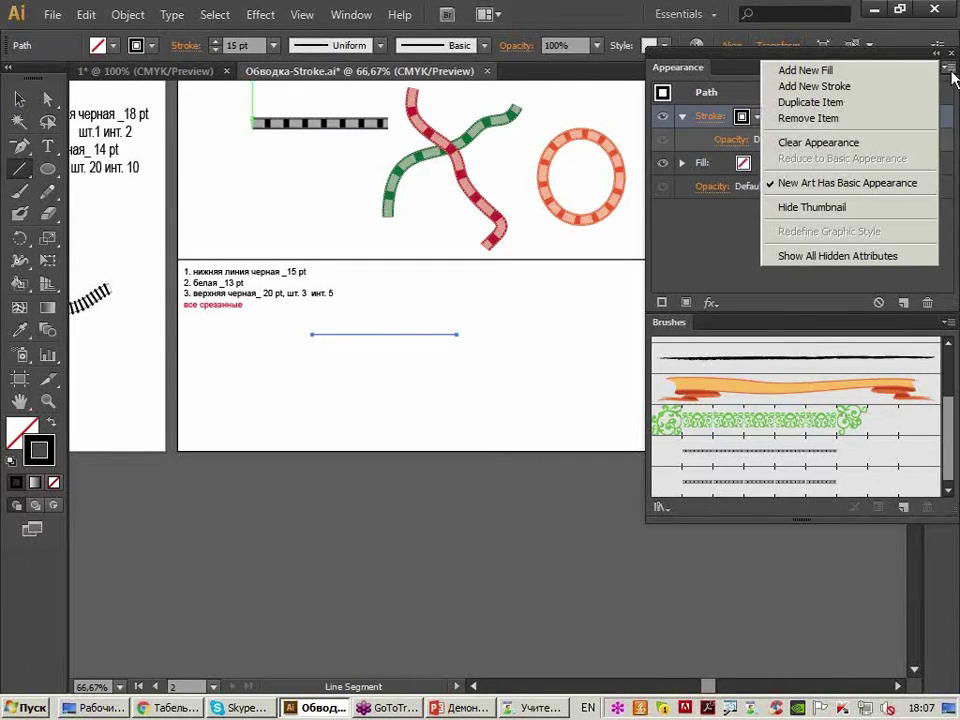
{"action": "left_click", "coordinate": [903, 88]}
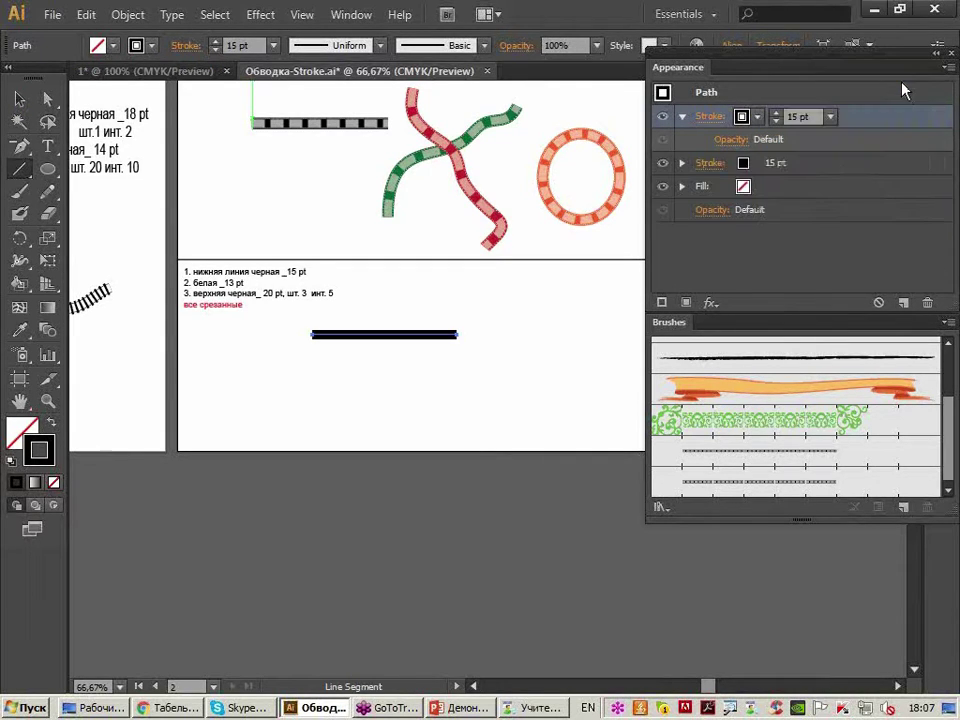
{"action": "left_click", "coordinate": [759, 117]}
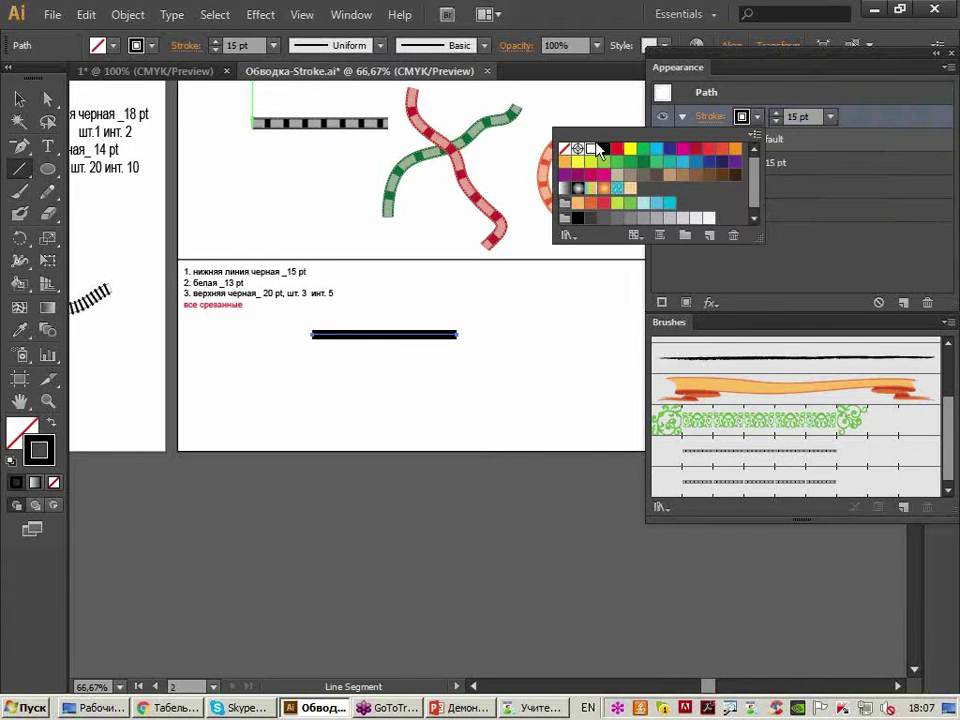
{"action": "left_click", "coordinate": [598, 150]}
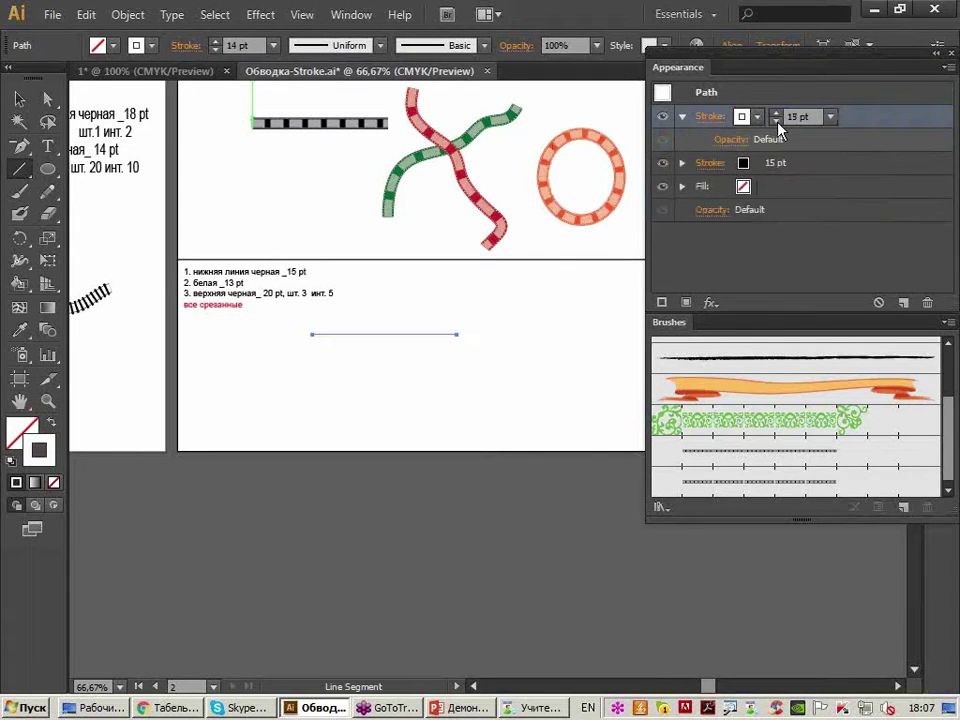
Add a third stroke on top, black at 20 pt weight.
{"action": "left_click", "coordinate": [947, 67]}
{"action": "left_click", "coordinate": [896, 87]}
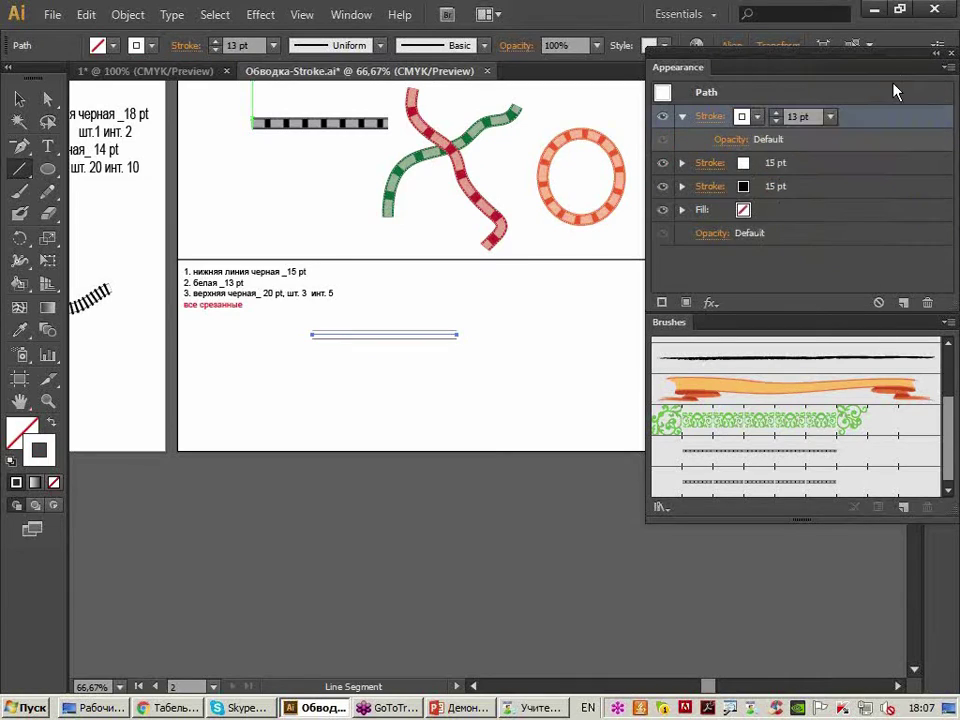
{"action": "left_click", "coordinate": [759, 116]}
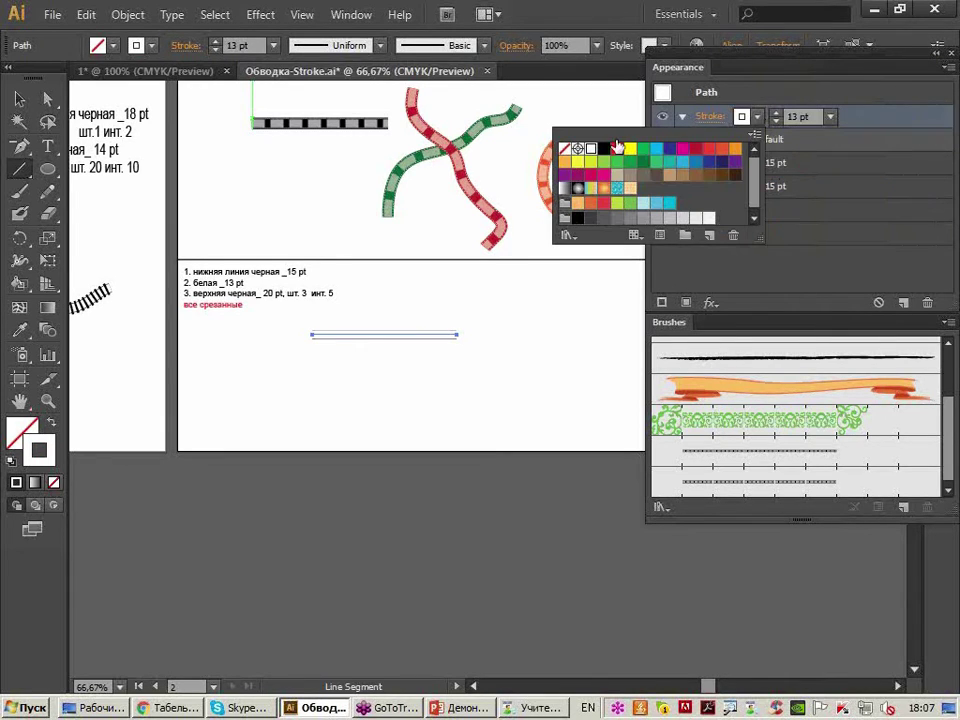
{"action": "left_click", "coordinate": [603, 148]}
{"action": "left_click", "coordinate": [759, 116]}
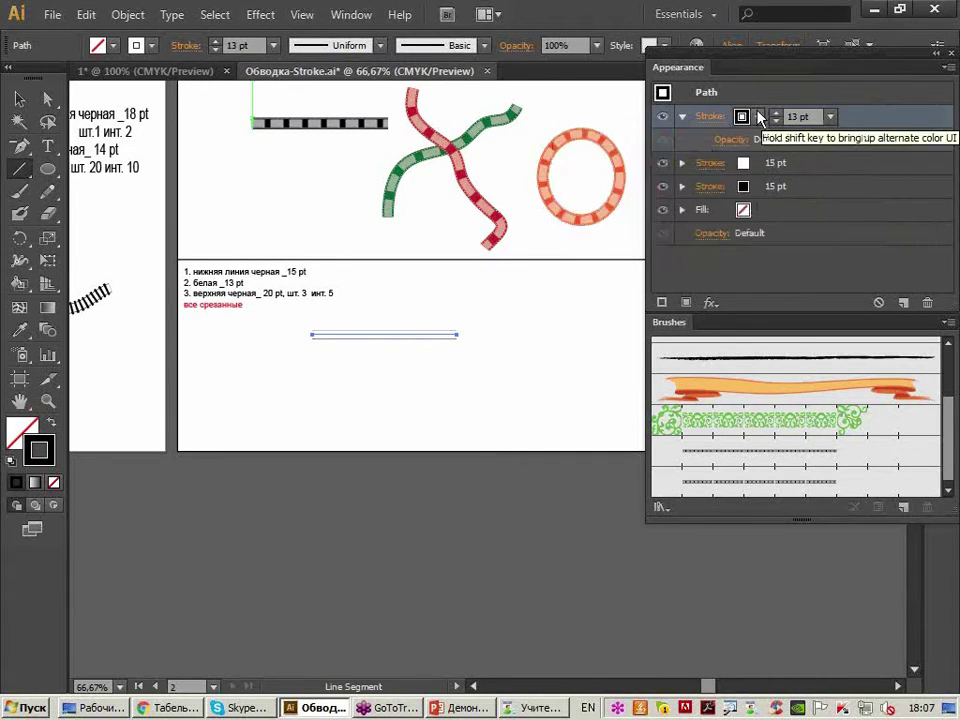
{"action": "double_click", "coordinate": [800, 116]}
{"action": "type", "text": "20"}
{"action": "key", "text": "Return"}
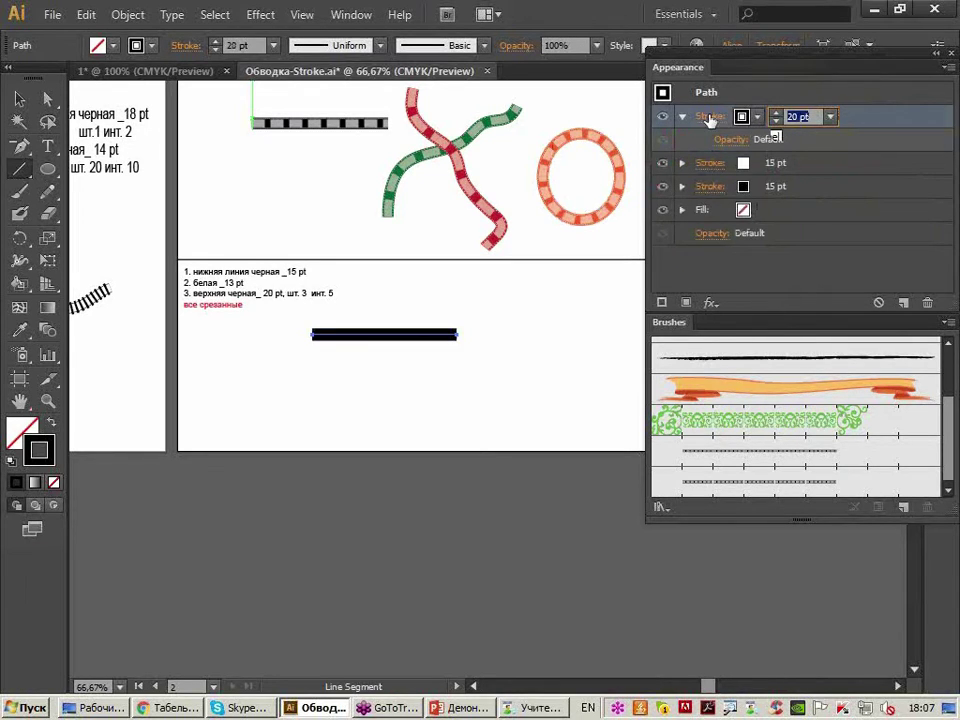
Make the top stroke a dashed line with 3 pt dashes and 5 pt gaps.
{"action": "left_click", "coordinate": [709, 117]}
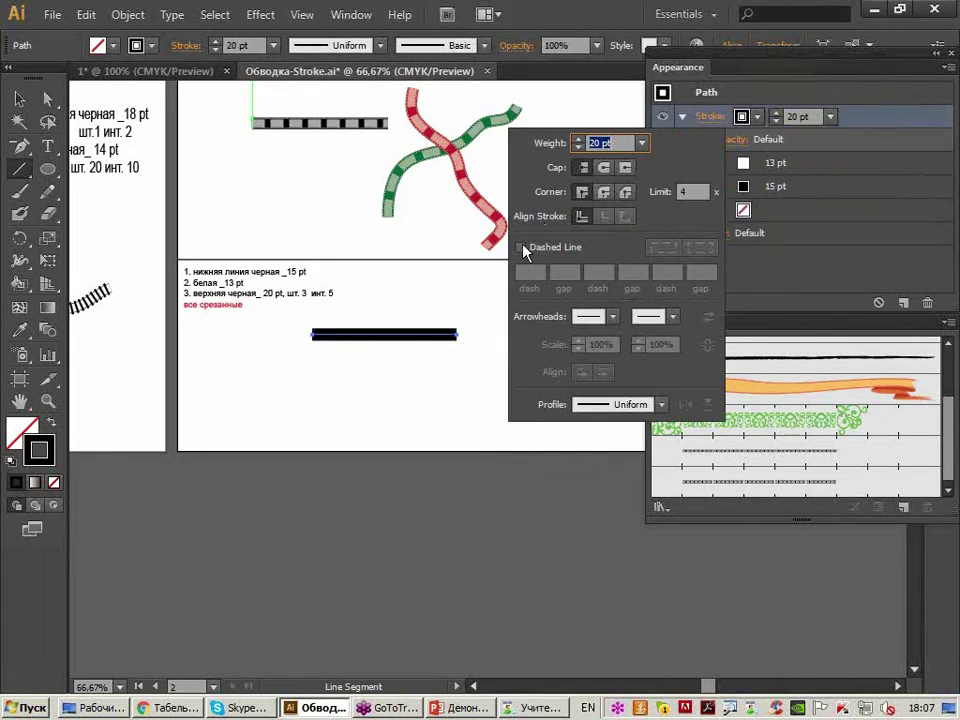
{"action": "left_click", "coordinate": [521, 247]}
{"action": "type", "text": "3"}
{"action": "key", "text": "Tab"}
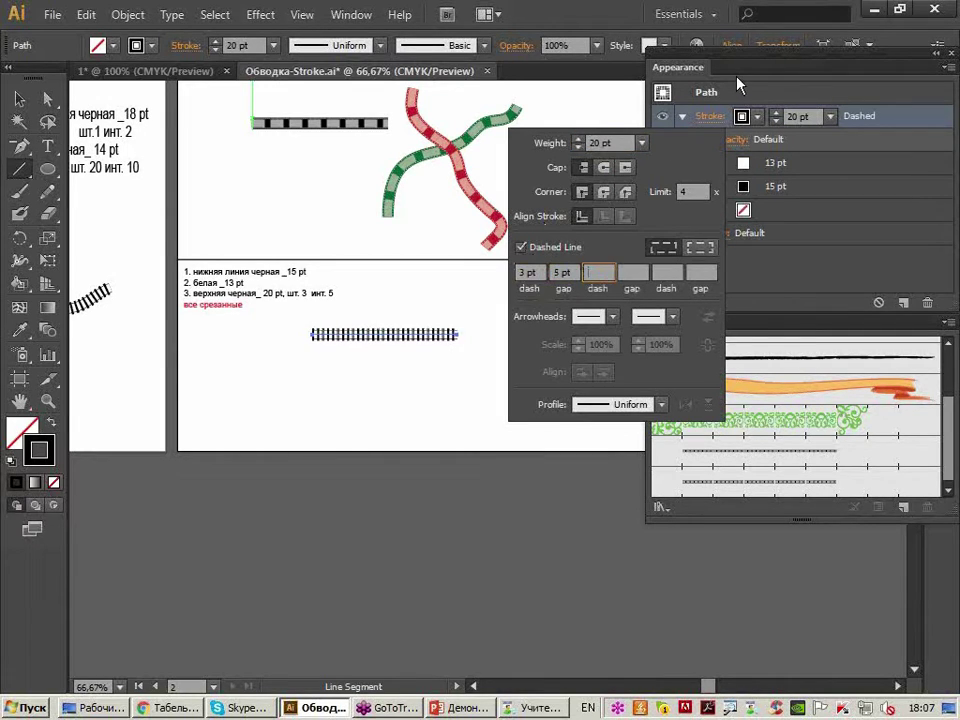
{"action": "left_click", "coordinate": [737, 85]}
{"action": "left_click", "coordinate": [20, 100]}
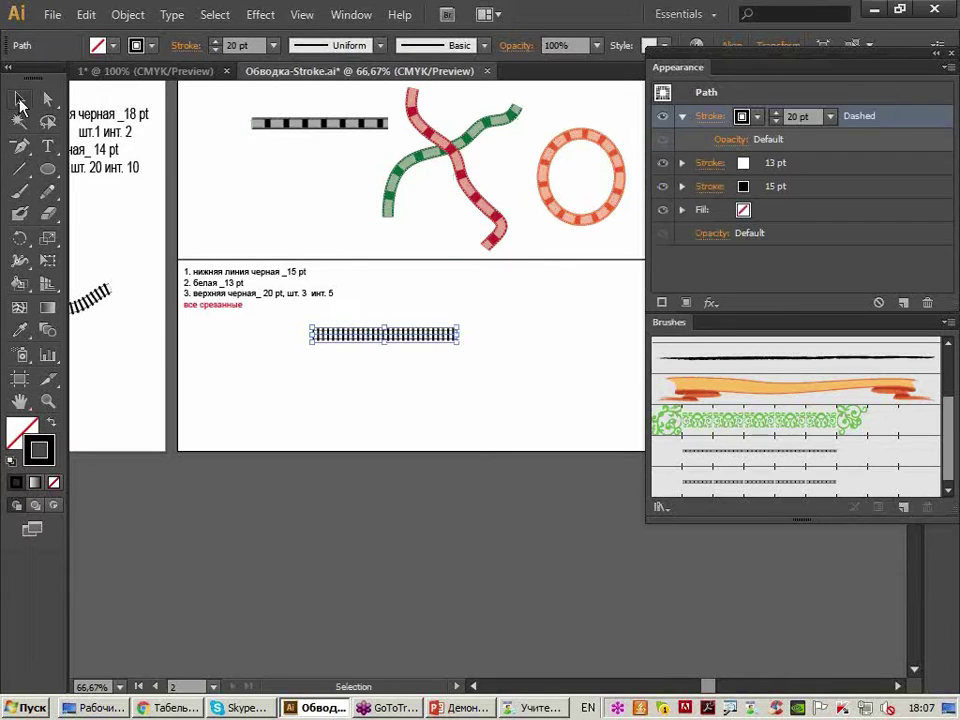
Expand the rail line's appearance, then expand its fill and stroke into artwork.
{"action": "left_click", "coordinate": [127, 15]}
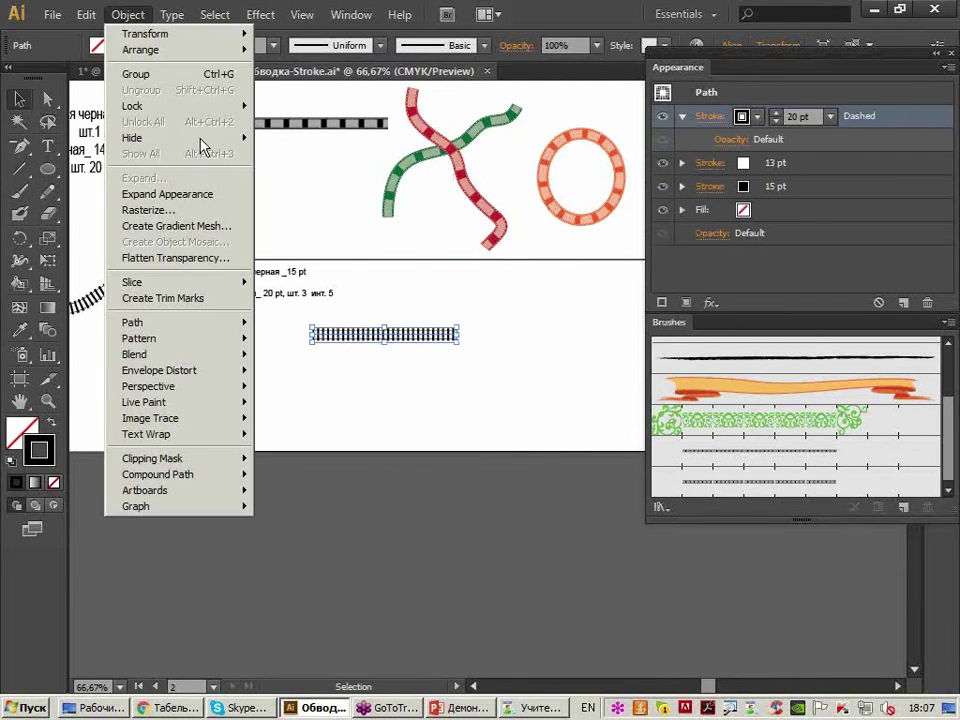
{"action": "left_click", "coordinate": [215, 195]}
{"action": "left_click", "coordinate": [127, 15]}
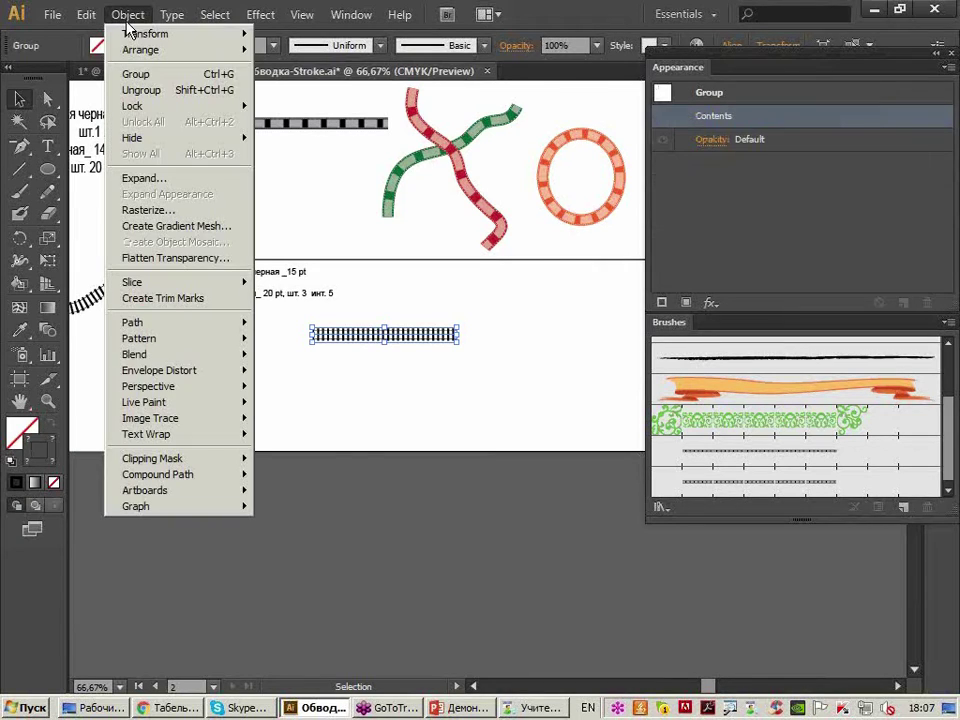
{"action": "left_click", "coordinate": [166, 180]}
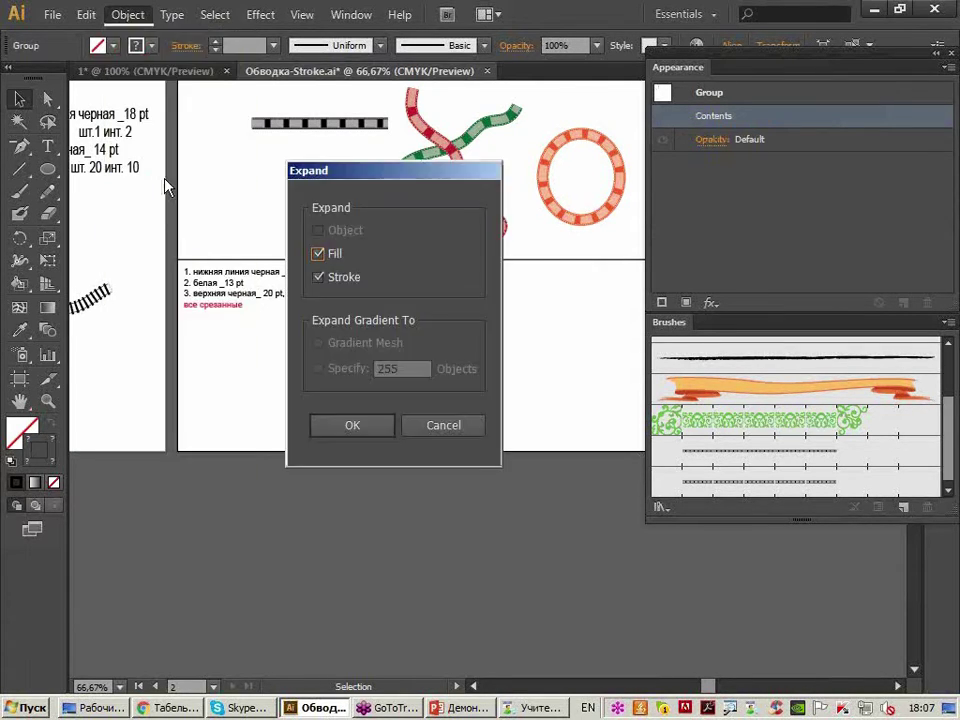
{"action": "left_click", "coordinate": [337, 432]}
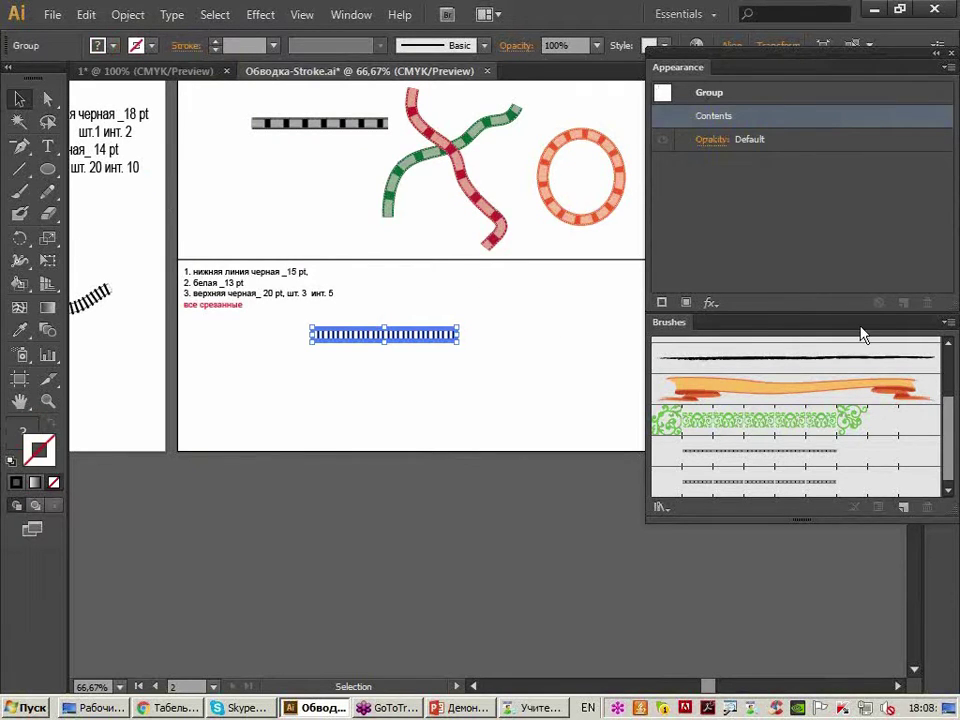
Save the rail artwork as a new Pattern Brush with Tints colorization.
{"action": "left_click_drag", "start_coordinate": [862, 333], "coordinate": [625, 370]}
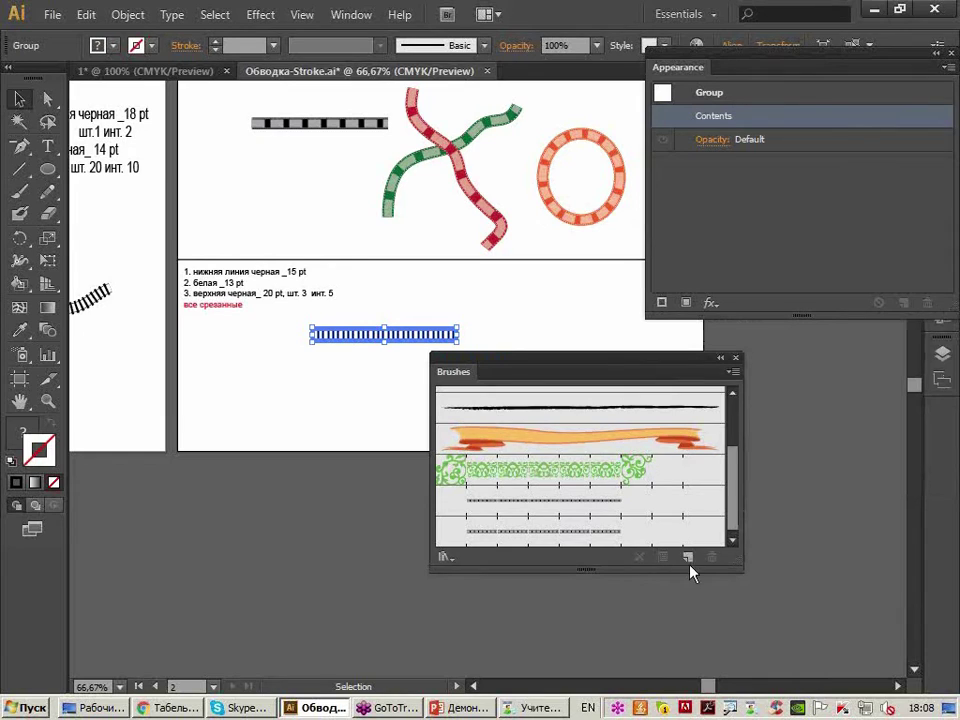
{"action": "left_click", "coordinate": [688, 558]}
{"action": "left_click", "coordinate": [453, 450]}
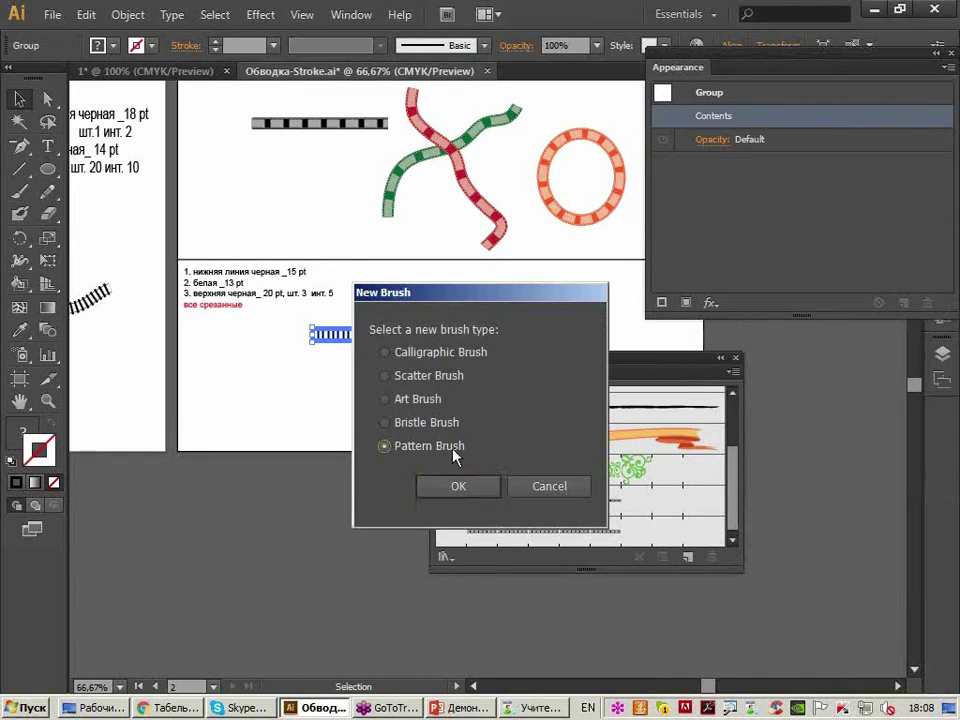
{"action": "left_click", "coordinate": [458, 486]}
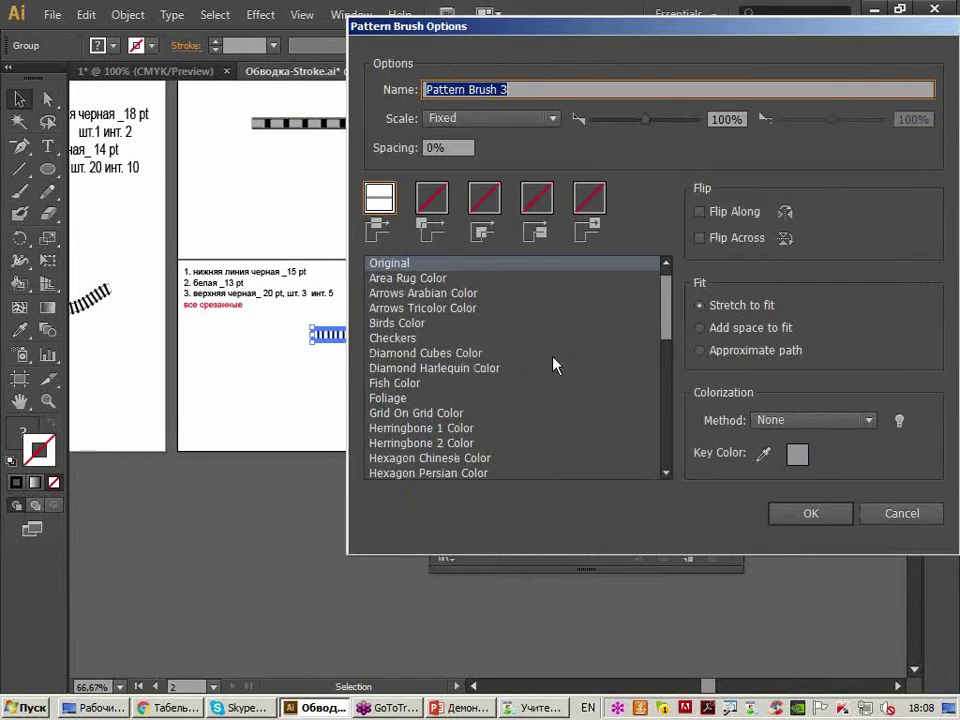
{"action": "left_click", "coordinate": [770, 421]}
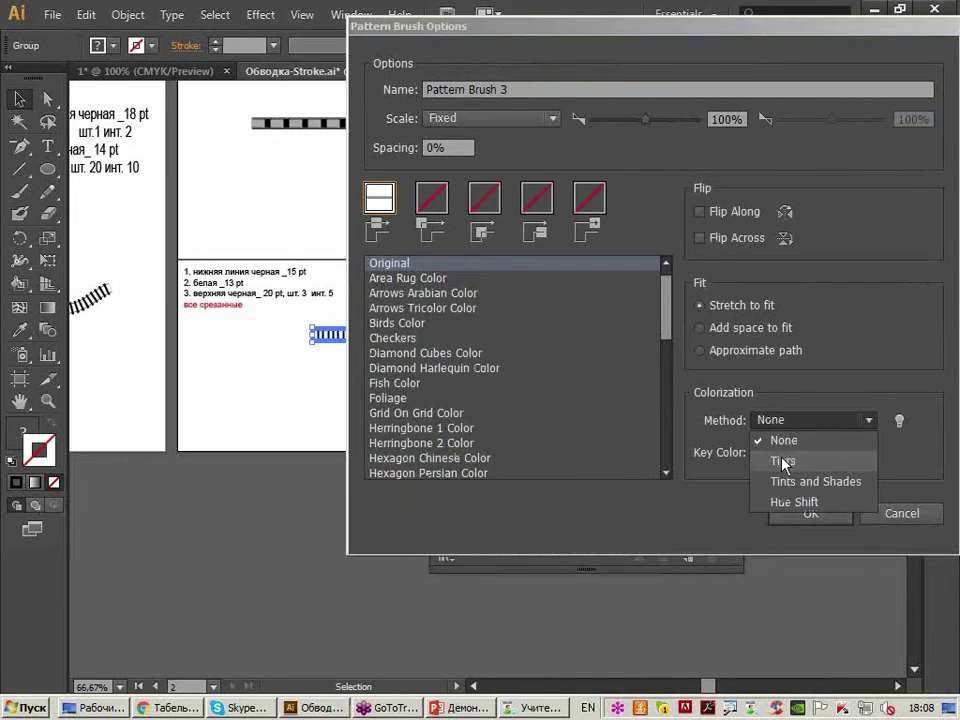
{"action": "left_click", "coordinate": [781, 458]}
{"action": "left_click", "coordinate": [799, 516]}
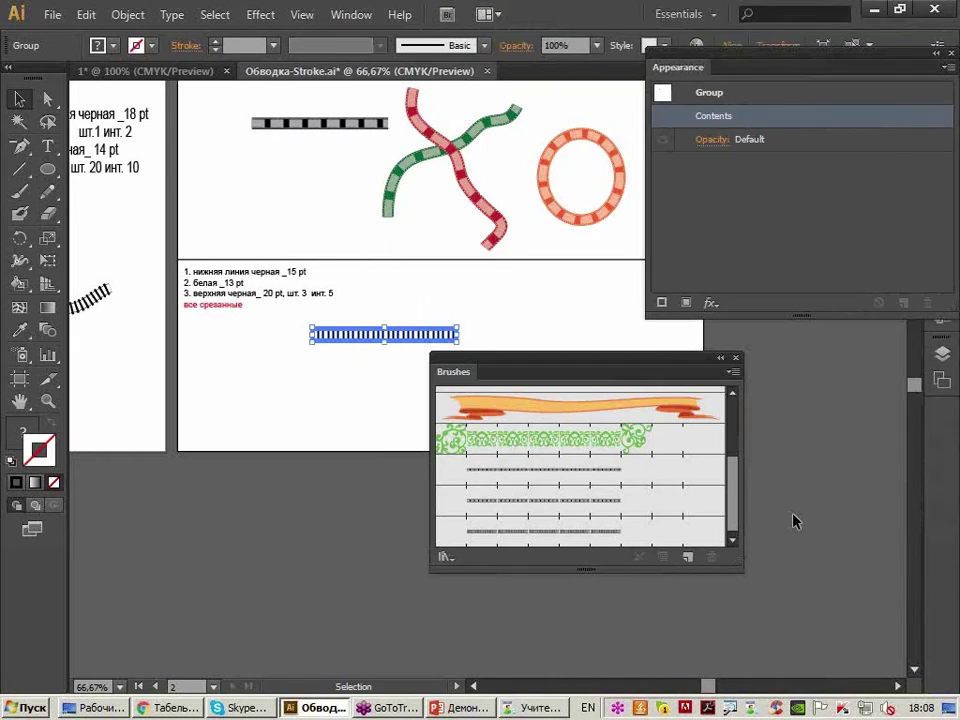
{"action": "mouse_move", "coordinate": [574, 377]}
{"action": "left_mouse_down"}
{"action": "mouse_move", "coordinate": [656, 418]}
{"action": "mouse_move", "coordinate": [757, 430]}
{"action": "left_mouse_up"}
{"action": "left_click", "coordinate": [384, 399]}
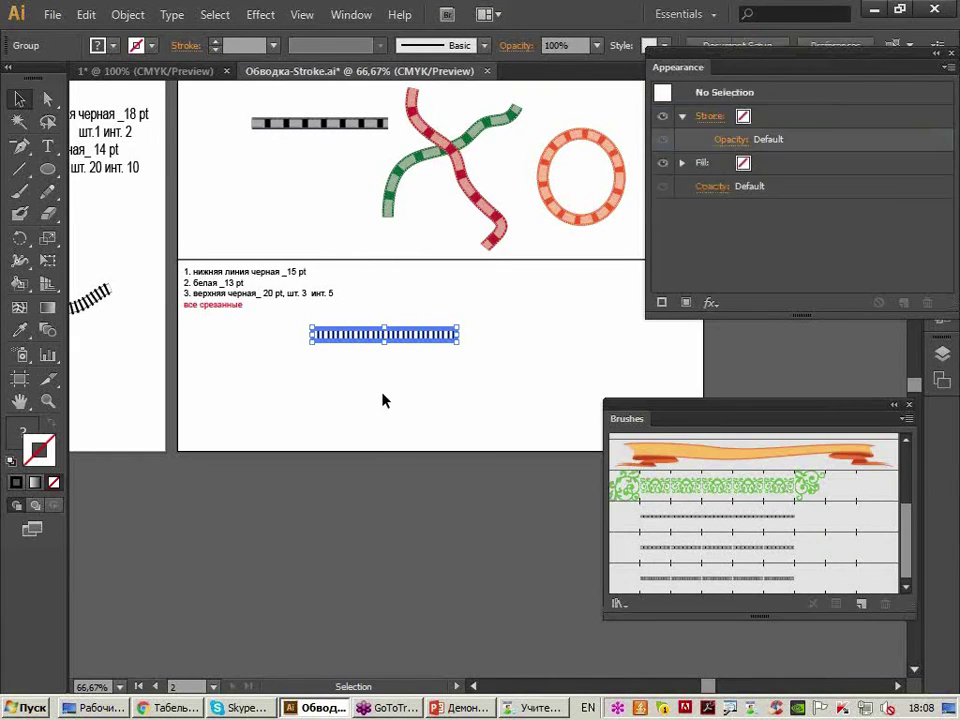
Paint a wavy brown rail track across the artboard with the Paintbrush.
{"action": "left_click", "coordinate": [18, 193]}
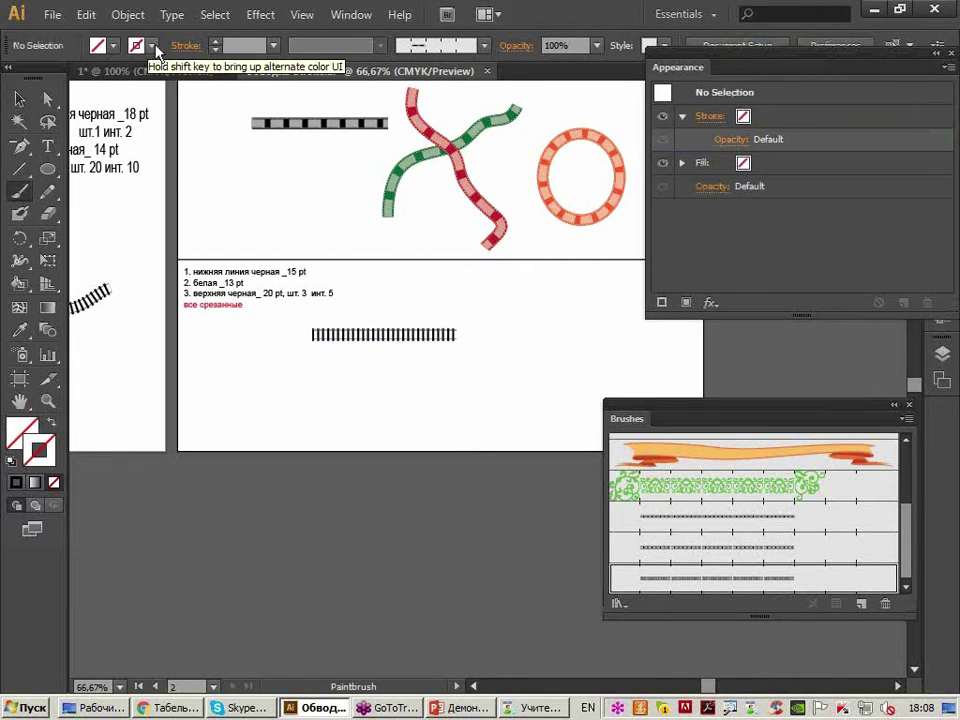
{"action": "left_click", "coordinate": [114, 45]}
{"action": "left_click", "coordinate": [157, 103]}
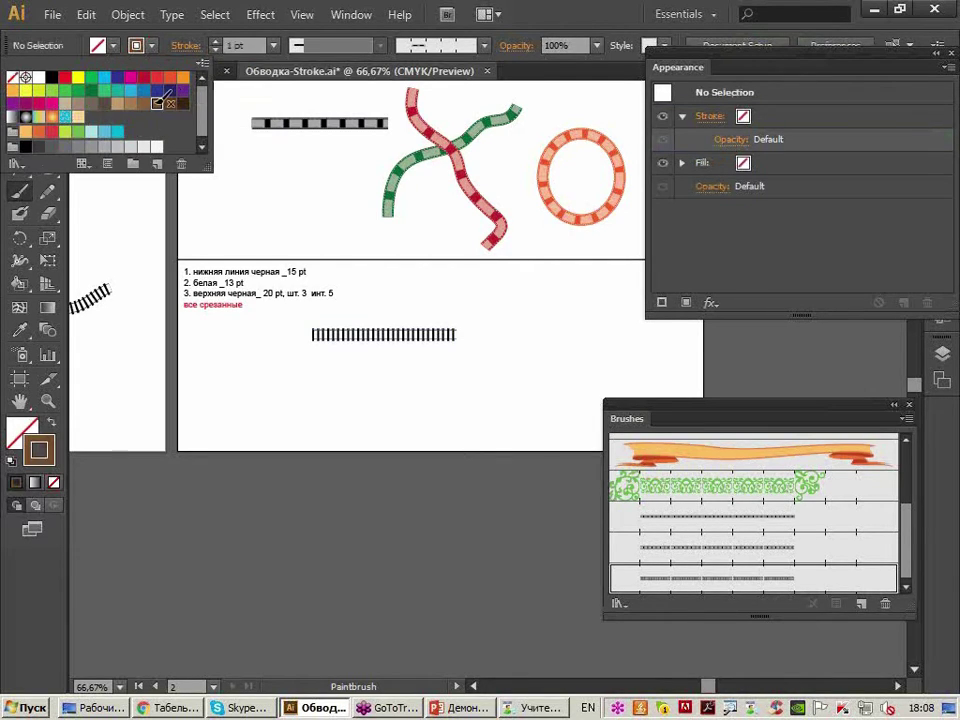
{"action": "left_click", "coordinate": [275, 435]}
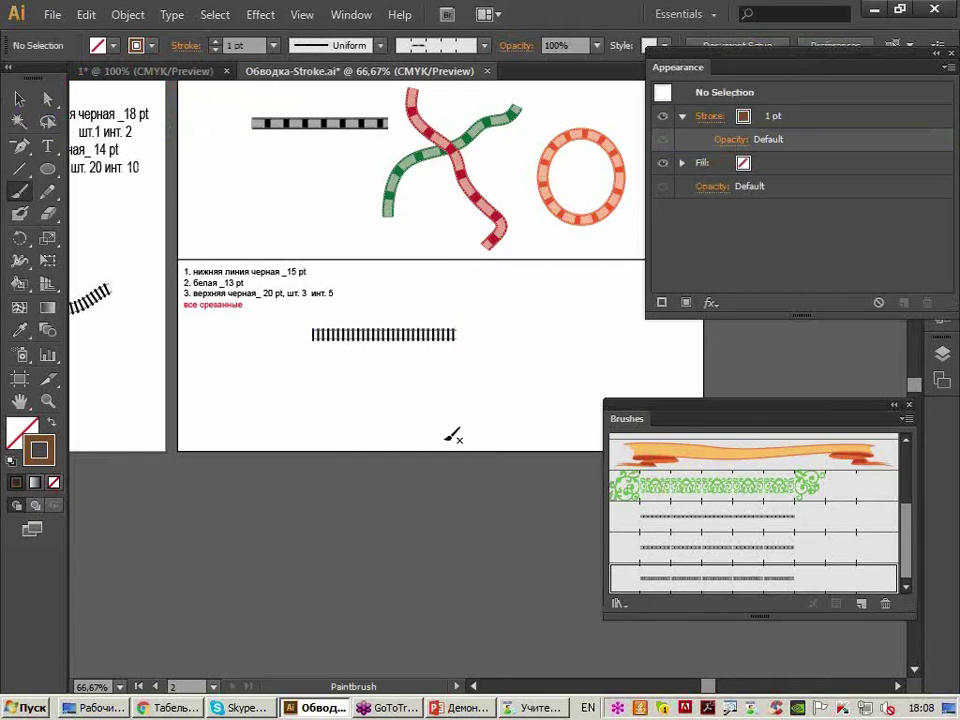
{"action": "left_click_drag", "start_coordinate": [236, 396], "coordinate": [707, 321]}
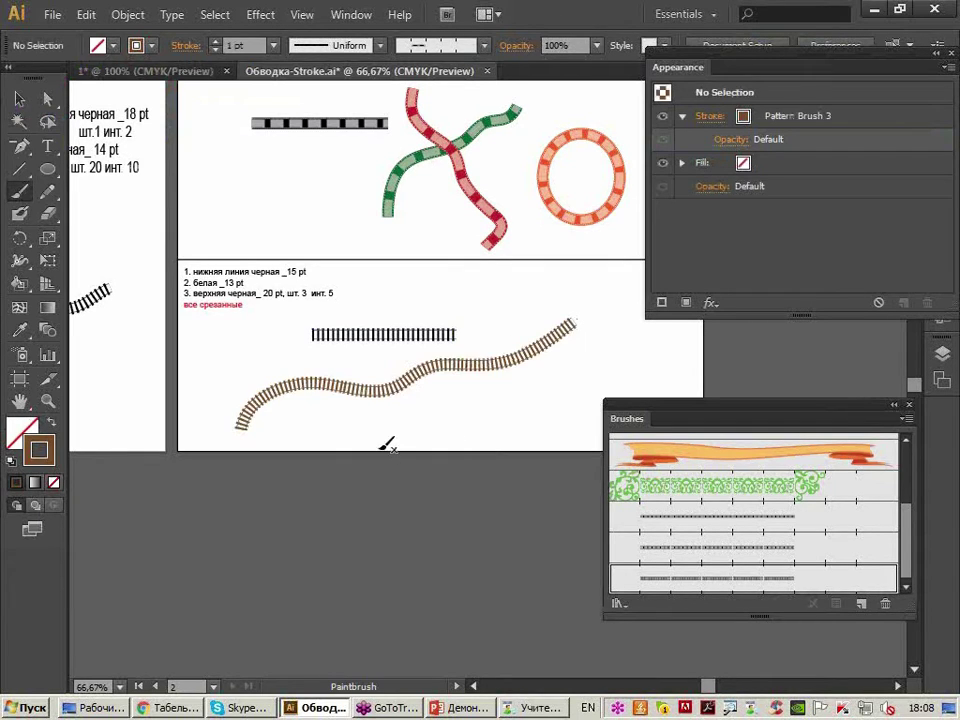
{"action": "key", "text": "ctrl+plus"}
{"action": "key", "text": "ctrl+plus"}
{"action": "key", "text": "ctrl+minus"}
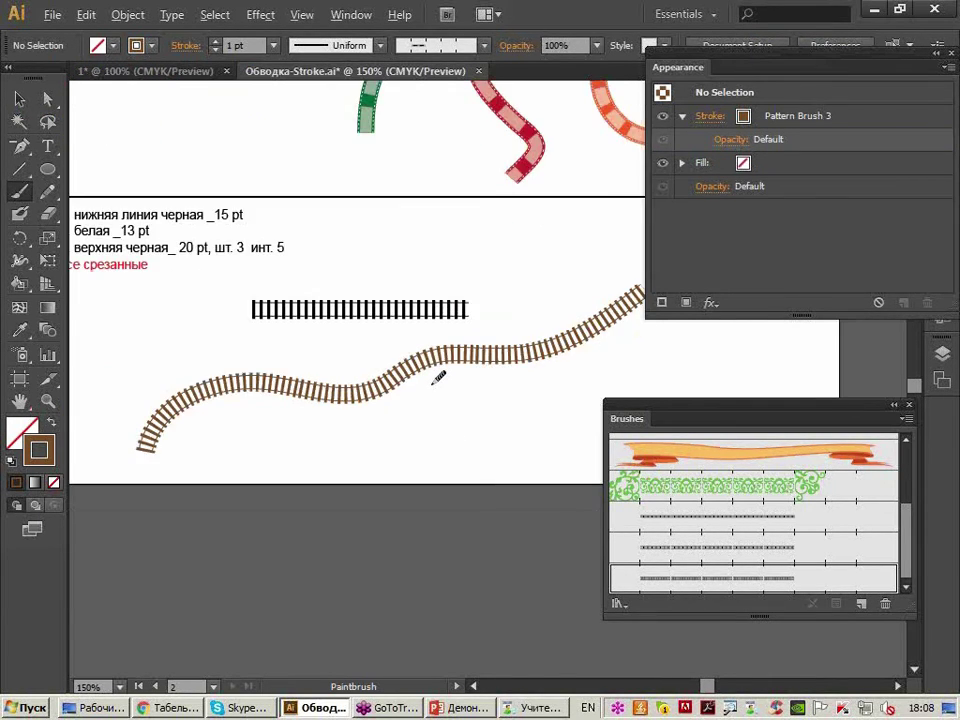
{"action": "key", "text": "ctrl+minus"}
Move the black rail line and the wavy brown track up the artboard.
{"action": "left_click", "coordinate": [20, 99]}
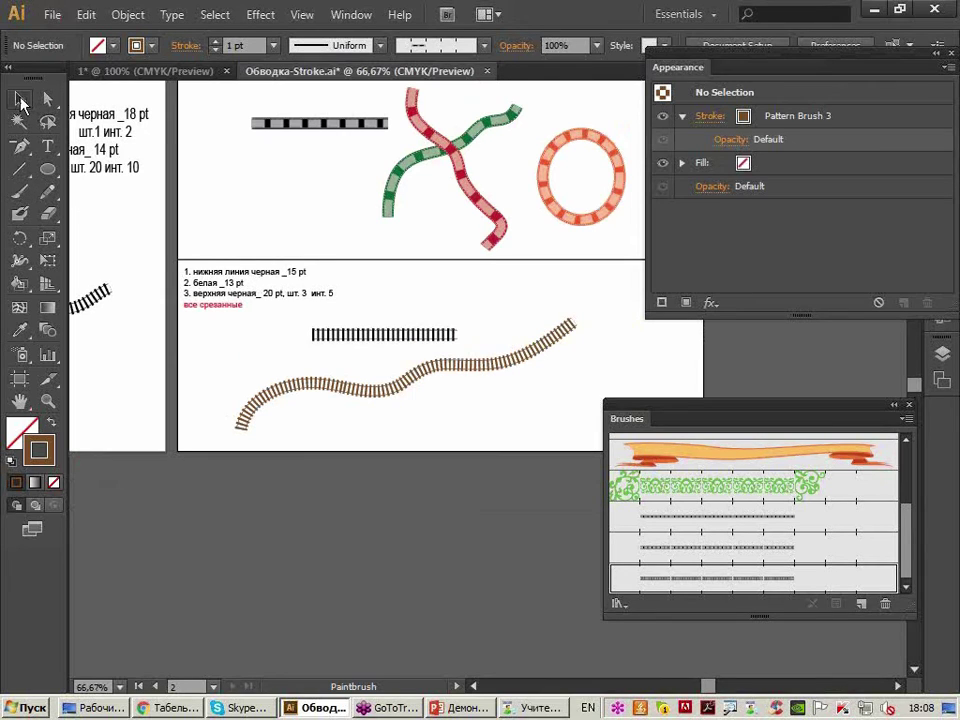
{"action": "left_click_drag", "start_coordinate": [369, 336], "coordinate": [412, 272]}
{"action": "left_click_drag", "start_coordinate": [407, 381], "coordinate": [366, 328]}
{"action": "left_click", "coordinate": [369, 370]}
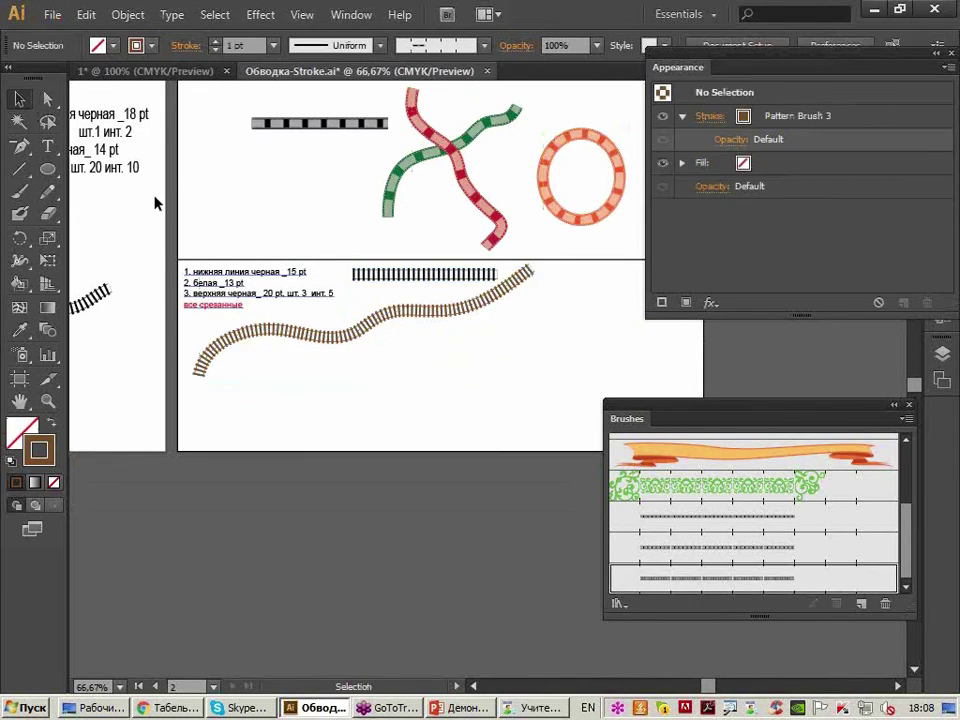
Draw a rounded rectangle painted with Pattern Brush 3 in a blue stroke.
{"action": "left_click", "coordinate": [48, 171]}
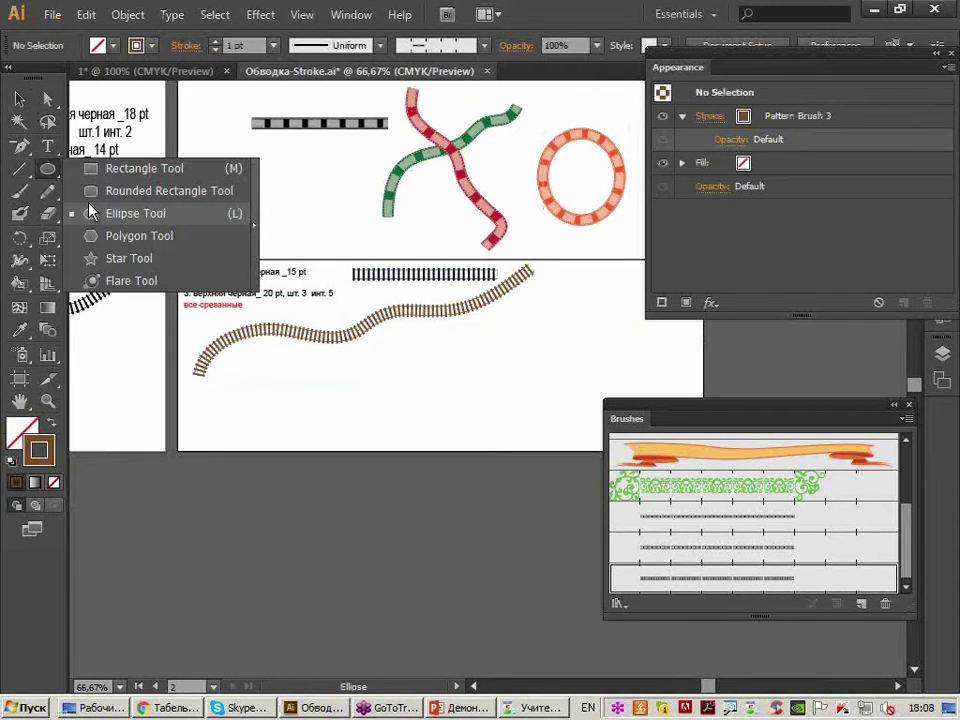
{"action": "left_click", "coordinate": [110, 190]}
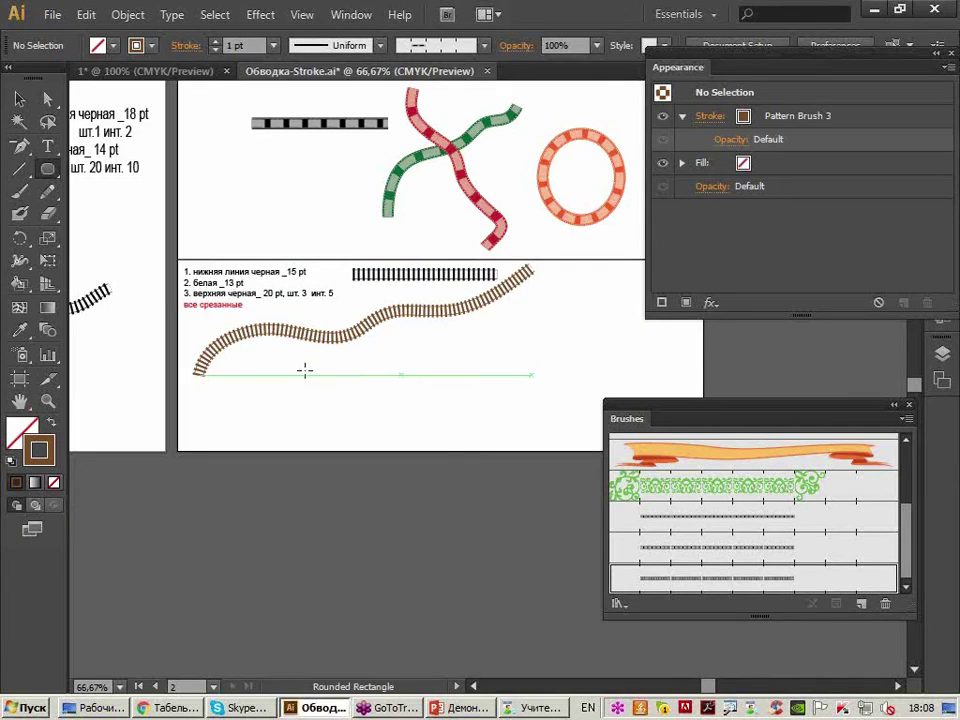
{"action": "left_click_drag", "start_coordinate": [306, 370], "coordinate": [504, 434]}
{"action": "left_click", "coordinate": [677, 578]}
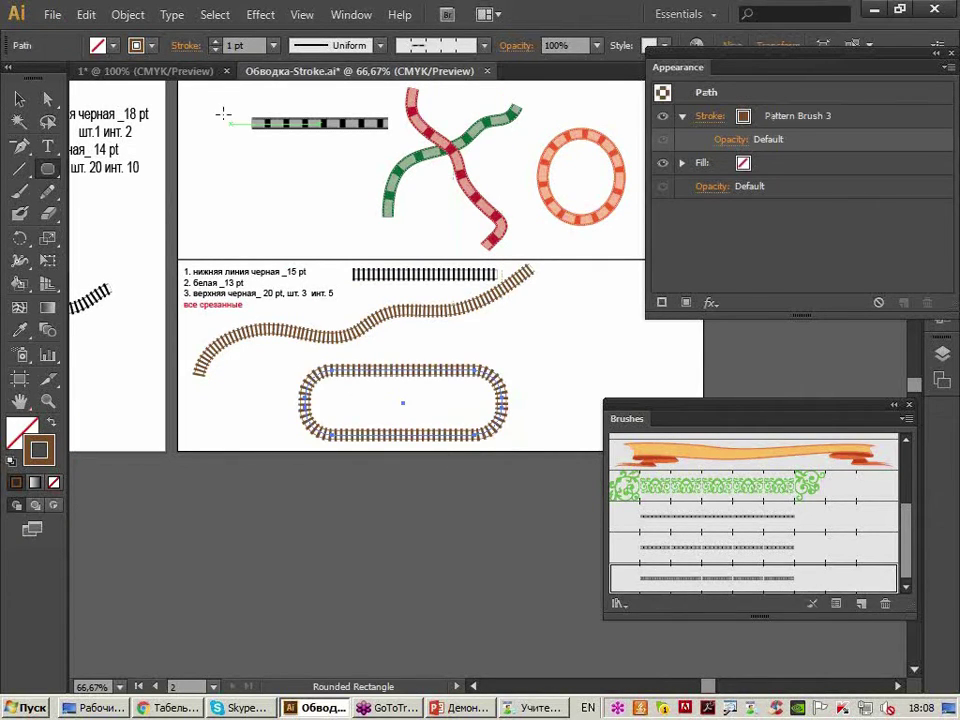
{"action": "left_click", "coordinate": [152, 45]}
{"action": "left_click", "coordinate": [117, 77]}
{"action": "left_click", "coordinate": [37, 50]}
{"action": "left_click", "coordinate": [19, 98]}
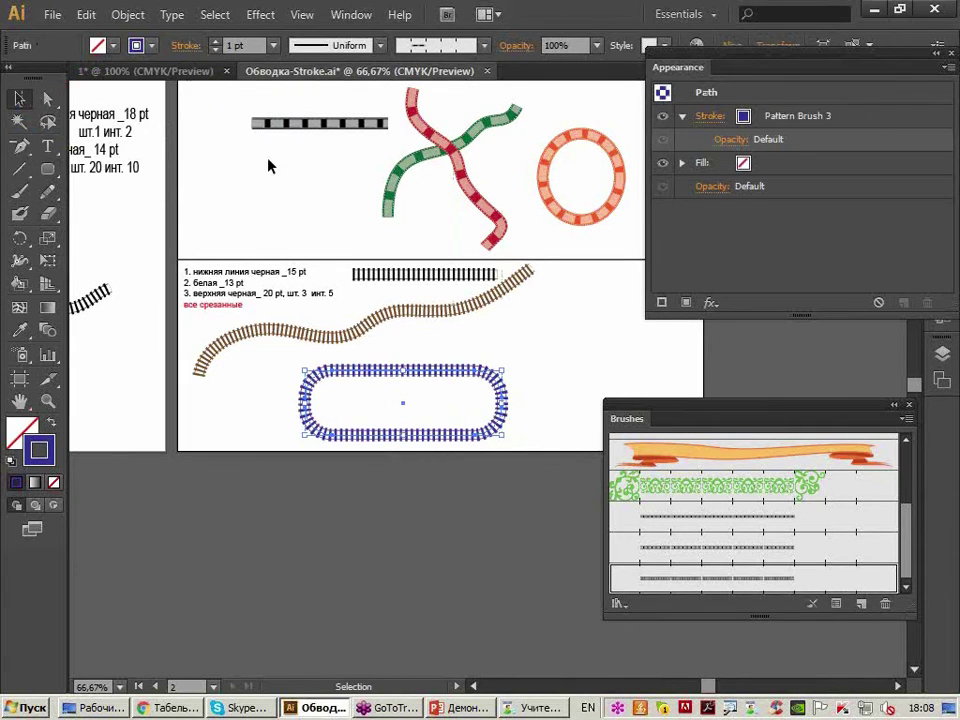
{"action": "left_click", "coordinate": [268, 158]}
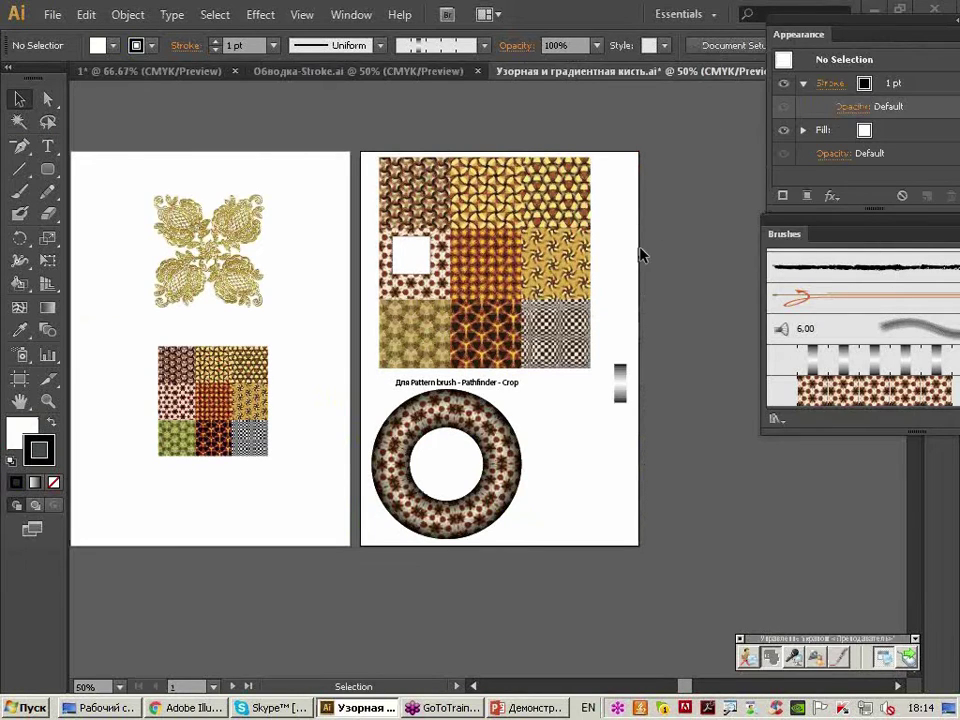
Draw a small rounded shape above the artboard filled with a white-black radial gradient.
{"action": "mouse_move", "coordinate": [639, 289]}
{"action": "left_mouse_down"}
{"action": "mouse_move", "coordinate": [600, 309]}
{"action": "mouse_move", "coordinate": [591, 326]}
{"action": "left_mouse_up"}
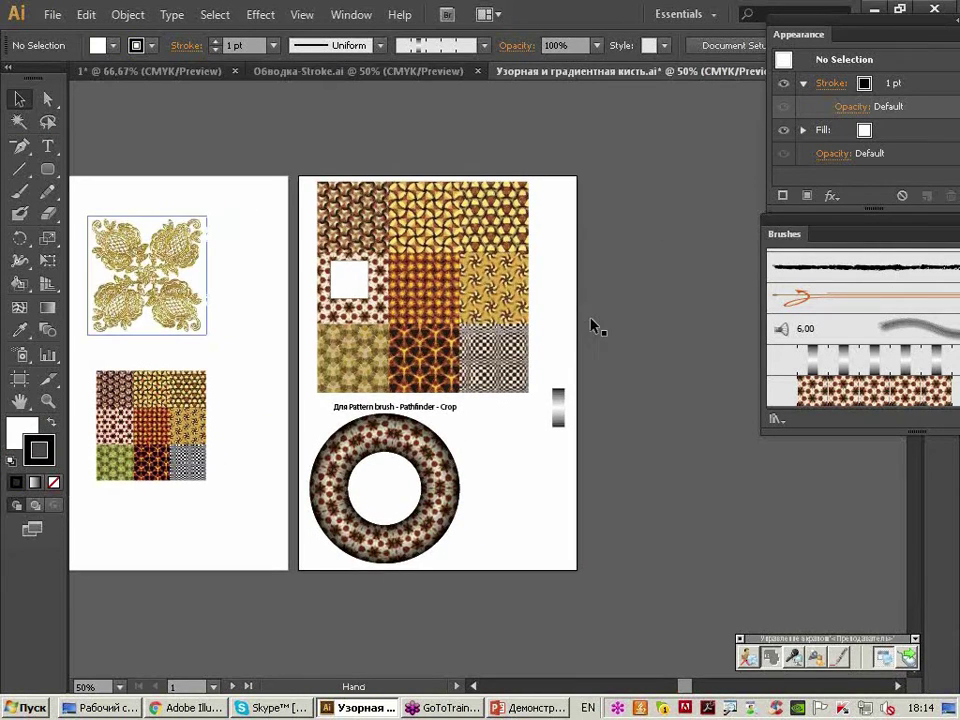
{"action": "left_click", "coordinate": [47, 169]}
{"action": "left_click", "coordinate": [20, 432]}
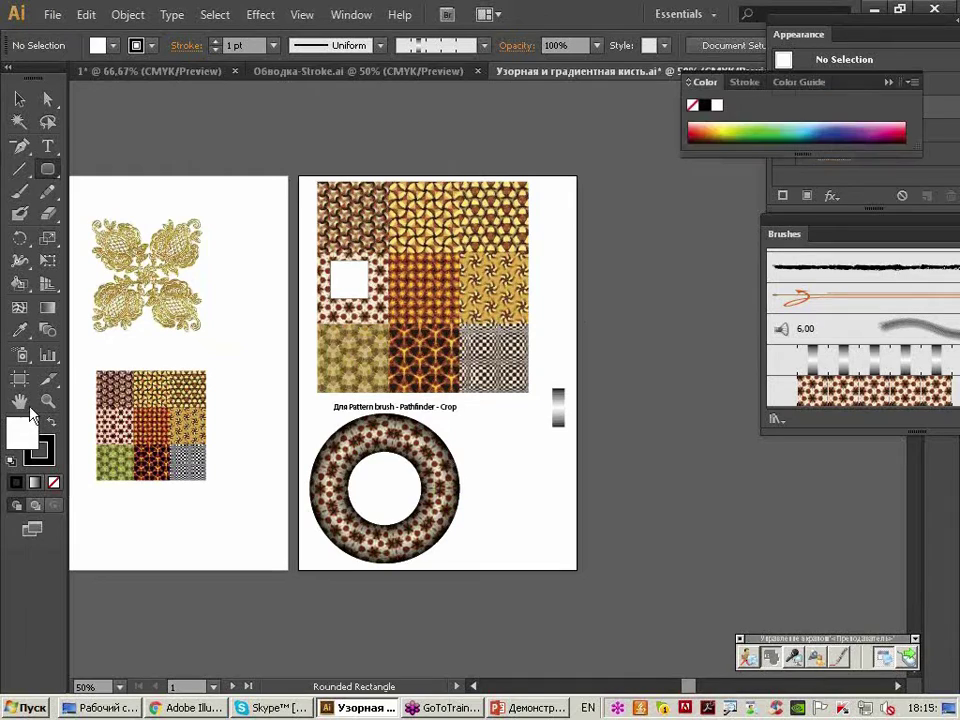
{"action": "left_click_drag", "start_coordinate": [198, 108], "coordinate": [228, 135]}
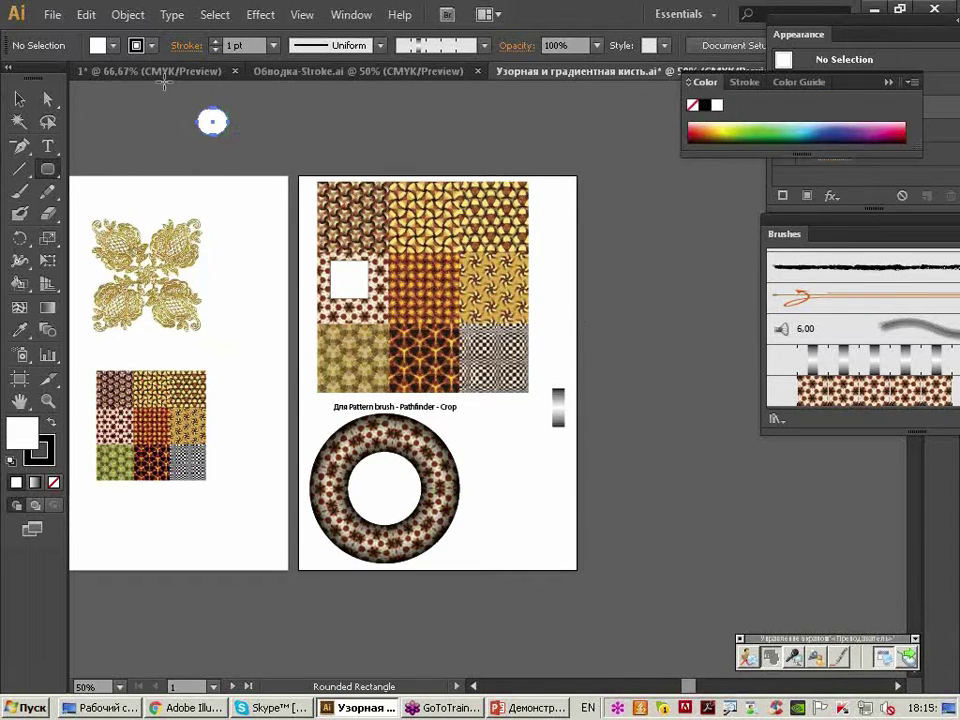
{"action": "left_click", "coordinate": [112, 45]}
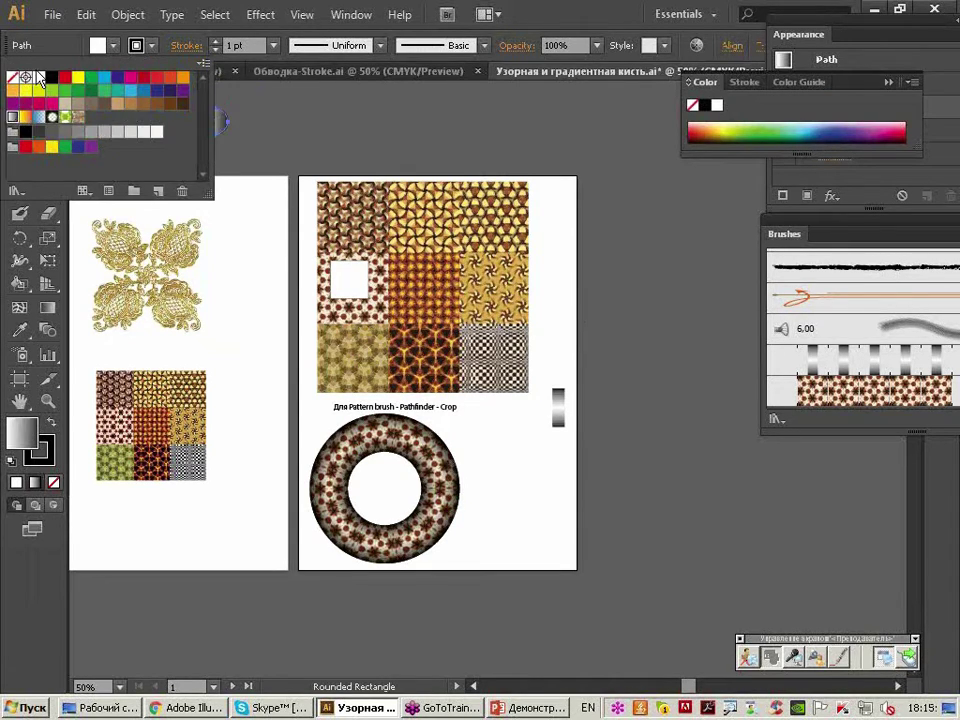
{"action": "left_click", "coordinate": [52, 116]}
{"action": "left_click", "coordinate": [19, 98]}
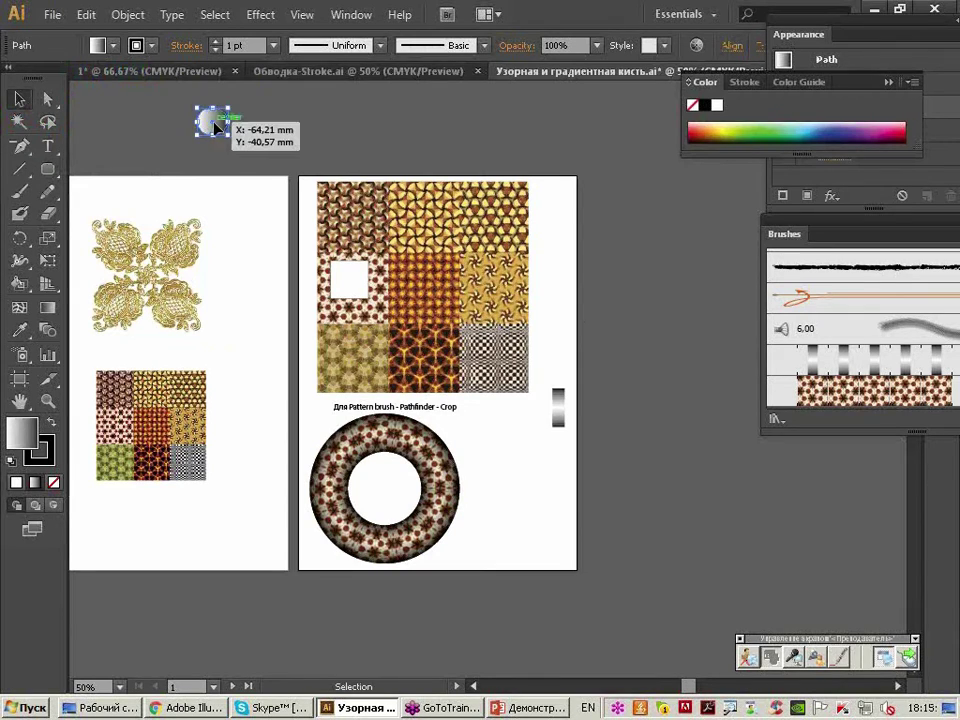
Try making a Pattern Brush from the gradient shape and dismiss the refusal error.
{"action": "left_click_drag", "start_coordinate": [868, 240], "coordinate": [716, 286]}
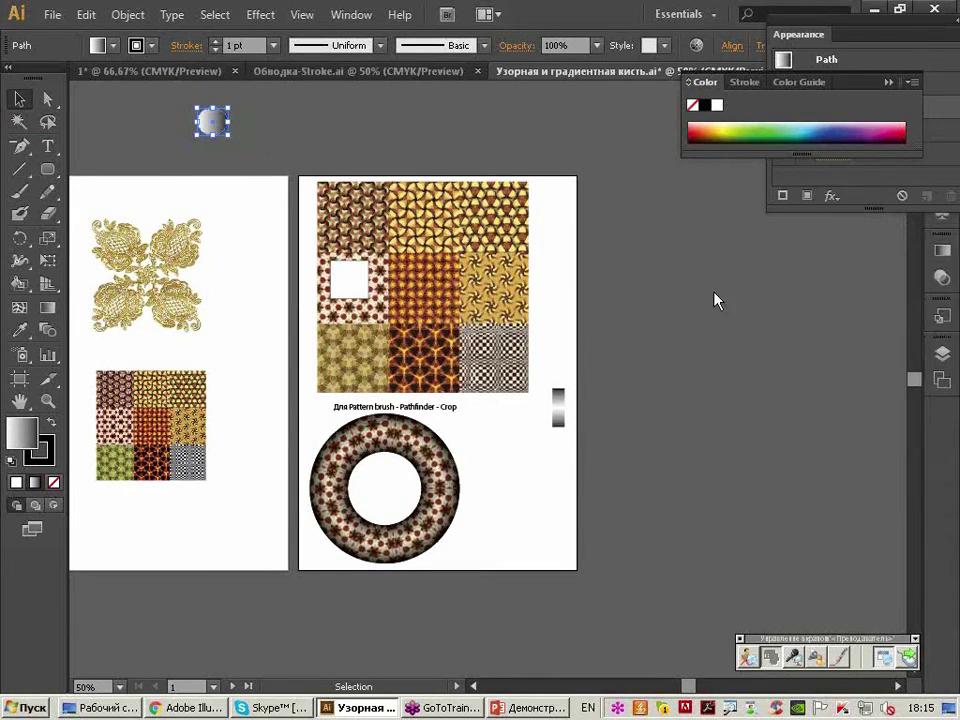
{"action": "left_click", "coordinate": [830, 472]}
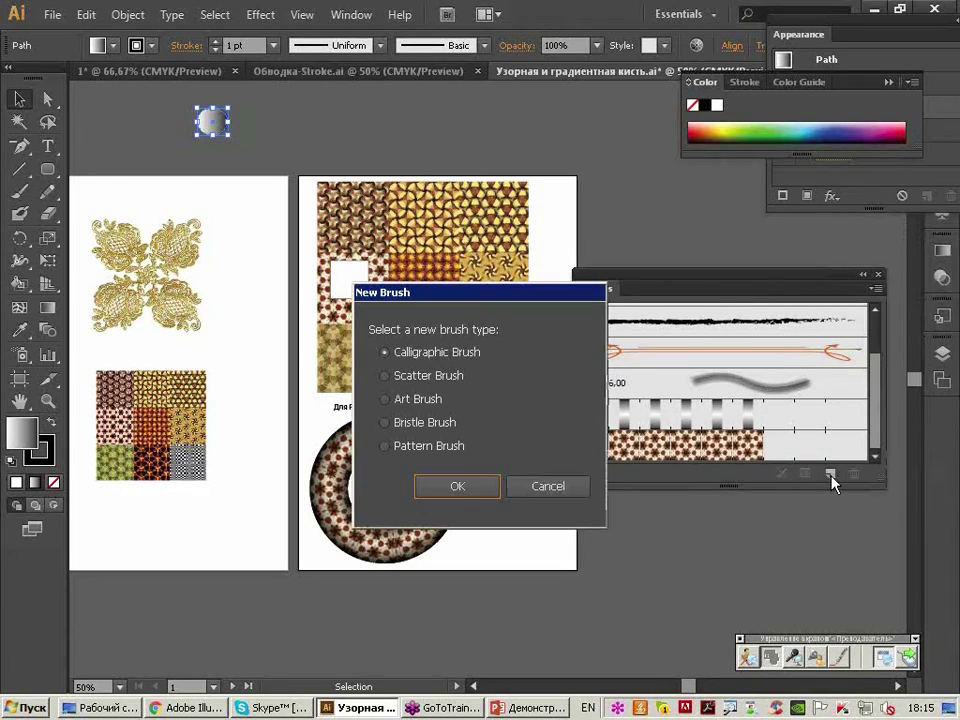
{"action": "left_click", "coordinate": [432, 446]}
{"action": "left_click", "coordinate": [458, 487]}
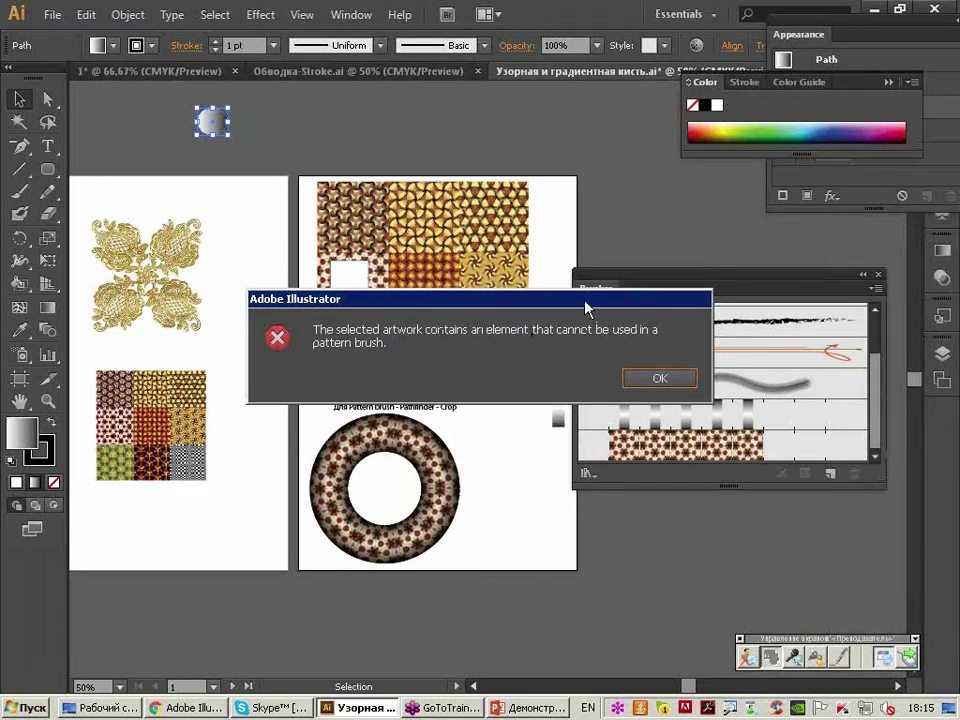
{"action": "left_click_drag", "start_coordinate": [587, 305], "coordinate": [557, 303]}
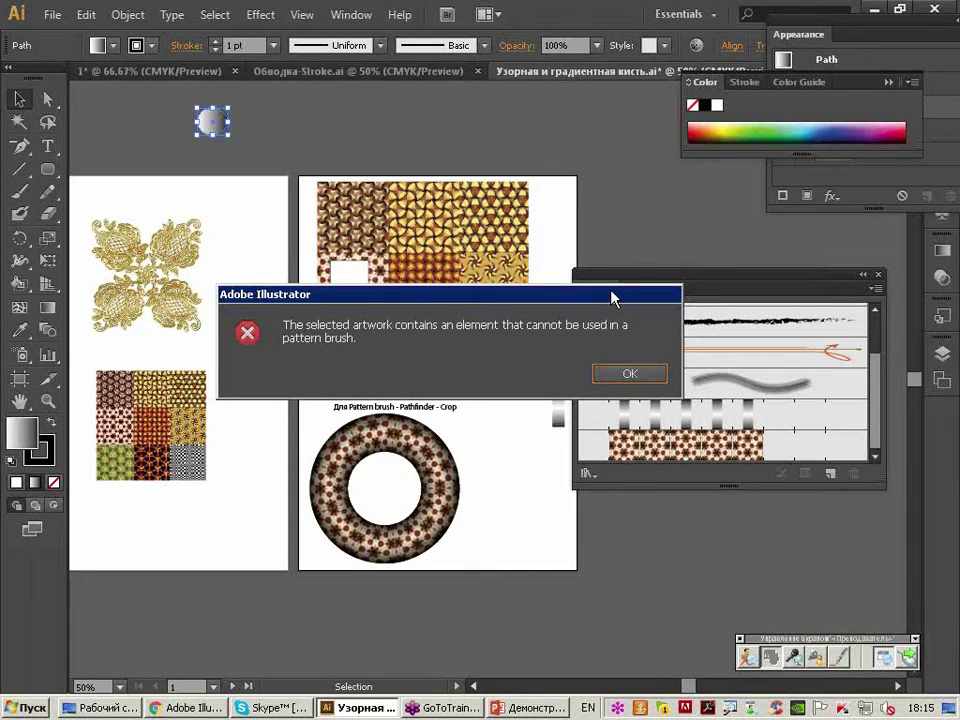
{"action": "left_click_drag", "start_coordinate": [611, 297], "coordinate": [616, 258]}
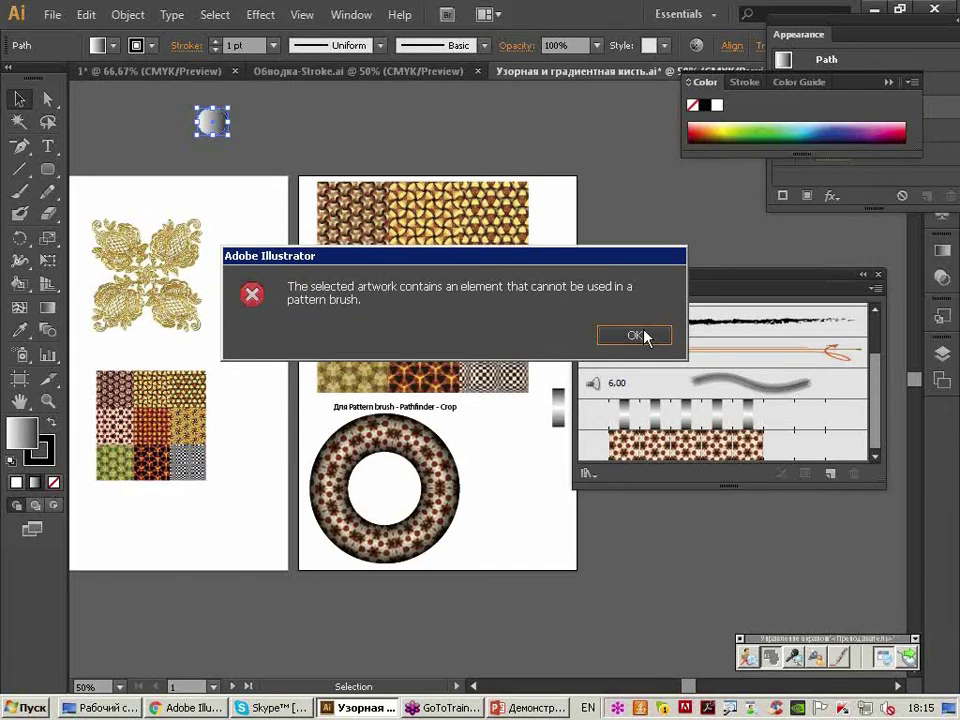
{"action": "left_click", "coordinate": [643, 337]}
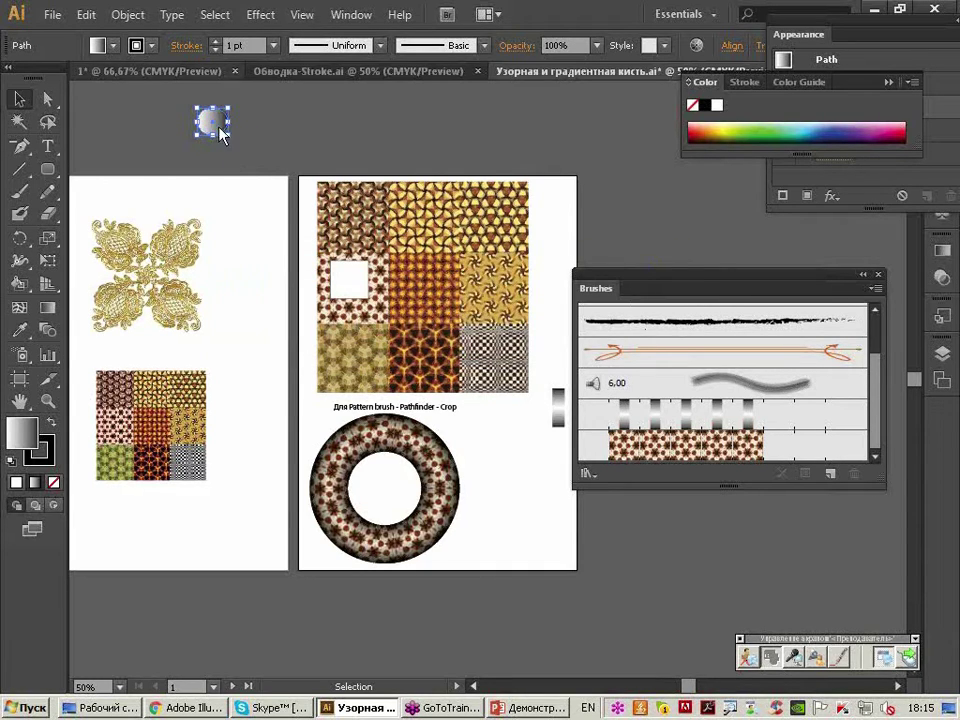
{"action": "left_click", "coordinate": [112, 45]}
Fill the shape with CMYK Red and save it as a new Pattern Brush.
{"action": "left_click", "coordinate": [78, 80]}
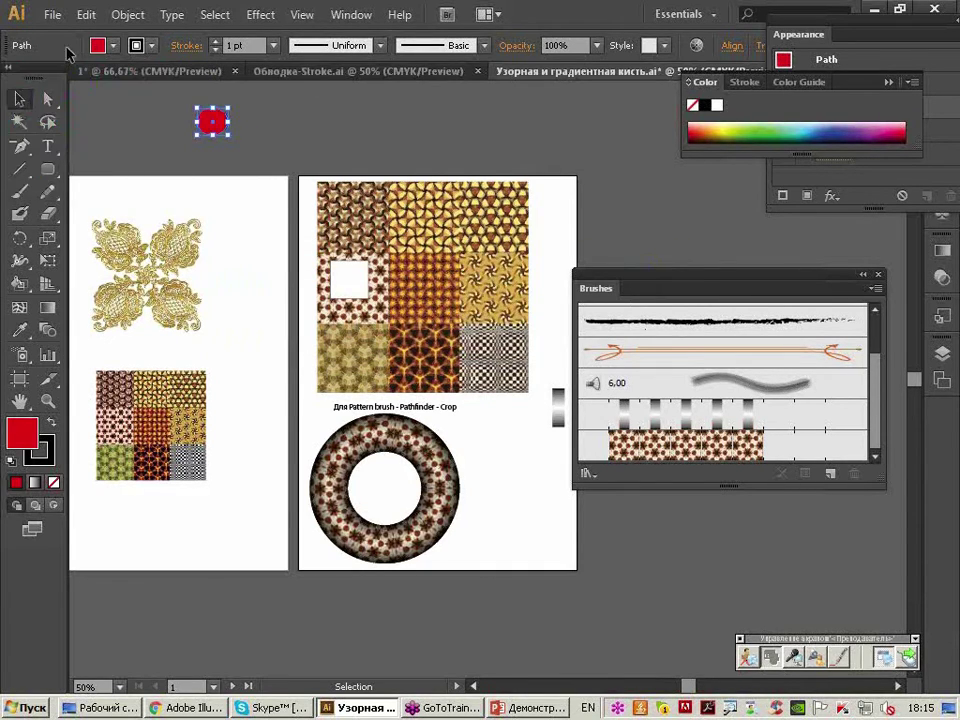
{"action": "left_click", "coordinate": [829, 474]}
{"action": "left_click", "coordinate": [440, 446]}
{"action": "left_click", "coordinate": [457, 486]}
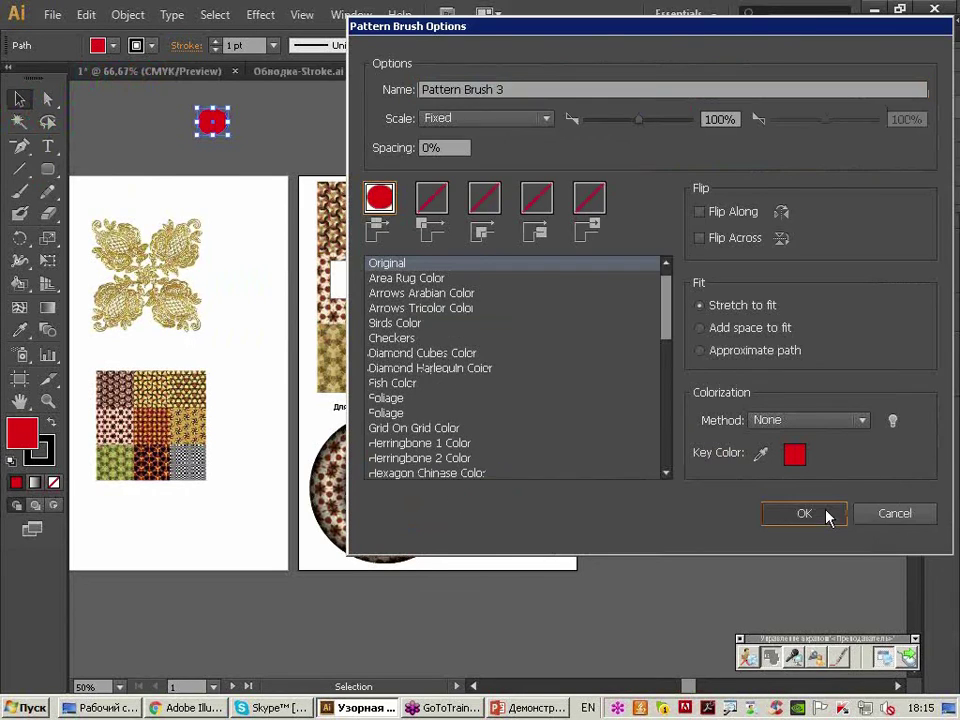
{"action": "left_click", "coordinate": [804, 513]}
{"action": "left_click", "coordinate": [694, 535]}
Paint a test stroke of red circles, then delete it.
{"action": "left_click", "coordinate": [19, 192]}
{"action": "left_click_drag", "start_coordinate": [531, 627], "coordinate": [833, 512]}
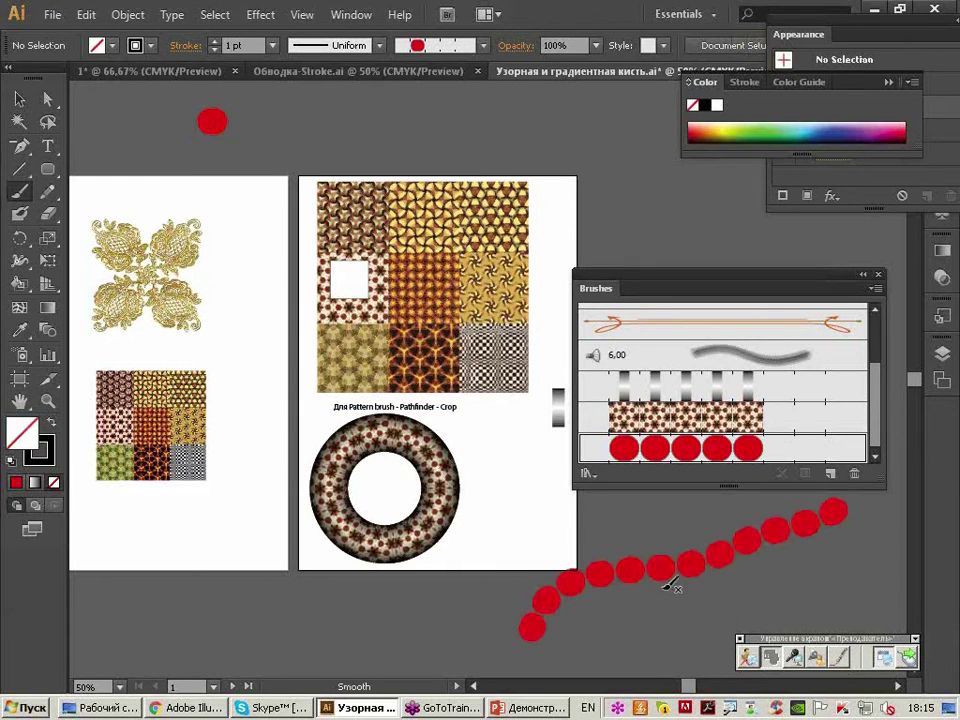
{"action": "left_click_drag", "start_coordinate": [667, 570], "coordinate": [326, 458]}
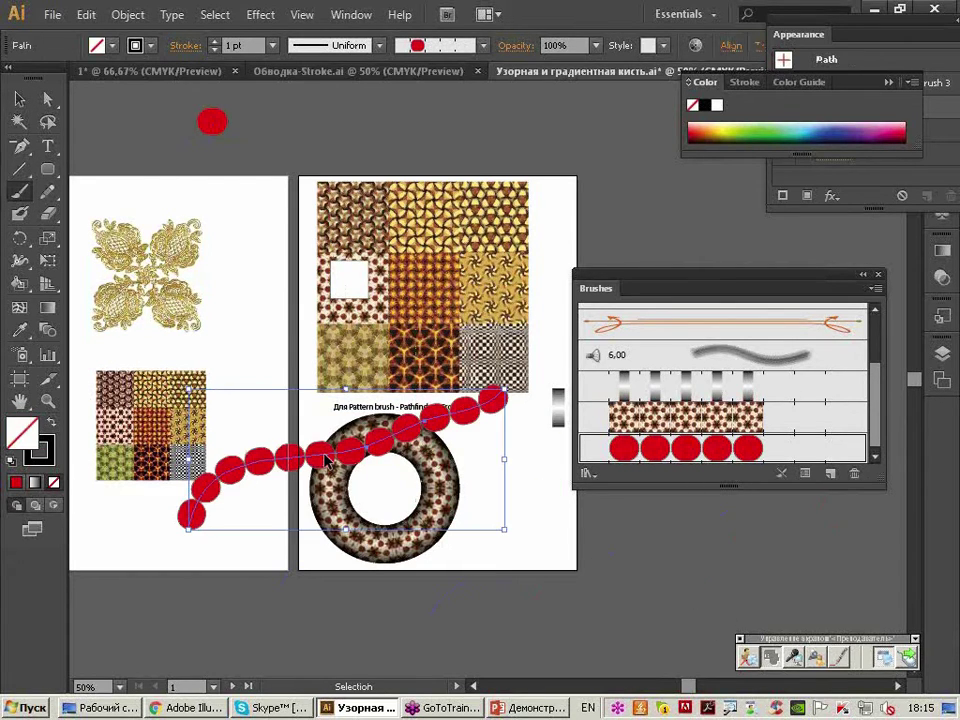
{"action": "key", "text": "Delete"}
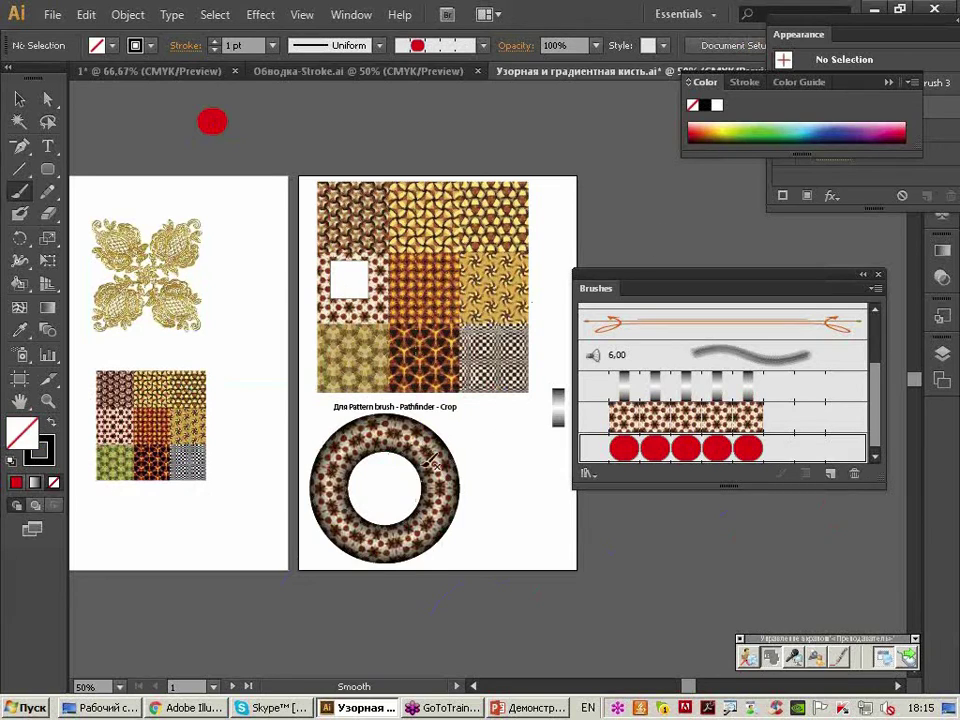
Create a third artboard to the right of Artboard 1, aligned with its top edge.
{"action": "scroll", "coordinate": [433, 460], "scroll_direction": "up", "scroll_amount": 2, "text": "alt"}
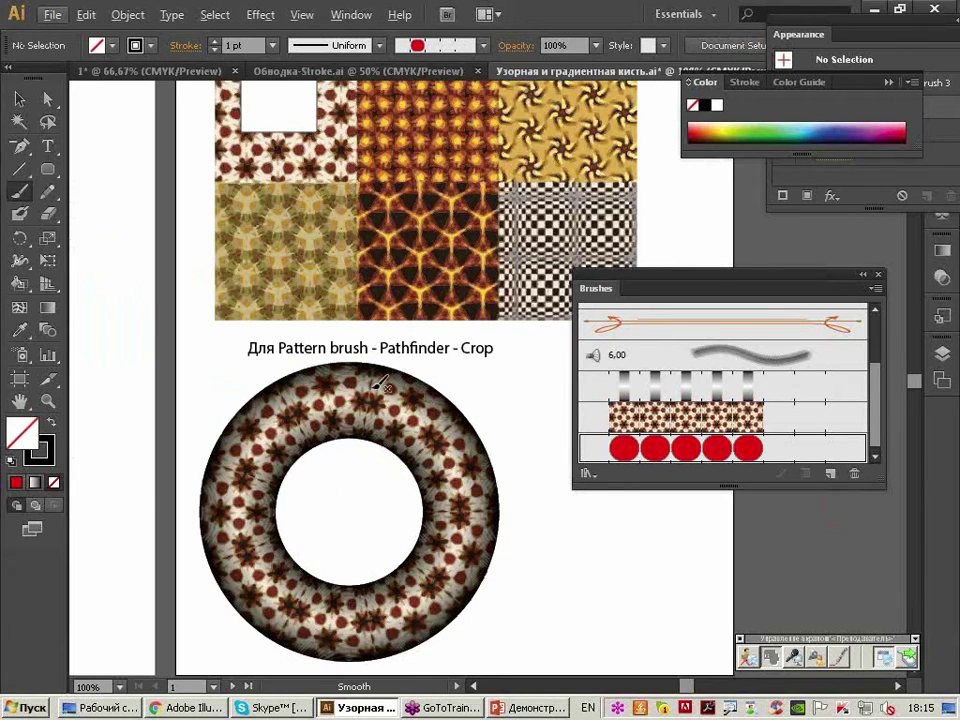
{"action": "left_click", "coordinate": [19, 98]}
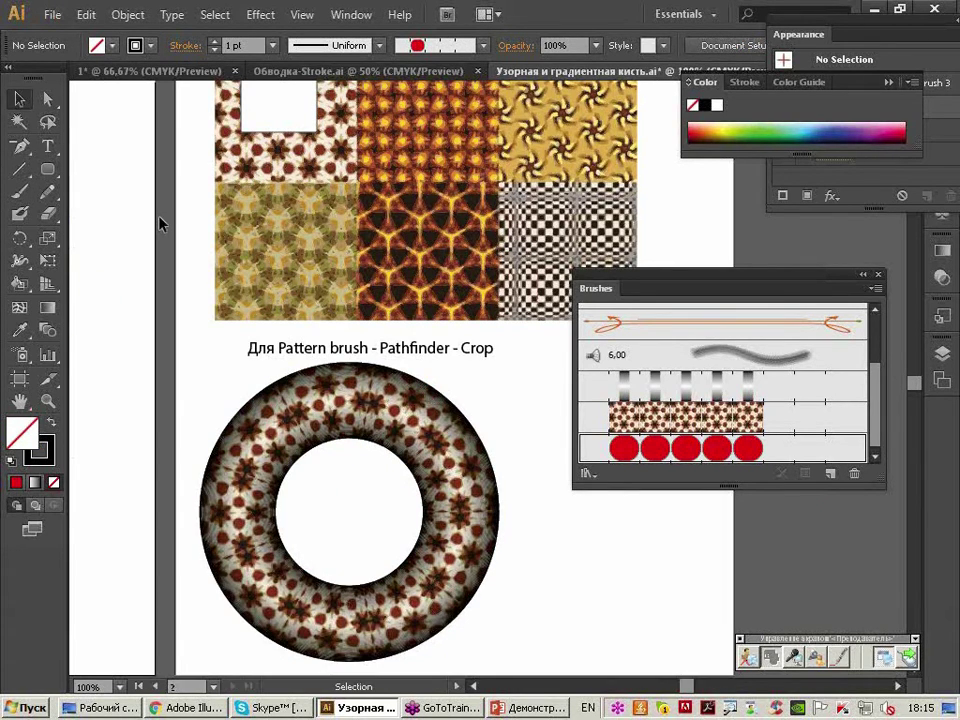
{"action": "scroll", "coordinate": [160, 222], "scroll_direction": "down", "scroll_amount": 1, "text": "alt"}
{"action": "scroll", "coordinate": [167, 214], "scroll_direction": "down", "scroll_amount": 1, "text": "alt"}
{"action": "mouse_move", "coordinate": [593, 292]}
{"action": "left_mouse_down"}
{"action": "mouse_move", "coordinate": [643, 303]}
{"action": "mouse_move", "coordinate": [697, 290]}
{"action": "left_mouse_up"}
{"action": "mouse_move", "coordinate": [566, 272]}
{"action": "left_mouse_down"}
{"action": "mouse_move", "coordinate": [537, 352]}
{"action": "mouse_move", "coordinate": [506, 349]}
{"action": "left_mouse_up"}
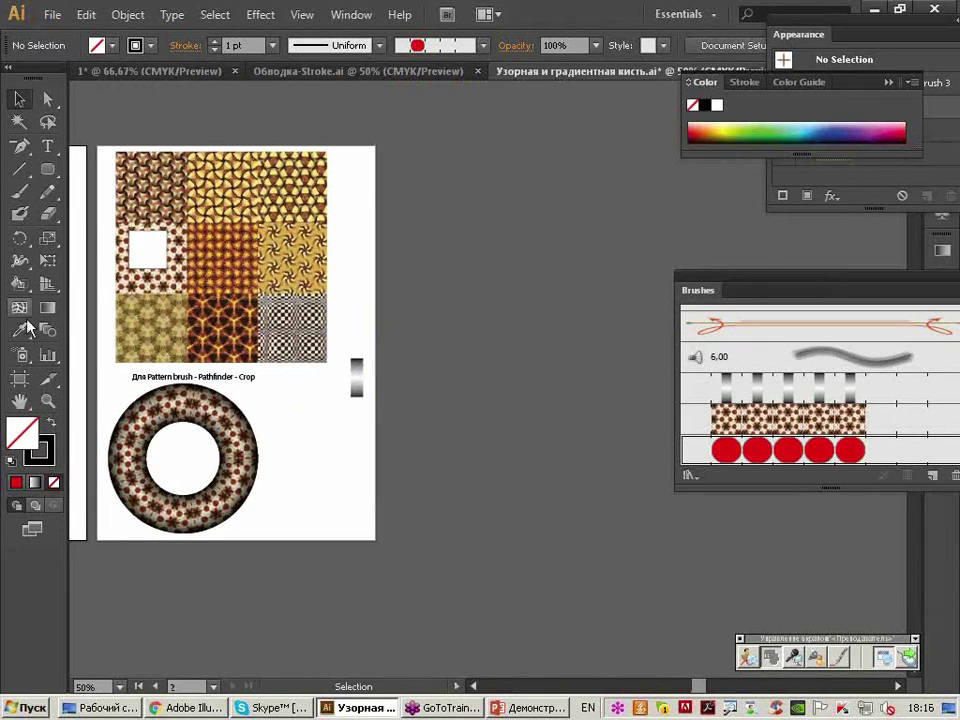
{"action": "left_click", "coordinate": [19, 378]}
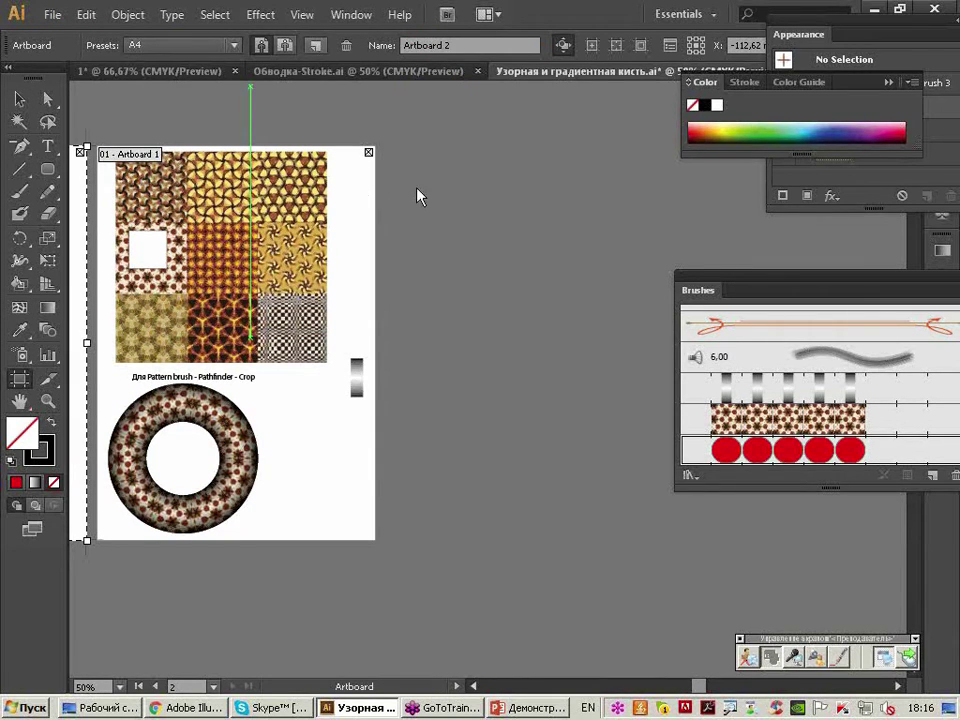
{"action": "left_click_drag", "start_coordinate": [418, 196], "coordinate": [413, 150]}
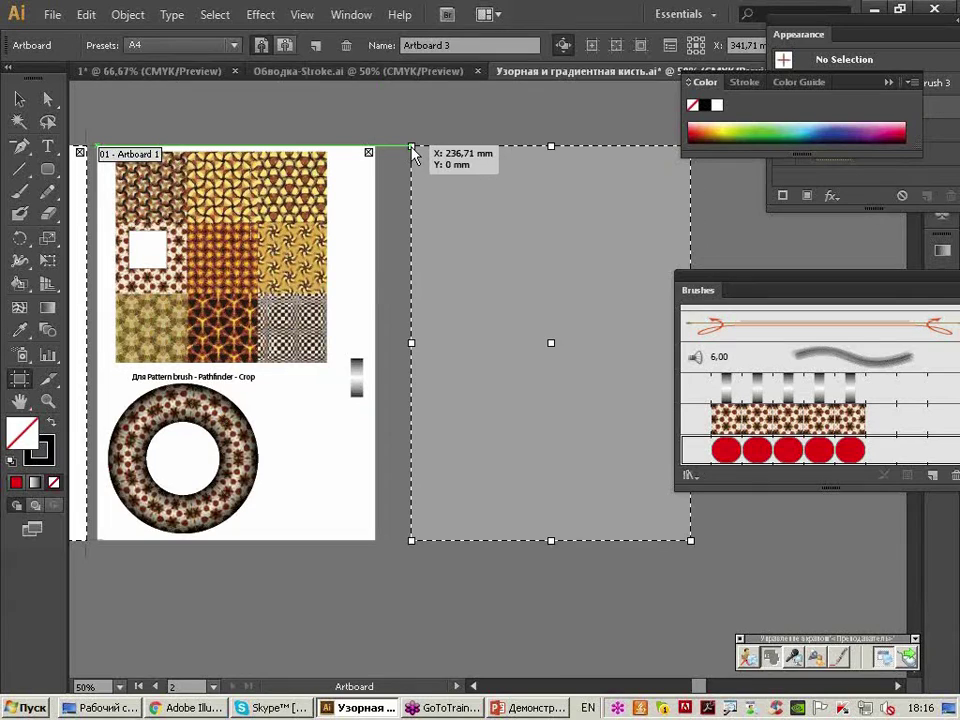
{"action": "left_click", "coordinate": [19, 98]}
{"action": "scroll", "coordinate": [427, 218], "scroll_direction": "right", "scroll_amount": 5}
{"action": "scroll", "coordinate": [355, 231], "scroll_direction": "up", "scroll_amount": 1}
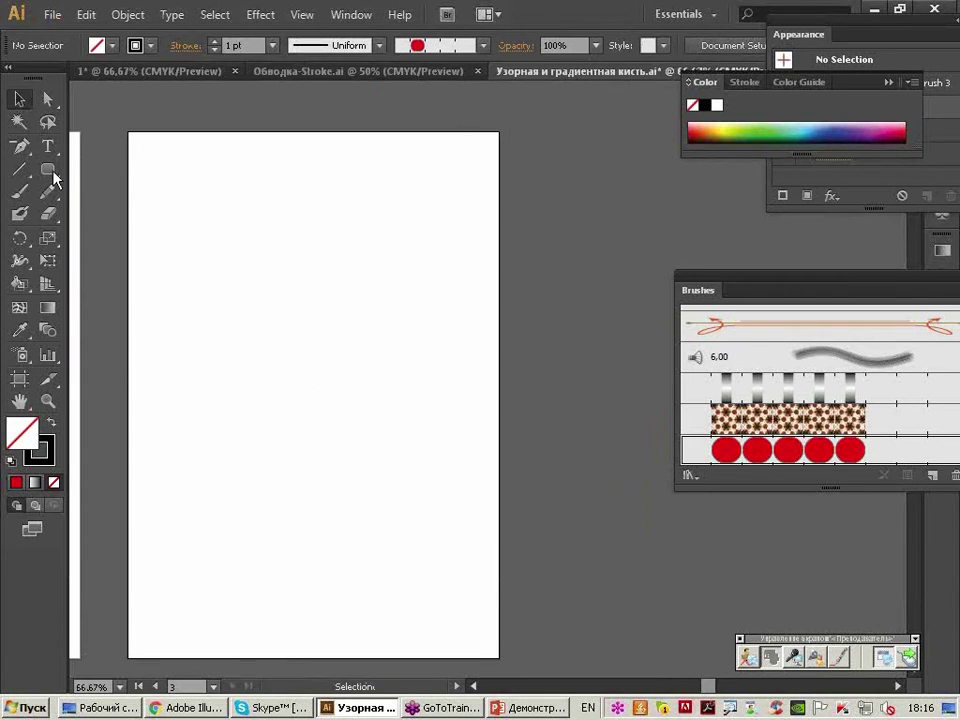
{"action": "left_click_drag", "start_coordinate": [48, 170], "coordinate": [103, 174]}
Draw a thin tall rectangle on the new artboard with a gradient fill and no stroke.
{"action": "left_click_drag", "start_coordinate": [195, 173], "coordinate": [205, 218]}
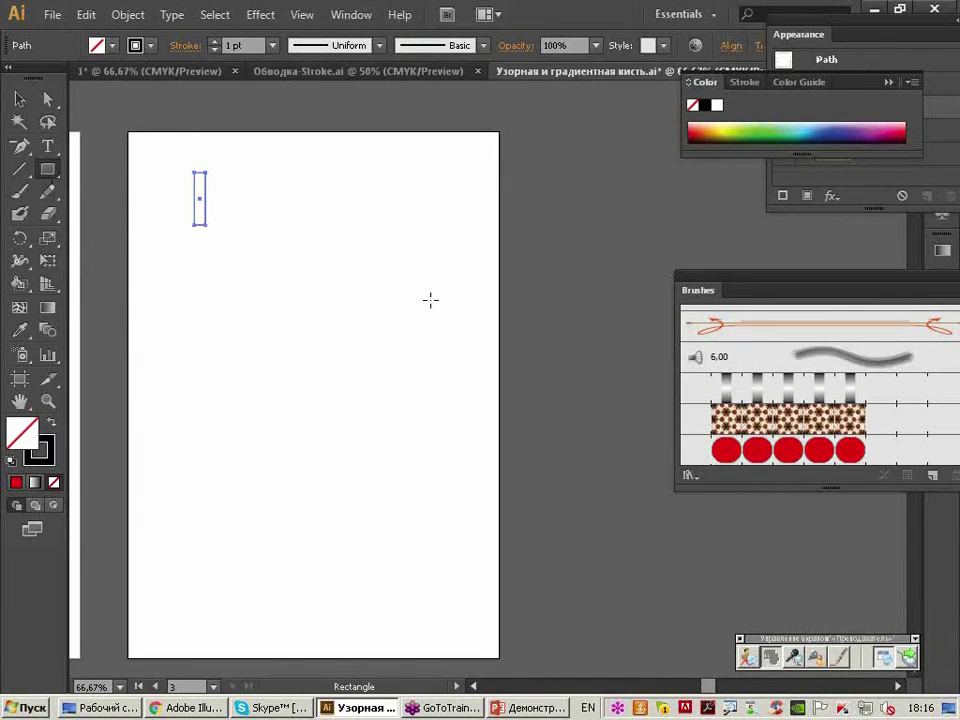
{"action": "left_click", "coordinate": [112, 45]}
{"action": "left_click", "coordinate": [12, 117]}
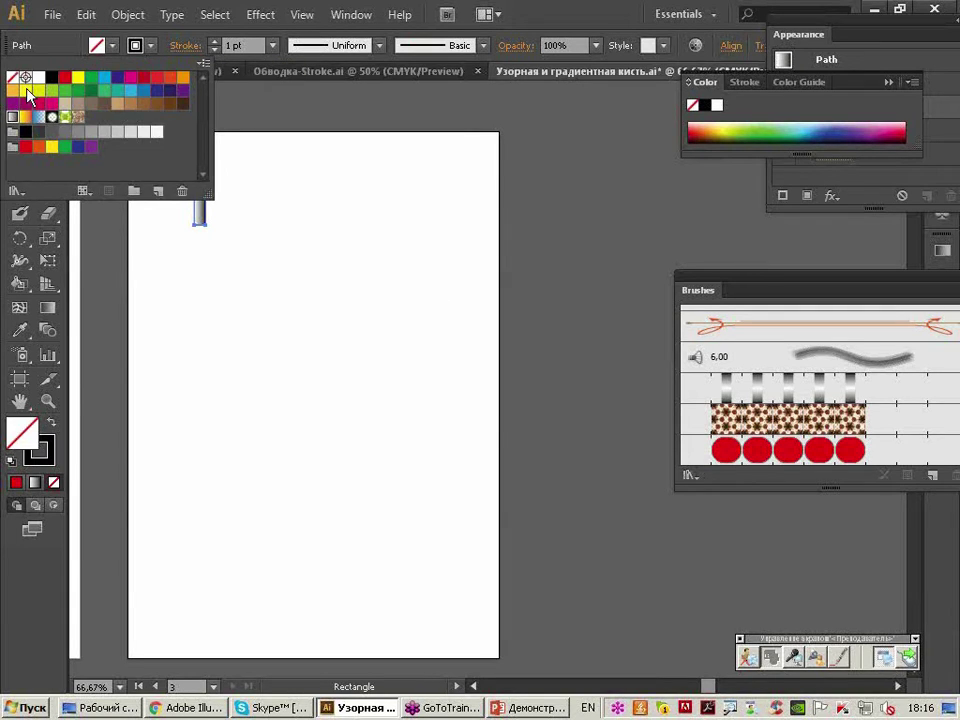
{"action": "left_click", "coordinate": [151, 46]}
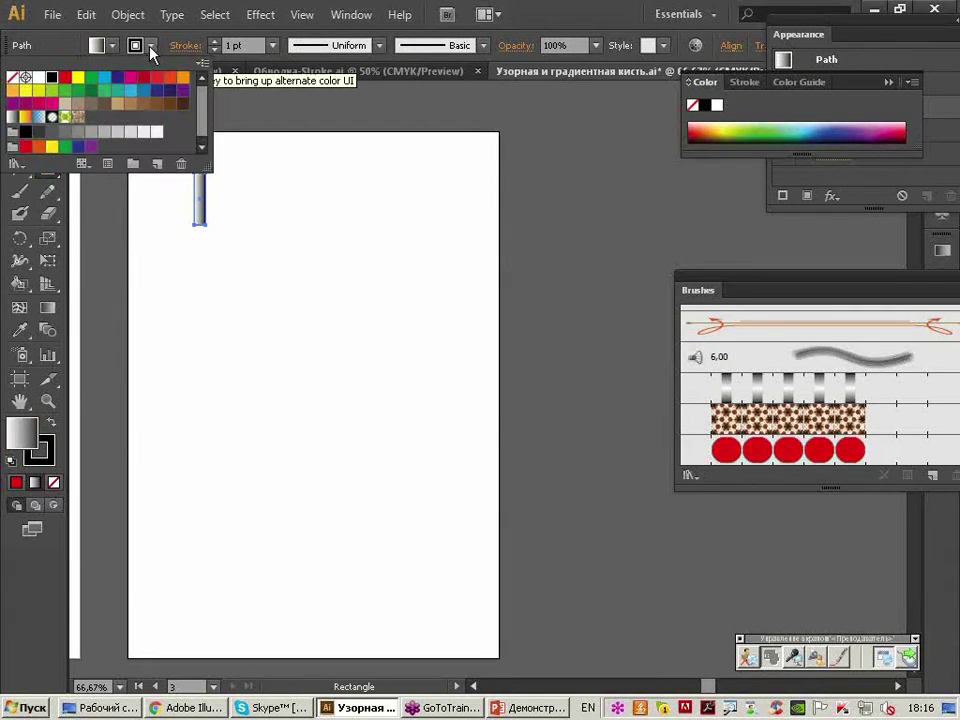
{"action": "left_click", "coordinate": [13, 80]}
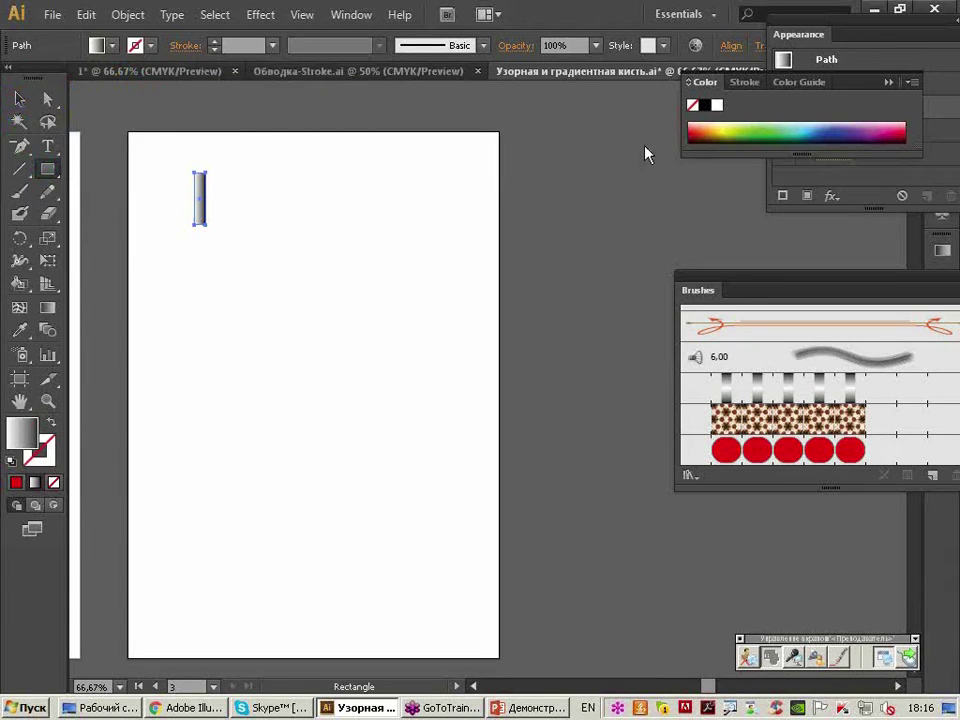
Set the gradient to linear black-white-black at a 90° angle.
{"action": "left_click", "coordinate": [941, 250]}
{"action": "left_click_drag", "start_coordinate": [722, 238], "coordinate": [373, 170]}
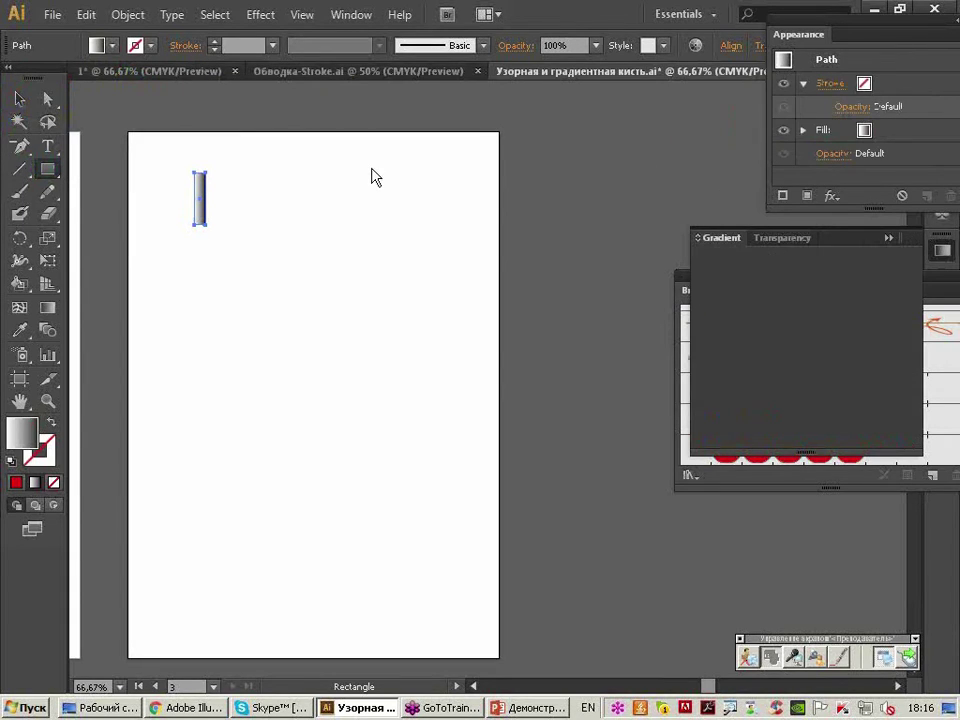
{"action": "left_click_drag", "start_coordinate": [352, 313], "coordinate": [437, 314]}
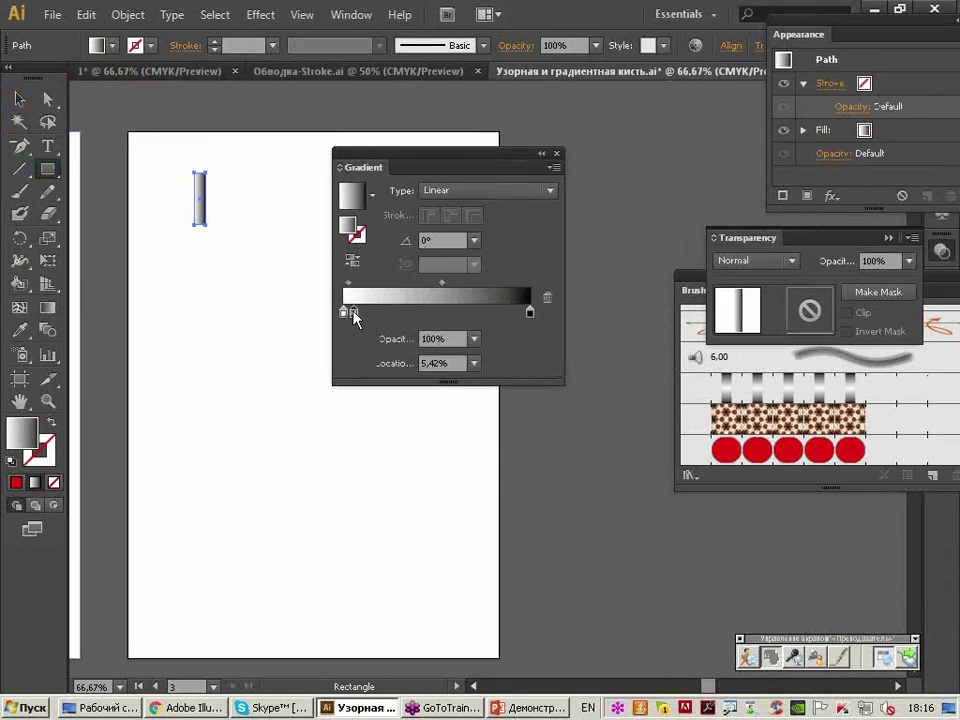
{"action": "left_click_drag", "start_coordinate": [343, 313], "coordinate": [339, 386]}
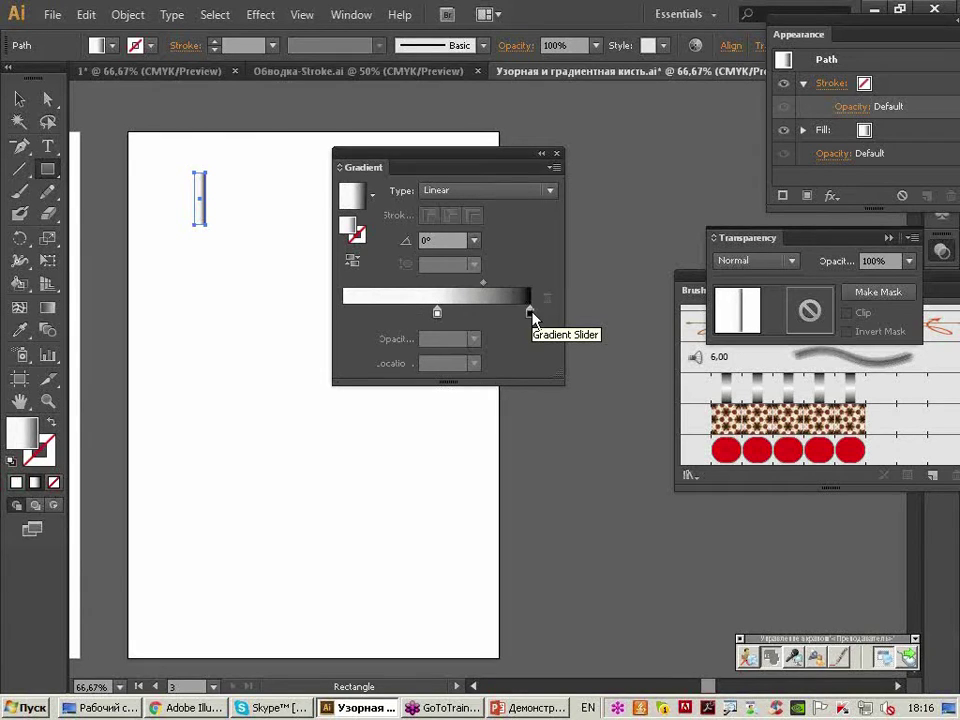
{"action": "left_click_drag", "start_coordinate": [531, 313], "coordinate": [340, 314]}
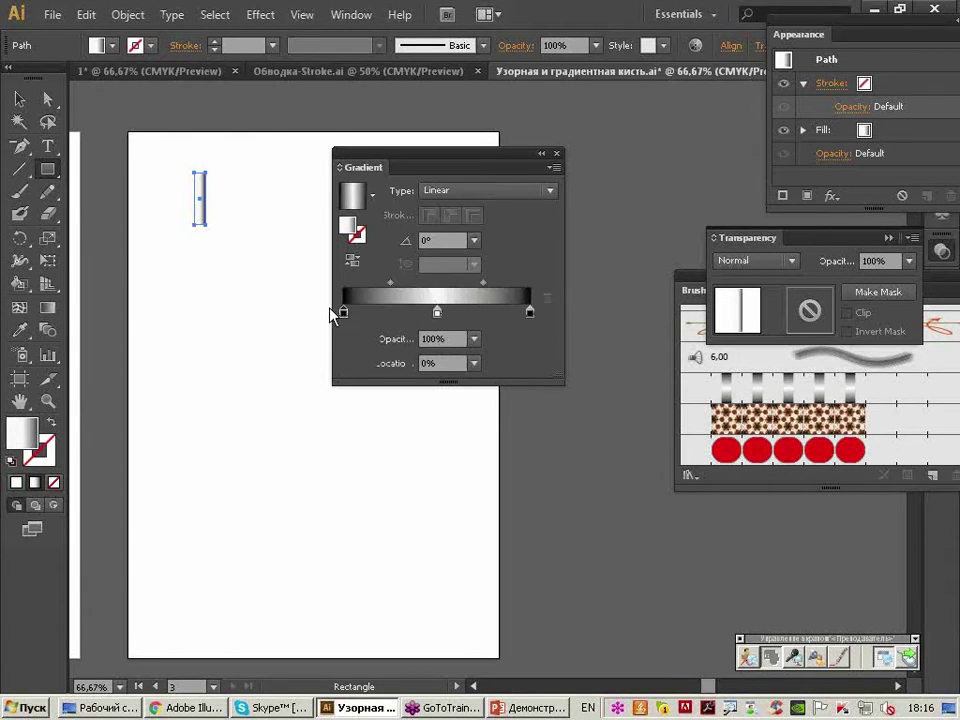
{"action": "left_click", "coordinate": [440, 240]}
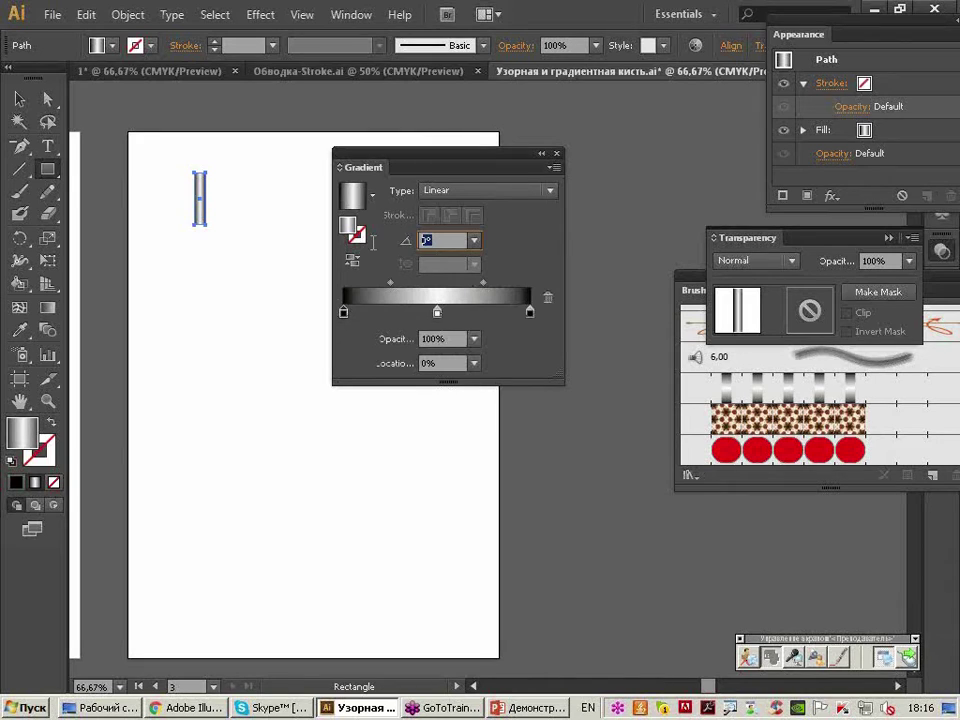
{"action": "type", "text": "90"}
{"action": "key", "text": "Return"}
Cancel the stray Rectangle size dialog and deselect the gradient rectangle.
{"action": "left_click_drag", "start_coordinate": [435, 166], "coordinate": [475, 139]}
{"action": "left_click", "coordinate": [155, 156]}
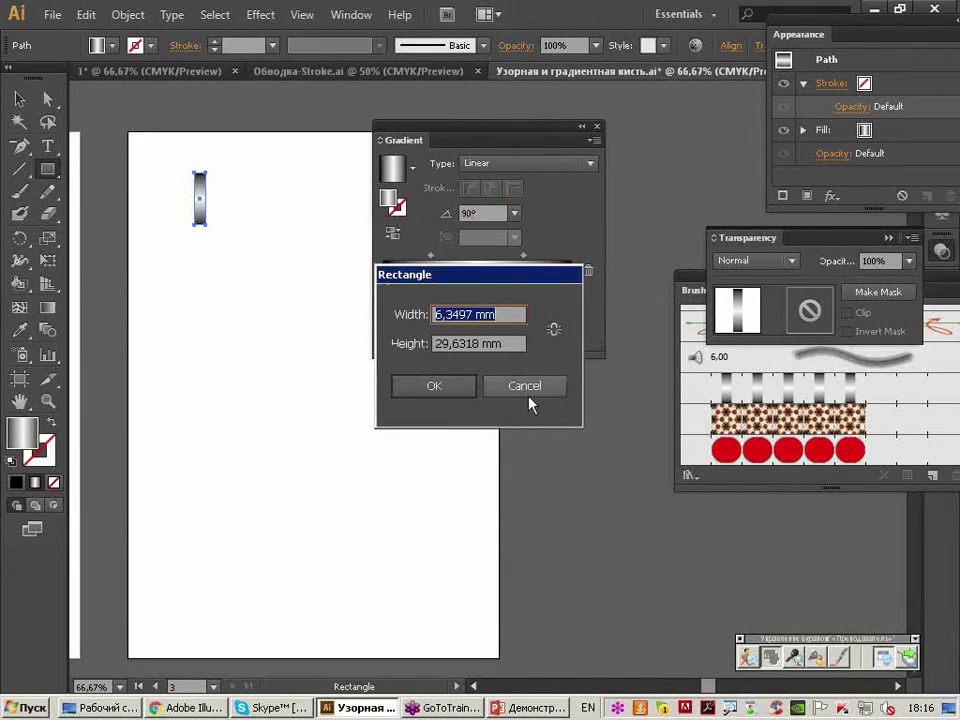
{"action": "left_click", "coordinate": [525, 389]}
{"action": "left_click", "coordinate": [19, 98]}
{"action": "scroll", "coordinate": [198, 142], "scroll_direction": "up", "scroll_amount": 3}
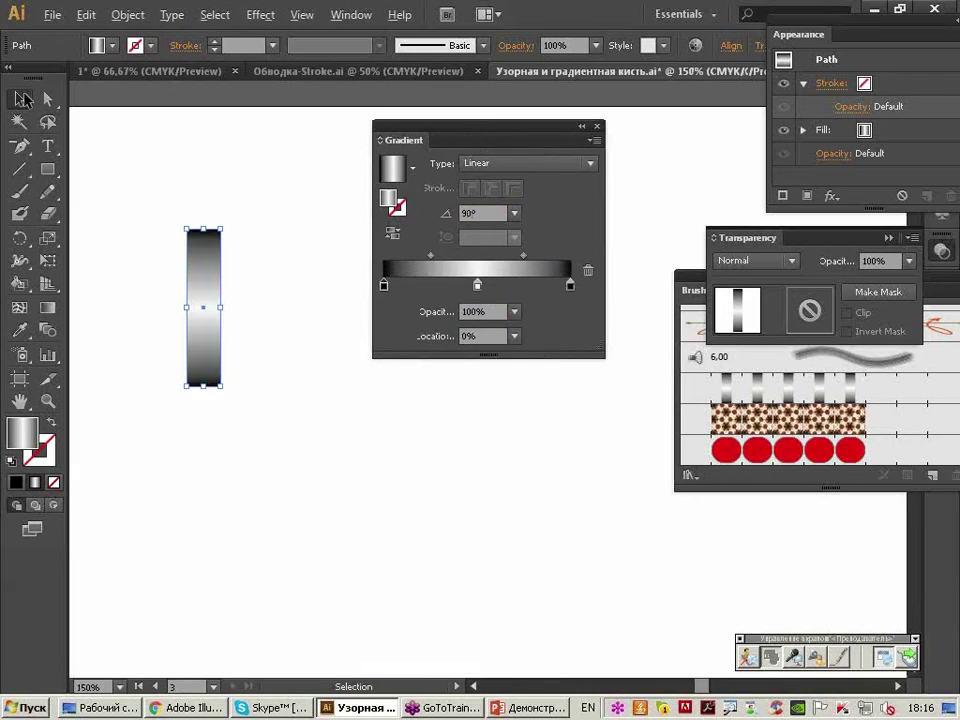
{"action": "left_click", "coordinate": [240, 177]}
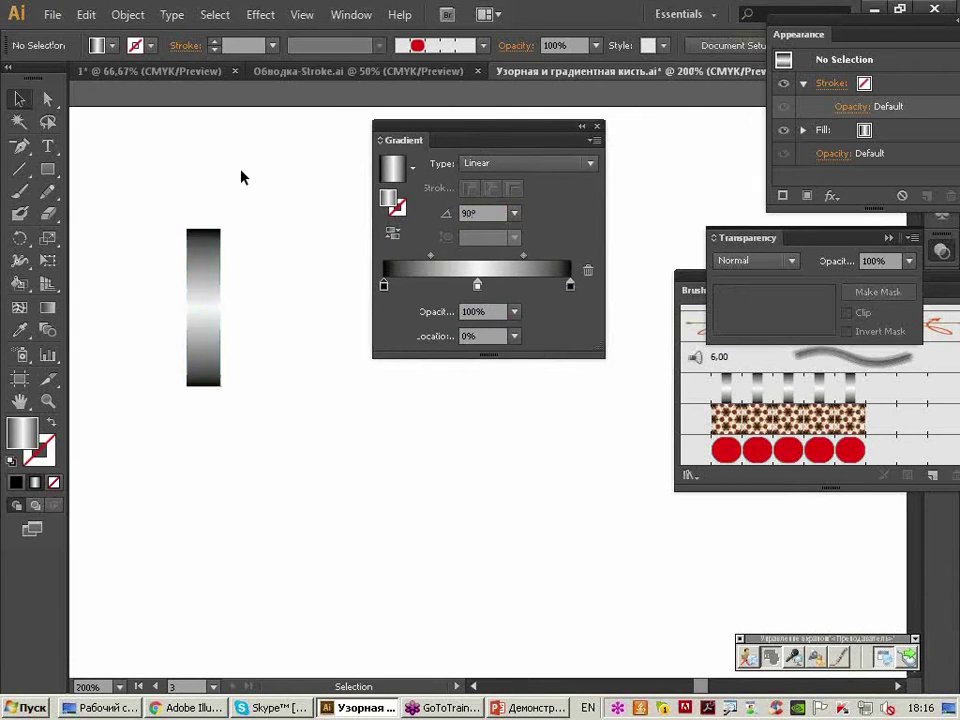
Attempt a Pattern Brush from the gradient rectangle and dismiss the resulting error.
{"action": "left_click", "coordinate": [208, 272]}
{"action": "left_click", "coordinate": [931, 475]}
{"action": "left_click", "coordinate": [400, 446]}
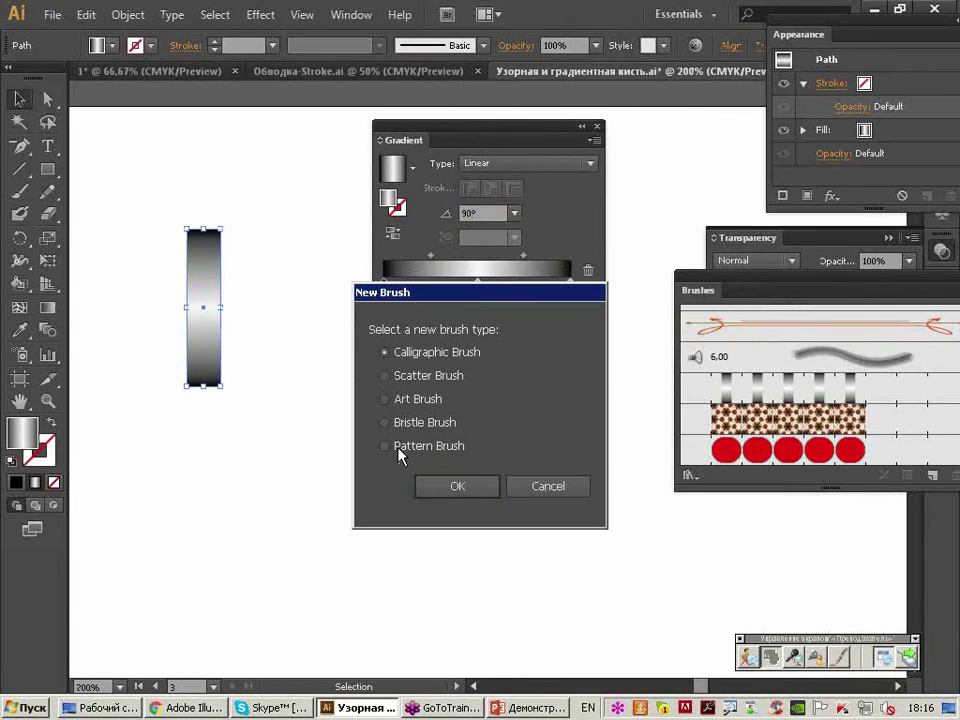
{"action": "left_click", "coordinate": [462, 495]}
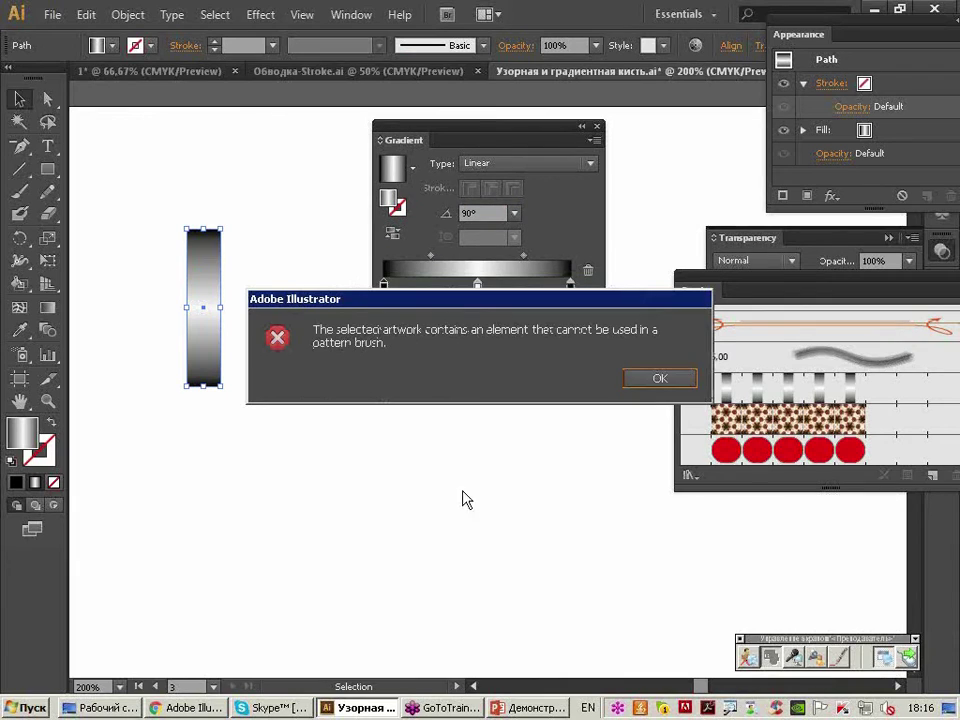
{"action": "left_click", "coordinate": [662, 378]}
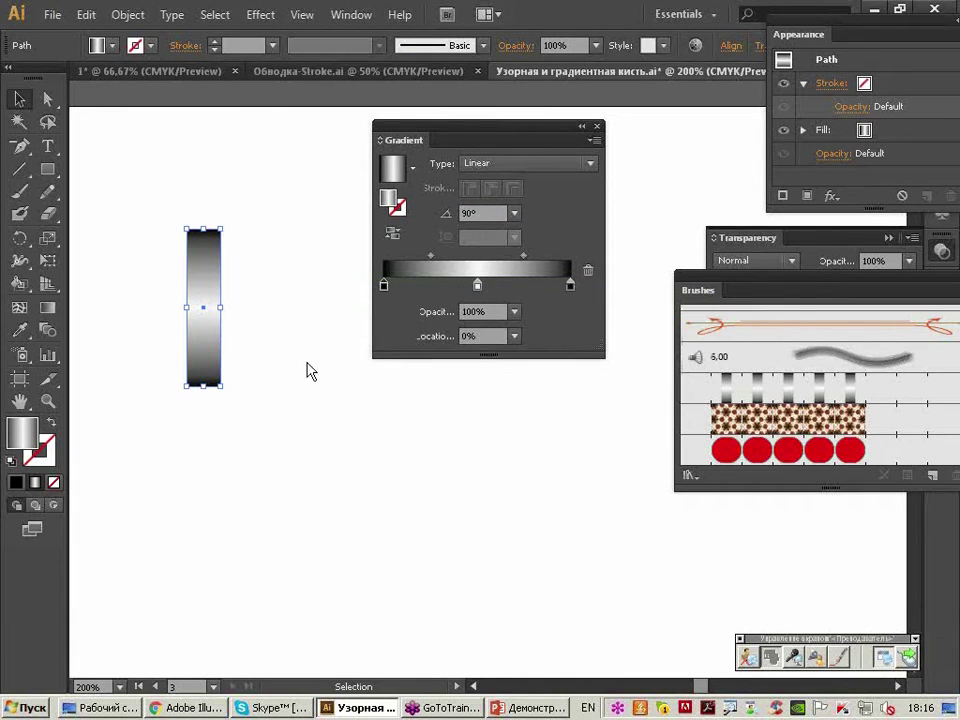
{"action": "left_click_drag", "start_coordinate": [430, 142], "coordinate": [456, 123]}
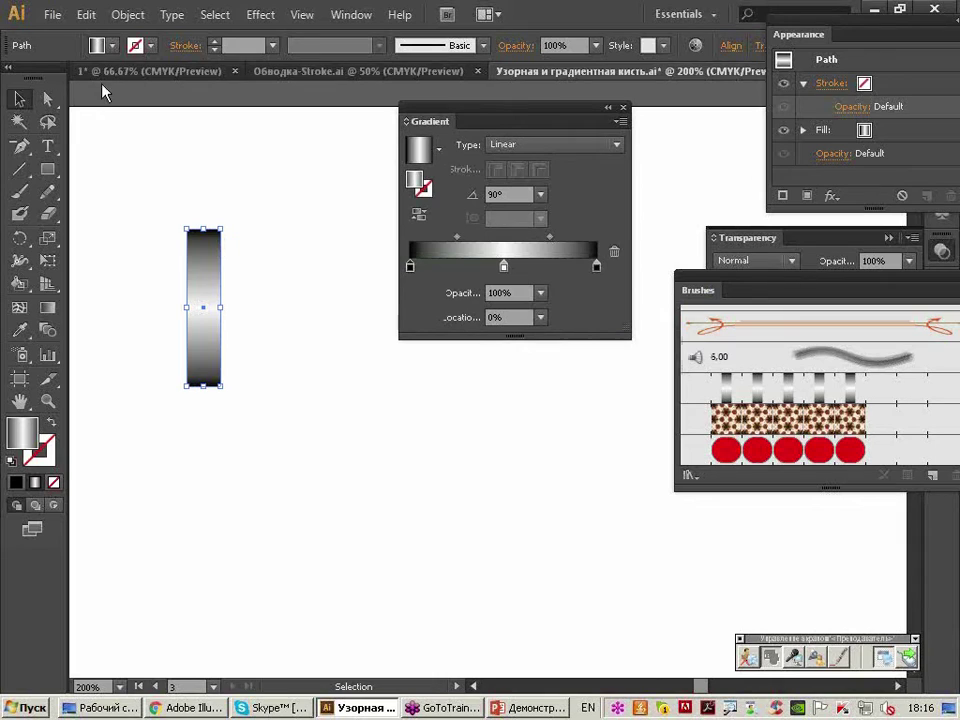
{"action": "left_click", "coordinate": [125, 17]}
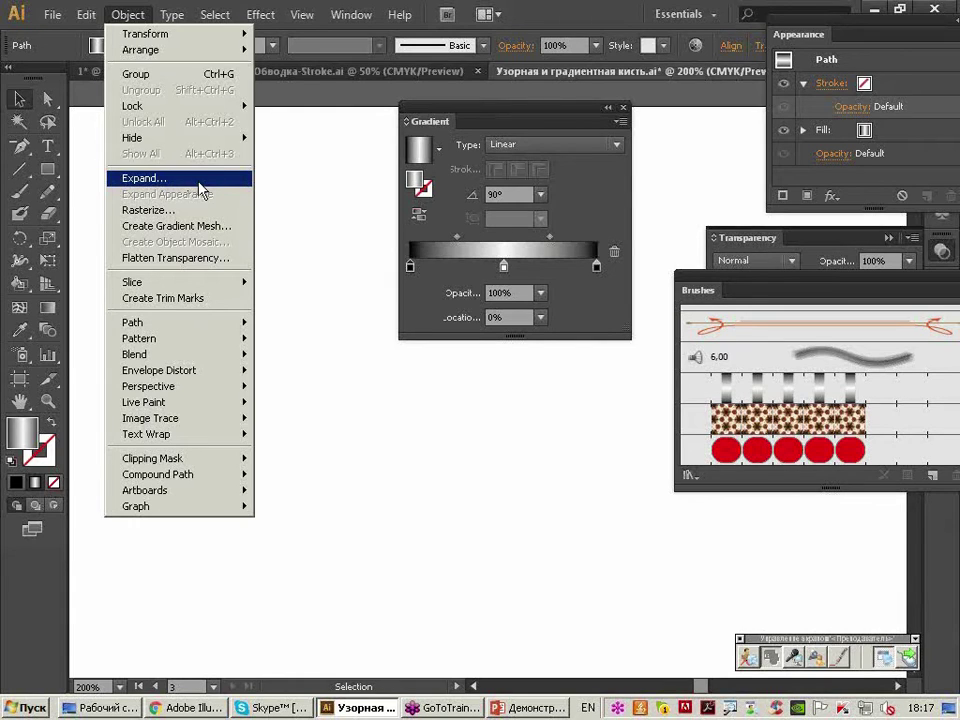
Expand the rectangle's gradient fill into 255 objects with Object > Expand.
{"action": "left_click", "coordinate": [200, 180]}
{"action": "left_click_drag", "start_coordinate": [300, 172], "coordinate": [288, 141]}
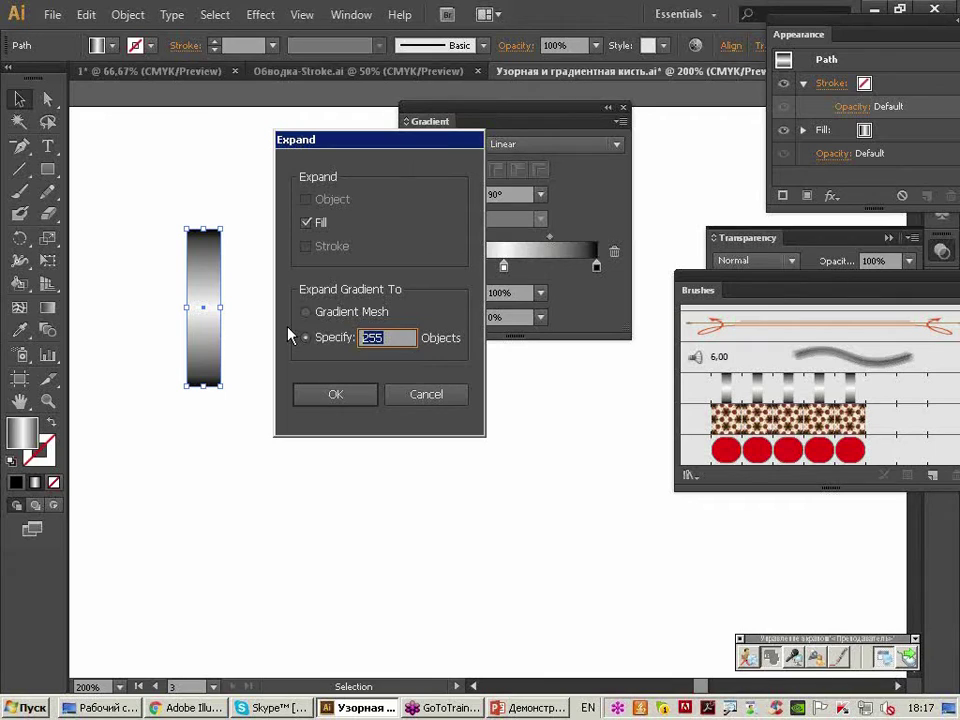
{"action": "left_click", "coordinate": [336, 396]}
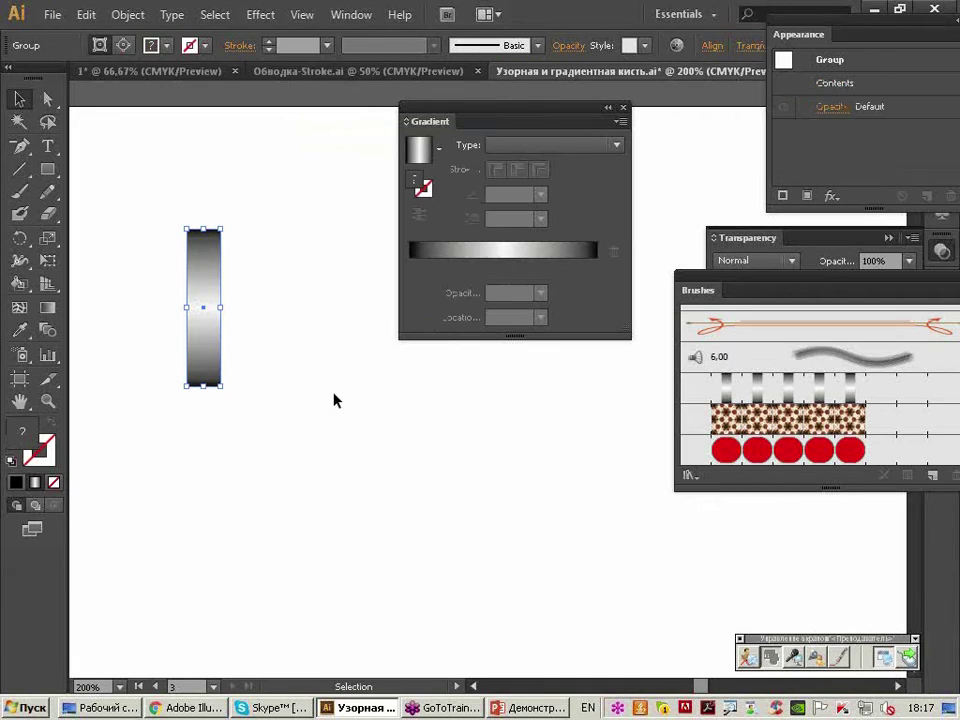
{"action": "scroll", "coordinate": [335, 400], "scroll_direction": "down", "scroll_amount": 2, "text": "alt"}
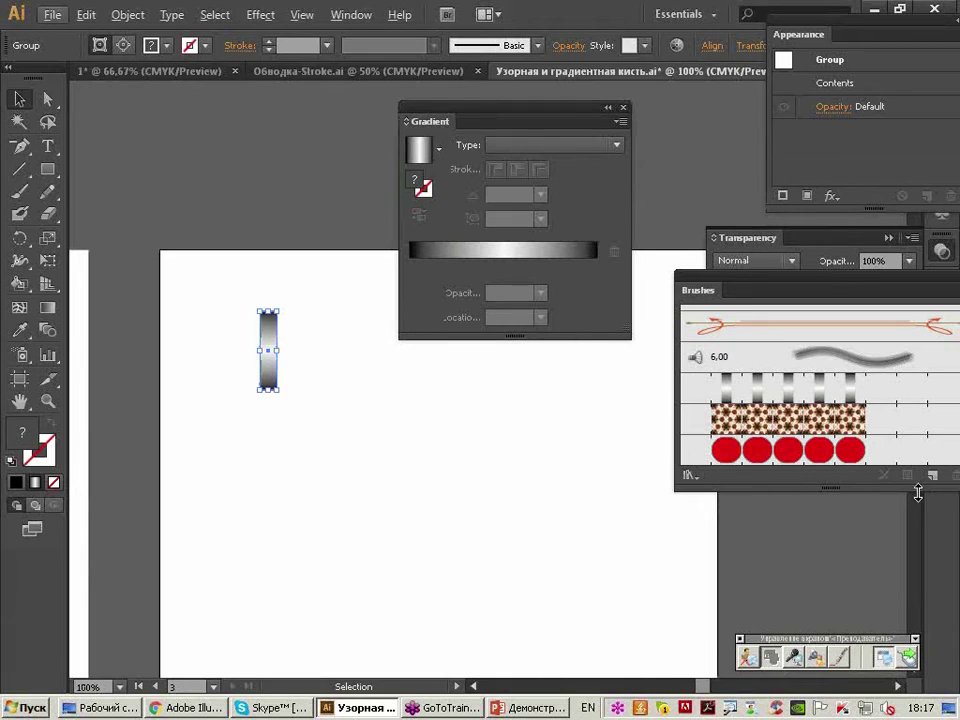
{"action": "key", "text": "ctrl+plus"}
{"action": "key", "text": "ctrl+plus"}
{"action": "key", "text": "ctrl+plus"}
{"action": "key", "text": "ctrl+plus"}
{"action": "key", "text": "ctrl+plus"}
{"action": "key", "text": "ctrl+plus"}
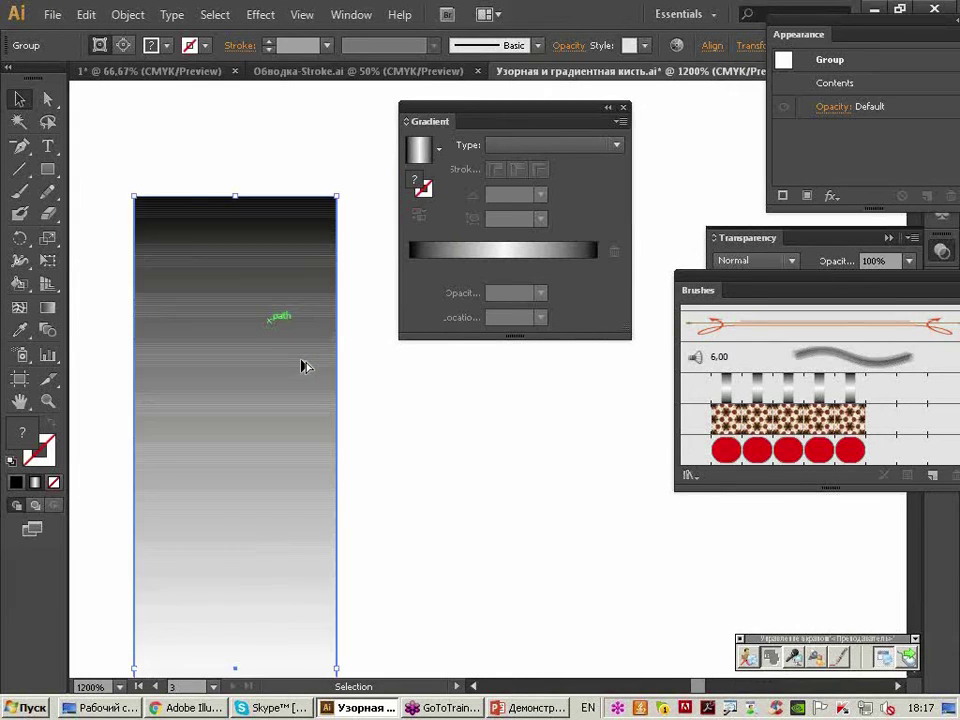
{"action": "key", "text": "ctrl+plus"}
{"action": "key", "text": "ctrl+plus"}
{"action": "key", "text": "ctrl+plus"}
{"action": "key", "text": "ctrl+plus"}
{"action": "key", "text": "ctrl+plus"}
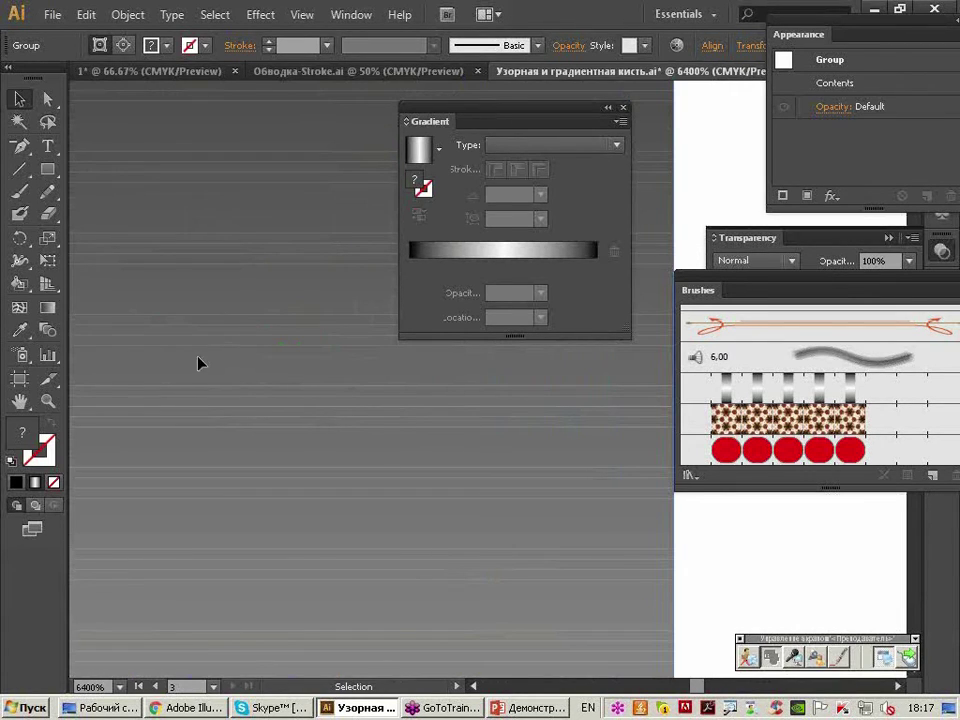
{"action": "key", "text": "ctrl+minus"}
{"action": "key", "text": "ctrl+minus"}
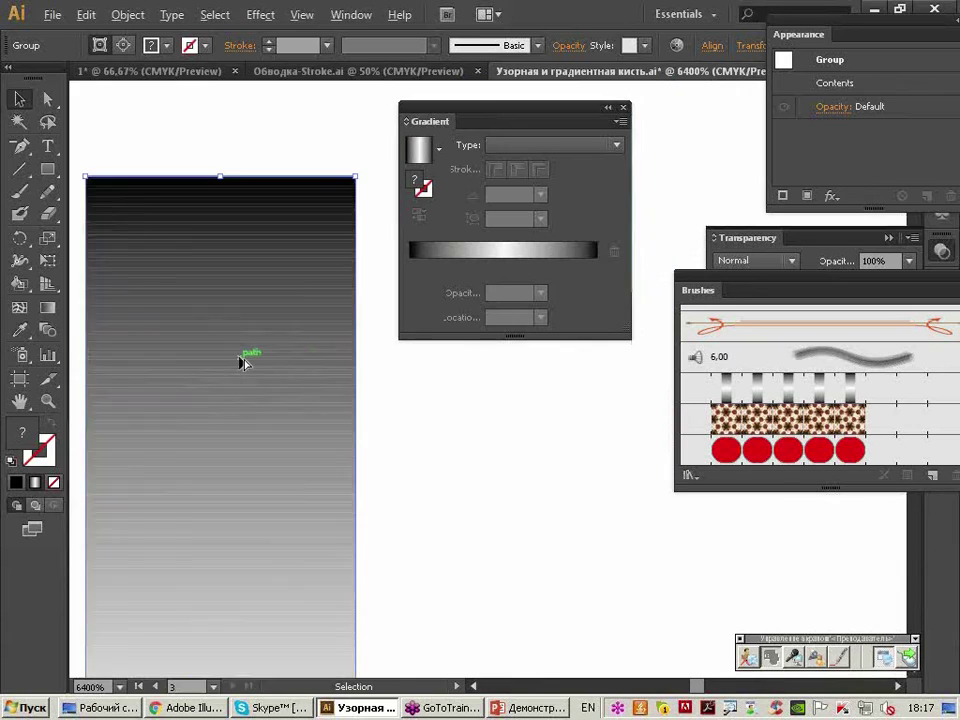
{"action": "key", "text": "ctrl+minus"}
{"action": "key", "text": "ctrl+minus"}
{"action": "key", "text": "ctrl+minus"}
{"action": "key", "text": "ctrl+minus"}
{"action": "key", "text": "ctrl+minus"}
{"action": "key", "text": "ctrl+minus"}
{"action": "key", "text": "ctrl+minus"}
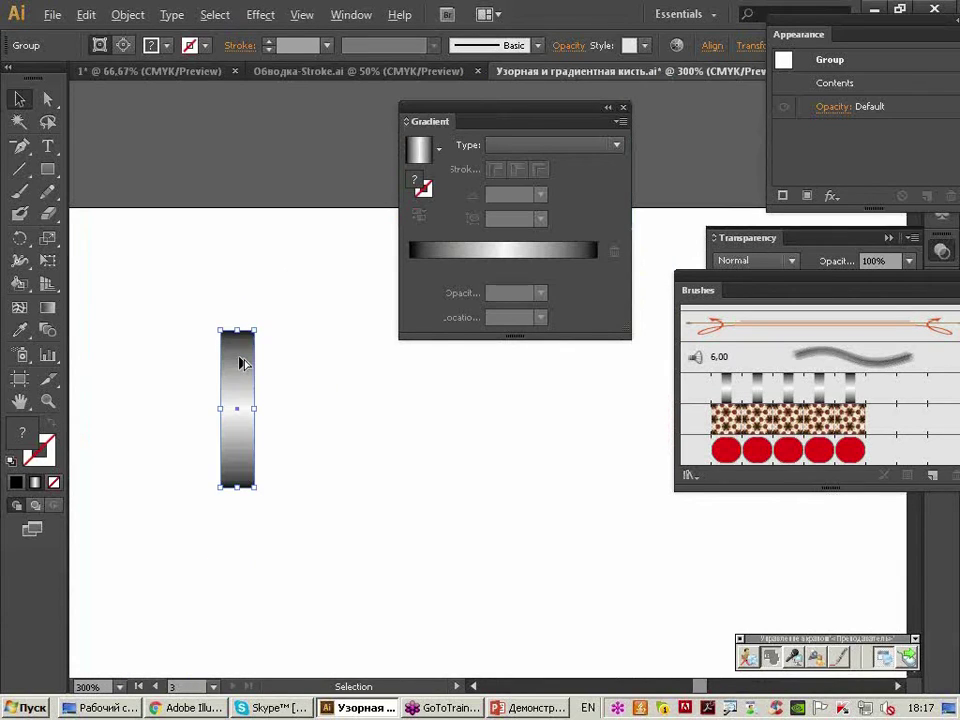
{"action": "mouse_move", "coordinate": [793, 38]}
{"action": "left_mouse_down"}
{"action": "mouse_move", "coordinate": [196, 136]}
{"action": "mouse_move", "coordinate": [160, 120]}
{"action": "left_mouse_up"}
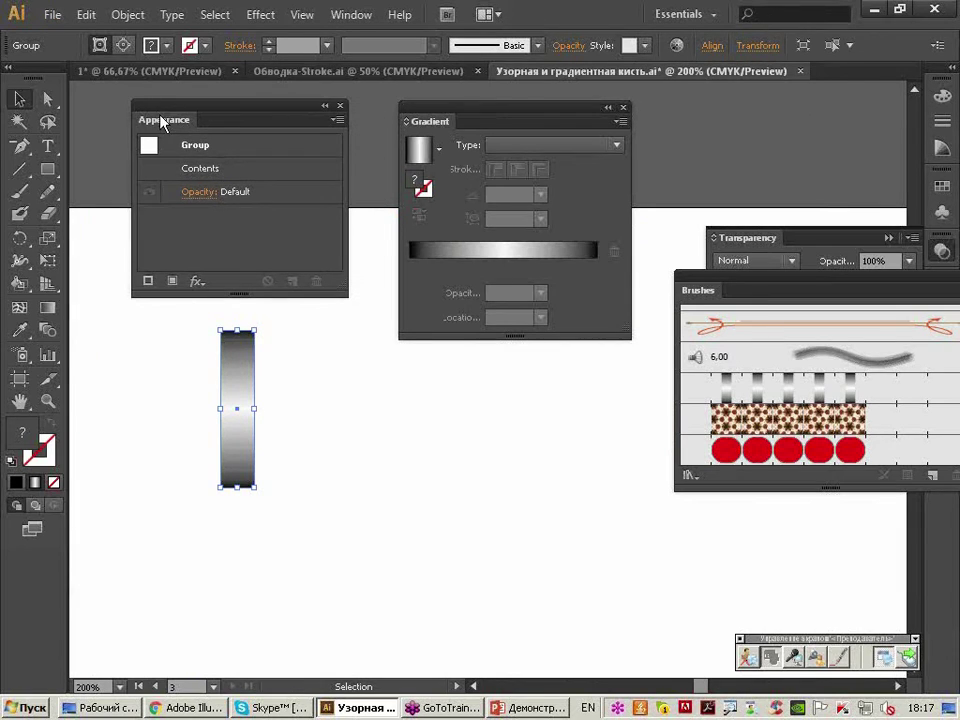
{"action": "double_click", "coordinate": [206, 152]}
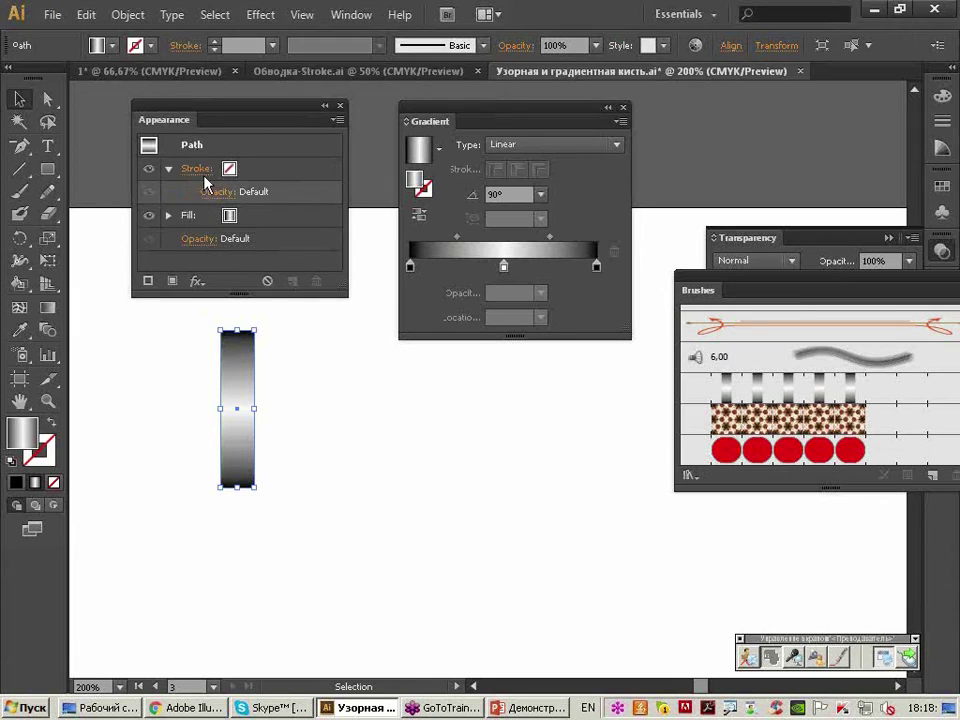
{"action": "left_click", "coordinate": [222, 216]}
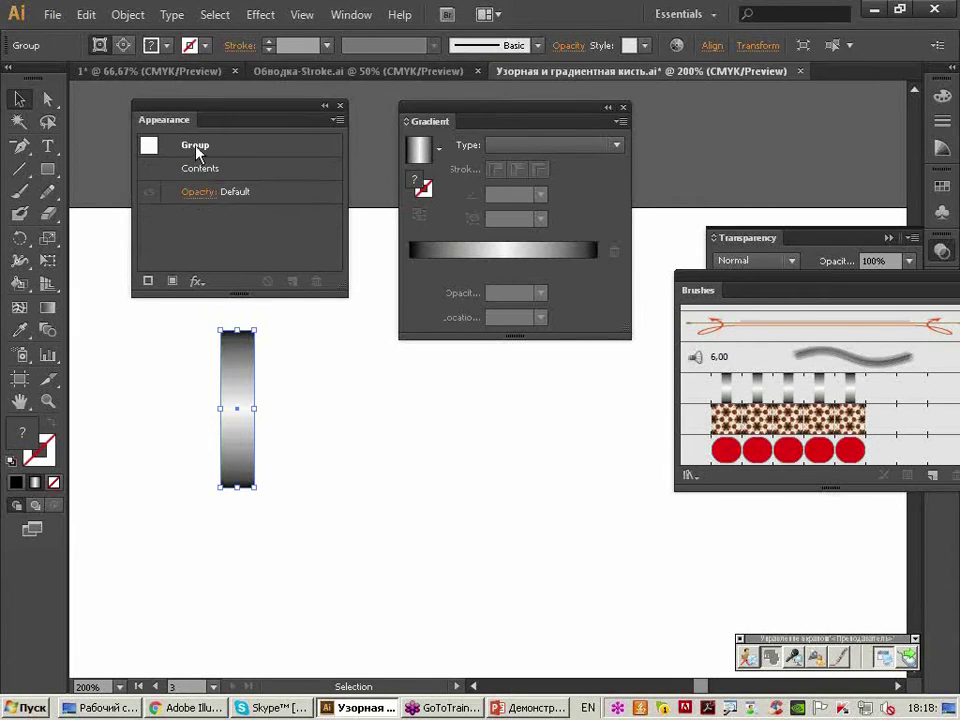
{"action": "left_click", "coordinate": [235, 150]}
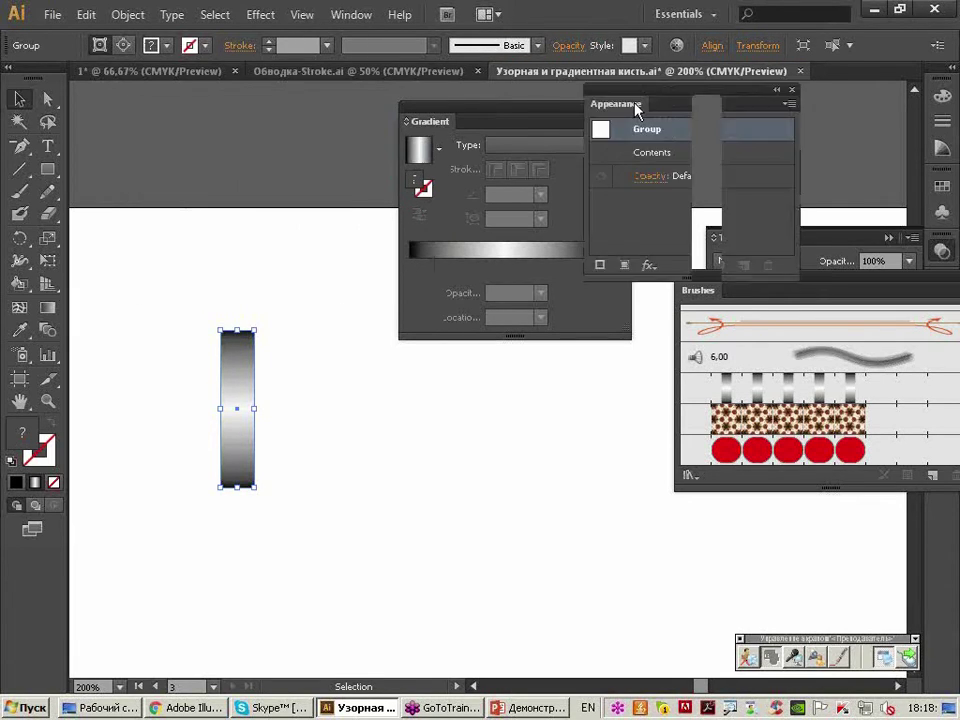
{"action": "left_click_drag", "start_coordinate": [170, 122], "coordinate": [832, 62]}
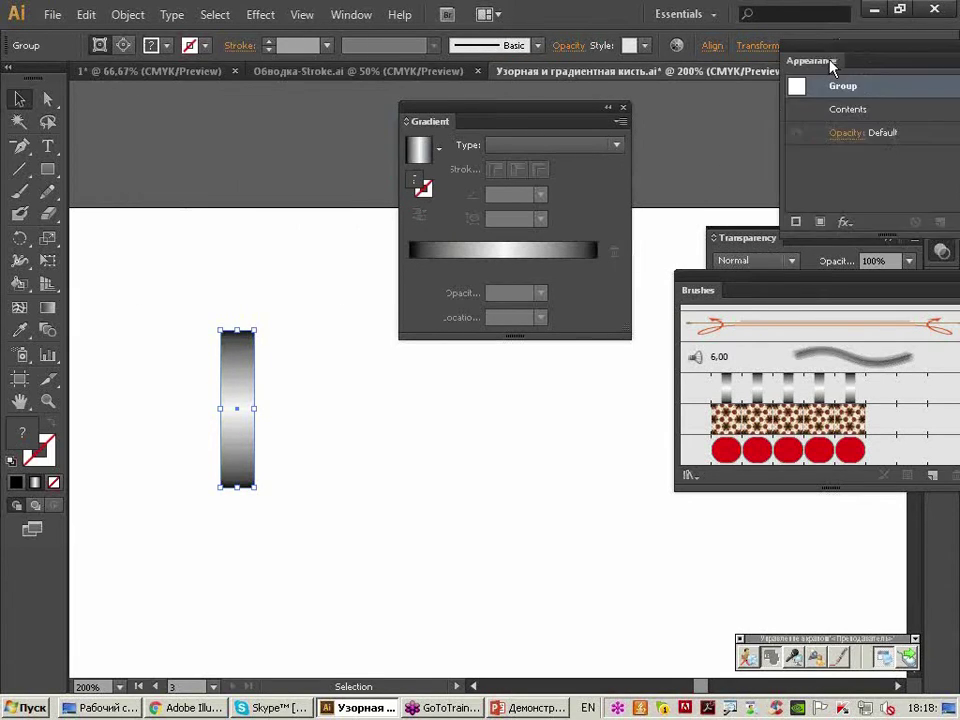
{"action": "left_click", "coordinate": [931, 477]}
{"action": "left_click", "coordinate": [430, 447]}
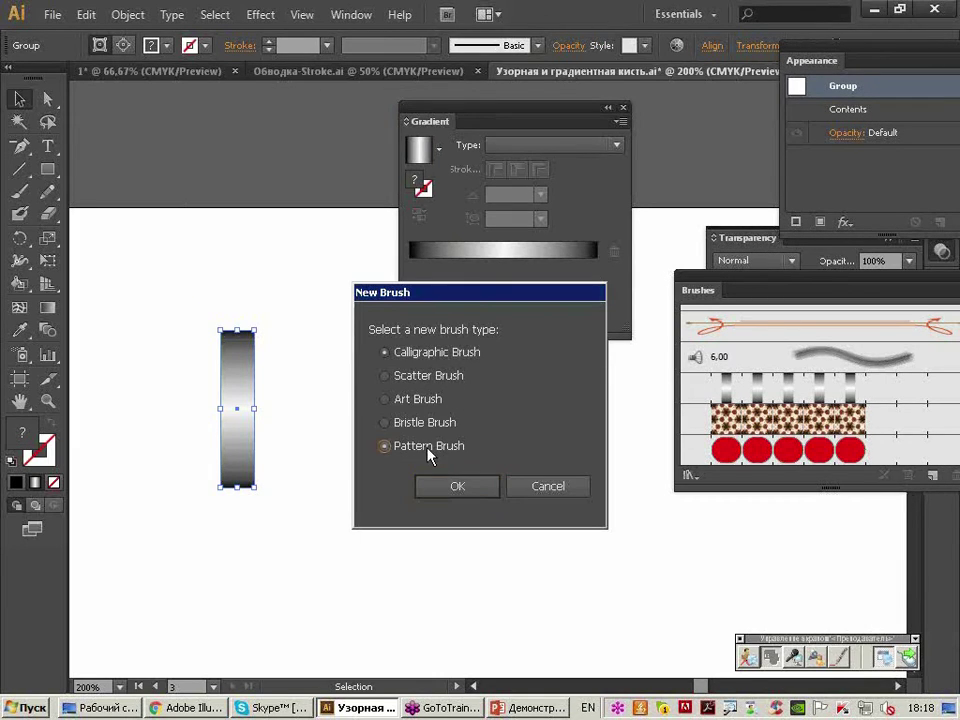
{"action": "left_click", "coordinate": [466, 487]}
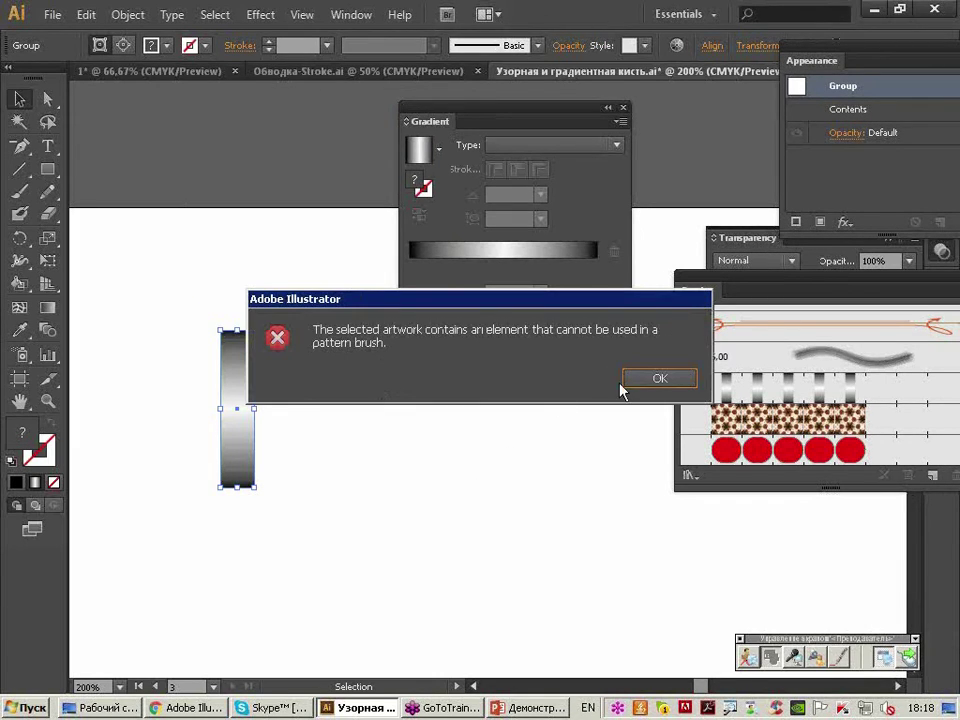
{"action": "left_click", "coordinate": [655, 378]}
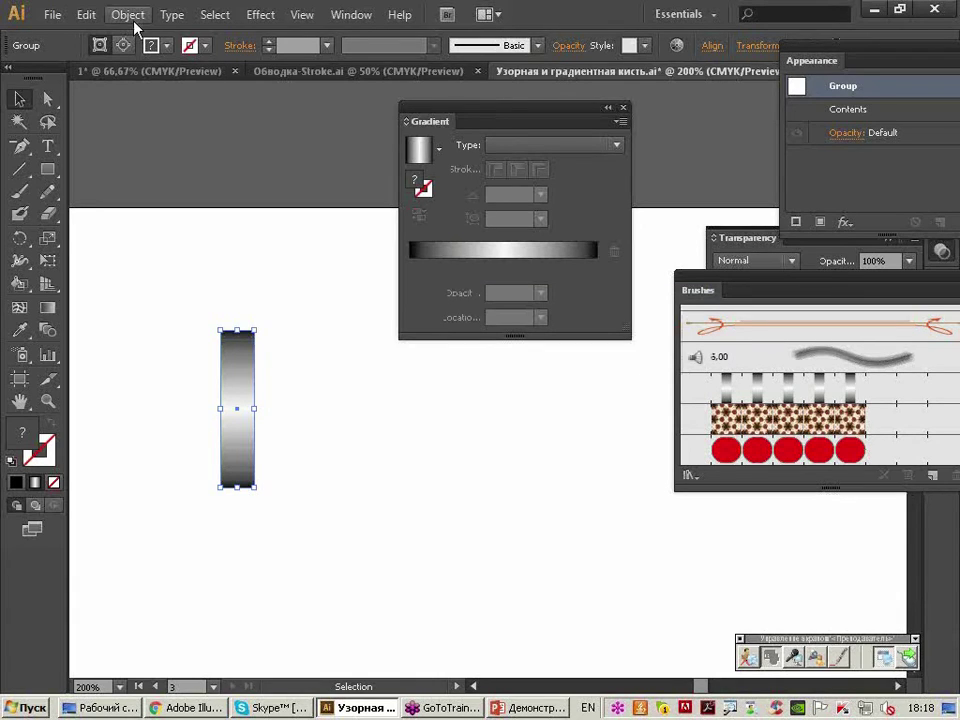
{"action": "left_click", "coordinate": [195, 200]}
Ungroup the expanded gradient group.
{"action": "left_click", "coordinate": [233, 344]}
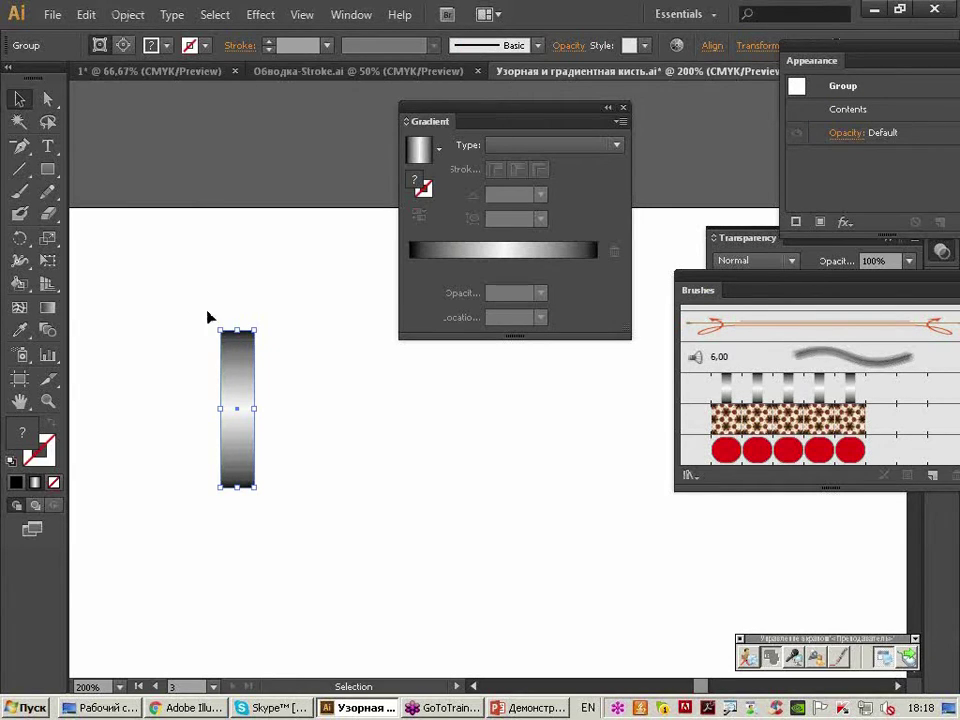
{"action": "right_click", "coordinate": [240, 348]}
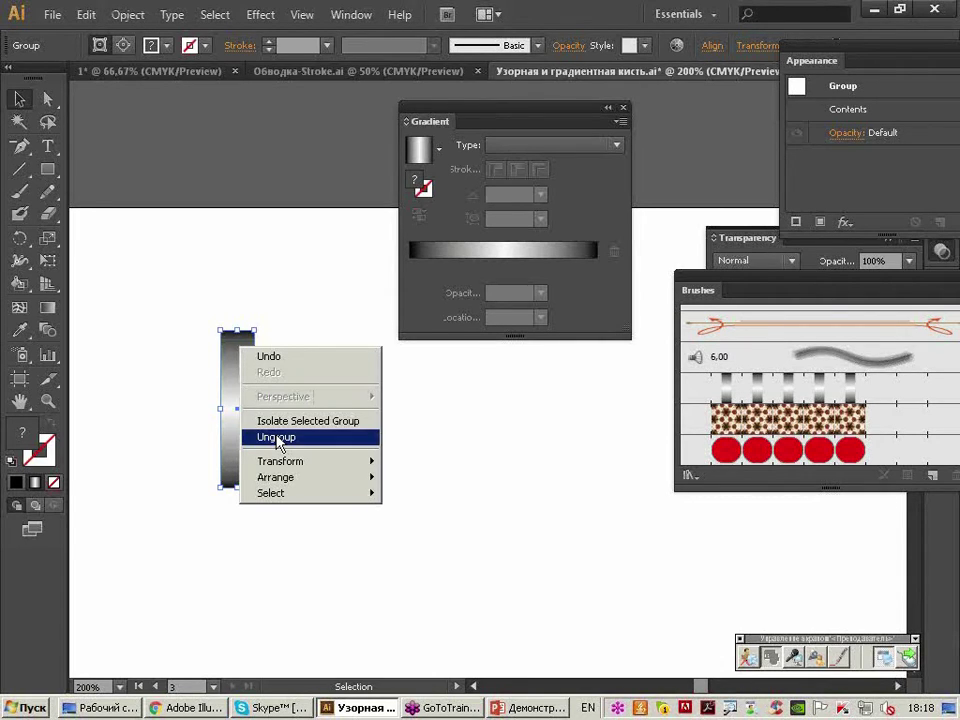
{"action": "left_click", "coordinate": [278, 437]}
{"action": "left_click", "coordinate": [289, 321]}
Release the clipping mask and marquee-select all the gradient strips.
{"action": "left_click", "coordinate": [247, 354]}
{"action": "right_click", "coordinate": [245, 355]}
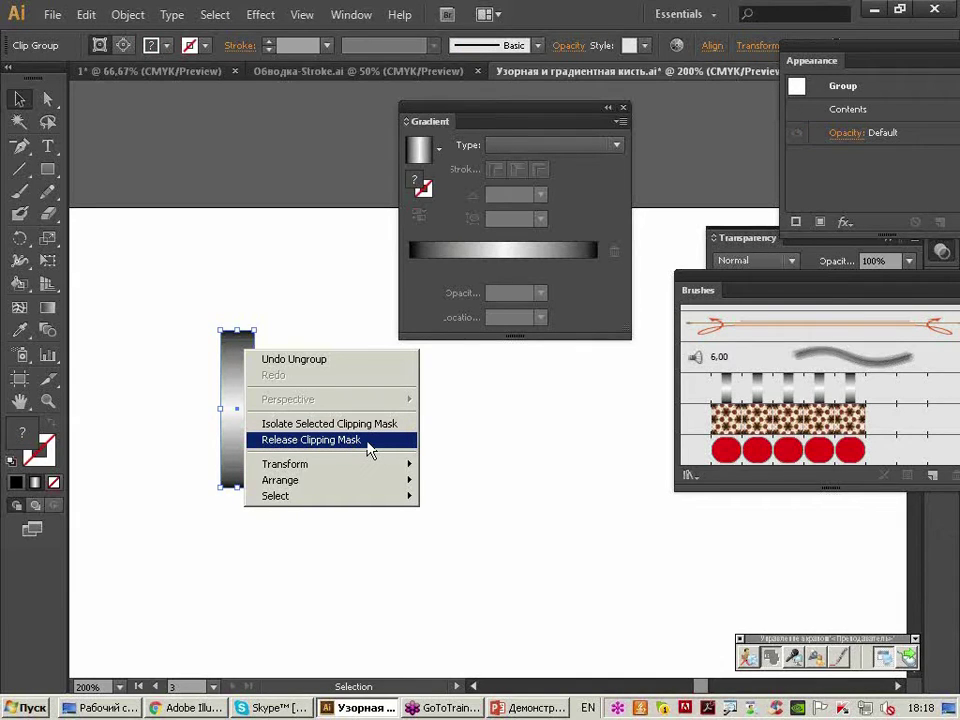
{"action": "left_click", "coordinate": [368, 447]}
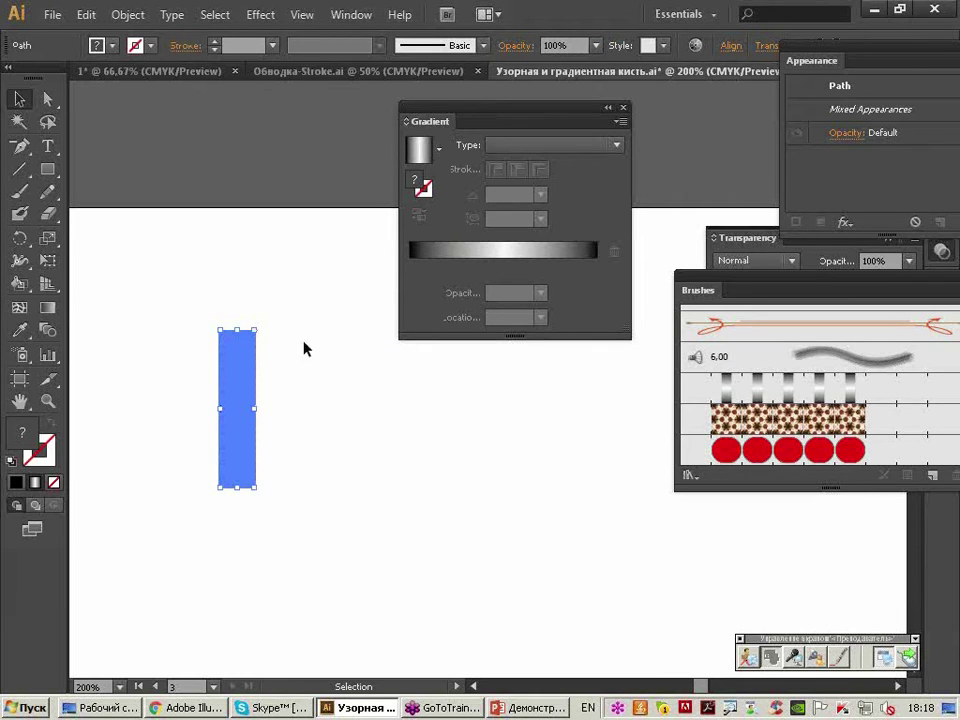
{"action": "left_click", "coordinate": [214, 316]}
{"action": "left_click_drag", "start_coordinate": [214, 316], "coordinate": [270, 516]}
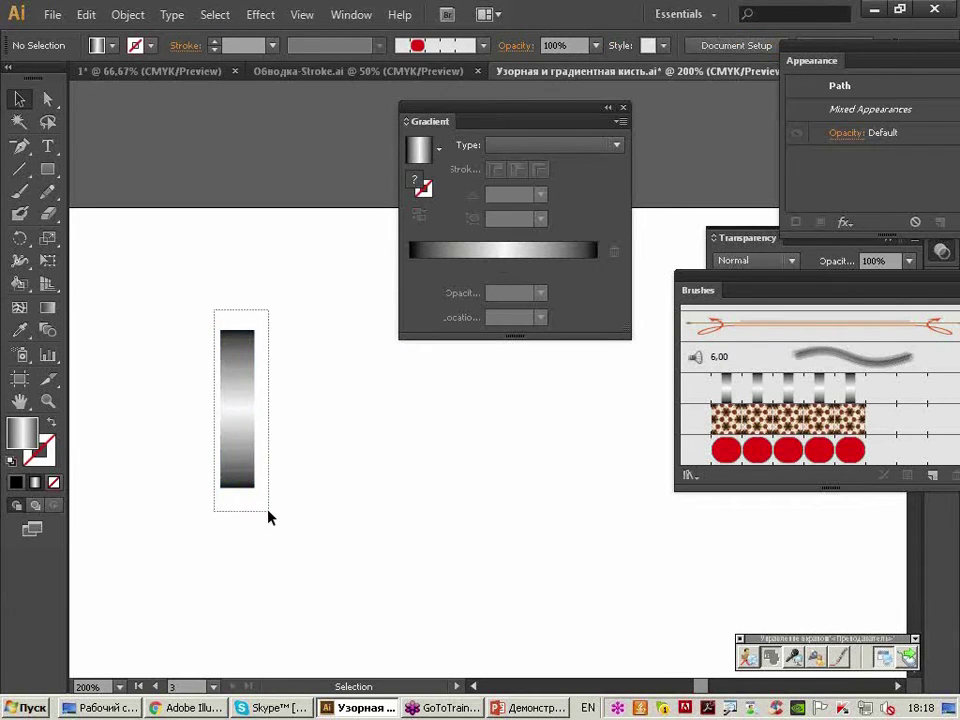
Create a new pattern brush from the gradient strips with default options.
{"action": "left_click", "coordinate": [933, 477]}
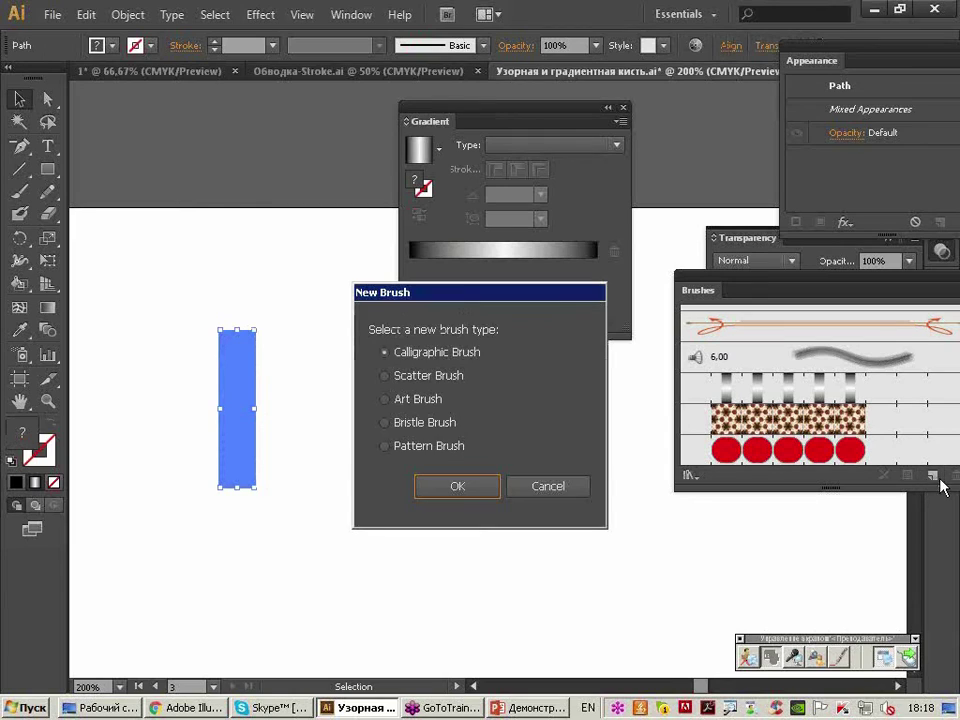
{"action": "left_click", "coordinate": [421, 449]}
{"action": "left_click", "coordinate": [456, 486]}
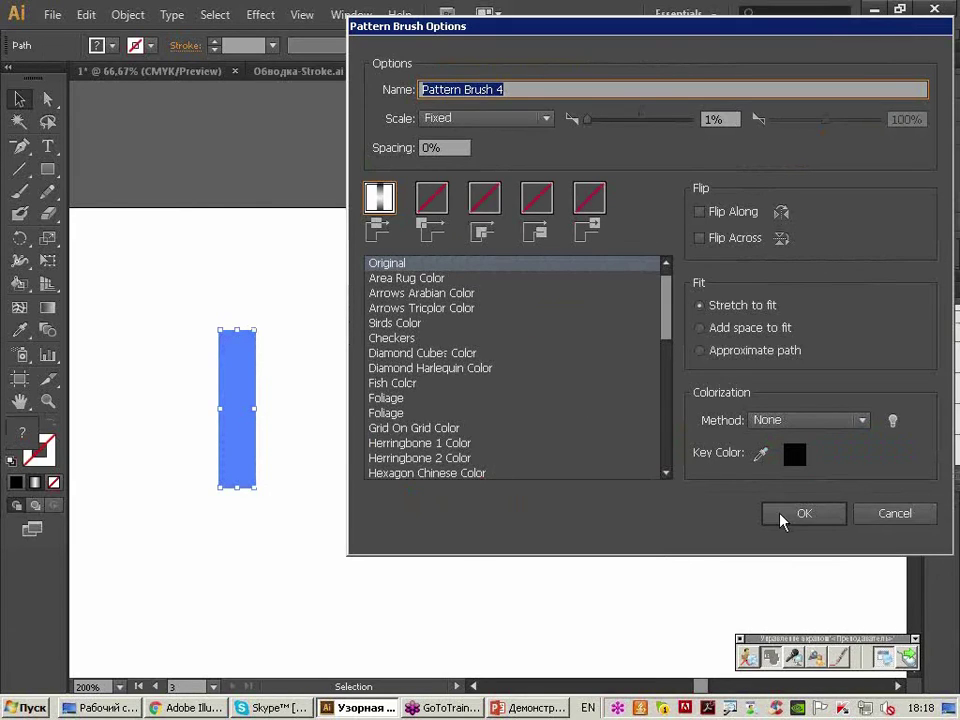
{"action": "left_click", "coordinate": [783, 516]}
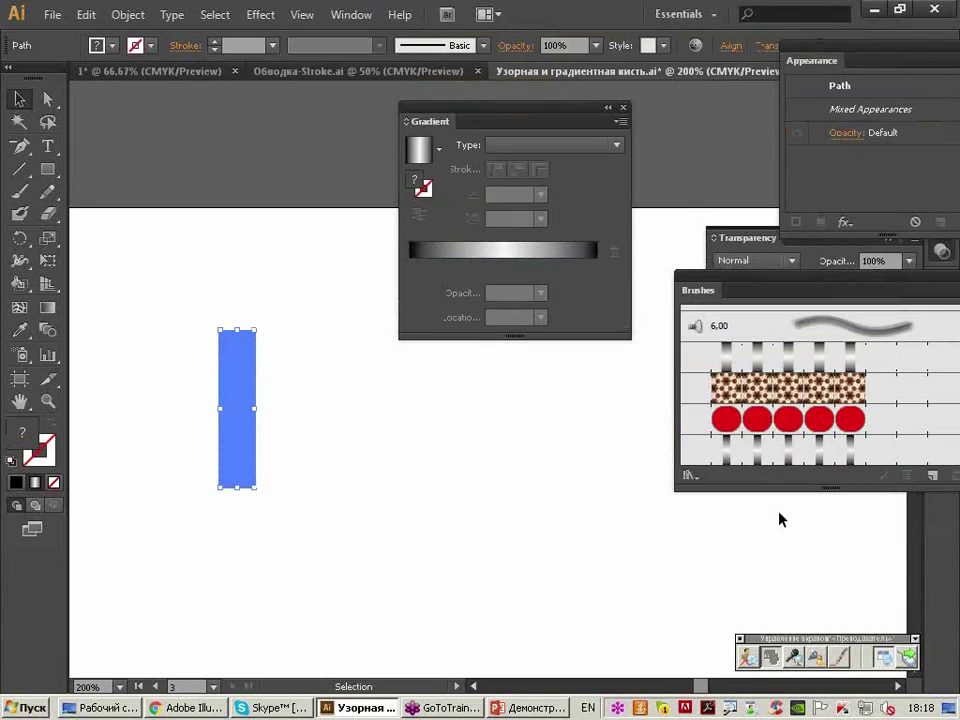
Paint a wavy Paintbrush stroke across the lower artboard with the gradient pattern brush.
{"action": "key", "text": "period"}
{"action": "left_click", "coordinate": [409, 465]}
{"action": "key", "text": "ctrl+1"}
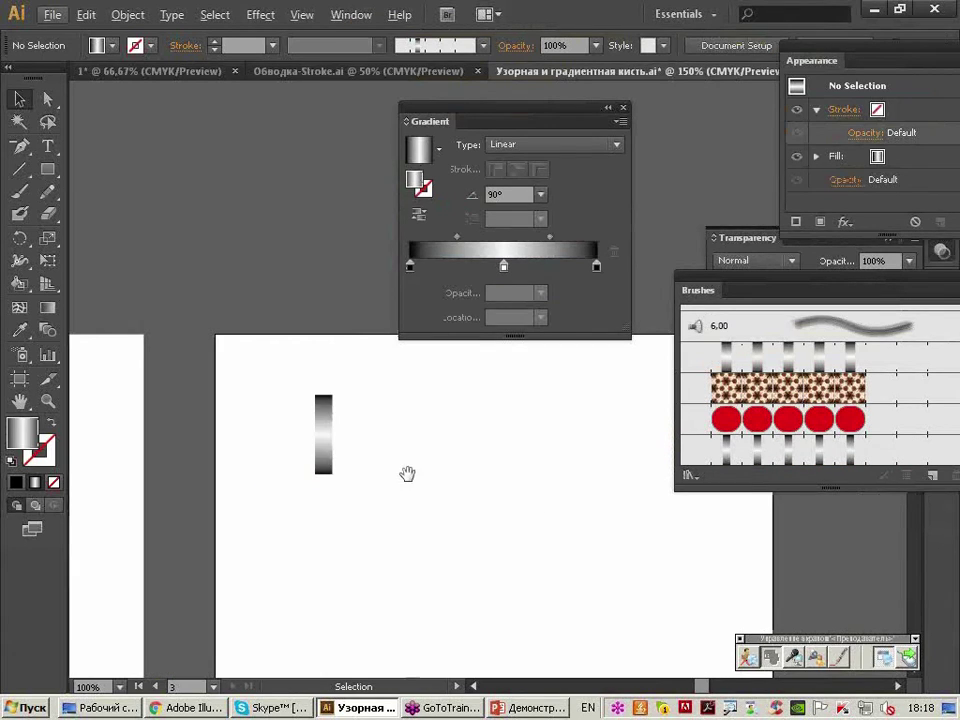
{"action": "left_click_drag", "start_coordinate": [407, 474], "coordinate": [267, 287]}
{"action": "left_click", "coordinate": [19, 191]}
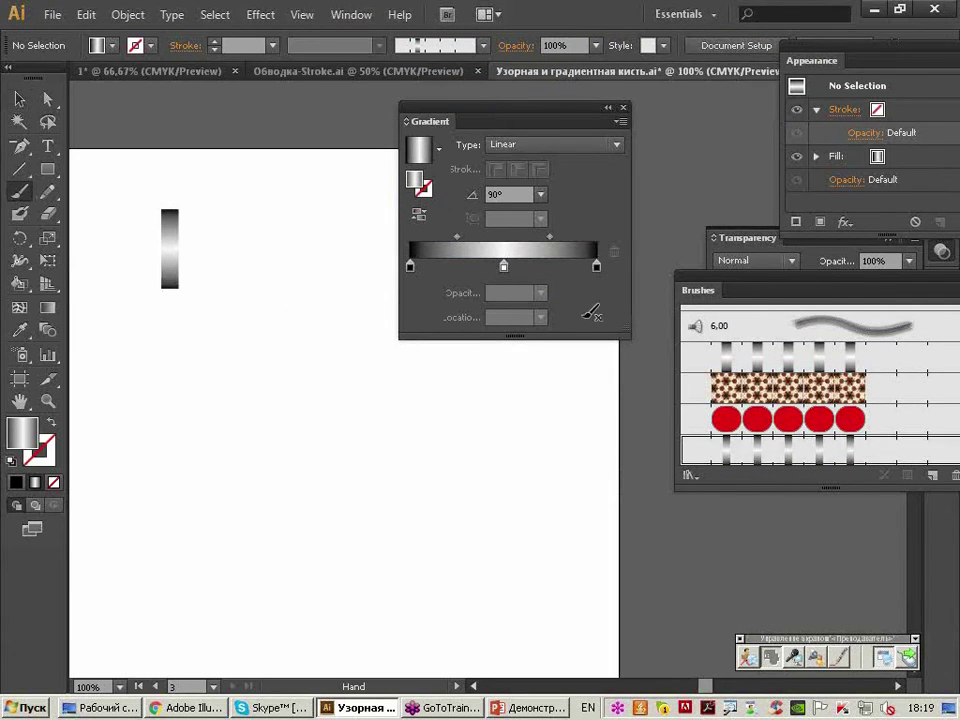
{"action": "key", "text": "shift+x"}
{"action": "mouse_move", "coordinate": [208, 615]}
{"action": "left_mouse_down"}
{"action": "mouse_move", "coordinate": [302, 473]}
{"action": "mouse_move", "coordinate": [440, 380]}
{"action": "left_mouse_up"}
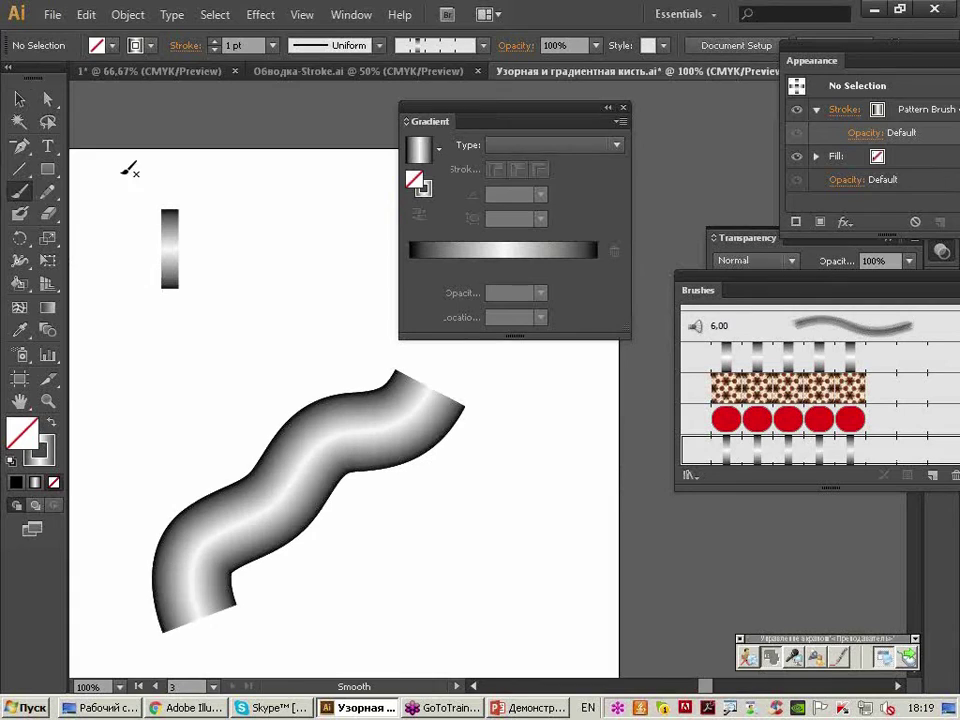
Thin the wavy stroke to a 0,25 pt stroke weight.
{"action": "left_click", "coordinate": [17, 100]}
{"action": "left_click", "coordinate": [317, 439]}
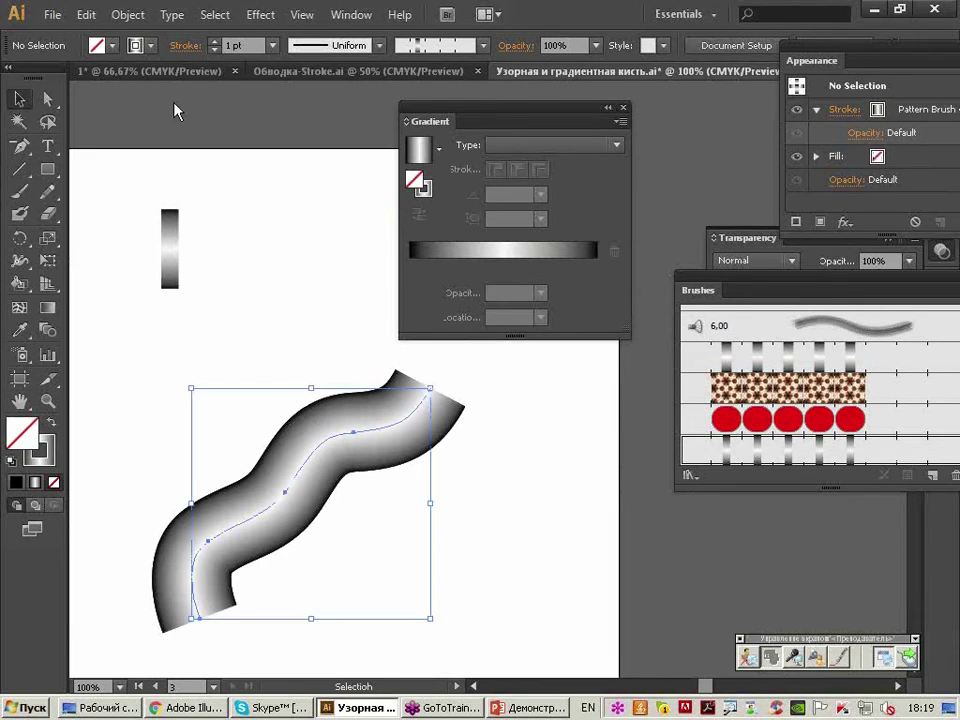
{"action": "left_click", "coordinate": [268, 45]}
{"action": "left_click", "coordinate": [285, 82]}
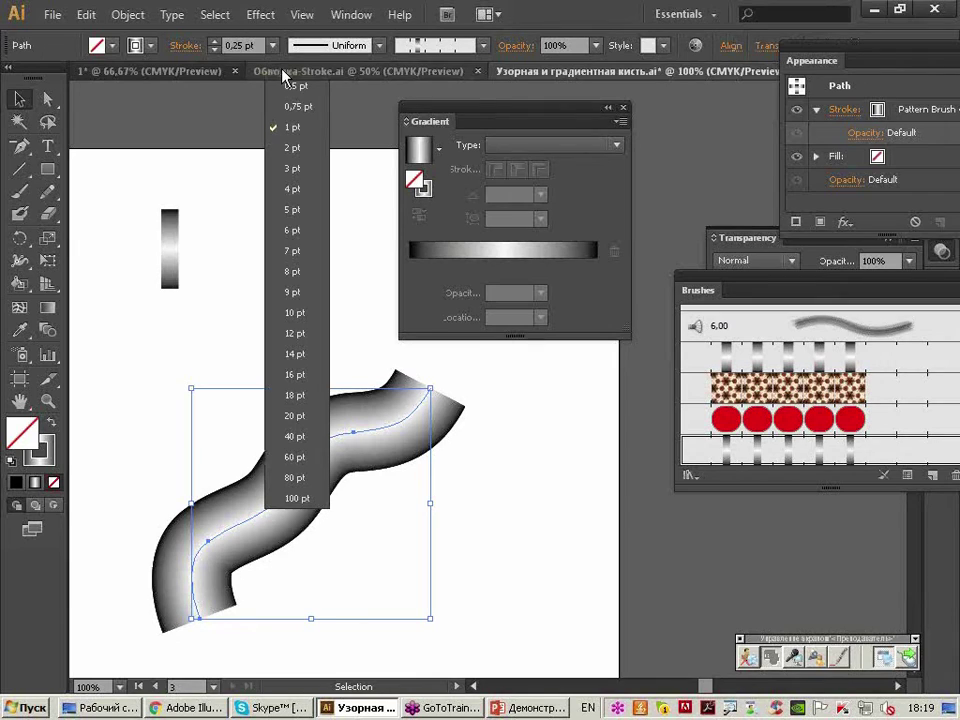
{"action": "left_click", "coordinate": [285, 80]}
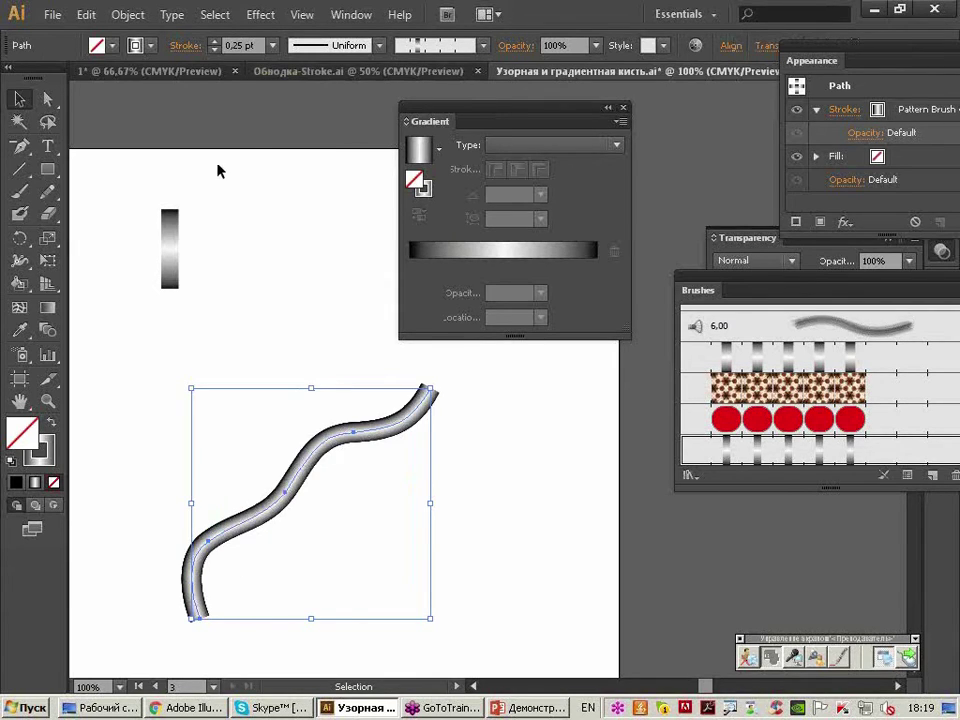
{"action": "left_click", "coordinate": [330, 482]}
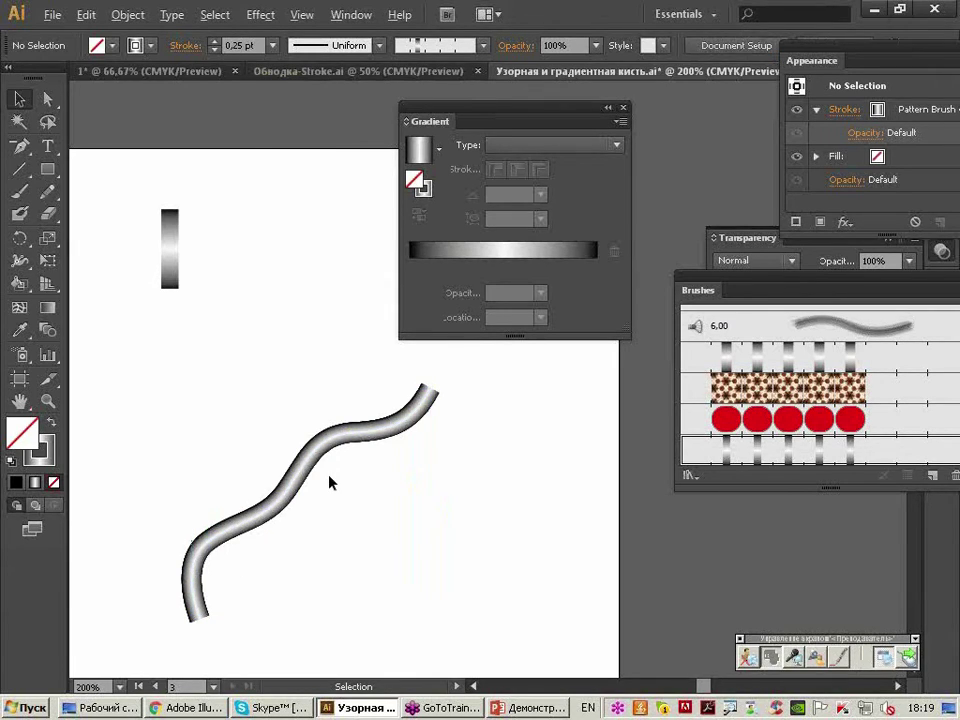
Draw a circle above the wavy stroke and apply the gradient pattern brush to it.
{"action": "scroll", "coordinate": [330, 482], "scroll_direction": "up", "scroll_amount": 1}
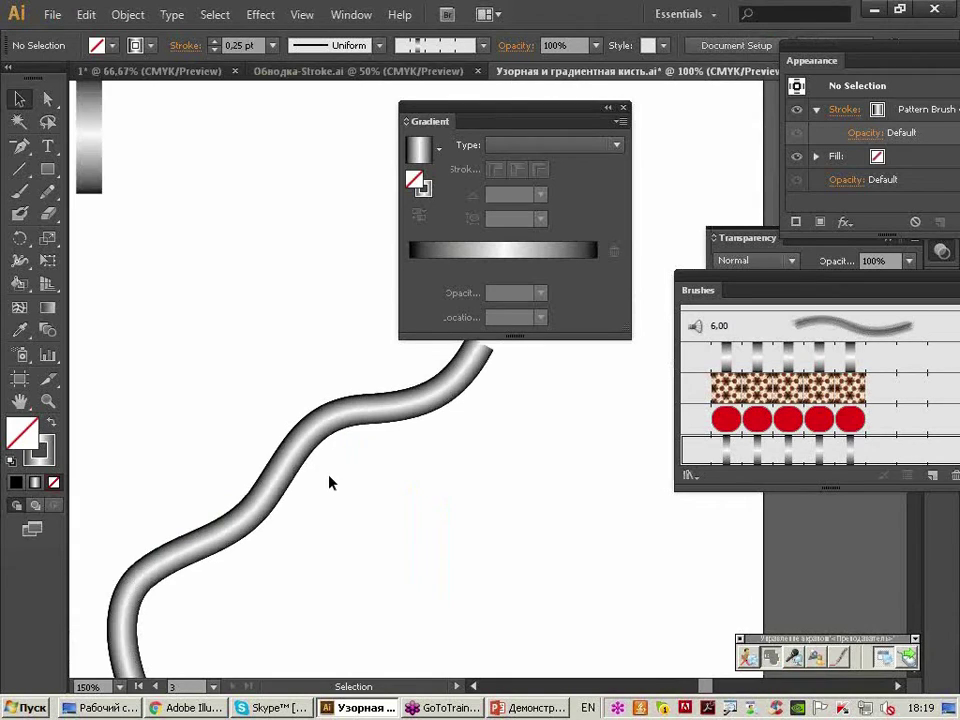
{"action": "scroll", "coordinate": [330, 482], "scroll_direction": "down", "scroll_amount": 1}
{"action": "left_click", "coordinate": [47, 169]}
{"action": "left_click", "coordinate": [100, 213]}
{"action": "left_click_drag", "start_coordinate": [267, 194], "coordinate": [398, 326]}
{"action": "left_click", "coordinate": [797, 460]}
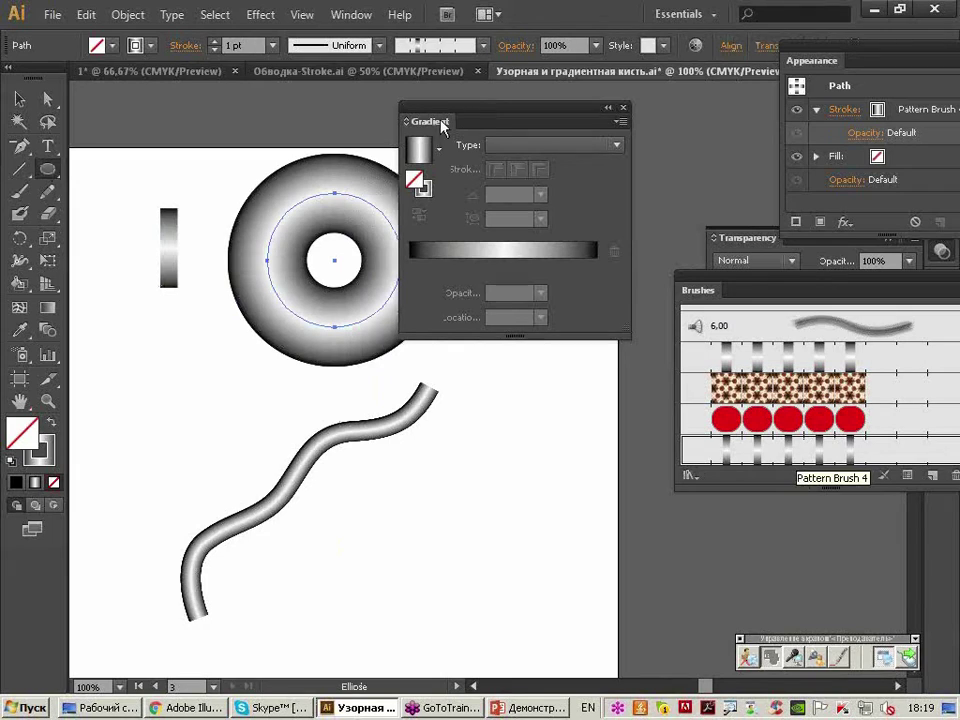
Thin the ring to 0,5 pt and pick red as its stroke colour.
{"action": "left_click_drag", "start_coordinate": [439, 122], "coordinate": [508, 98]}
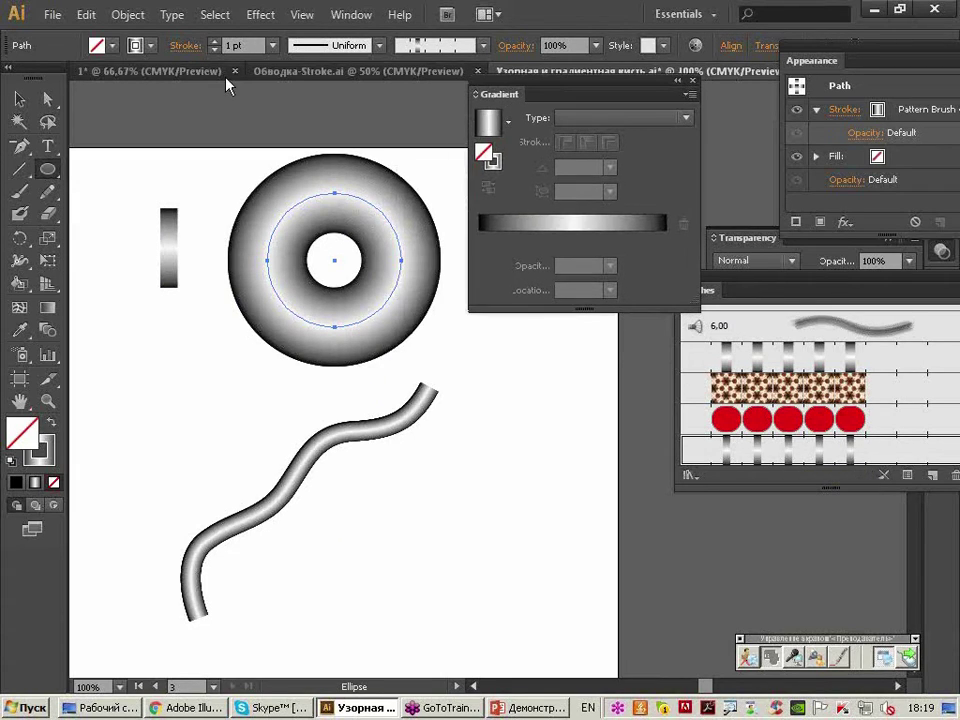
{"action": "left_click", "coordinate": [272, 45]}
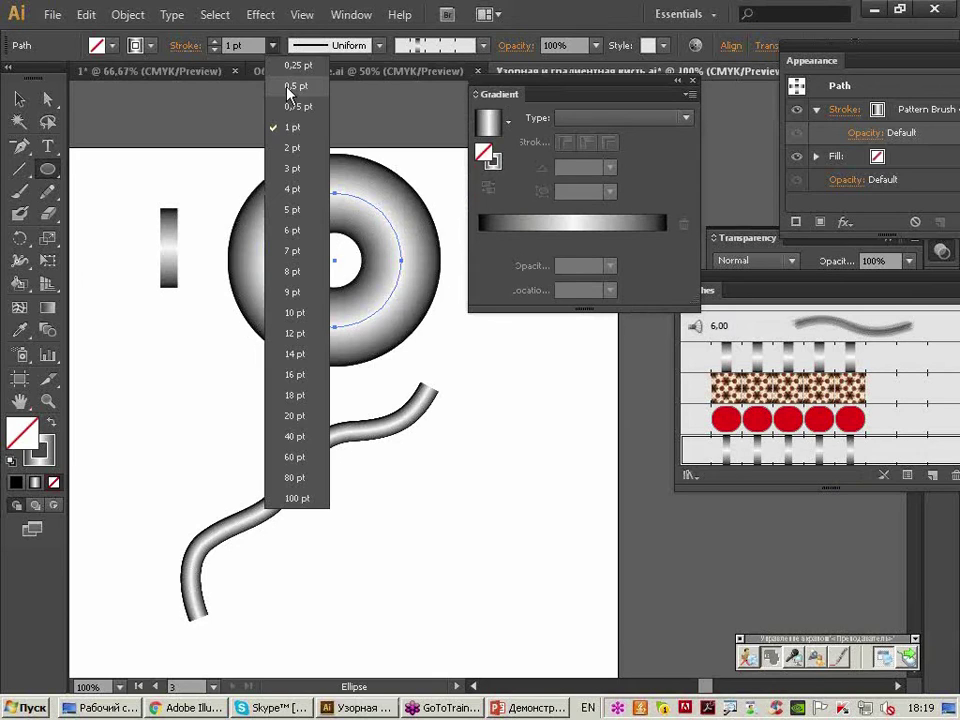
{"action": "left_click", "coordinate": [288, 88]}
{"action": "left_click", "coordinate": [19, 99]}
{"action": "left_click", "coordinate": [100, 46]}
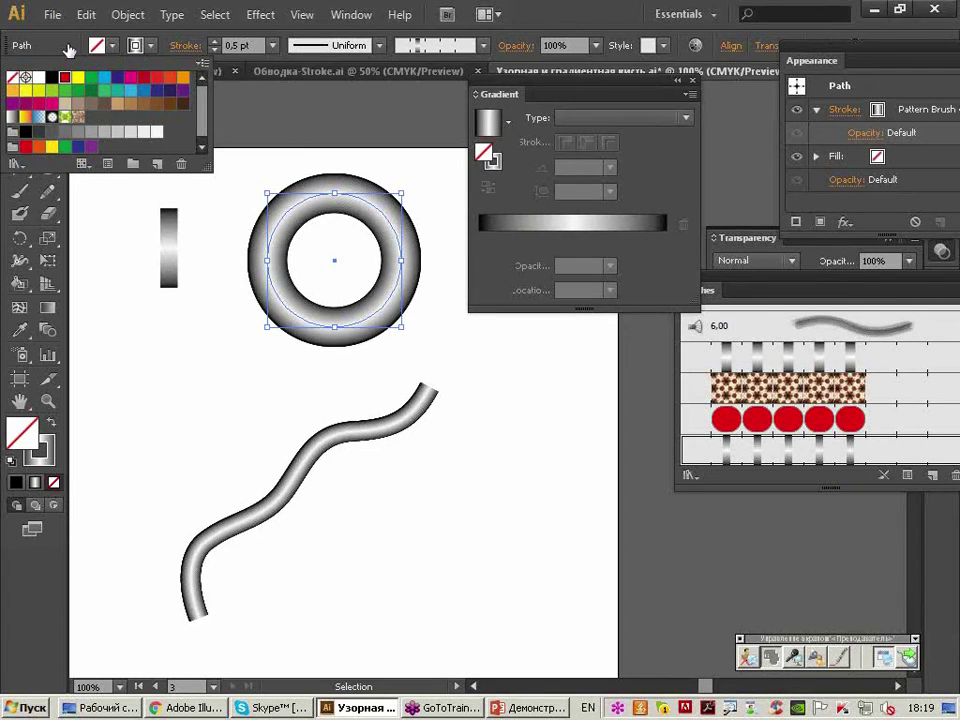
{"action": "left_click", "coordinate": [64, 77]}
Keep the ring's red stroke and give the wavy stroke a green stroke colour.
{"action": "key", "text": "Escape"}
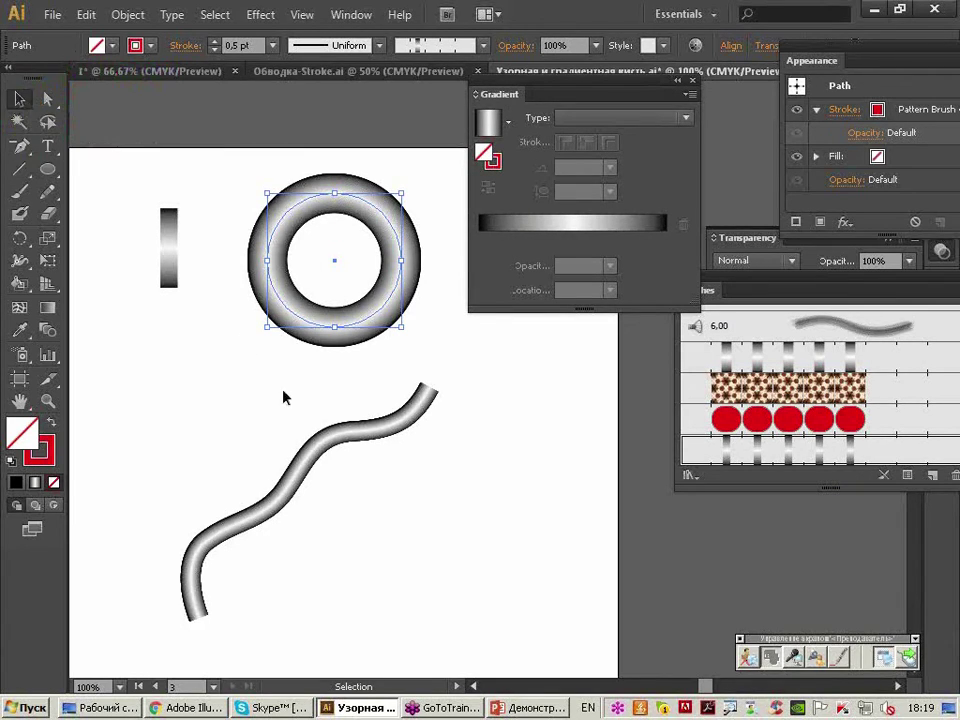
{"action": "left_click", "coordinate": [300, 465]}
{"action": "left_click", "coordinate": [148, 44]}
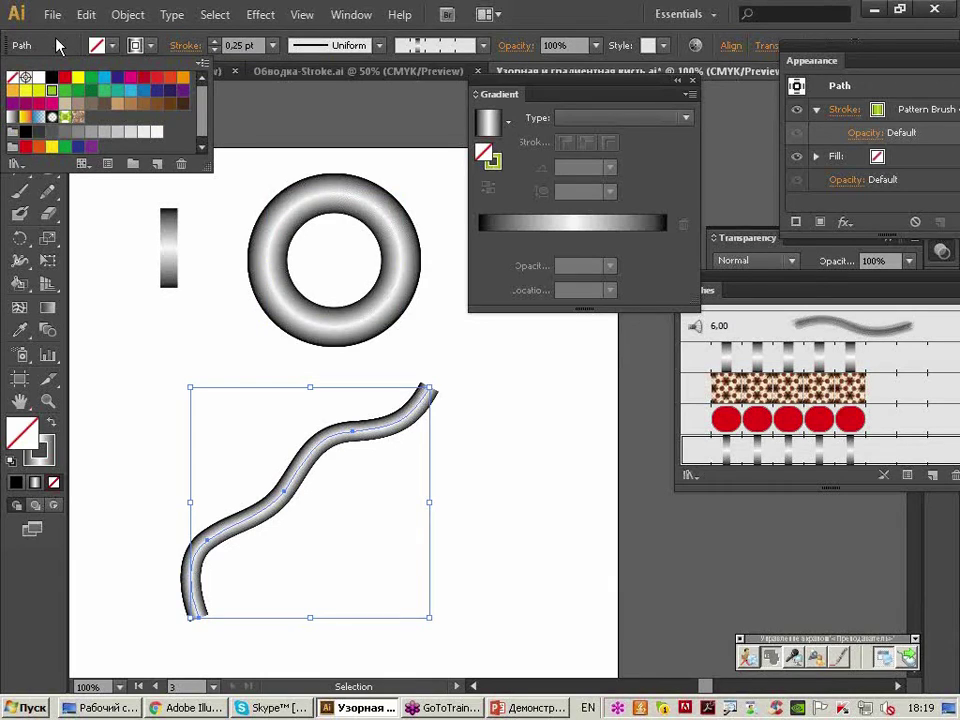
{"action": "left_click", "coordinate": [58, 45]}
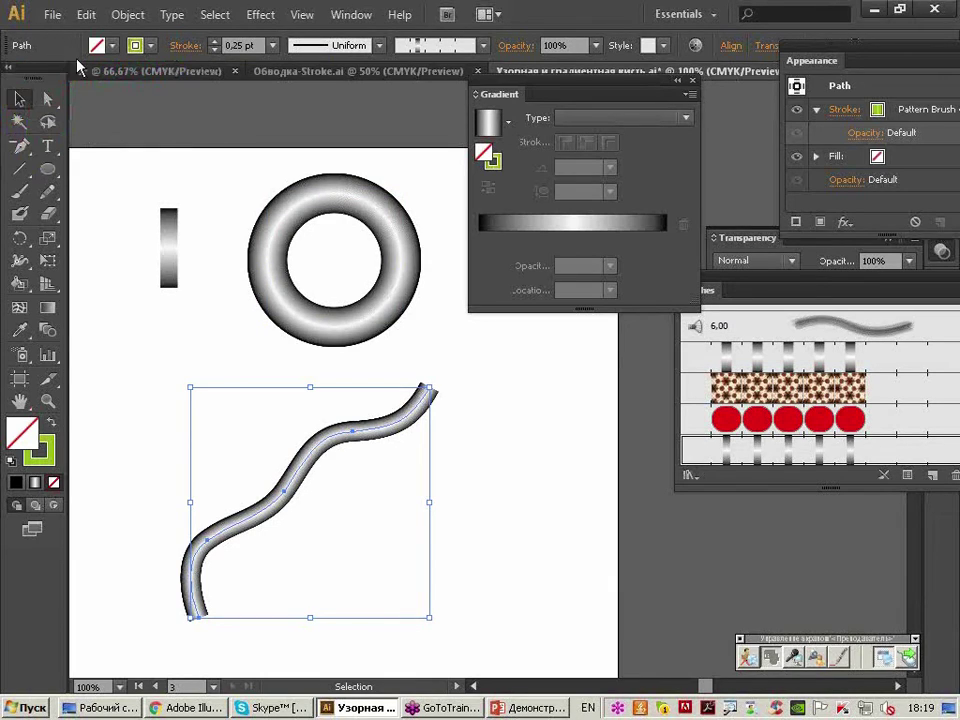
{"action": "double_click", "coordinate": [773, 457]}
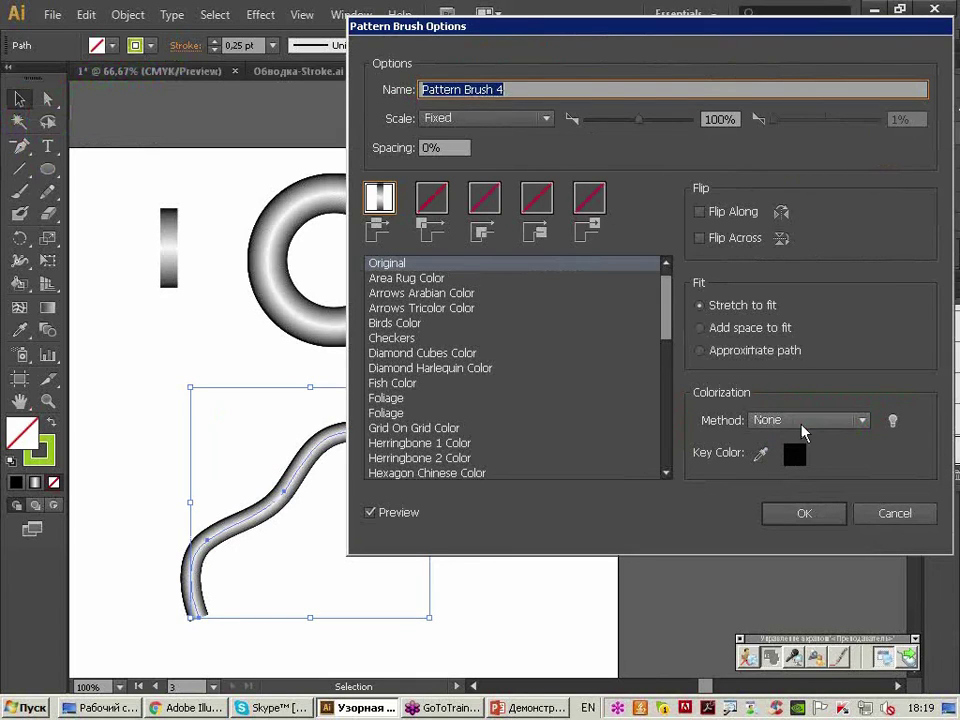
Set Pattern Brush 4's colorization to Tints and apply it to existing strokes, making the ring red and the wave green.
{"action": "left_click", "coordinate": [800, 424]}
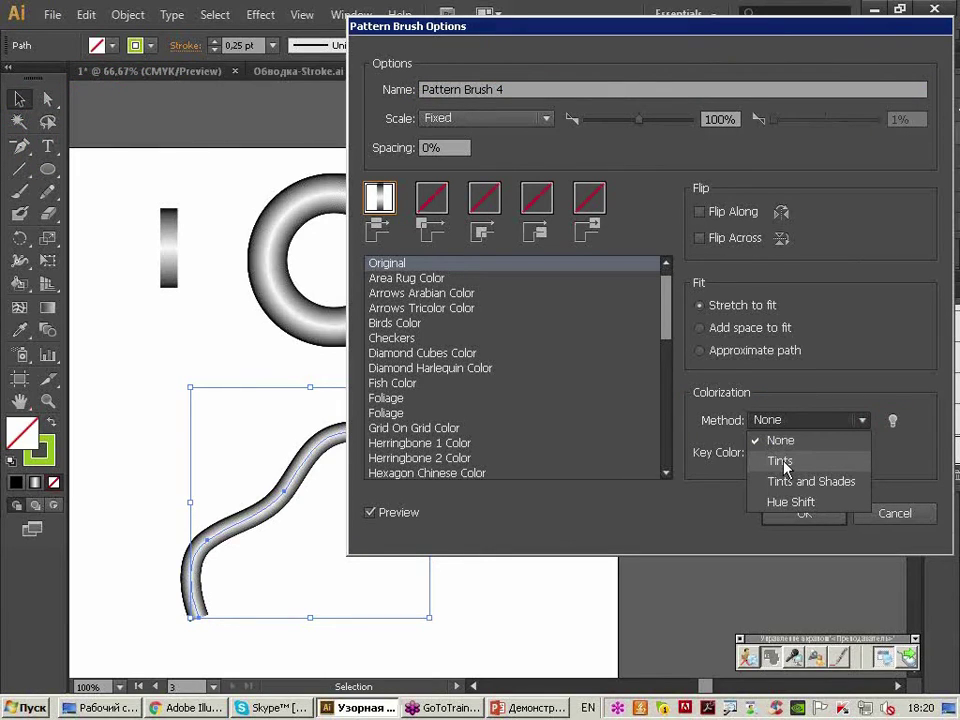
{"action": "left_click", "coordinate": [780, 461]}
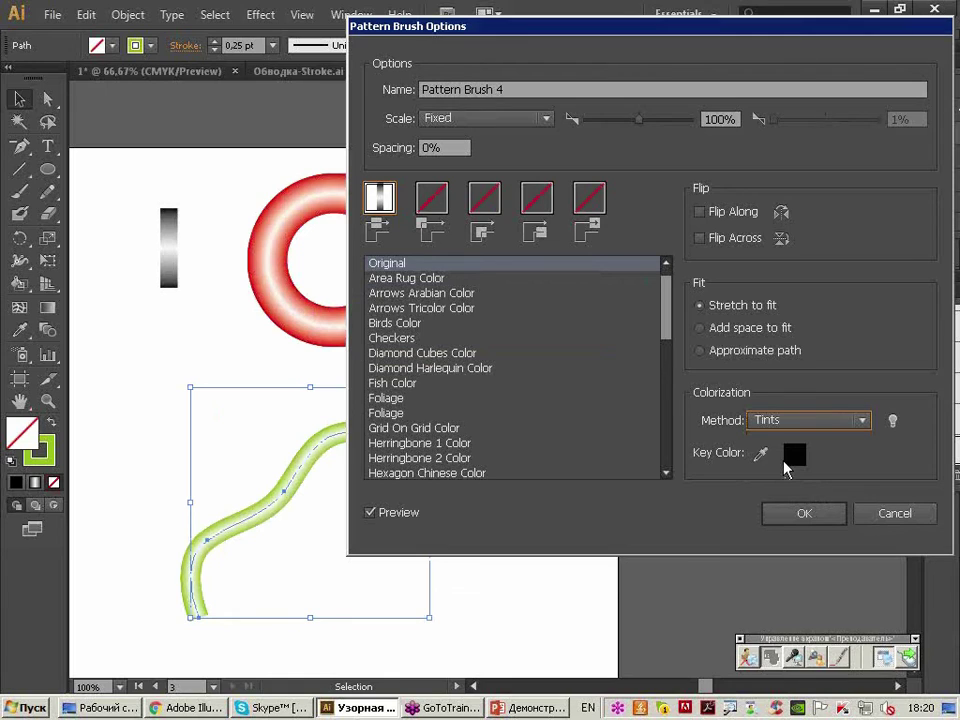
{"action": "left_click", "coordinate": [810, 514]}
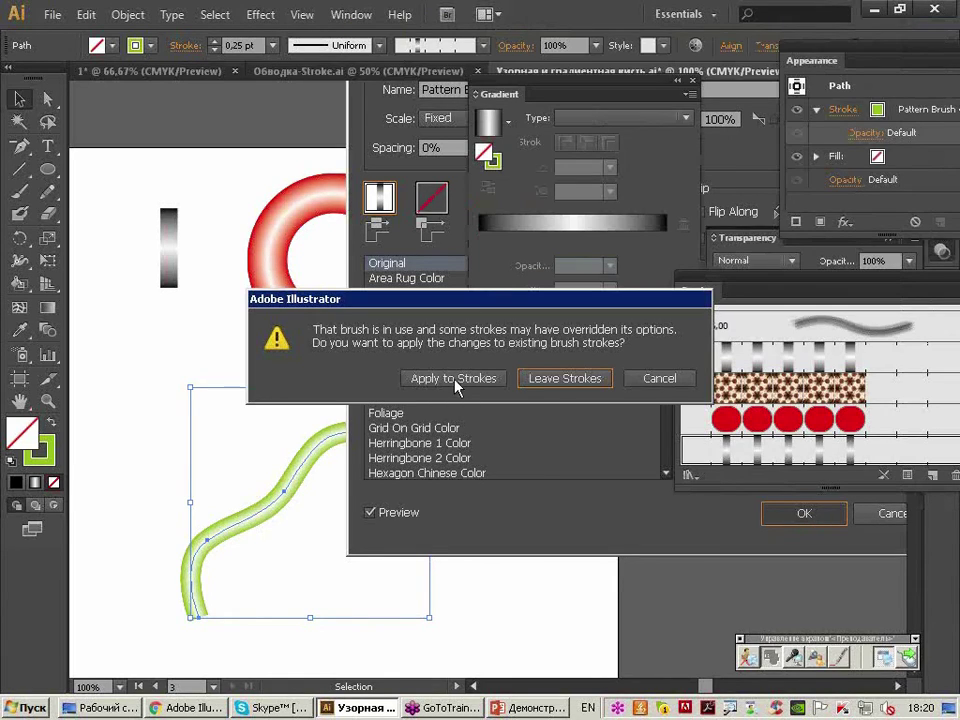
{"action": "left_click", "coordinate": [474, 380]}
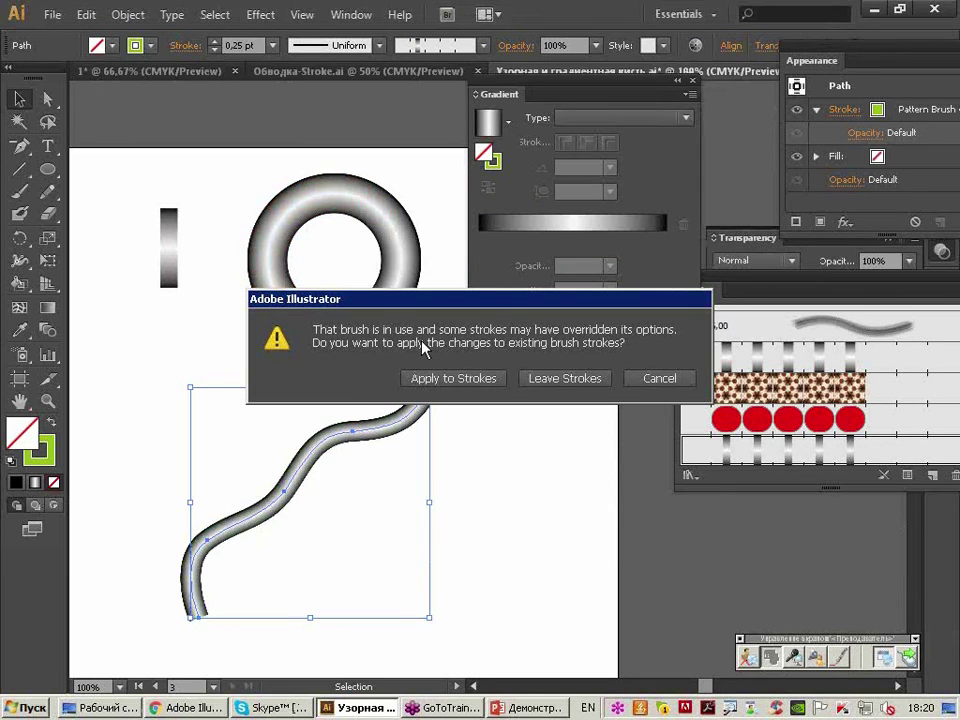
{"action": "left_click", "coordinate": [432, 378]}
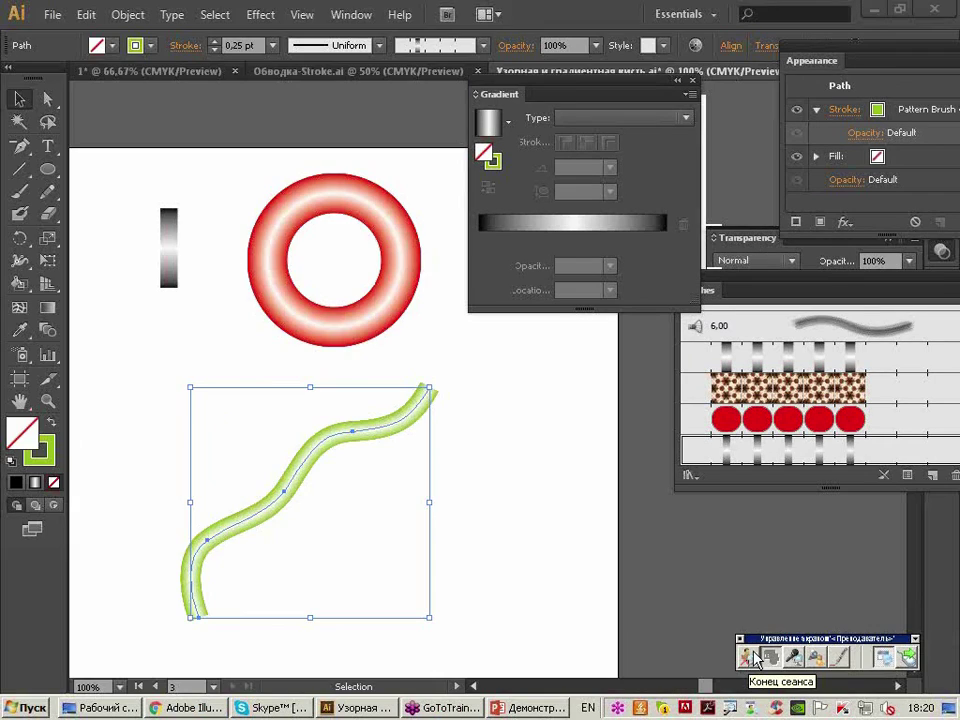
{"action": "left_click", "coordinate": [757, 657]}
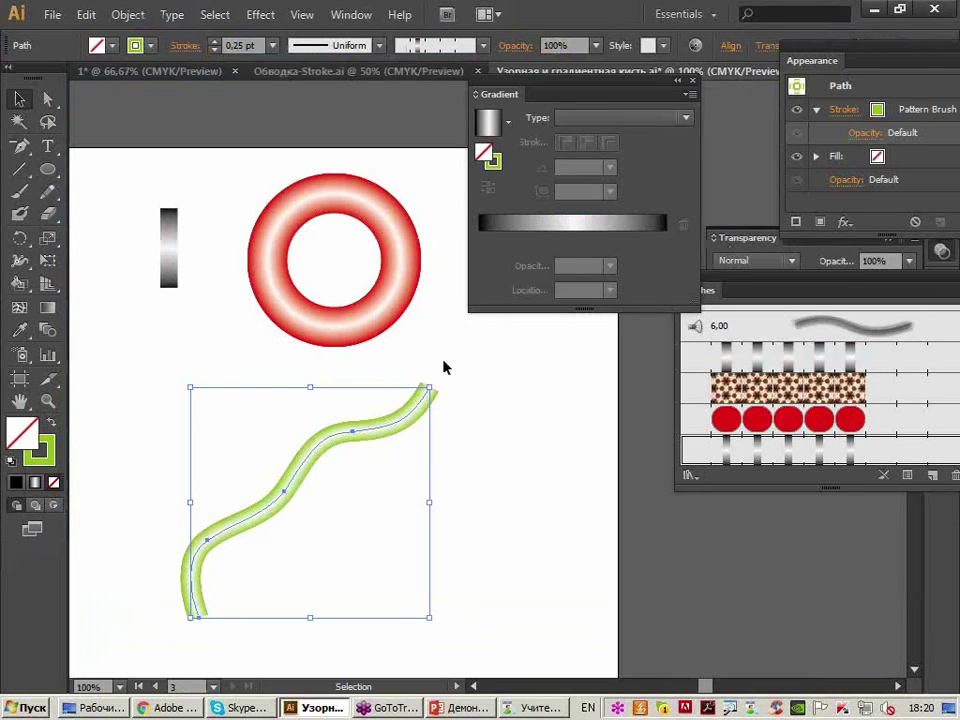
{"action": "left_click", "coordinate": [485, 410]}
{"action": "left_click_drag", "start_coordinate": [340, 460], "coordinate": [400, 422]}
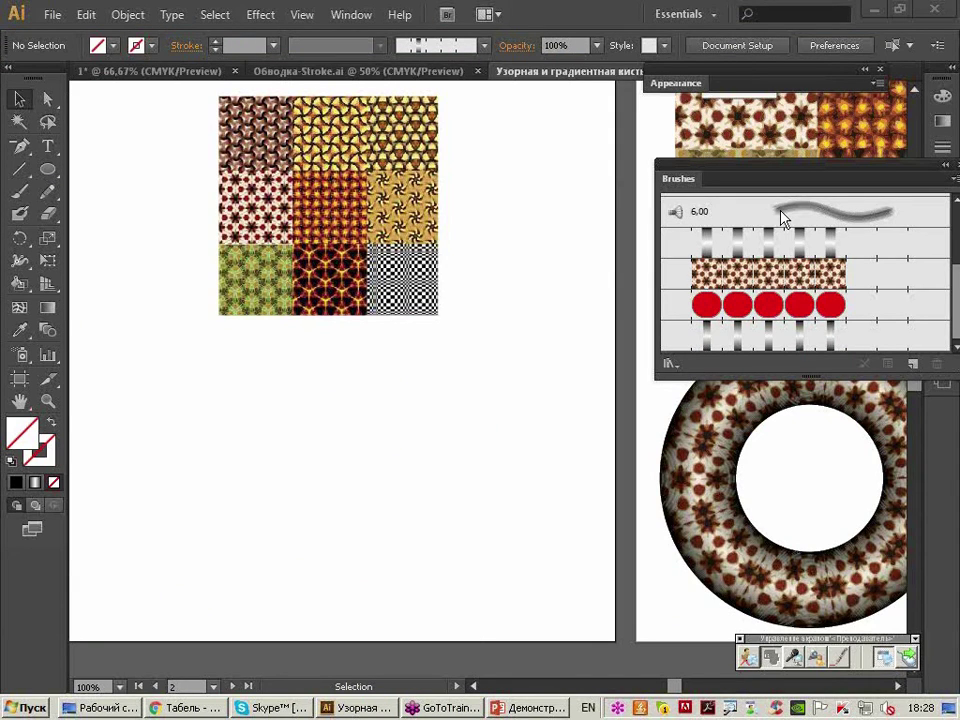
Select the placed nine-tile mosaic image and show its Image Trace presets list.
{"action": "left_click", "coordinate": [400, 212]}
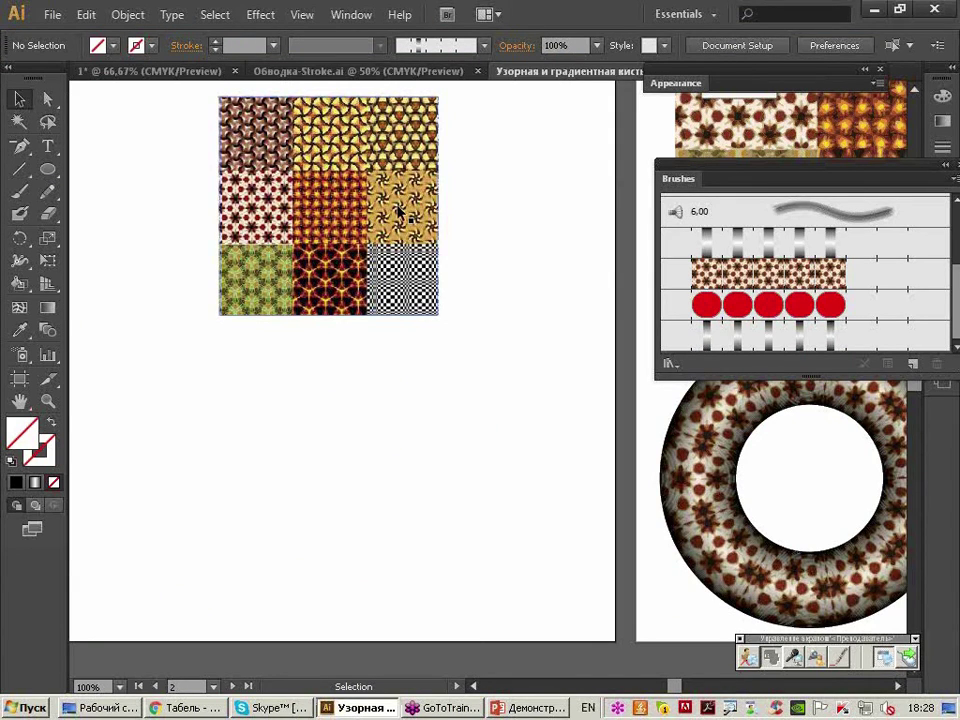
{"action": "left_click", "coordinate": [425, 188]}
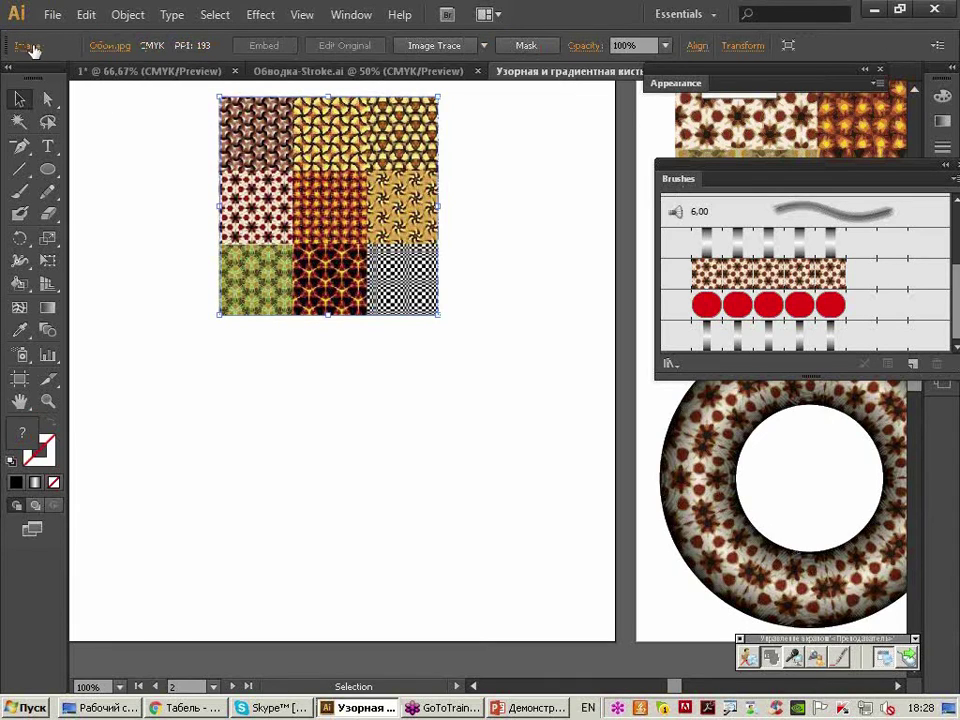
{"action": "left_click", "coordinate": [50, 15]}
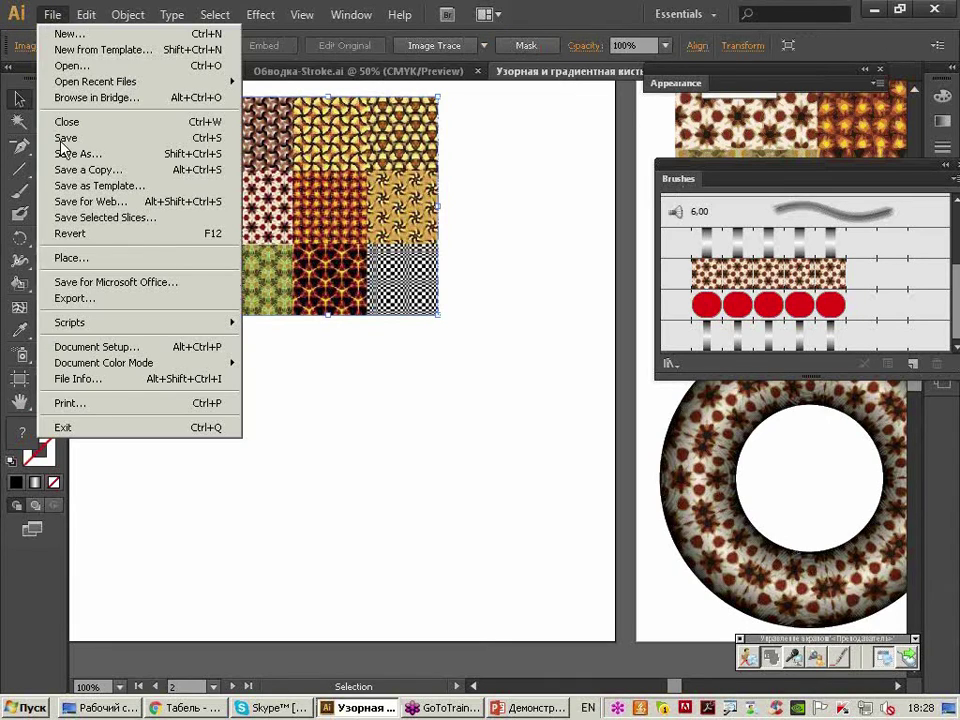
{"action": "key", "text": "Escape"}
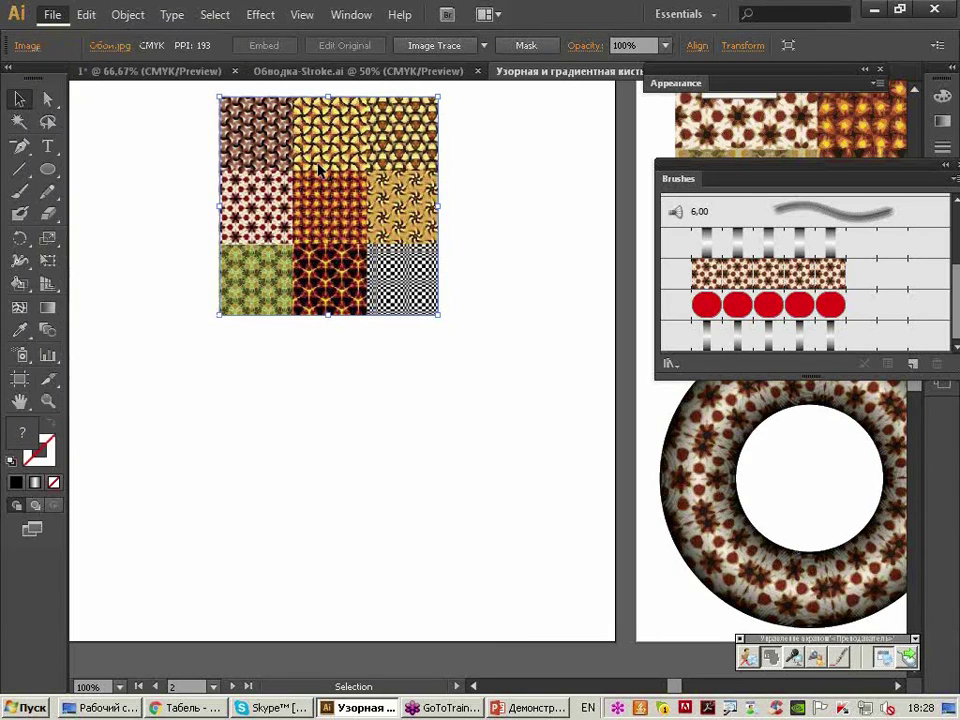
{"action": "key", "text": "Escape"}
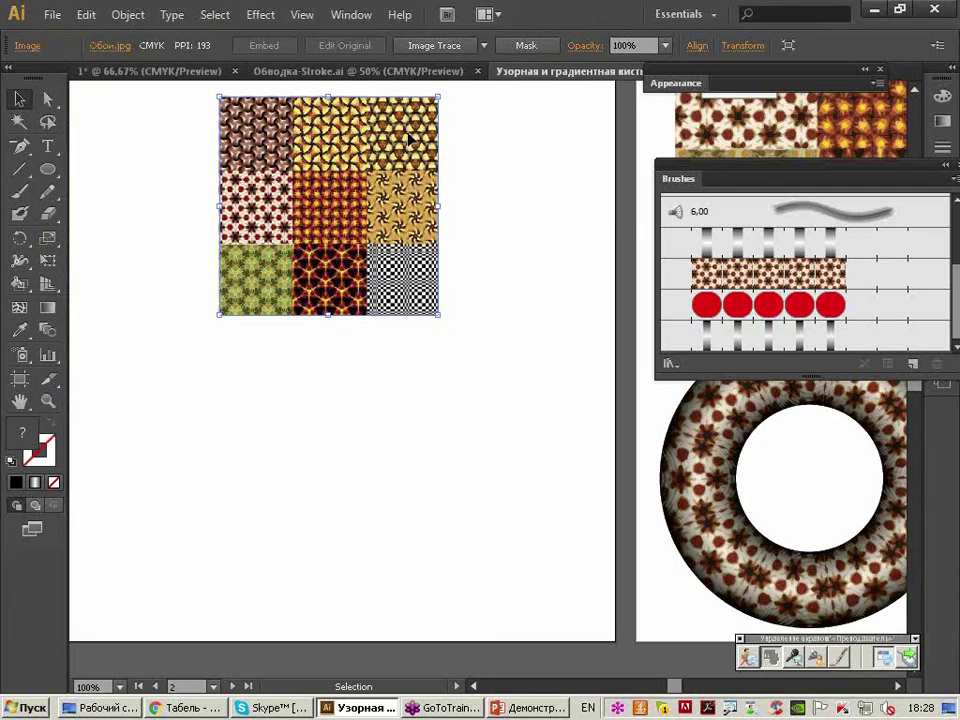
{"action": "left_click_drag", "start_coordinate": [410, 138], "coordinate": [401, 174]}
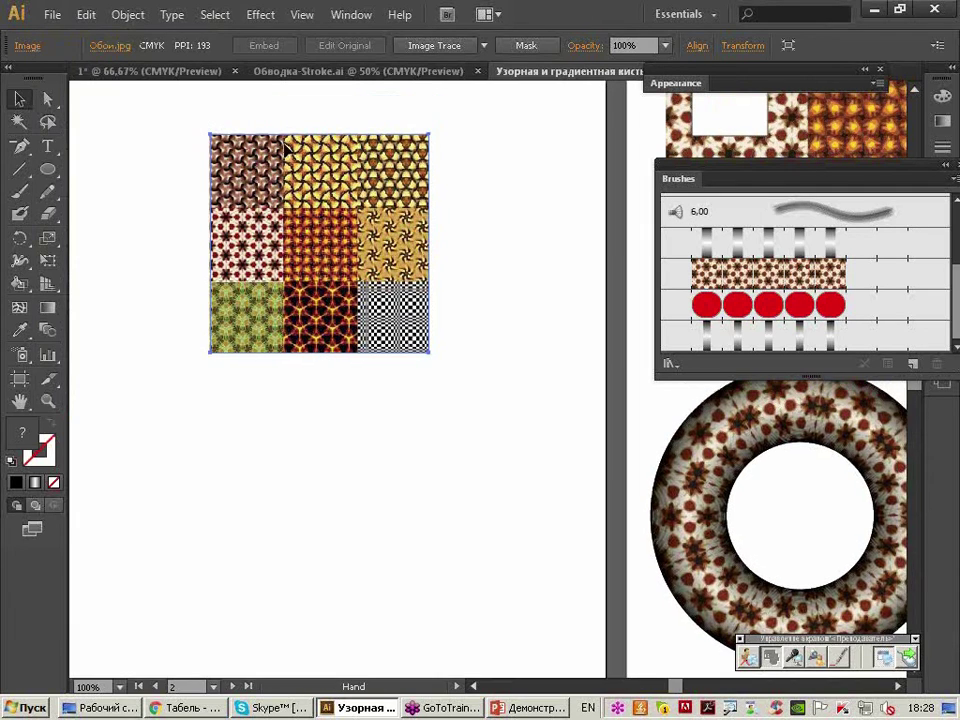
{"action": "left_click", "coordinate": [483, 48]}
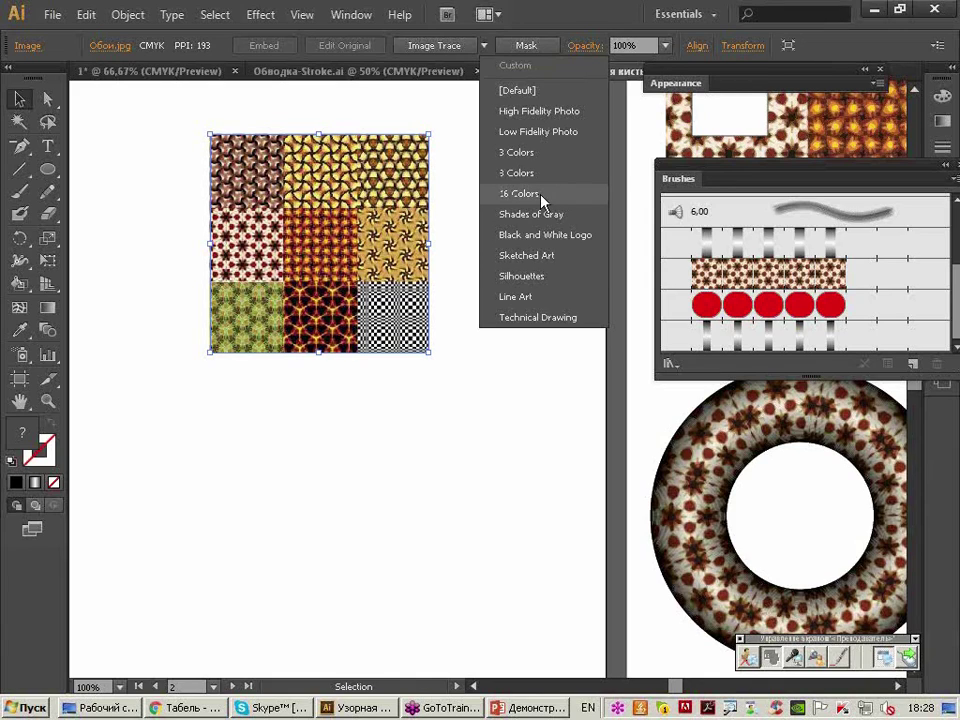
Trace the nine-tile image with the 16 Colors preset and expand it into vector paths.
{"action": "left_click", "coordinate": [365, 156]}
{"action": "left_click_drag", "start_coordinate": [360, 160], "coordinate": [343, 165]}
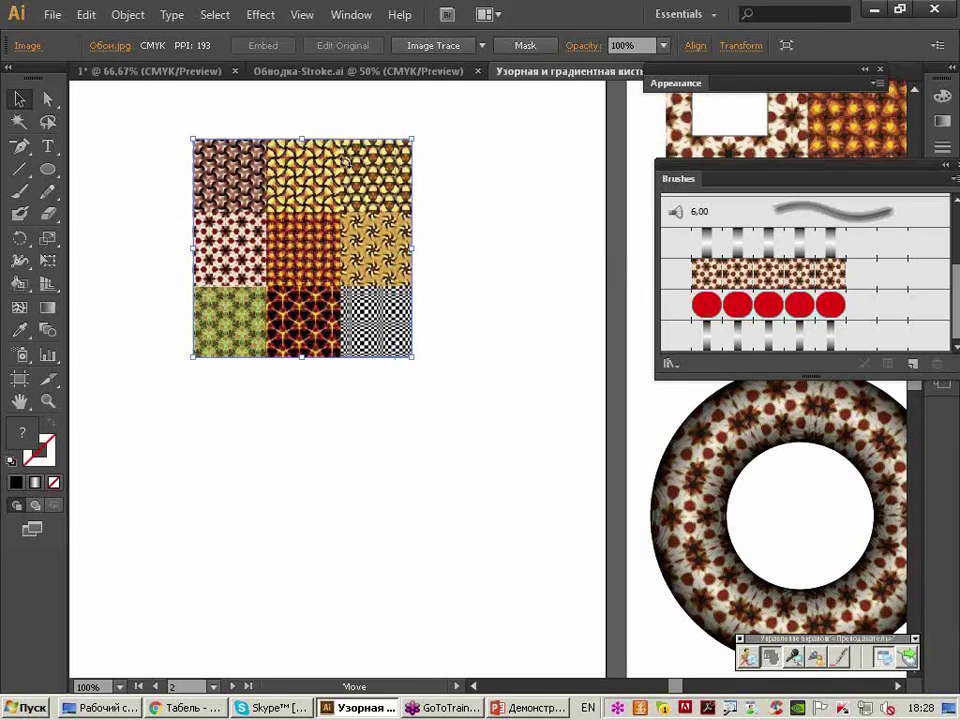
{"action": "left_click", "coordinate": [483, 46]}
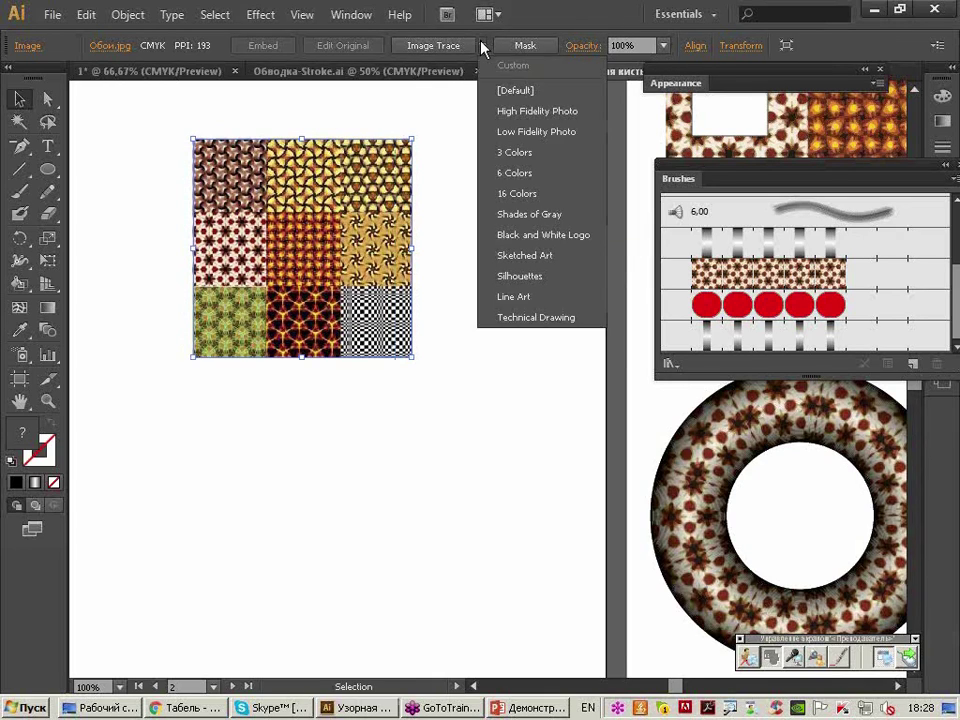
{"action": "left_click", "coordinate": [525, 194]}
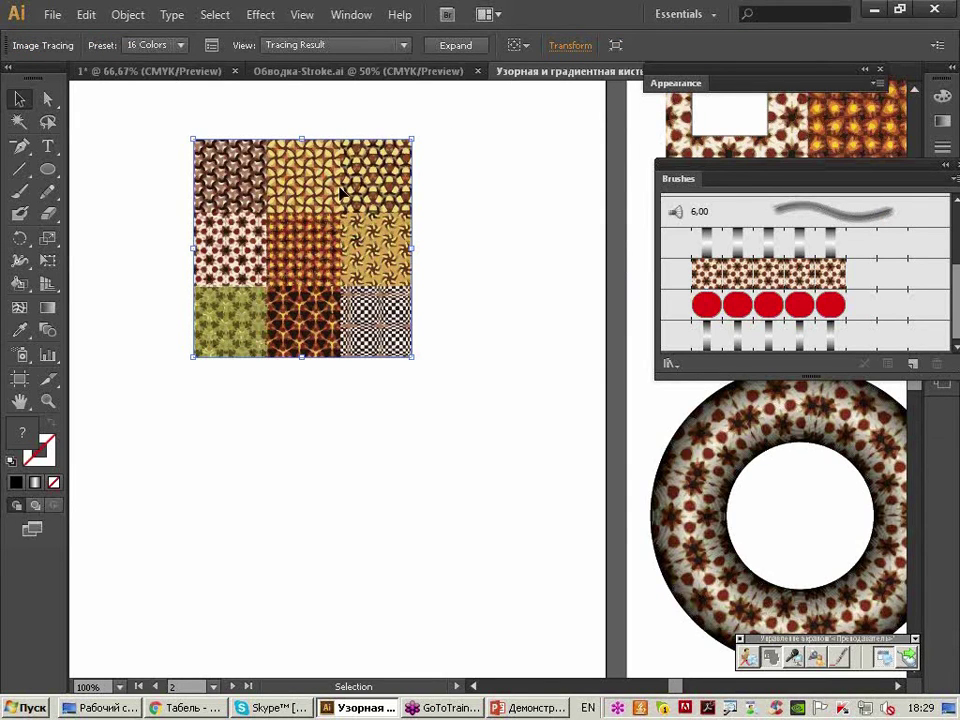
{"action": "left_click", "coordinate": [456, 45]}
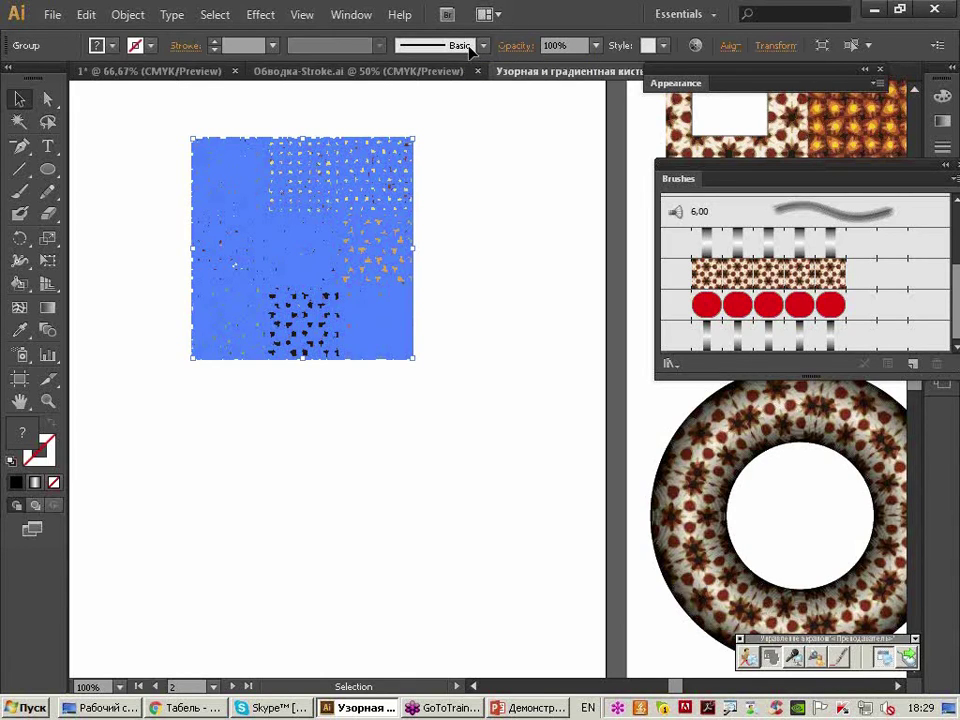
Select the traced mosaic artwork and try Object > Clipping Mask > Make on it.
{"action": "left_click", "coordinate": [455, 170]}
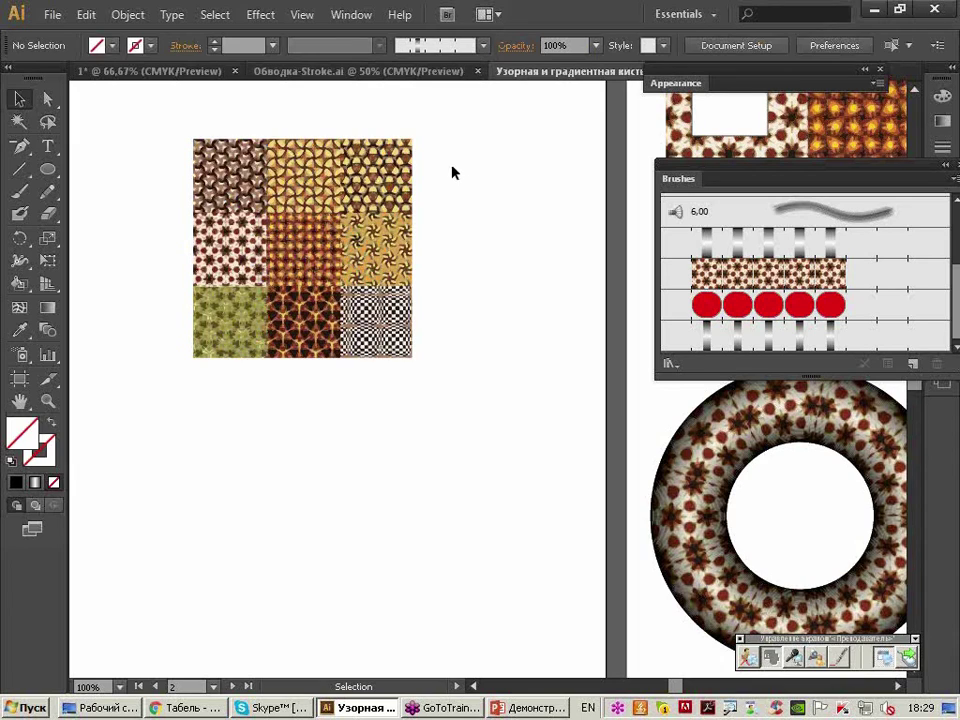
{"action": "scroll", "coordinate": [270, 250], "scroll_direction": "up", "scroll_amount": 1}
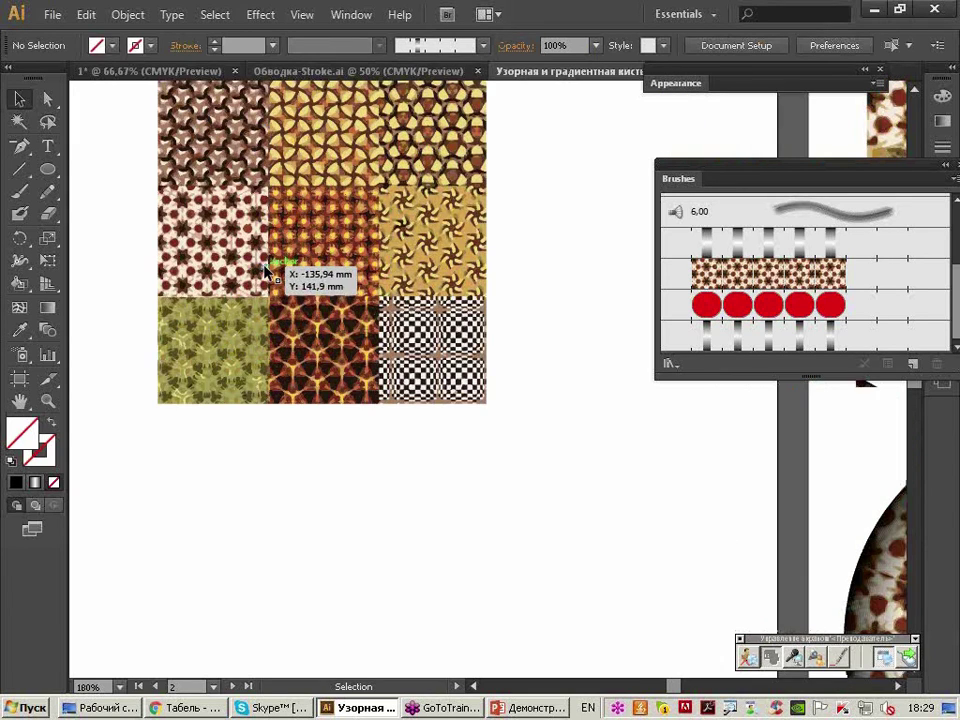
{"action": "left_click", "coordinate": [329, 327]}
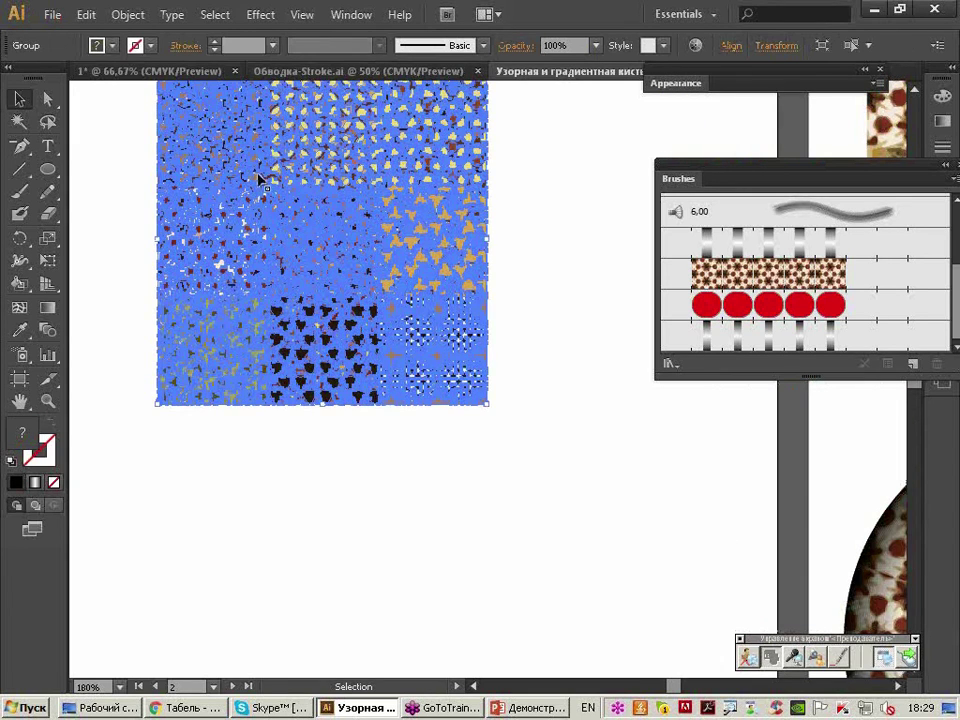
{"action": "left_click", "coordinate": [128, 14]}
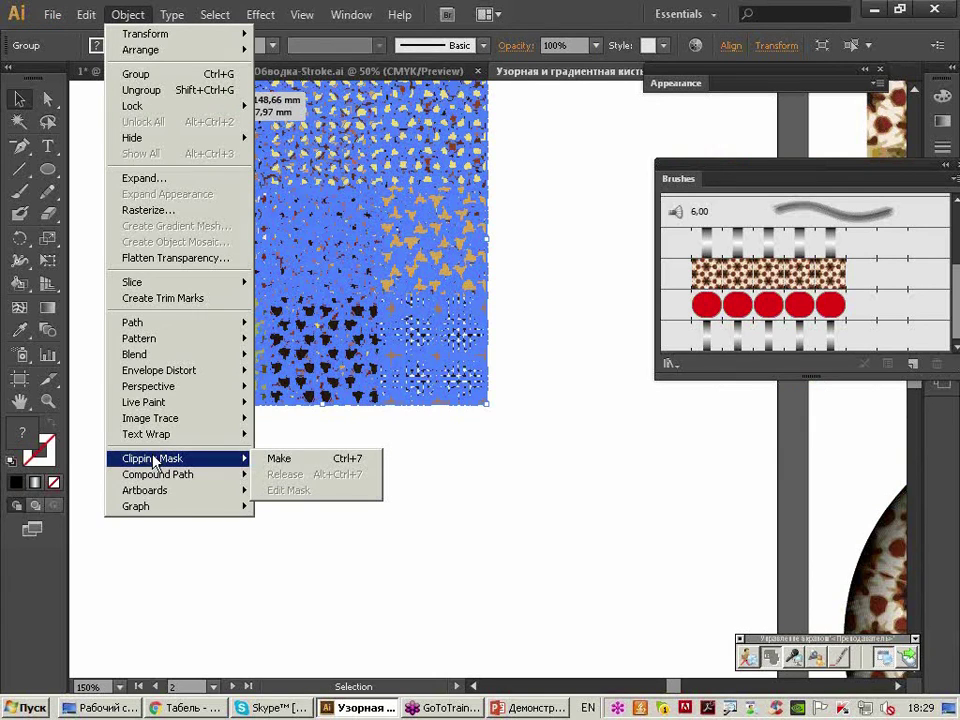
{"action": "mouse_move", "coordinate": [152, 458]}
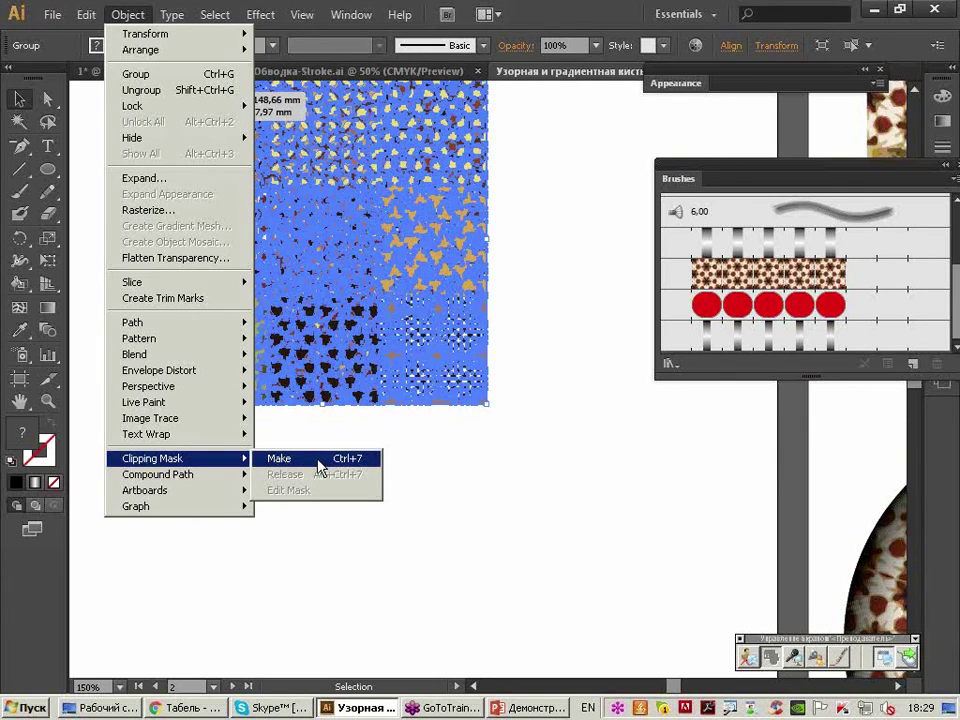
{"action": "left_click", "coordinate": [313, 465]}
{"action": "left_click", "coordinate": [483, 470]}
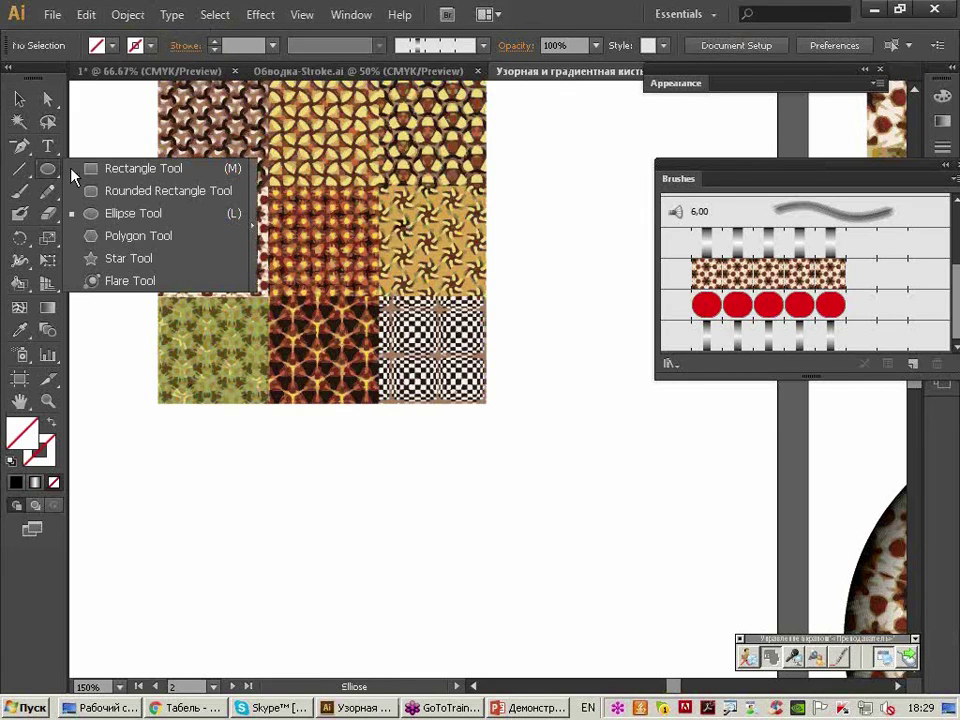
Draw a small default-coloured square over the top-middle tile and marquee-select it with the mosaic.
{"action": "left_click_drag", "start_coordinate": [47, 169], "coordinate": [92, 167]}
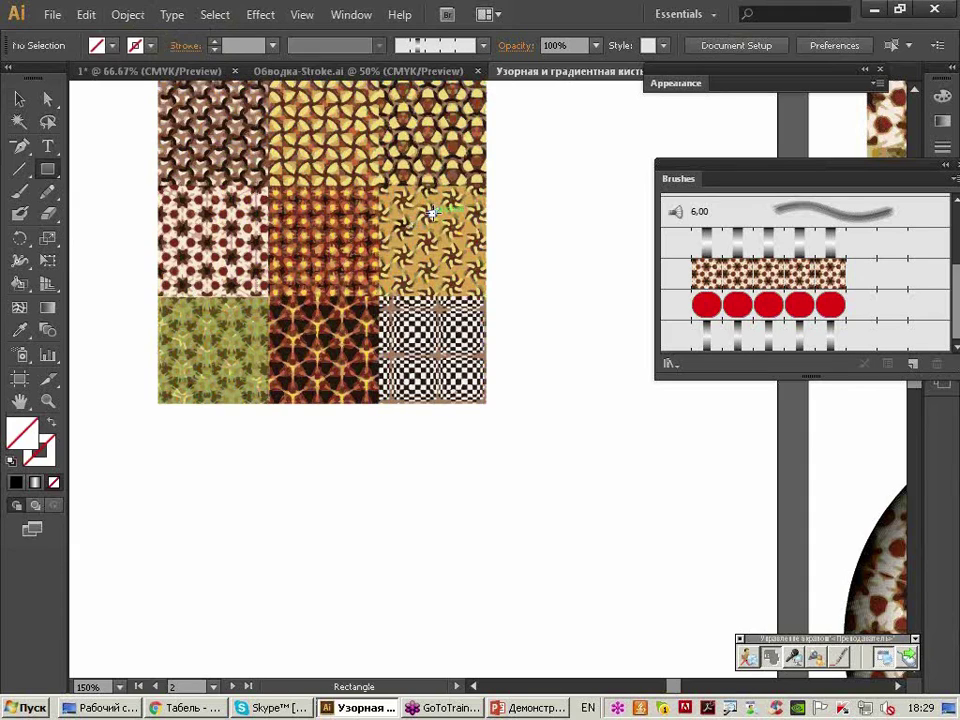
{"action": "scroll", "coordinate": [432, 212], "scroll_direction": "up", "scroll_amount": 1}
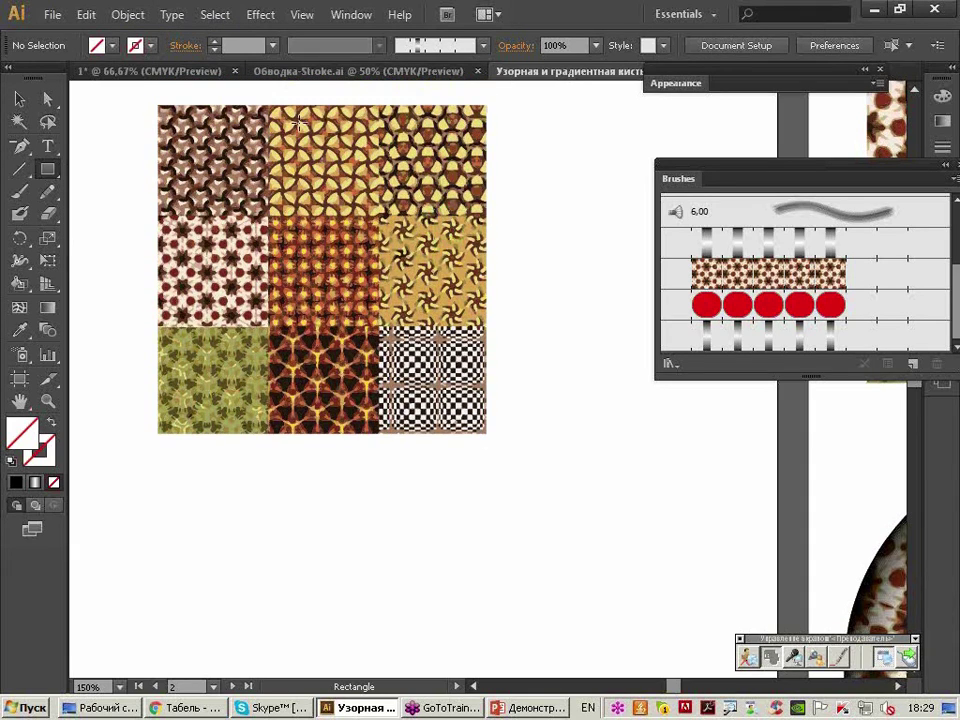
{"action": "left_click_drag", "start_coordinate": [298, 118], "coordinate": [356, 174]}
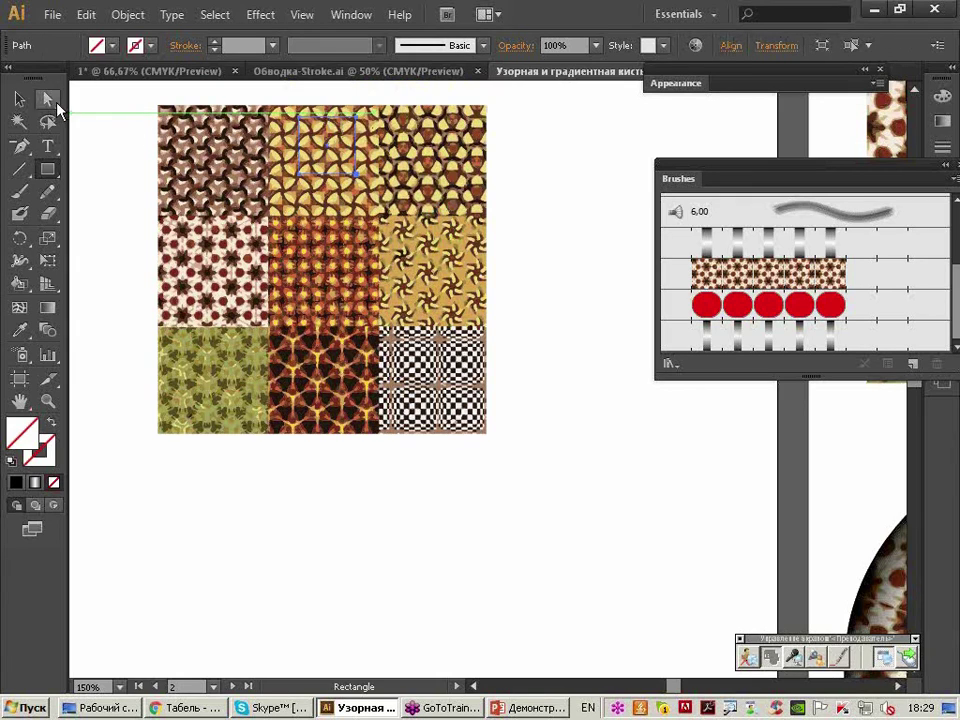
{"action": "key", "text": "d"}
{"action": "left_click", "coordinate": [20, 99]}
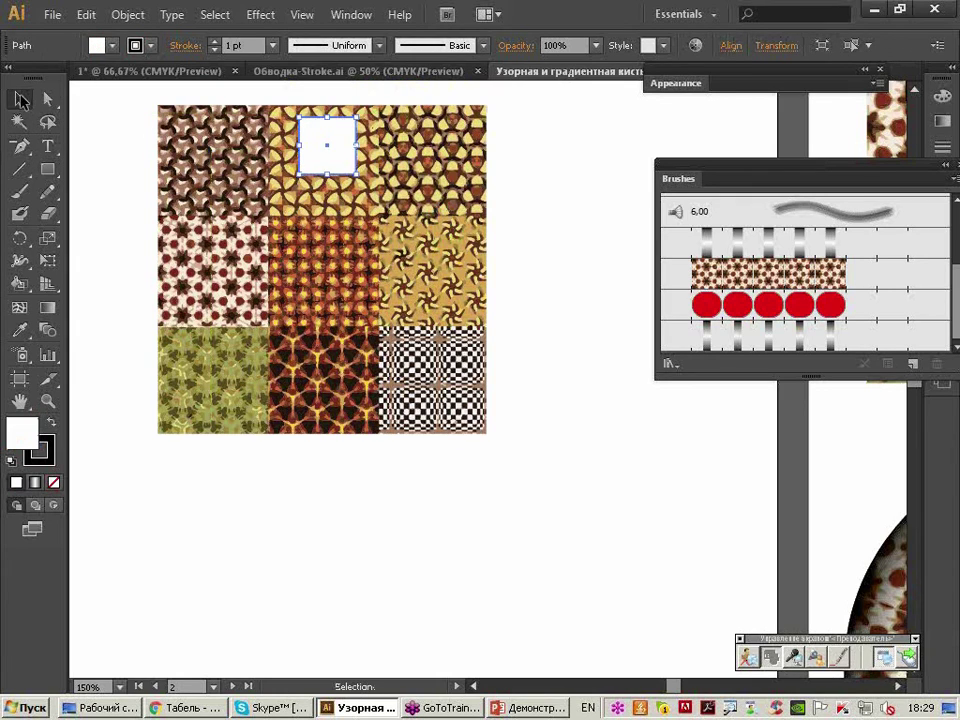
{"action": "left_click", "coordinate": [214, 96]}
{"action": "mouse_move", "coordinate": [150, 93]}
{"action": "left_mouse_down"}
{"action": "mouse_move", "coordinate": [490, 195]}
{"action": "mouse_move", "coordinate": [499, 426]}
{"action": "left_mouse_up"}
{"action": "left_click", "coordinate": [331, 17]}
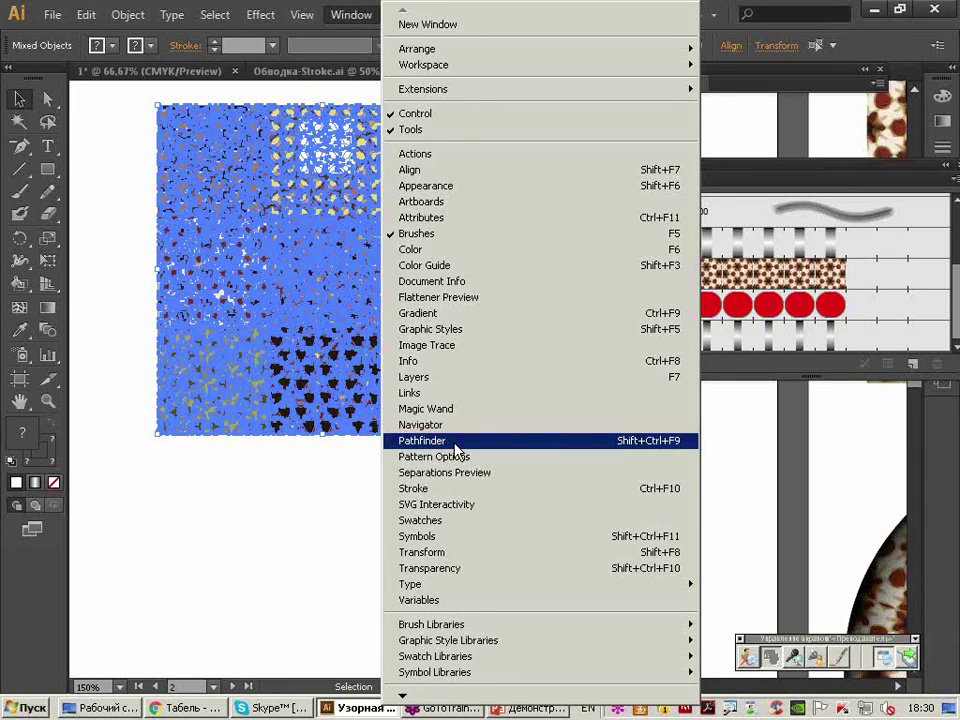
Crop the traced mosaic to the small square using Pathfinder's Crop.
{"action": "left_click", "coordinate": [456, 450]}
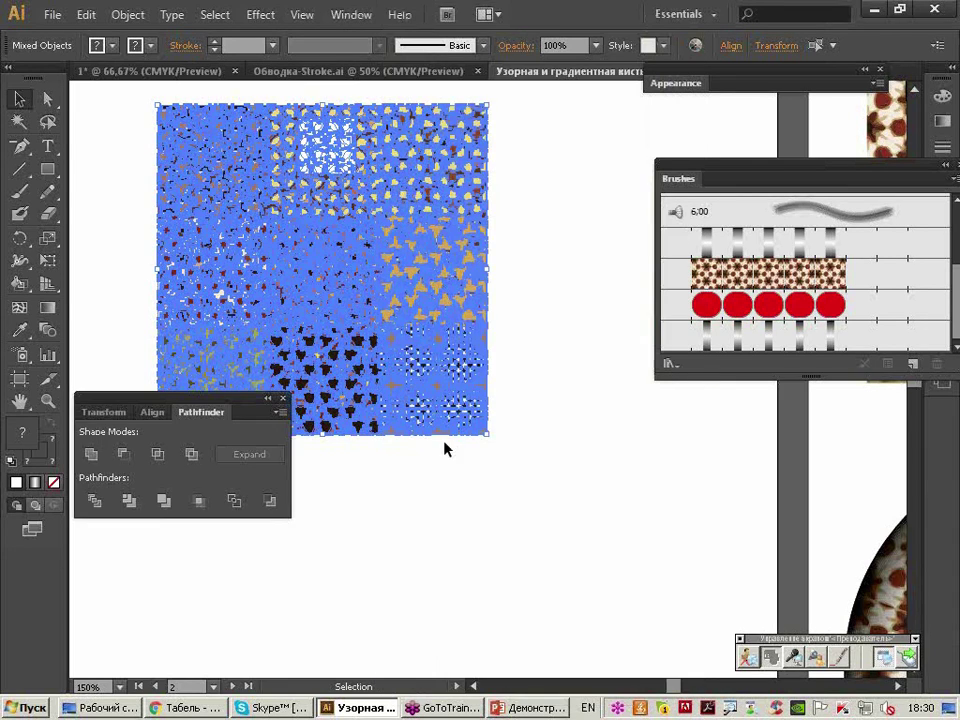
{"action": "mouse_move", "coordinate": [163, 400]}
{"action": "left_mouse_down"}
{"action": "mouse_move", "coordinate": [543, 152]}
{"action": "mouse_move", "coordinate": [548, 104]}
{"action": "left_mouse_up"}
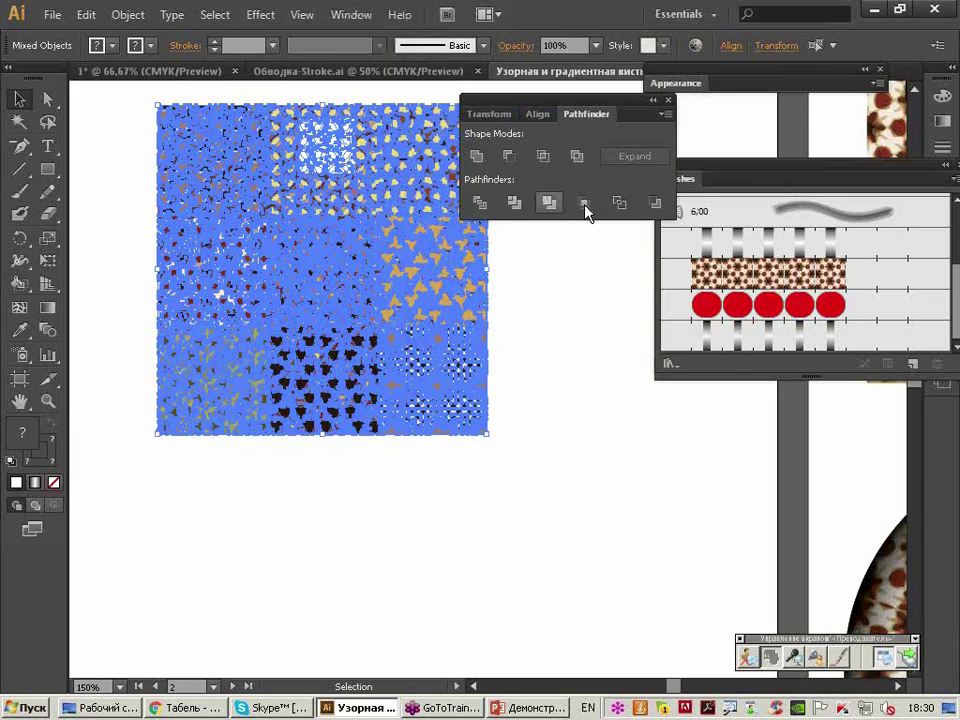
{"action": "left_click", "coordinate": [587, 206]}
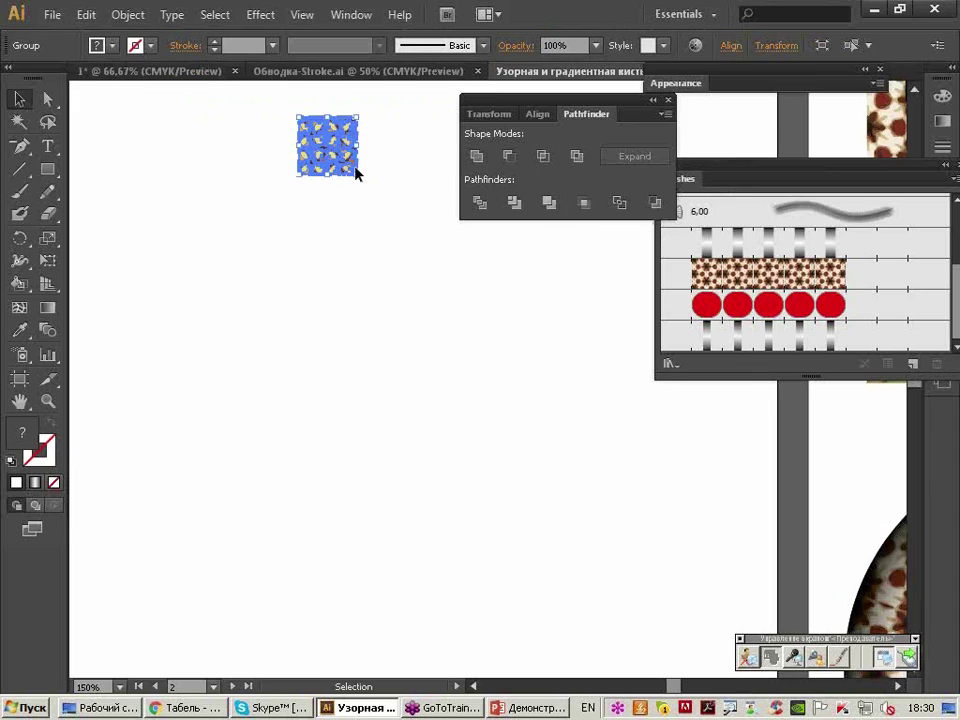
Make the cropped tile into a new pattern brush, Pattern Brush 5, with default options.
{"action": "left_click", "coordinate": [376, 130]}
{"action": "left_click", "coordinate": [350, 128]}
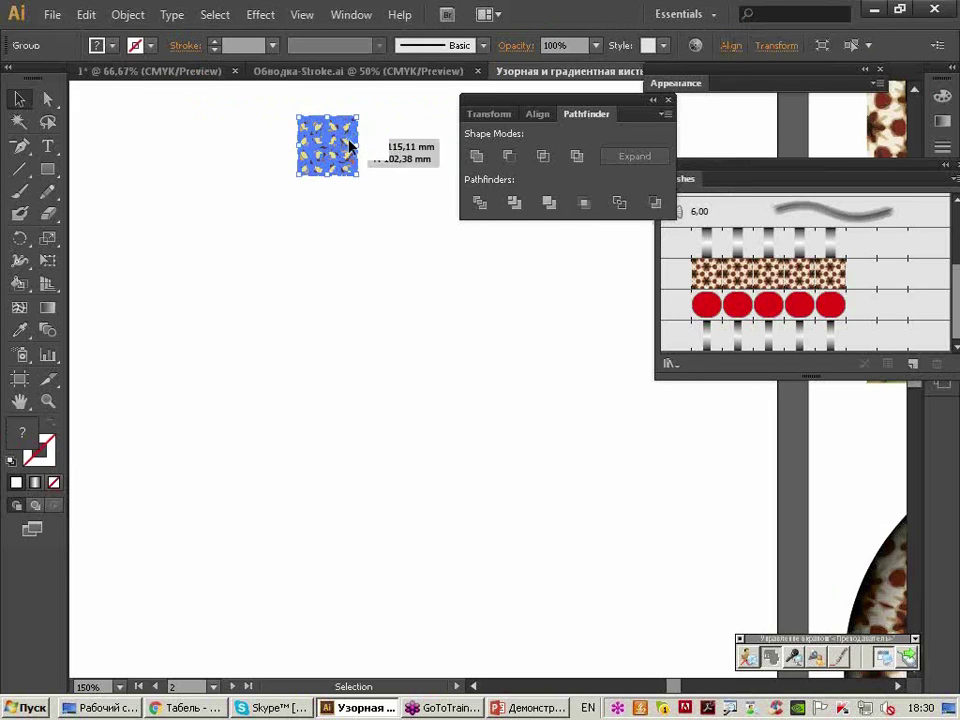
{"action": "left_click_drag", "start_coordinate": [503, 107], "coordinate": [448, 97]}
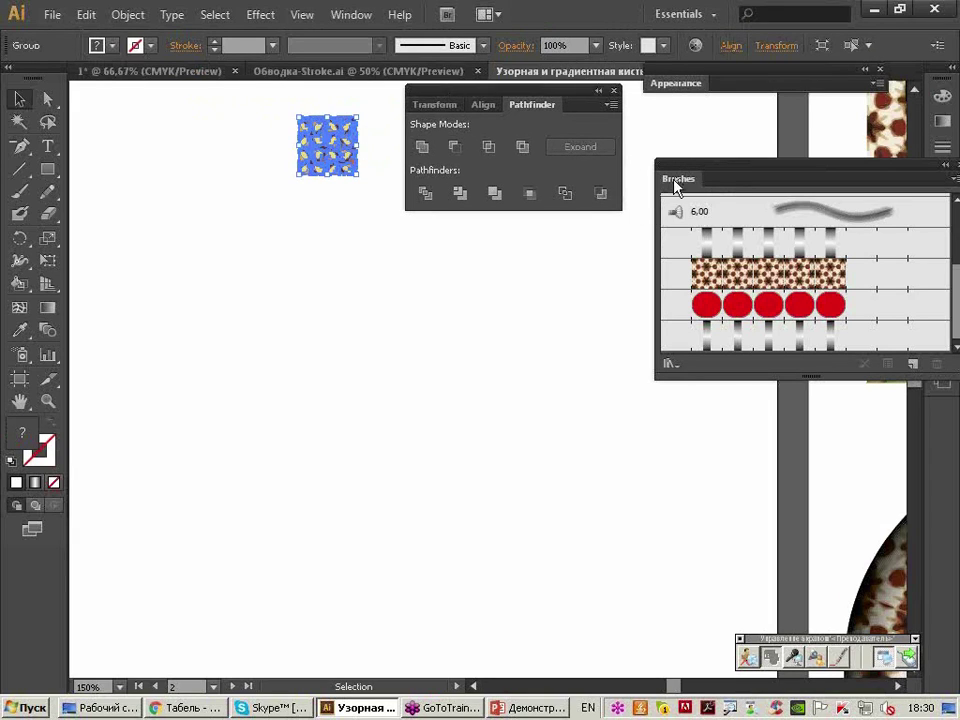
{"action": "left_click_drag", "start_coordinate": [676, 180], "coordinate": [611, 131]}
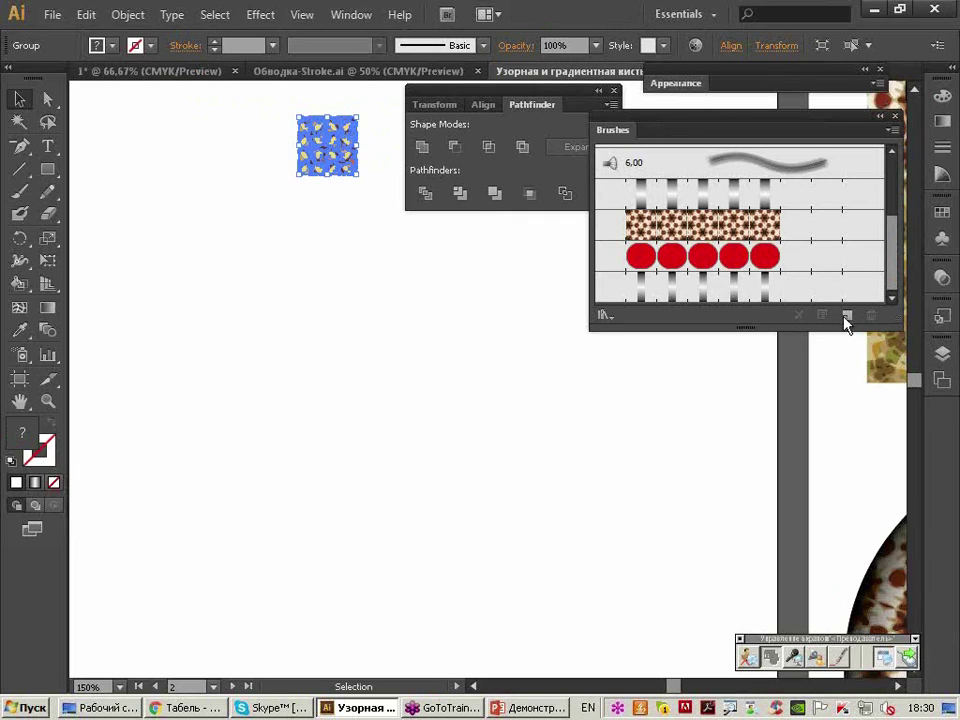
{"action": "left_click", "coordinate": [846, 317]}
{"action": "left_click", "coordinate": [411, 447]}
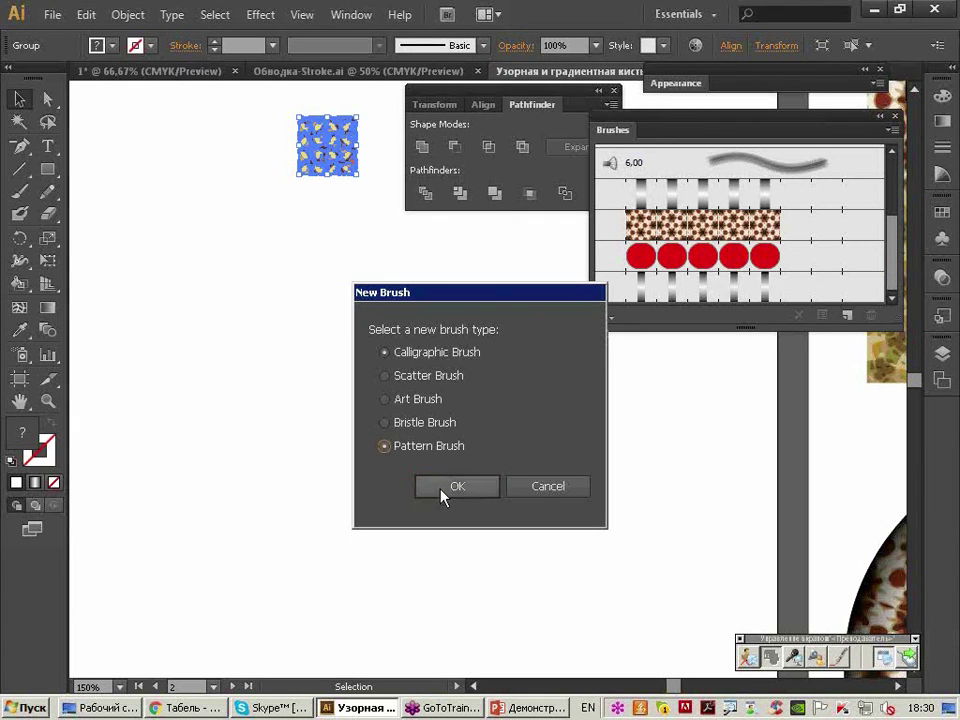
{"action": "left_click", "coordinate": [443, 488]}
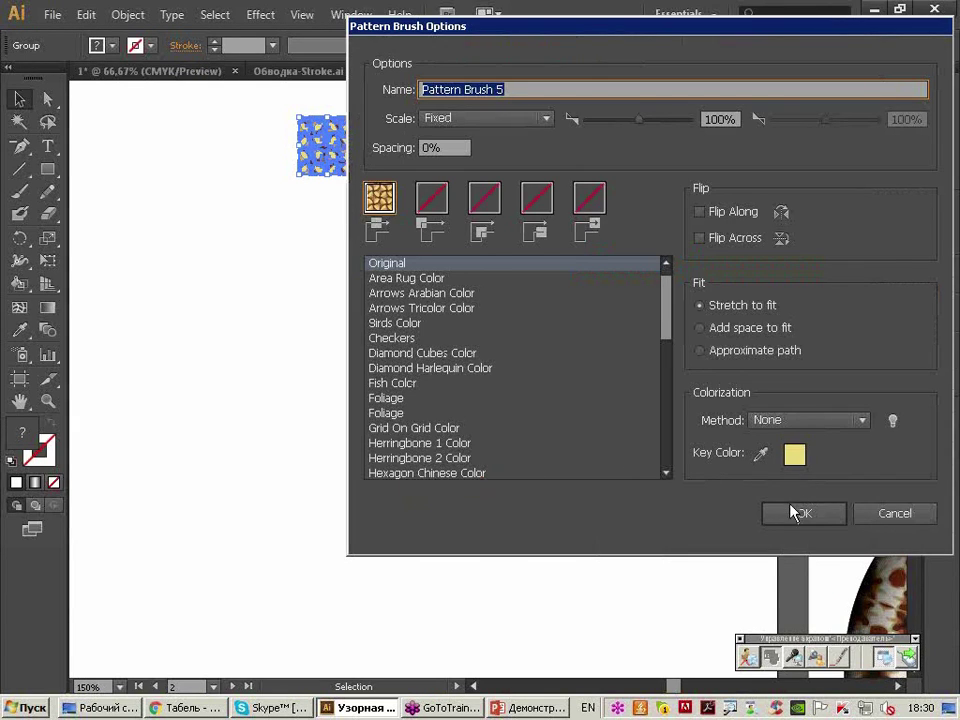
{"action": "left_click", "coordinate": [798, 512]}
{"action": "left_click", "coordinate": [258, 313]}
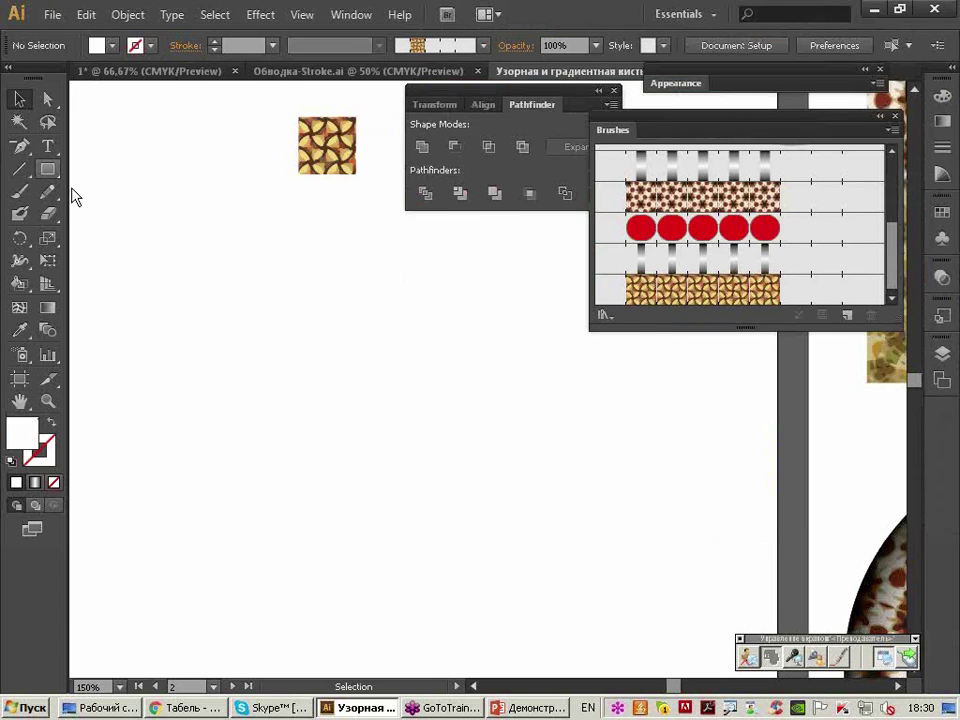
{"action": "left_click_drag", "start_coordinate": [47, 169], "coordinate": [110, 211]}
Draw a large circle and stroke it with Pattern Brush 5 to form a mosaic-tile ring.
{"action": "left_click_drag", "start_coordinate": [191, 263], "coordinate": [477, 546]}
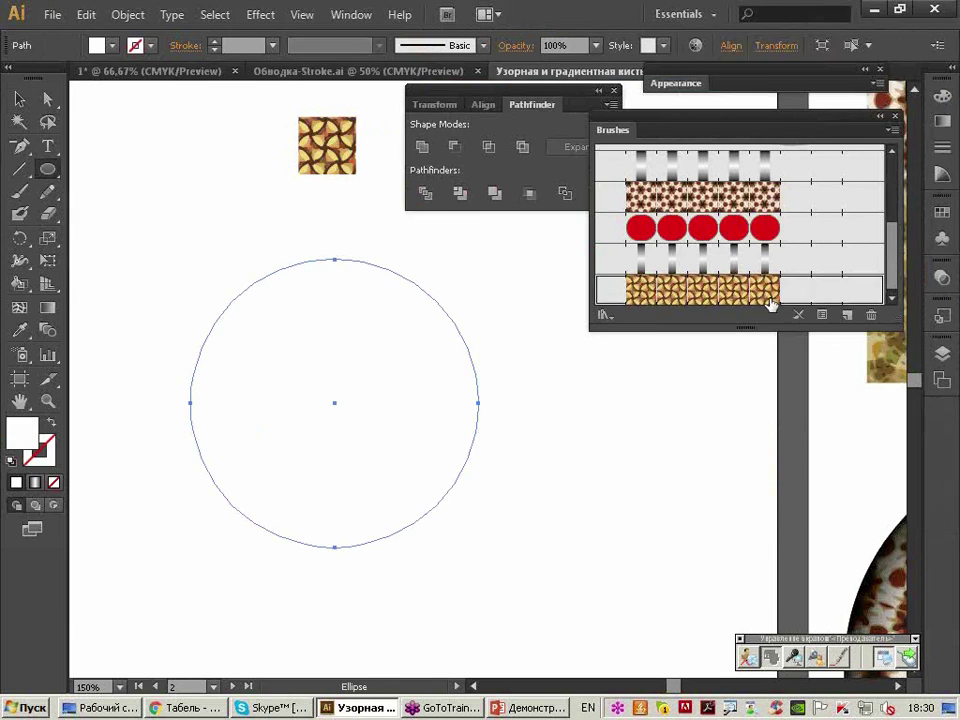
{"action": "left_click", "coordinate": [771, 294]}
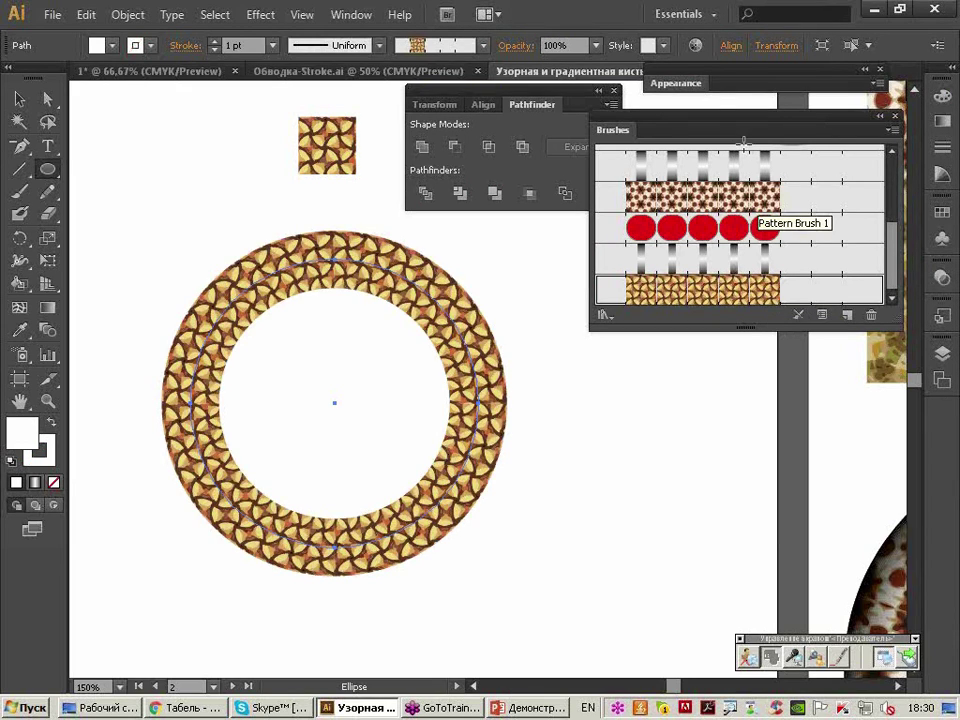
{"action": "left_click_drag", "start_coordinate": [680, 84], "coordinate": [415, 244]}
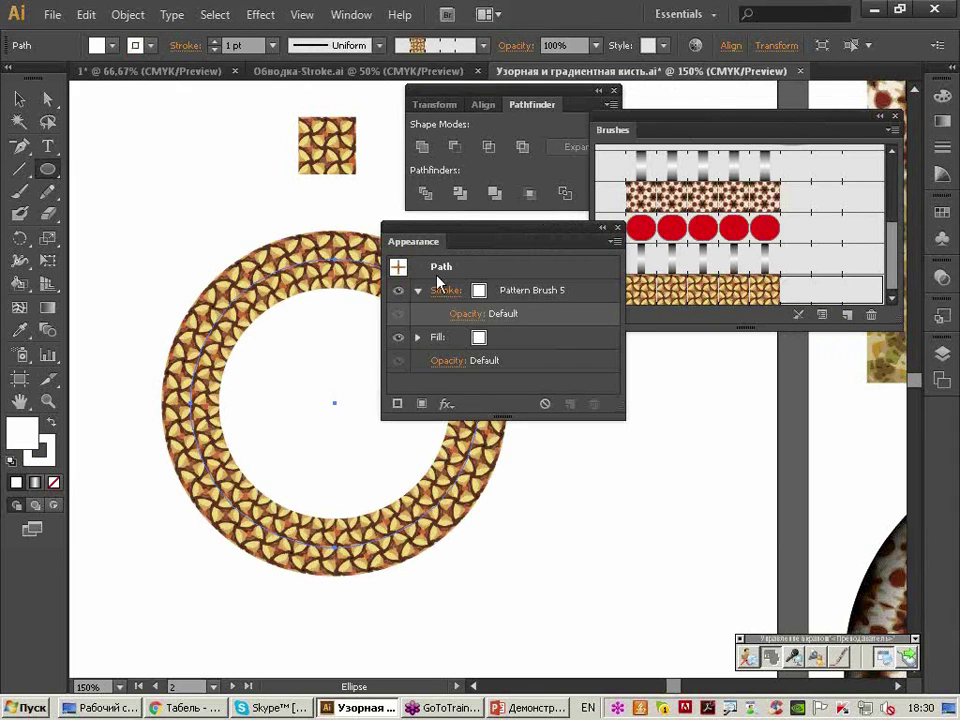
{"action": "left_click", "coordinate": [615, 243]}
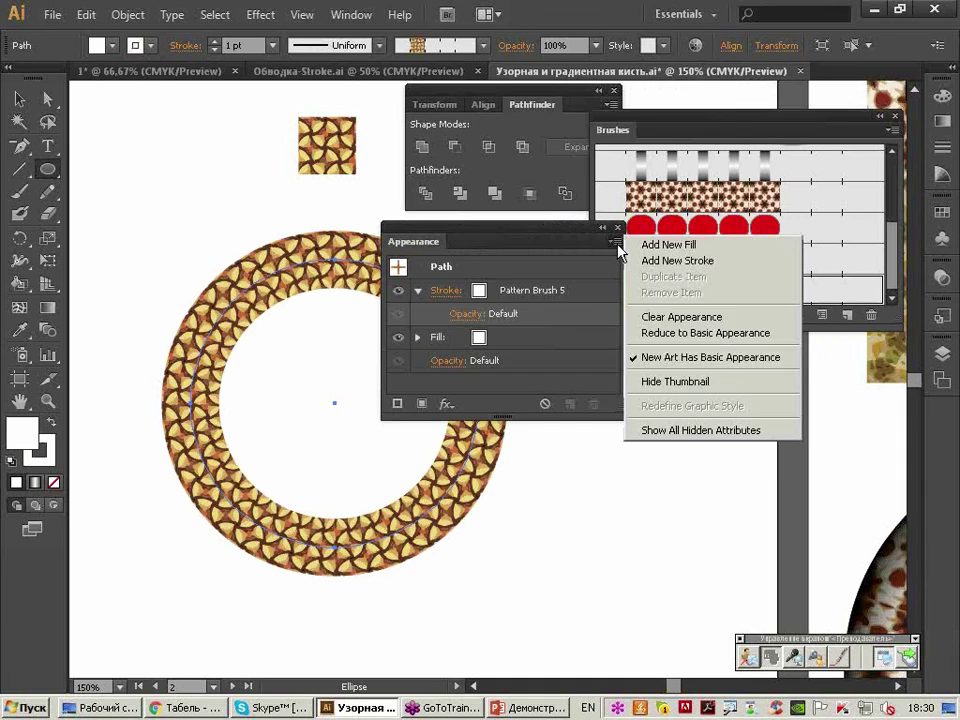
Add a second stroke to the mosaic ring and apply the grey gradient Pattern Brush 2 to it.
{"action": "left_click", "coordinate": [654, 262]}
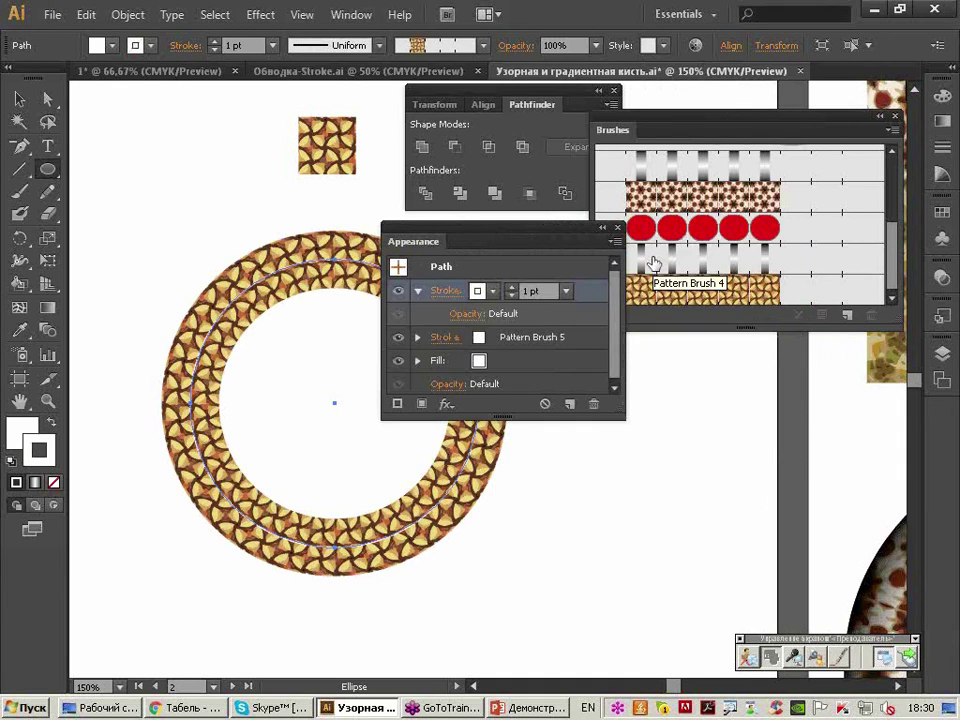
{"action": "left_click", "coordinate": [494, 291]}
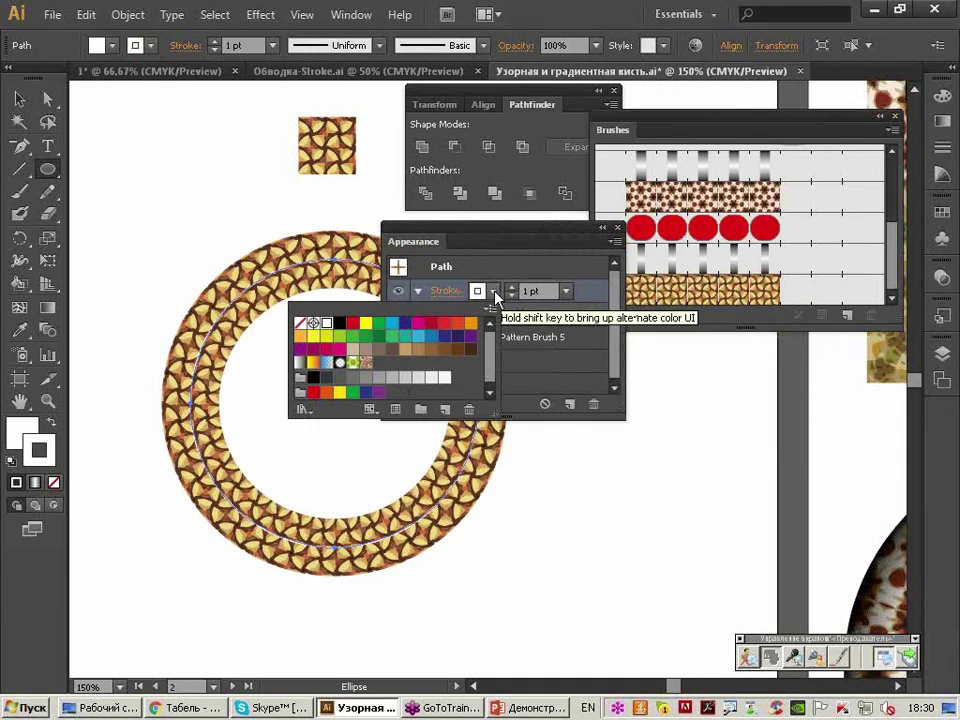
{"action": "left_click", "coordinate": [494, 292]}
{"action": "left_click", "coordinate": [494, 292]}
{"action": "left_click_drag", "start_coordinate": [440, 241], "coordinate": [564, 448]}
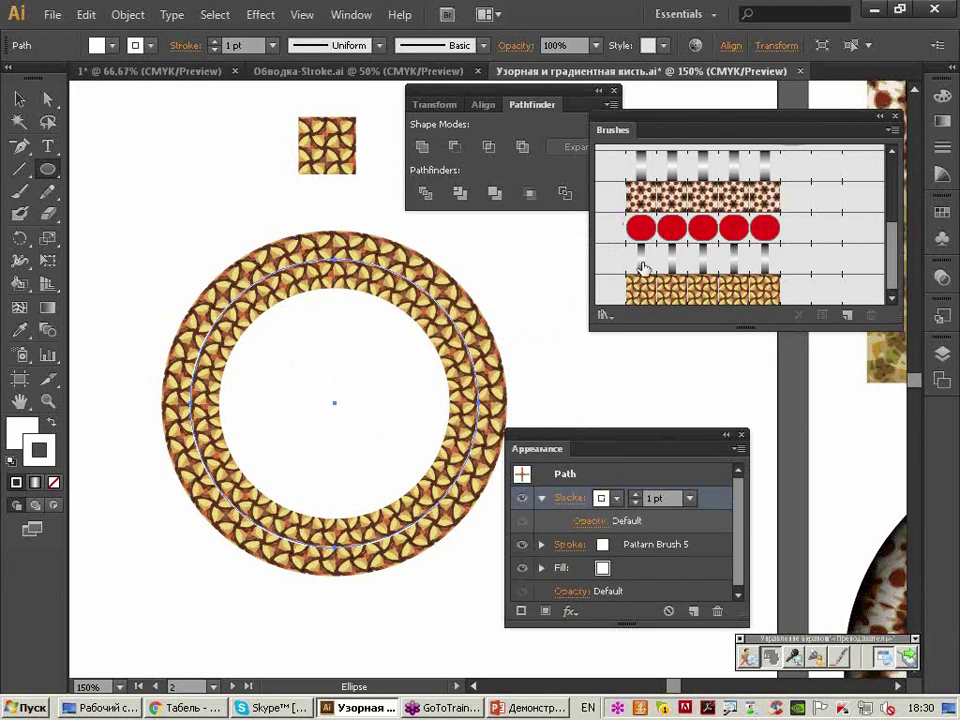
{"action": "left_click", "coordinate": [652, 260]}
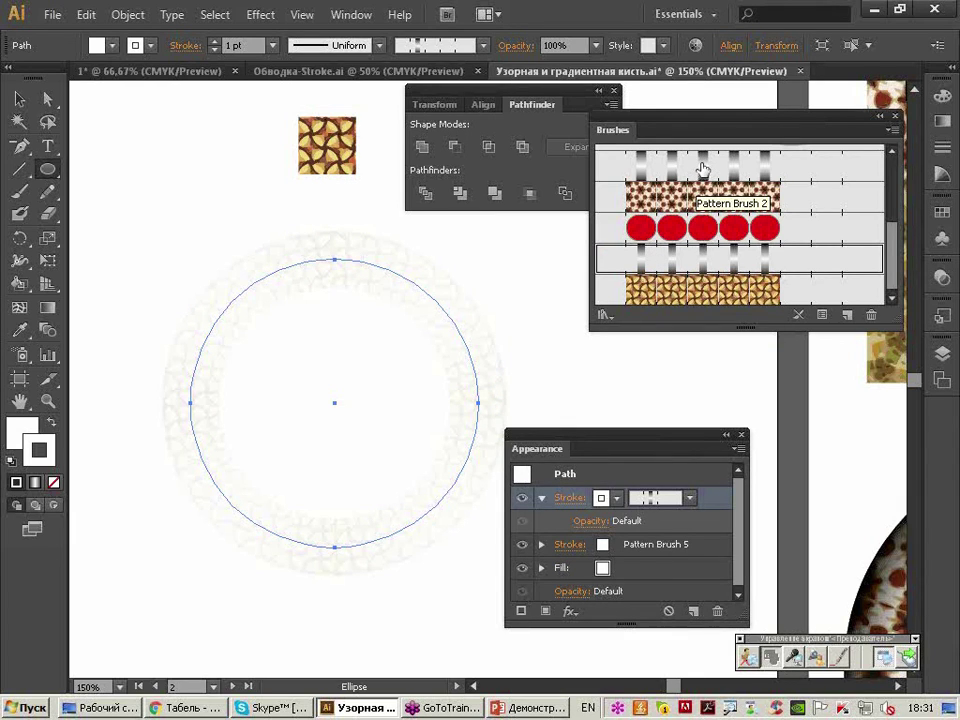
{"action": "left_click", "coordinate": [703, 169]}
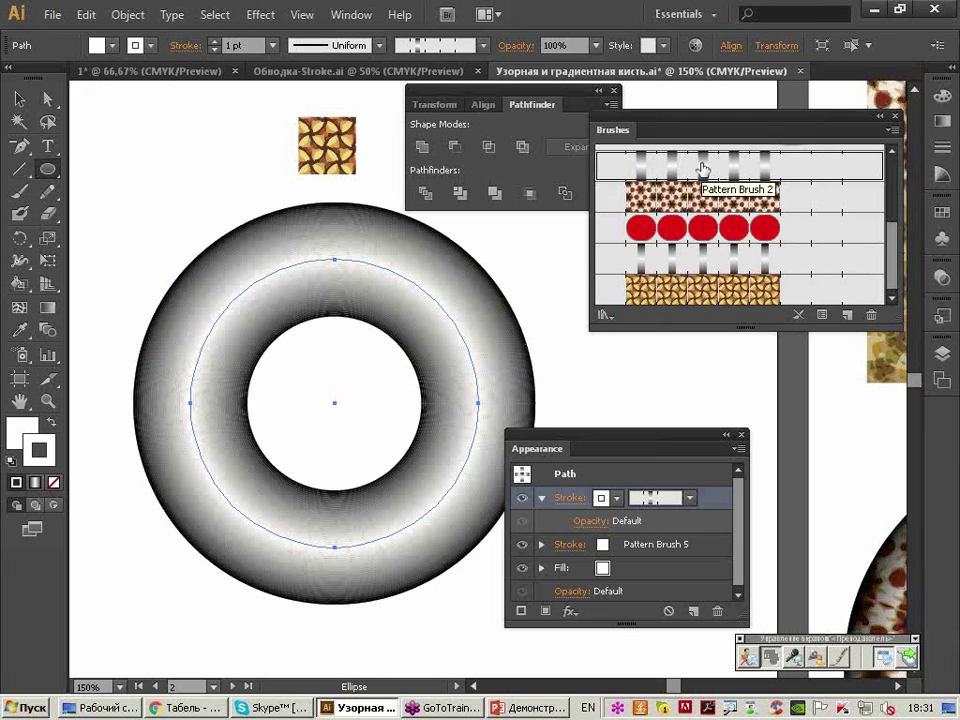
{"action": "left_click_drag", "start_coordinate": [536, 436], "coordinate": [462, 200]}
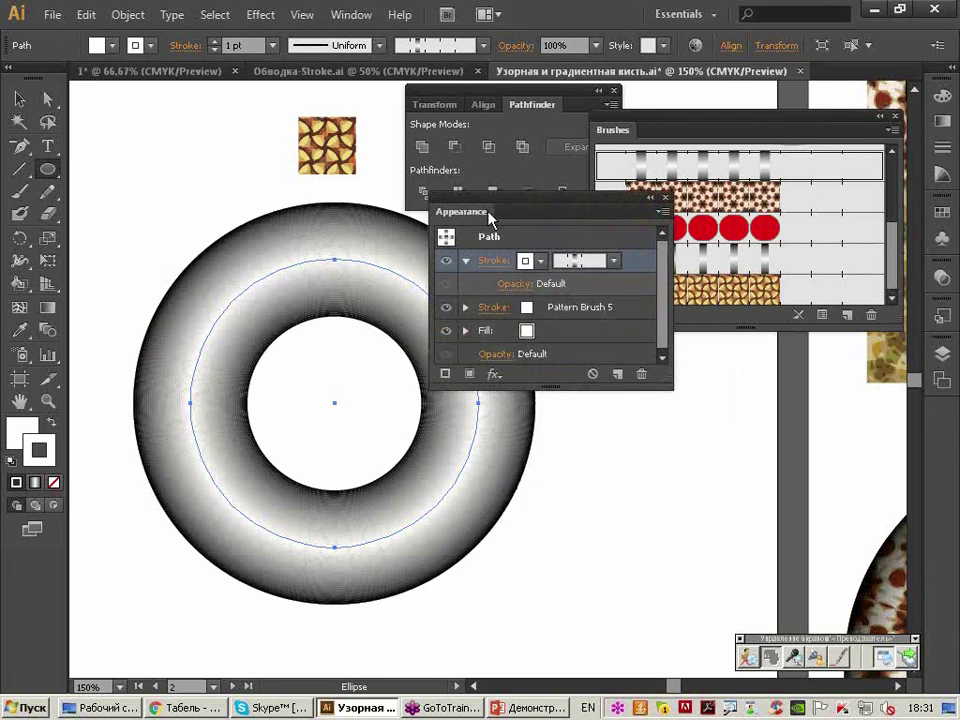
Select the Pattern Brush 2 gradient stroke in the Appearance panel.
{"action": "left_click", "coordinate": [530, 312]}
{"action": "left_click", "coordinate": [526, 308]}
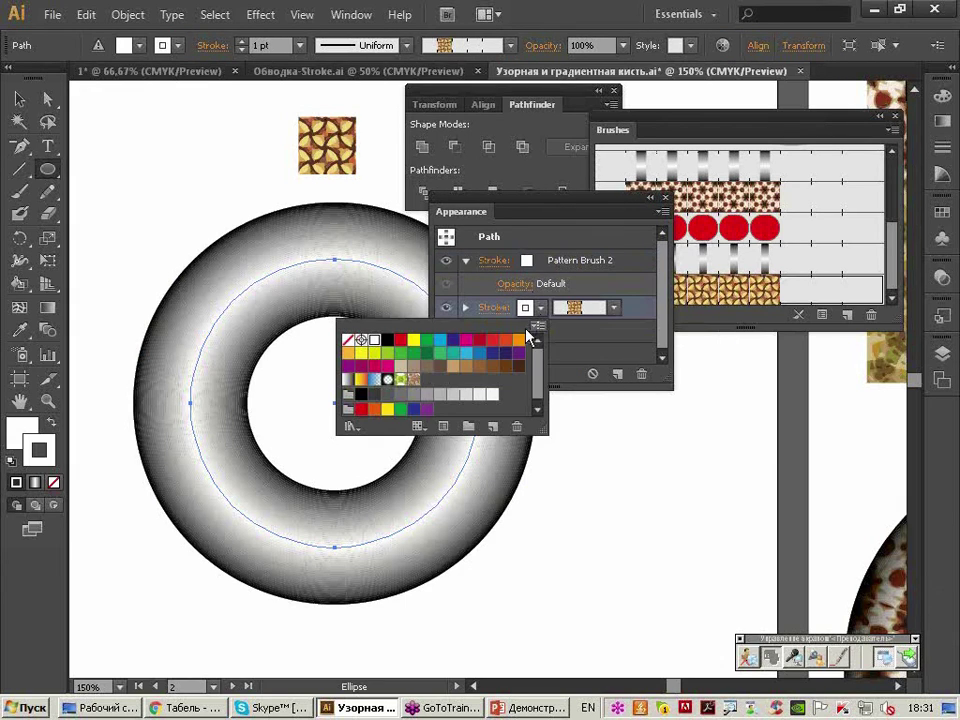
{"action": "key", "text": "Escape"}
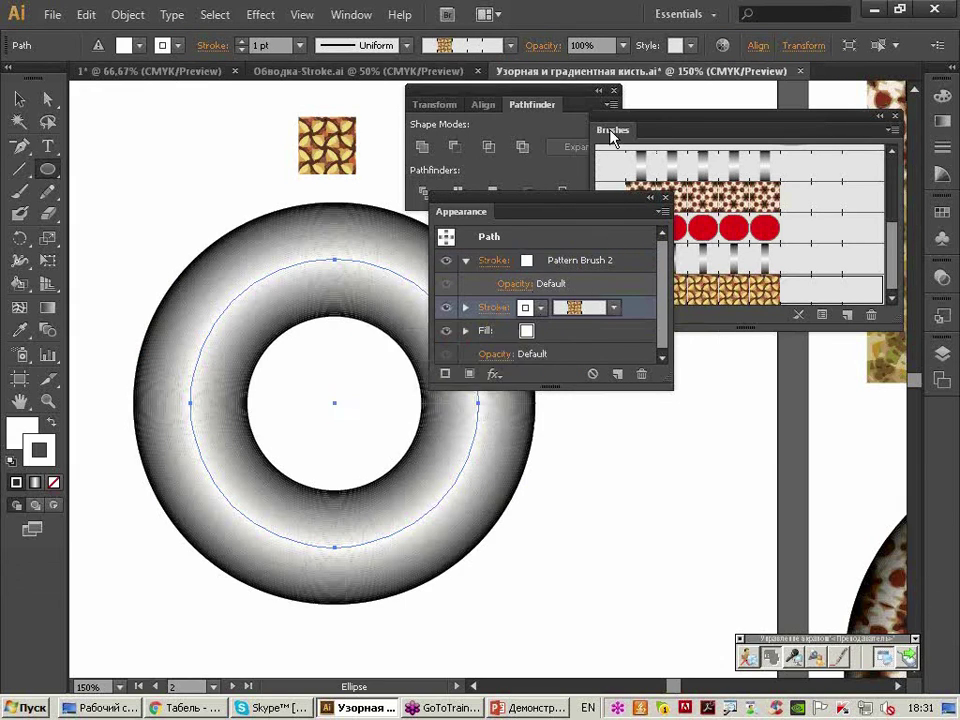
{"action": "key", "text": "F5"}
{"action": "key", "text": "F5"}
{"action": "left_click_drag", "start_coordinate": [480, 211], "coordinate": [468, 185]}
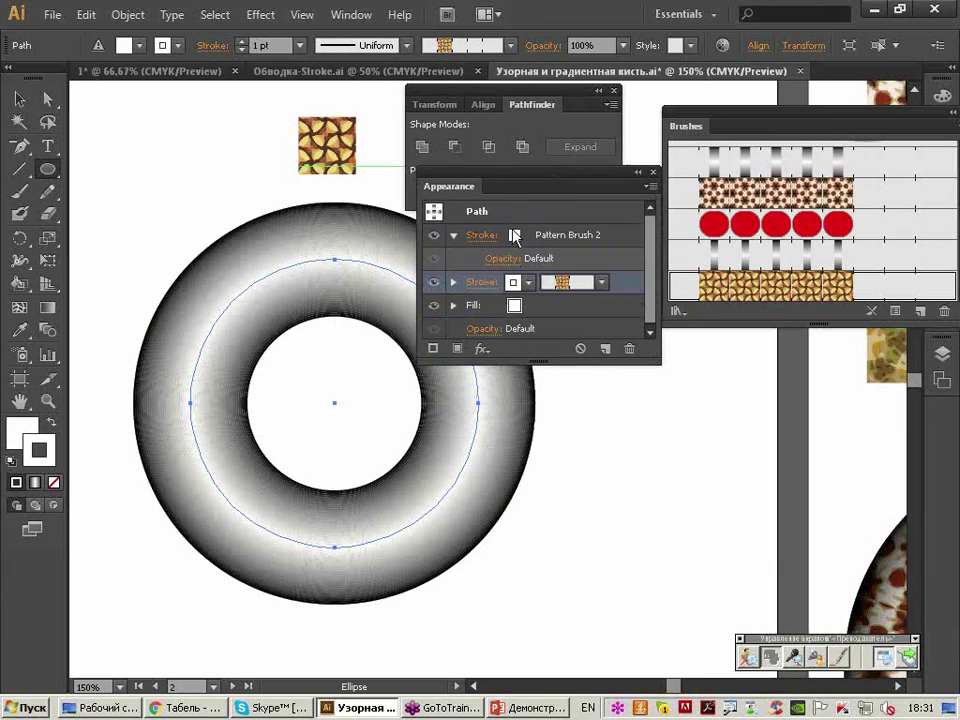
{"action": "left_click", "coordinate": [489, 239]}
{"action": "left_click", "coordinate": [487, 240]}
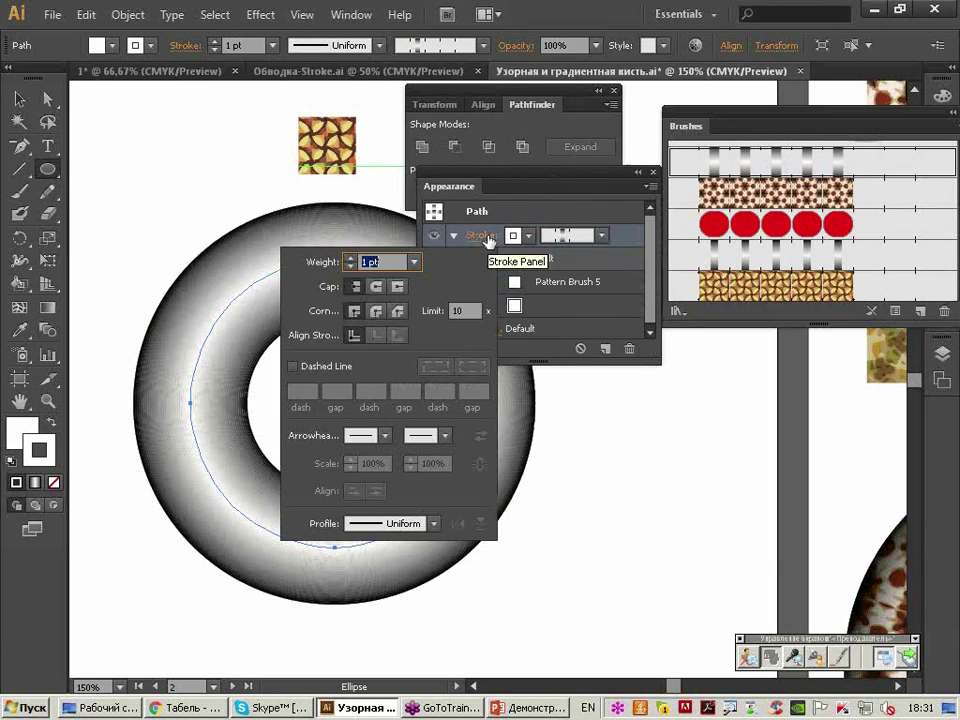
{"action": "key", "text": "Escape"}
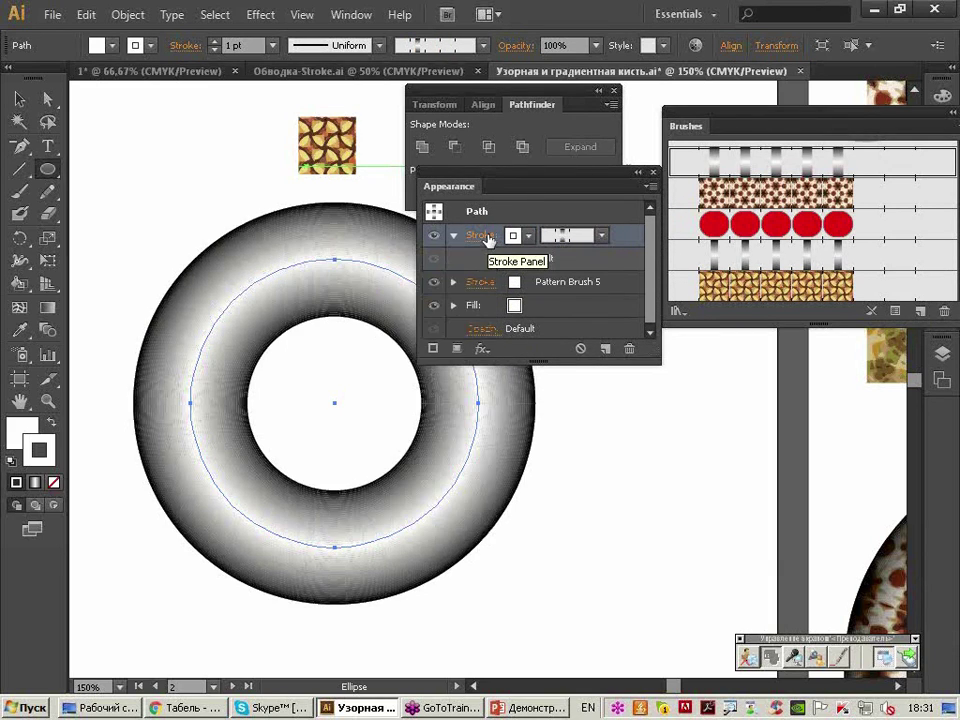
{"action": "left_click_drag", "start_coordinate": [500, 187], "coordinate": [510, 160]}
Change the gradient stroke's blend mode from Normal to Multiply.
{"action": "left_click", "coordinate": [512, 231]}
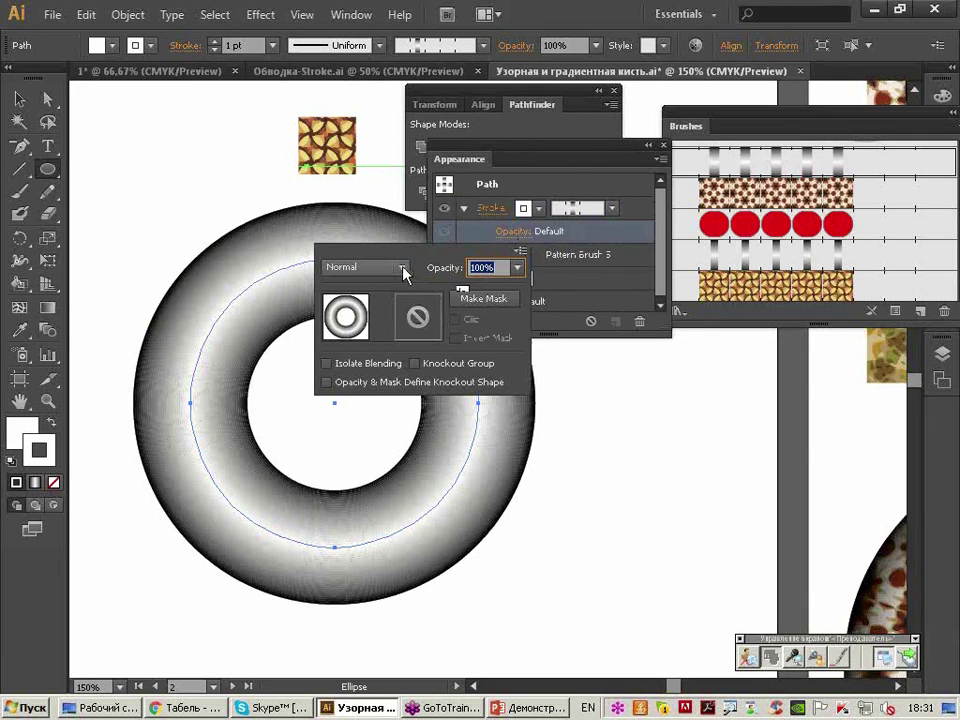
{"action": "left_click", "coordinate": [401, 268]}
{"action": "left_click", "coordinate": [363, 333]}
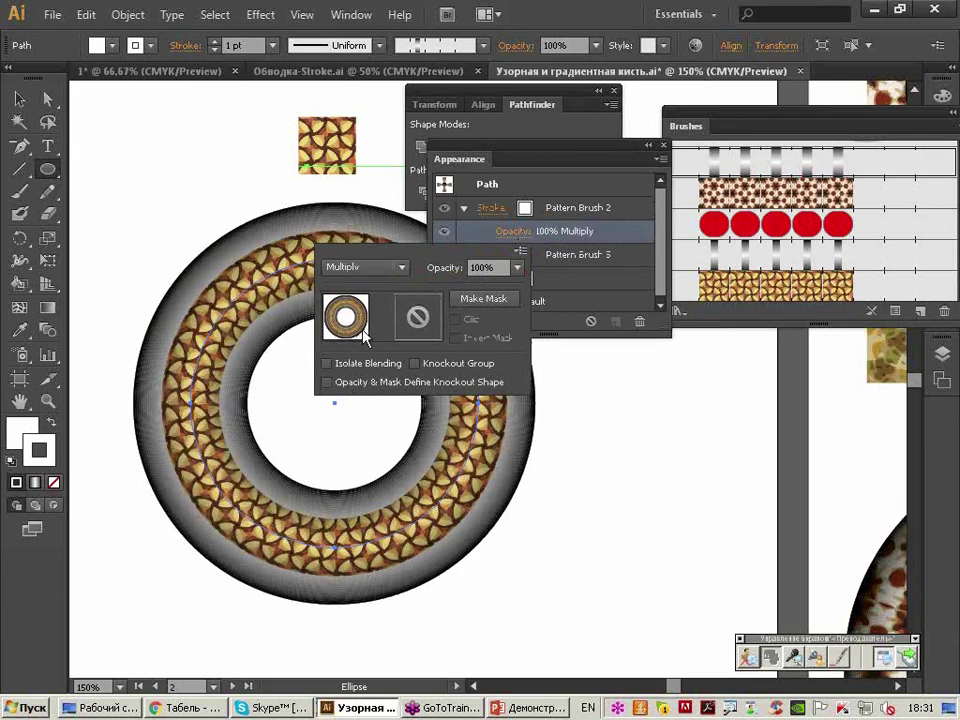
{"action": "left_click", "coordinate": [544, 186]}
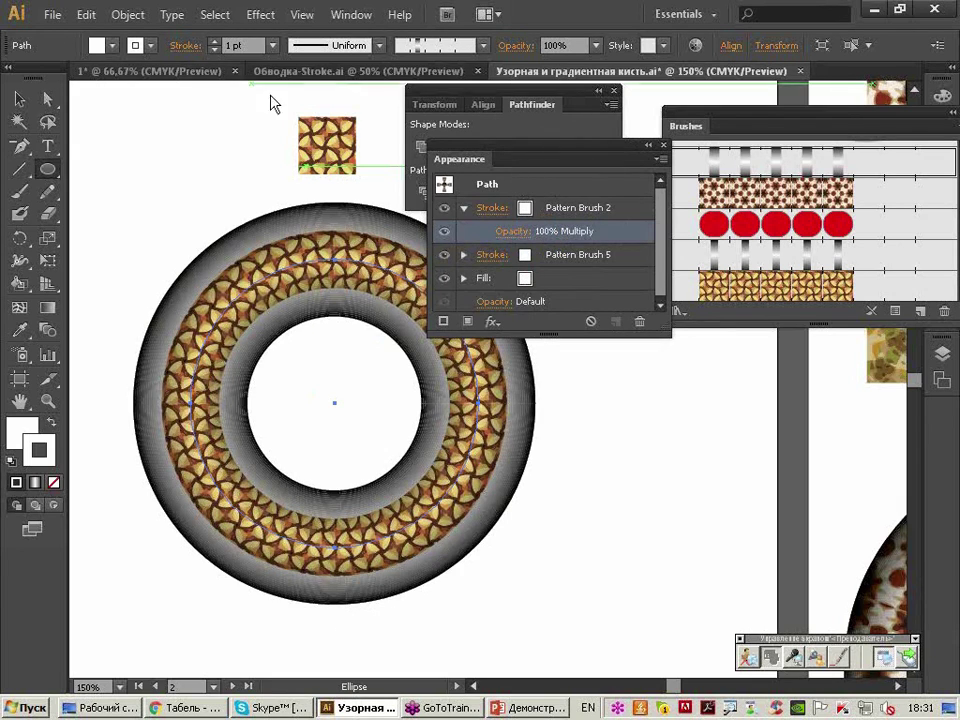
Reduce the stroke weight to 0,75 pt, then to 0,5 pt.
{"action": "left_click", "coordinate": [272, 45]}
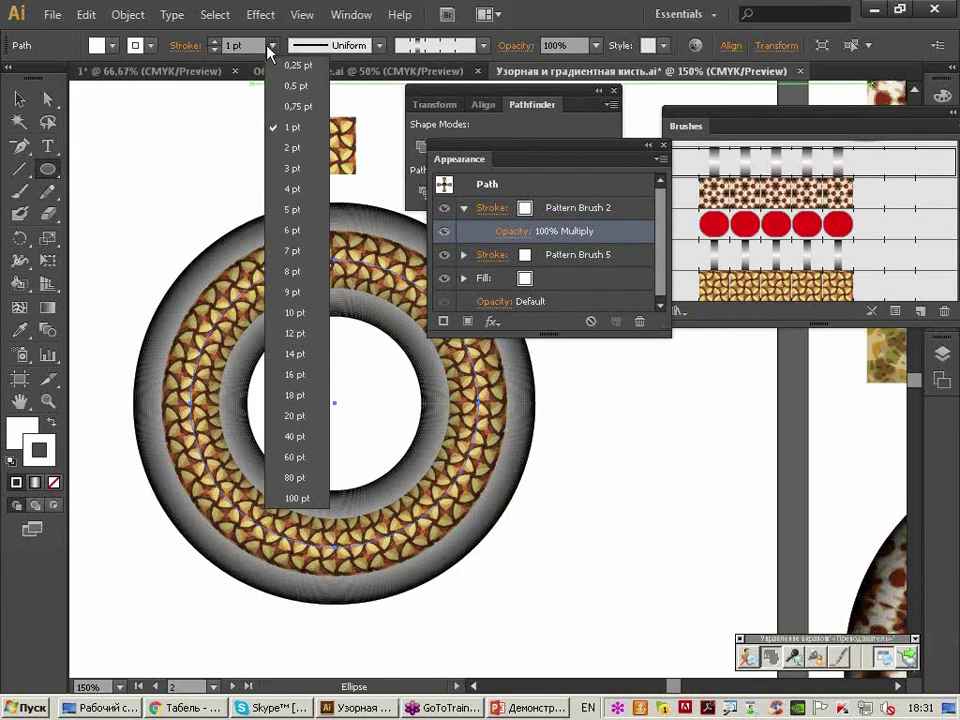
{"action": "left_click", "coordinate": [285, 106]}
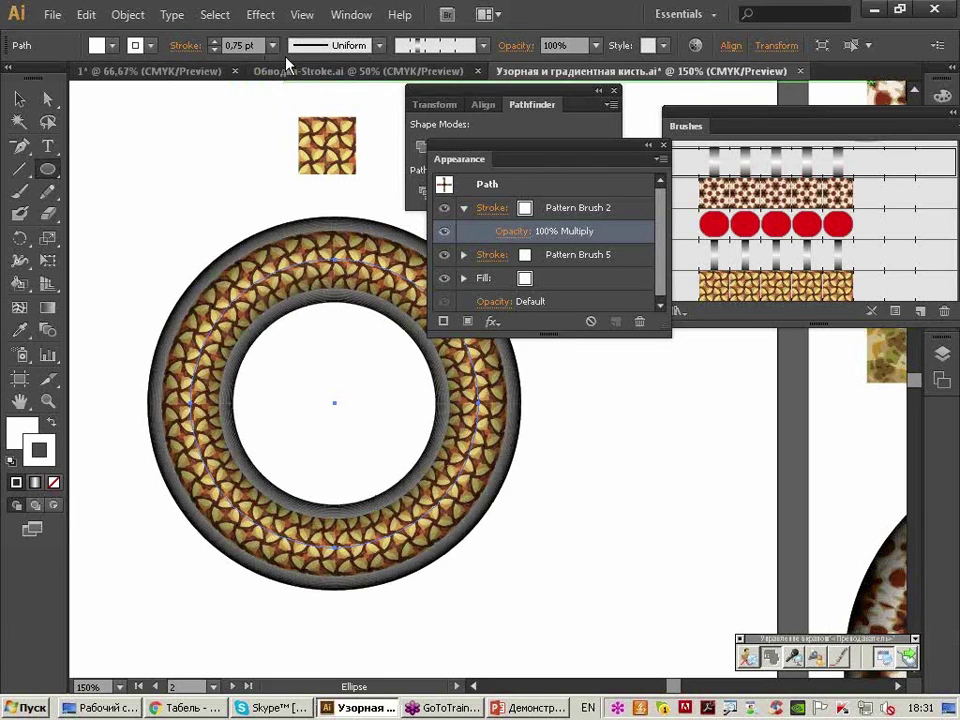
{"action": "left_click", "coordinate": [272, 45]}
{"action": "left_click", "coordinate": [290, 87]}
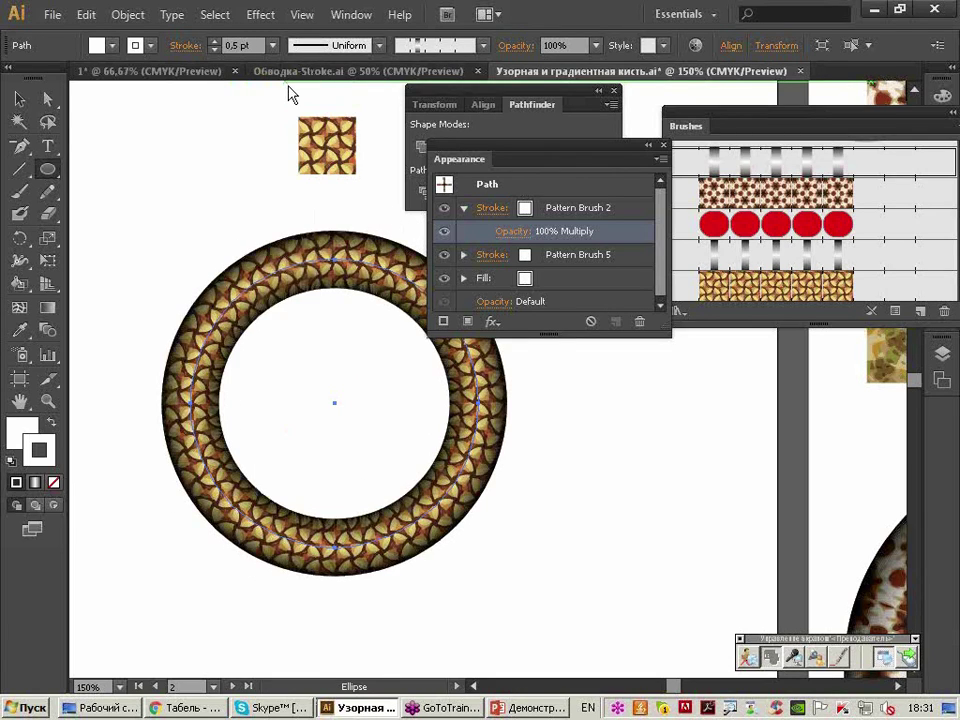
Shift the ring slightly to the left with the Selection tool.
{"action": "left_click", "coordinate": [19, 98]}
{"action": "left_click", "coordinate": [184, 155]}
{"action": "left_click_drag", "start_coordinate": [292, 272], "coordinate": [250, 262]}
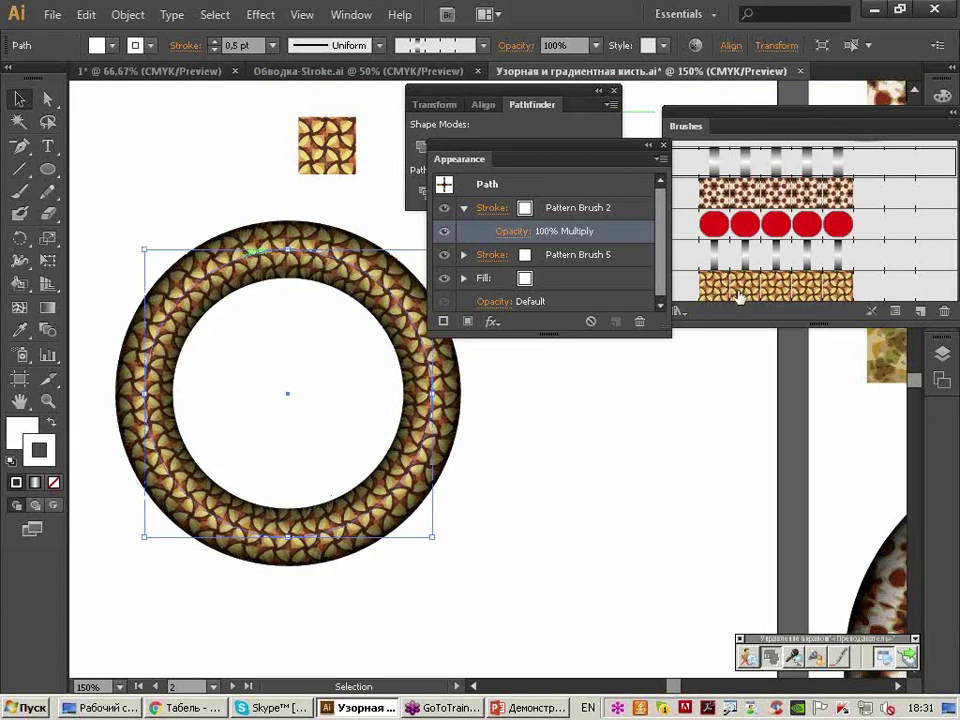
{"action": "left_click", "coordinate": [615, 262]}
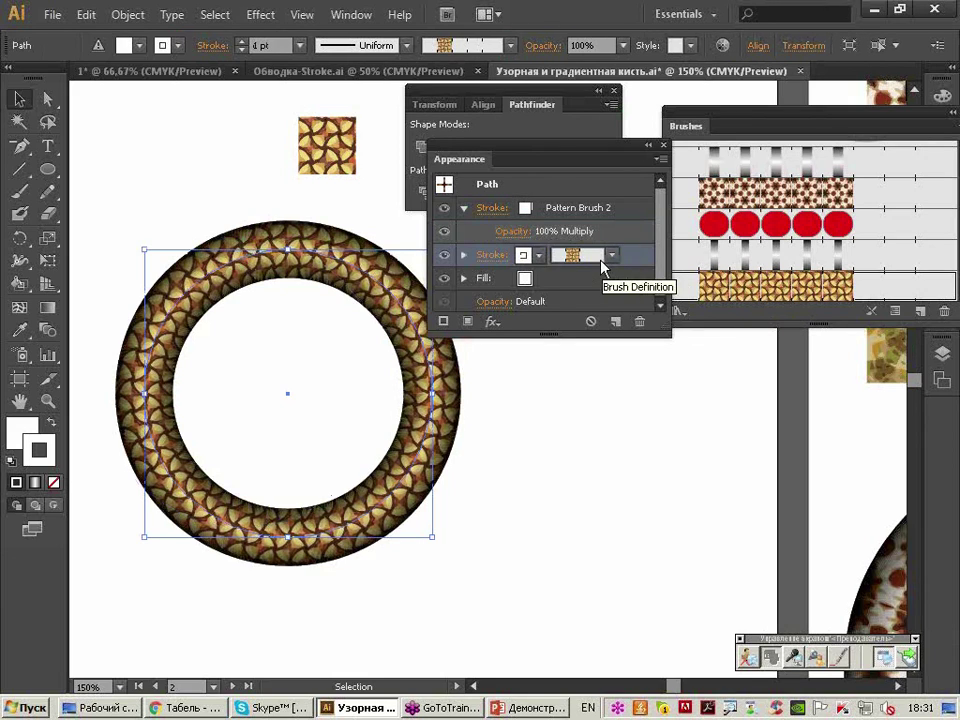
{"action": "left_click", "coordinate": [633, 212]}
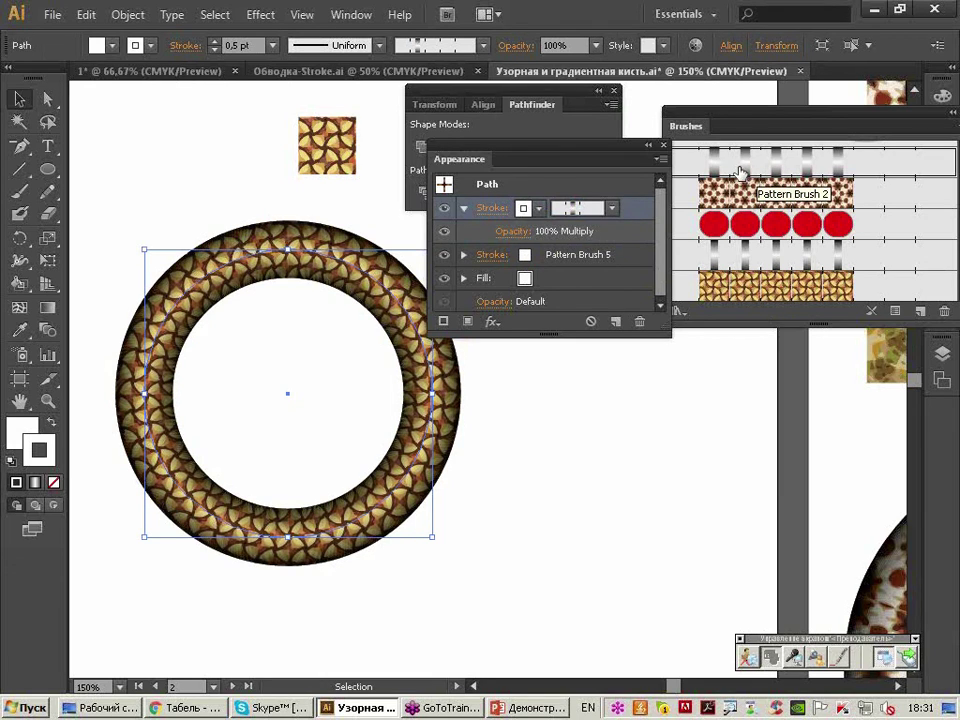
{"action": "left_click_drag", "start_coordinate": [548, 94], "coordinate": [593, 414]}
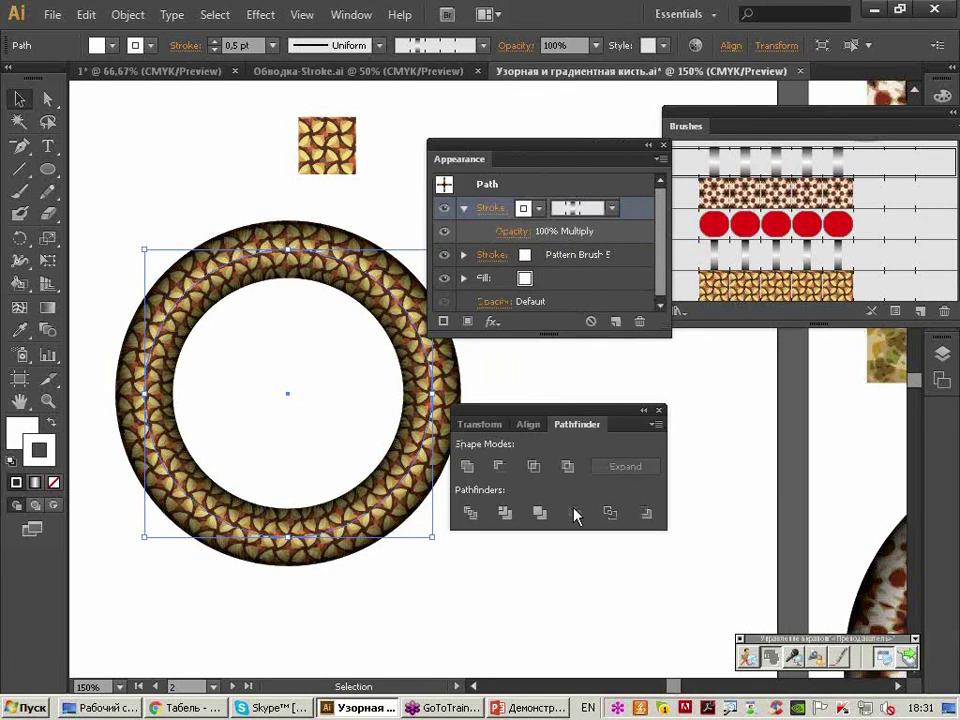
{"action": "left_click", "coordinate": [128, 15]}
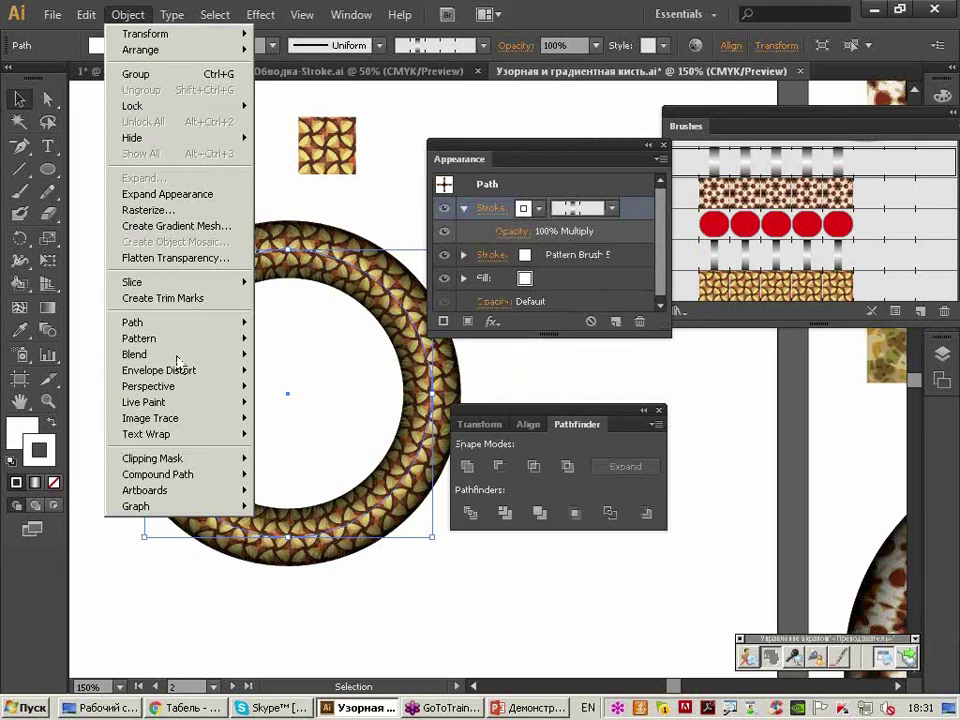
{"action": "mouse_move", "coordinate": [153, 458]}
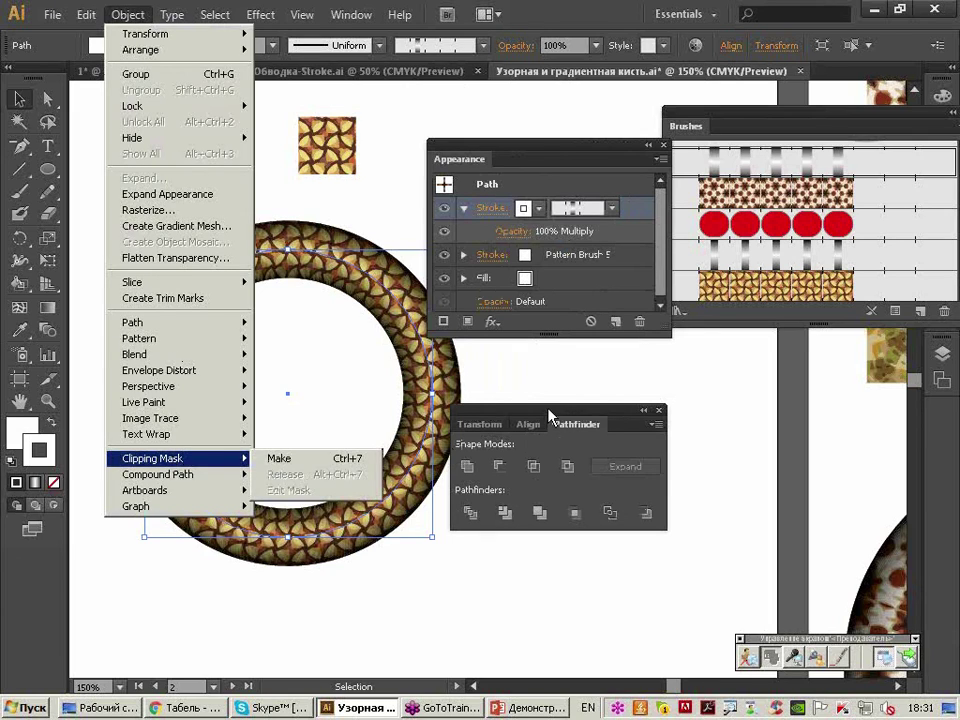
{"action": "left_click_drag", "start_coordinate": [549, 415], "coordinate": [595, 394]}
{"action": "left_click_drag", "start_coordinate": [525, 155], "coordinate": [522, 126]}
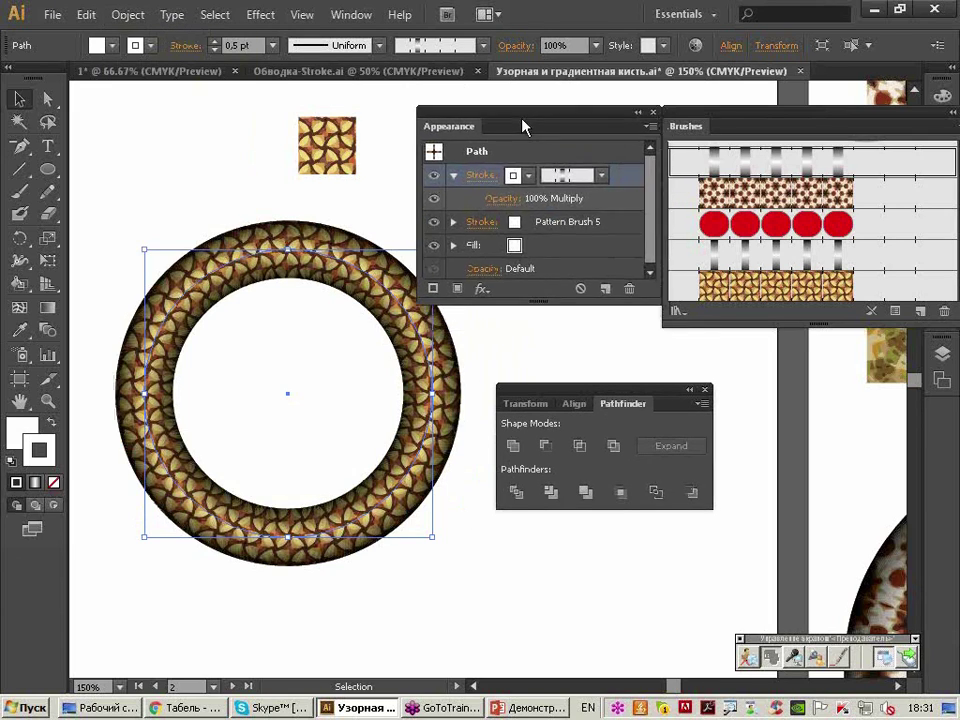
{"action": "left_click", "coordinate": [757, 660]}
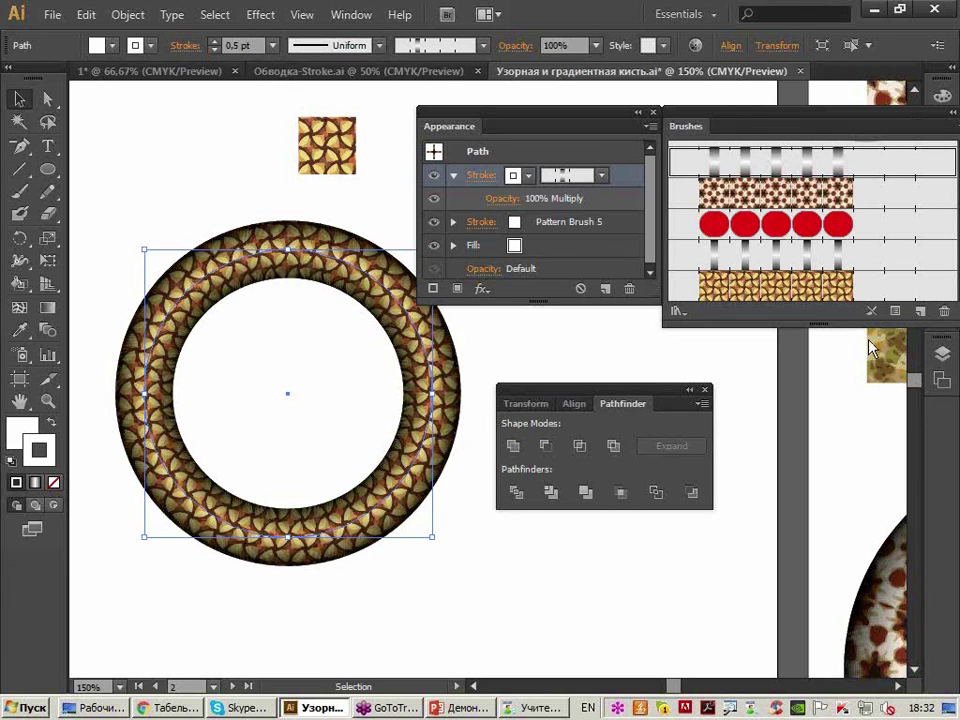